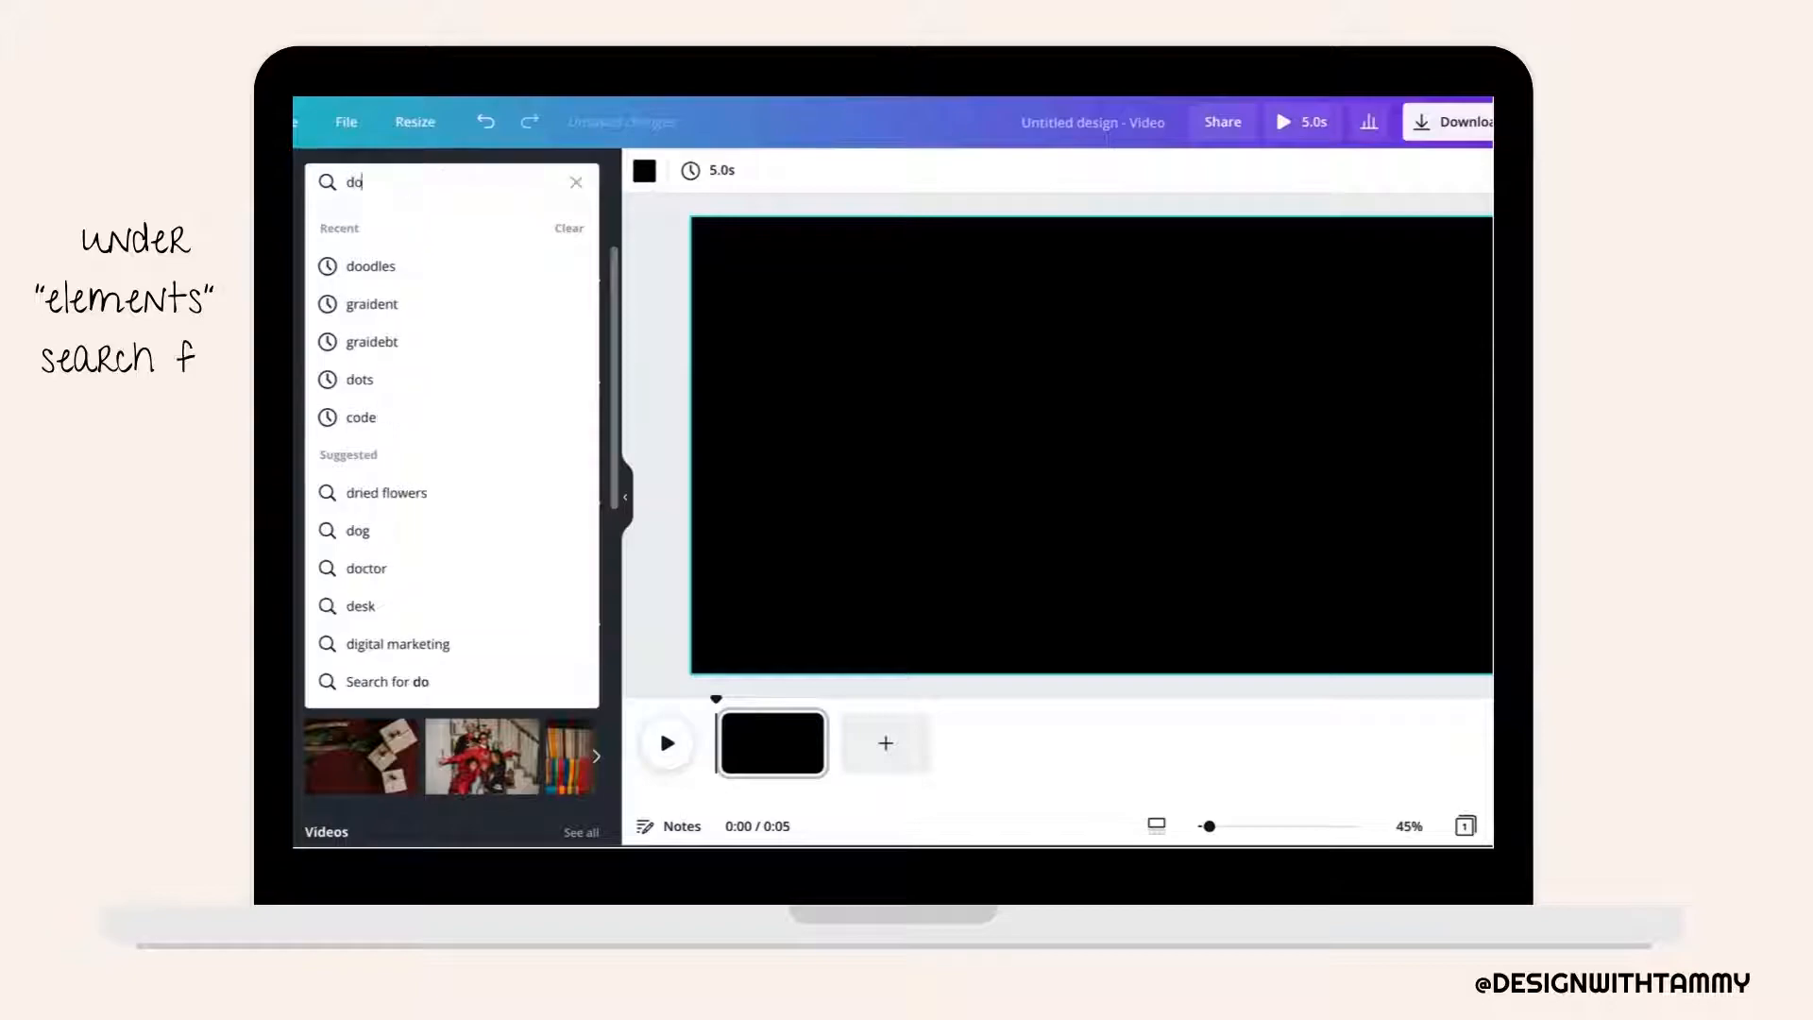
Search the elements for "doodles" and place a reduced radiating heart doodle in the canvas's upper-left corner.
type("es")
key("Return")
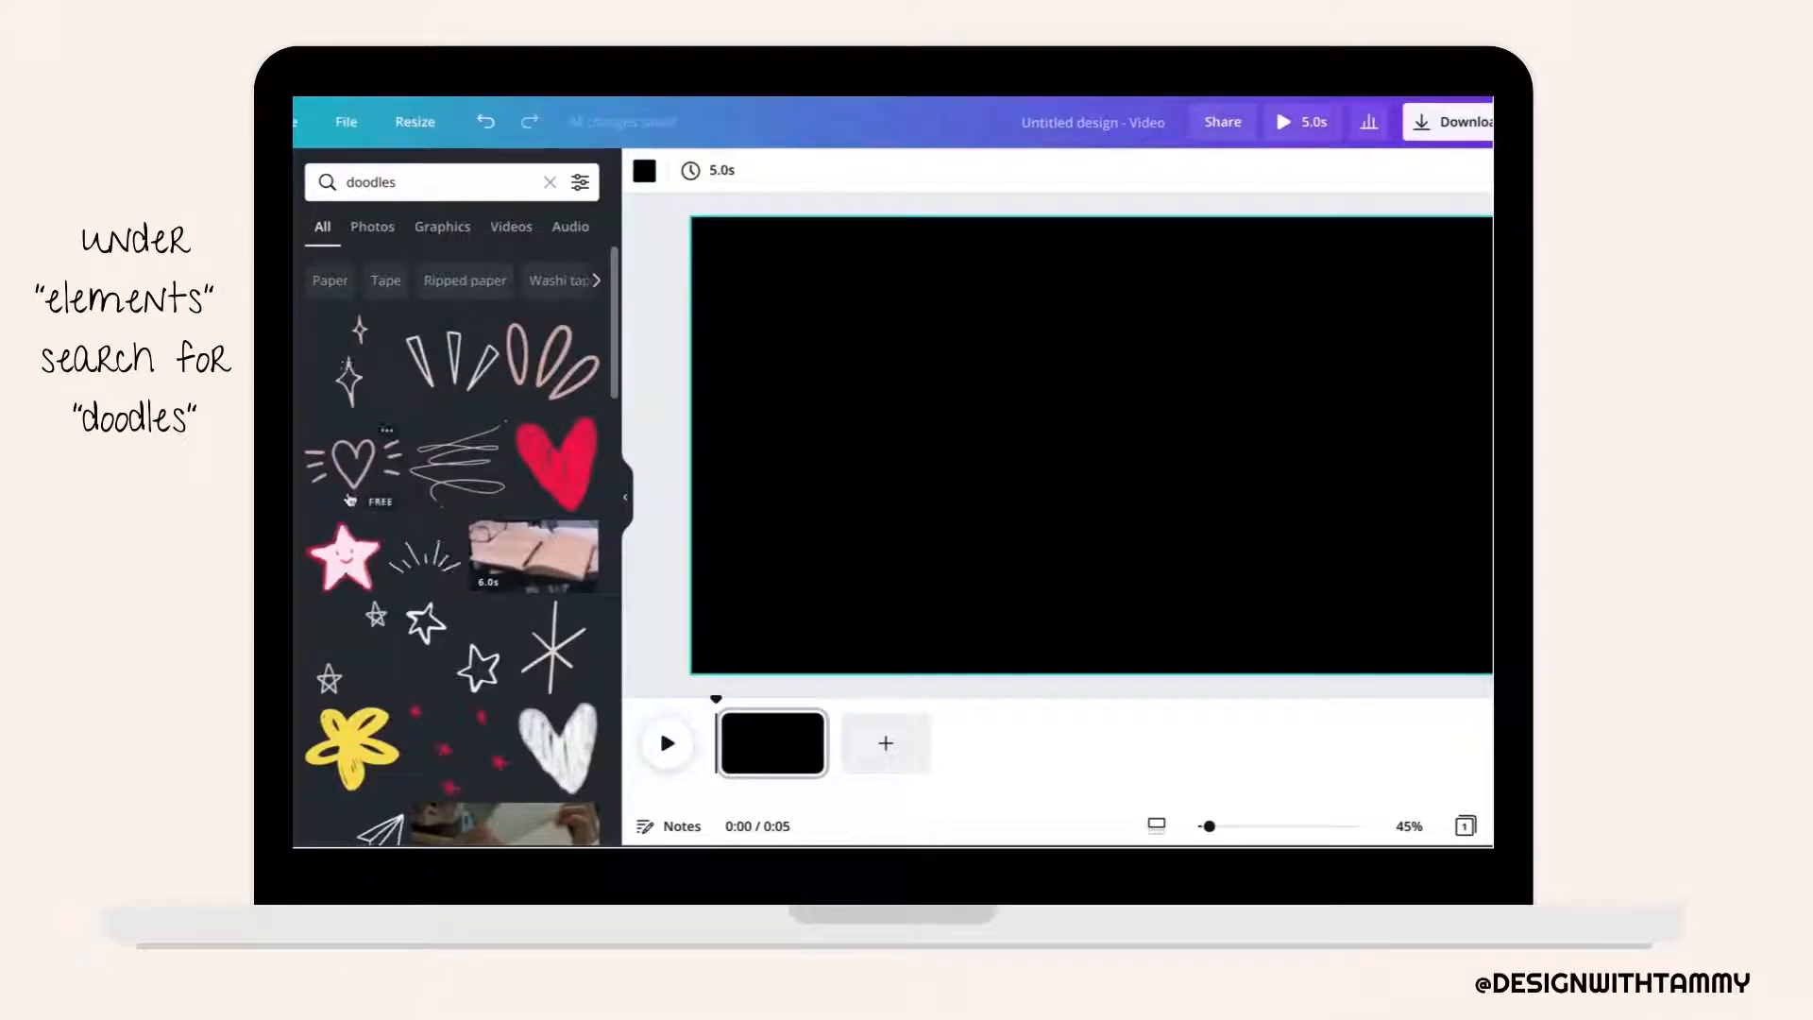
left_click(333, 457)
mouse_move(1186, 469)
left_mouse_down()
mouse_move(898, 319)
mouse_move(1000, 369)
left_mouse_up()
left_click_drag(1063, 431, 944, 369)
Add the doodle of two four-pointed sparkles and place it near the canvas's upper-right corner.
scroll(338, 440, "down", 1)
scroll(338, 440, "up", 1)
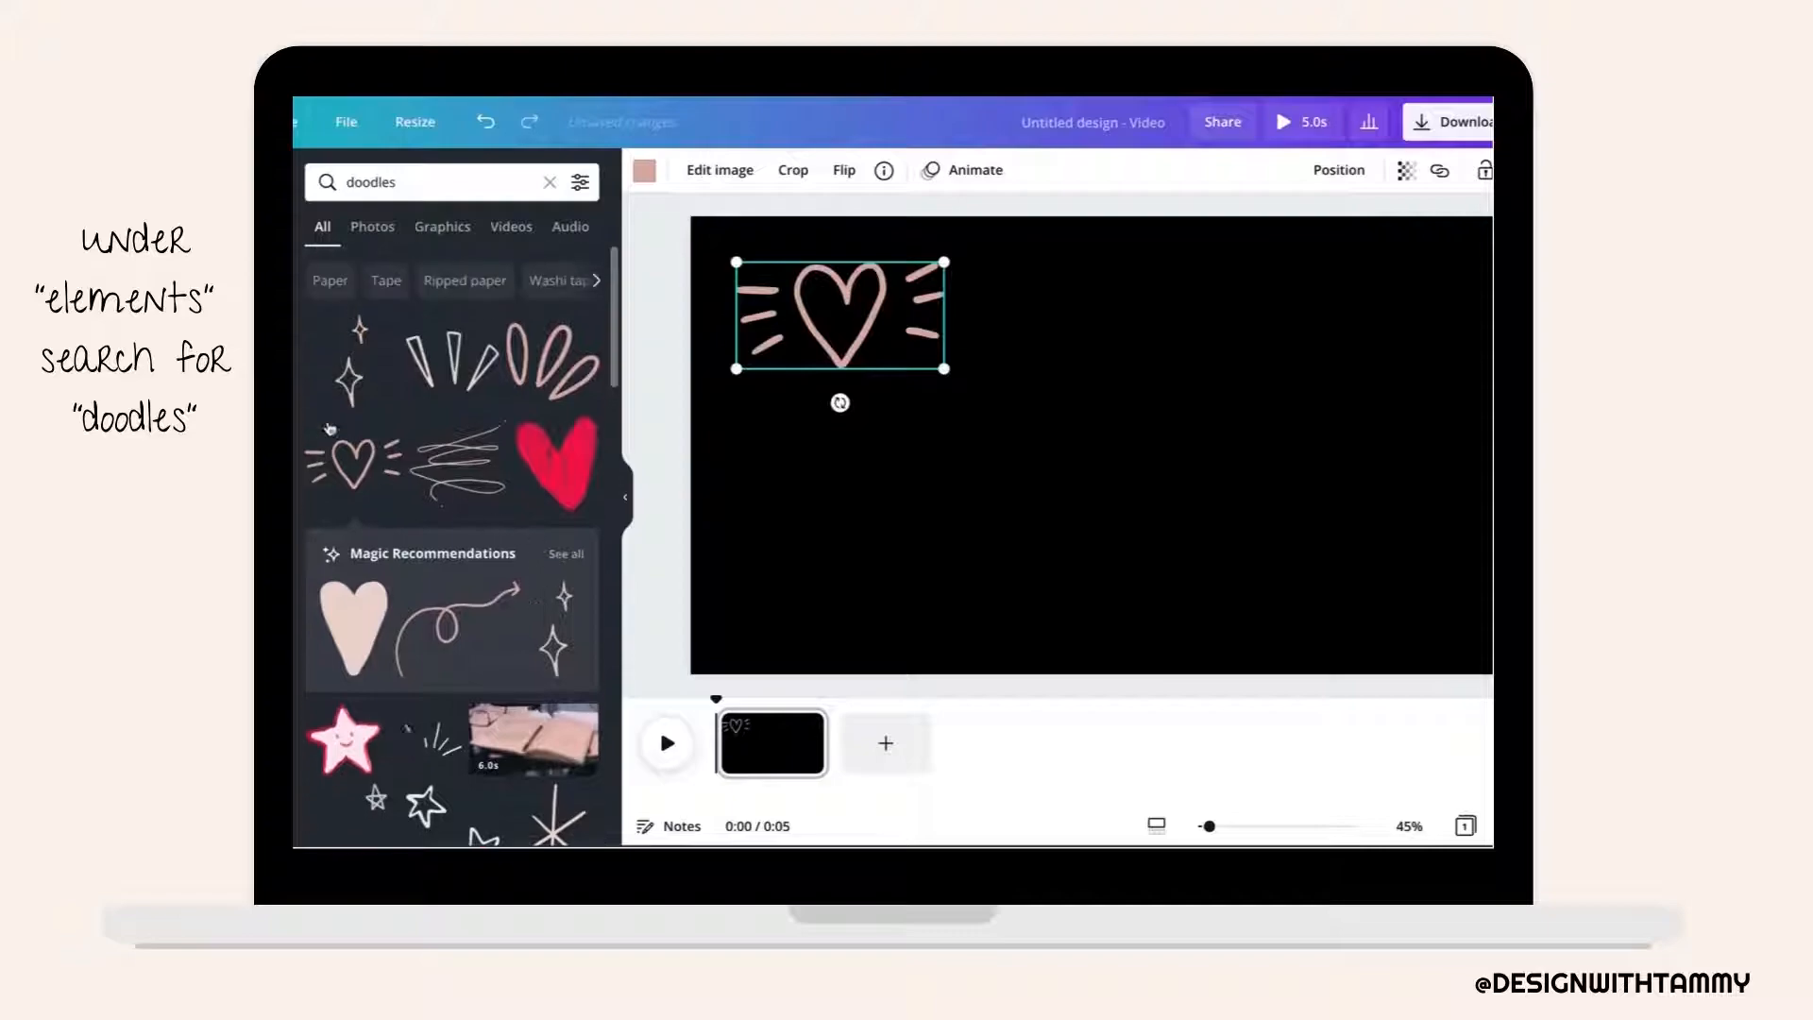
left_click(345, 382)
left_click_drag(1091, 458, 1351, 350)
Add the outlined stars doodle, recolour it with the document's dusty pink, and place it small beside the sparkles.
scroll(435, 620, "down", 5)
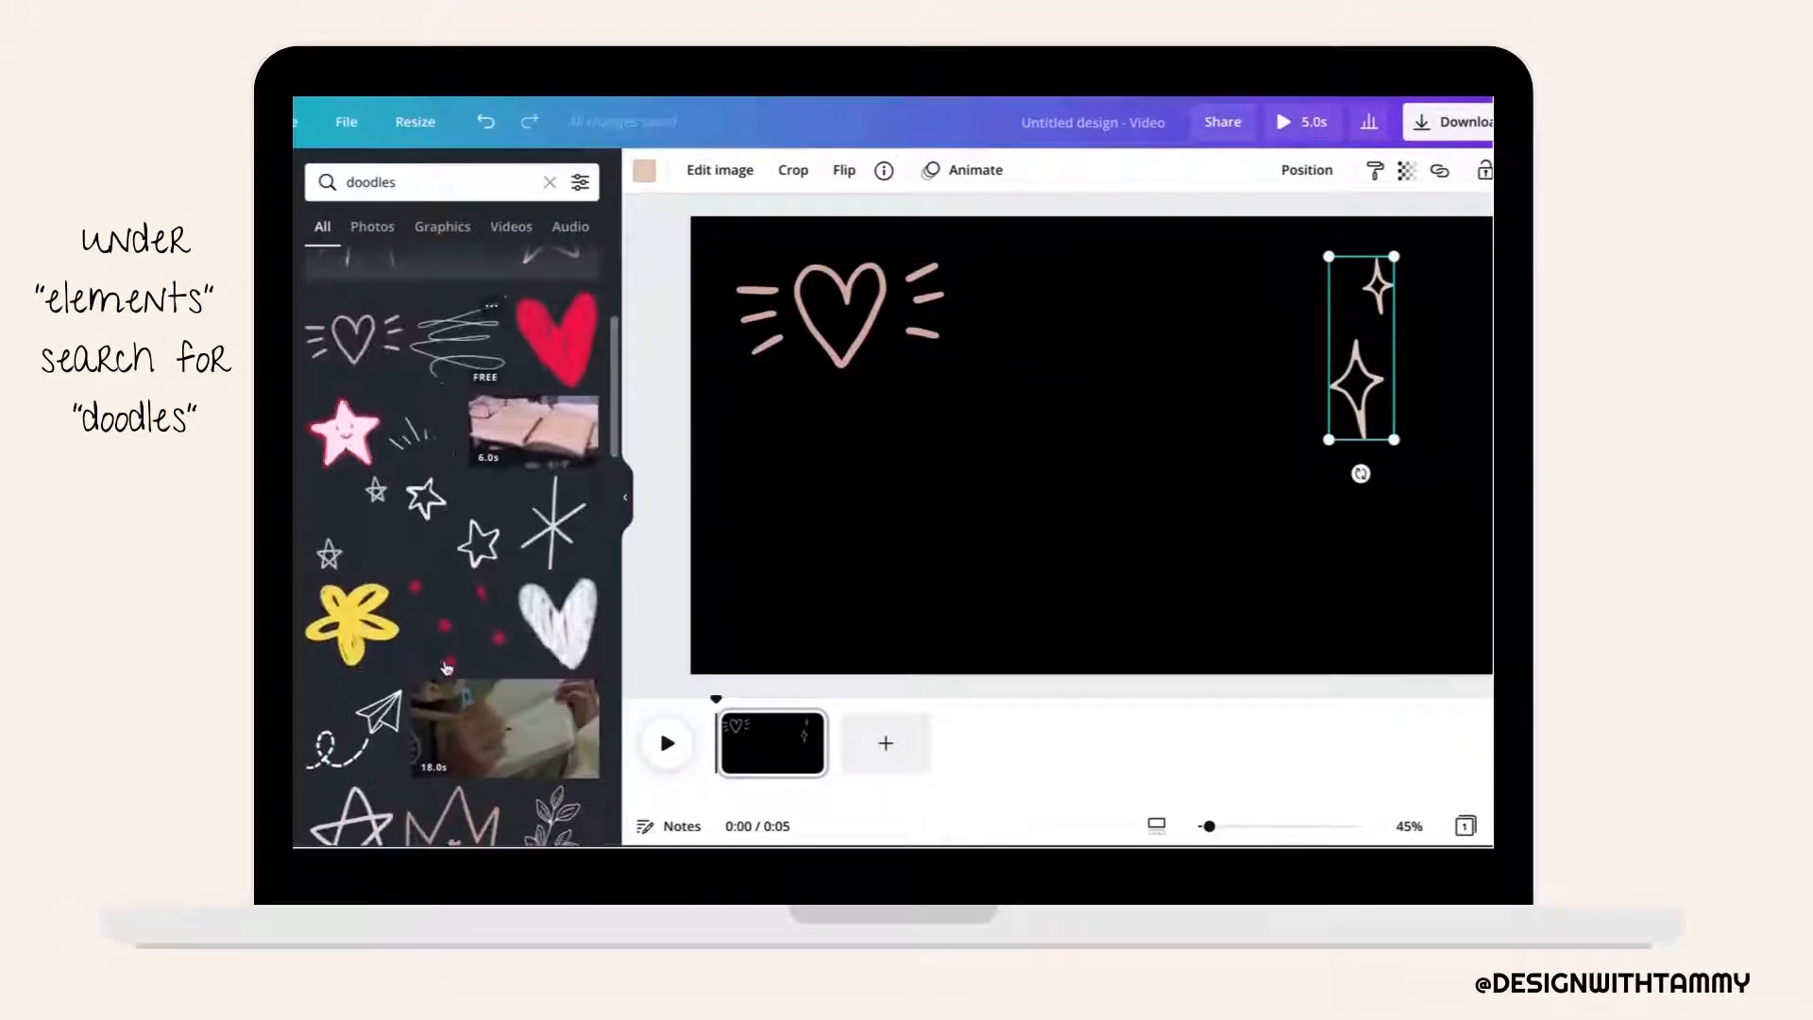
left_click(463, 480)
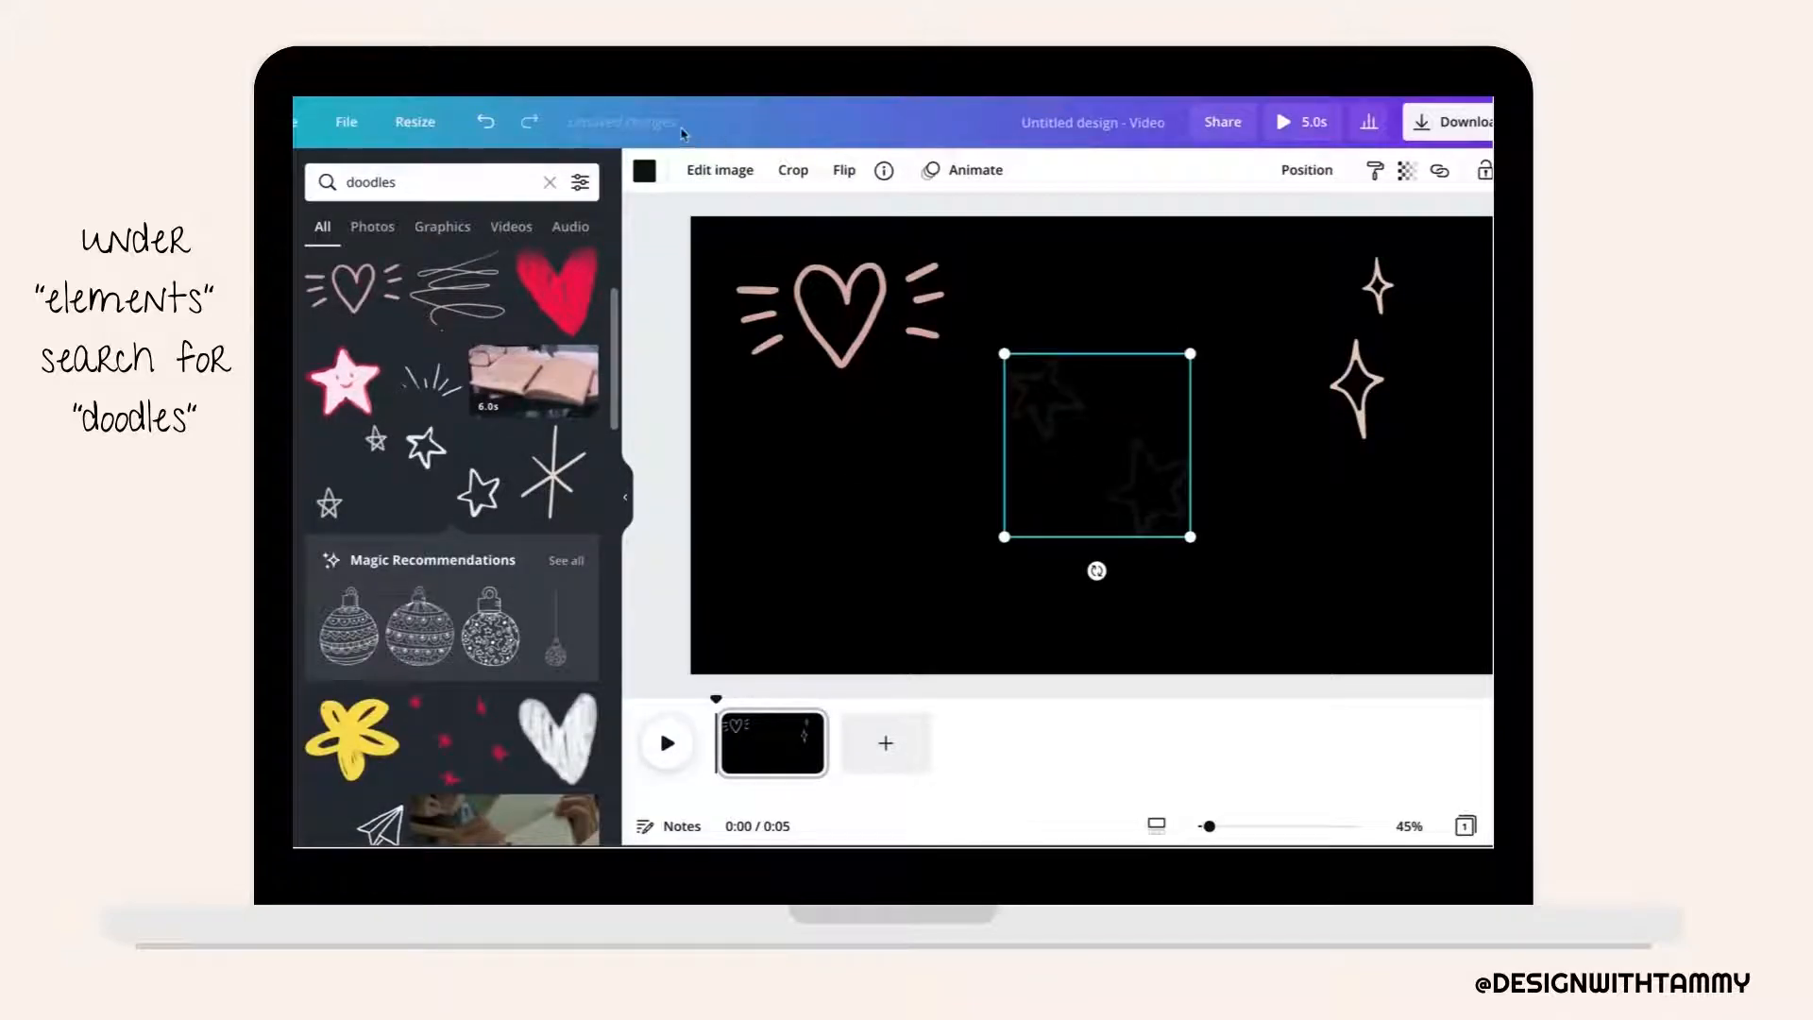
left_click(645, 171)
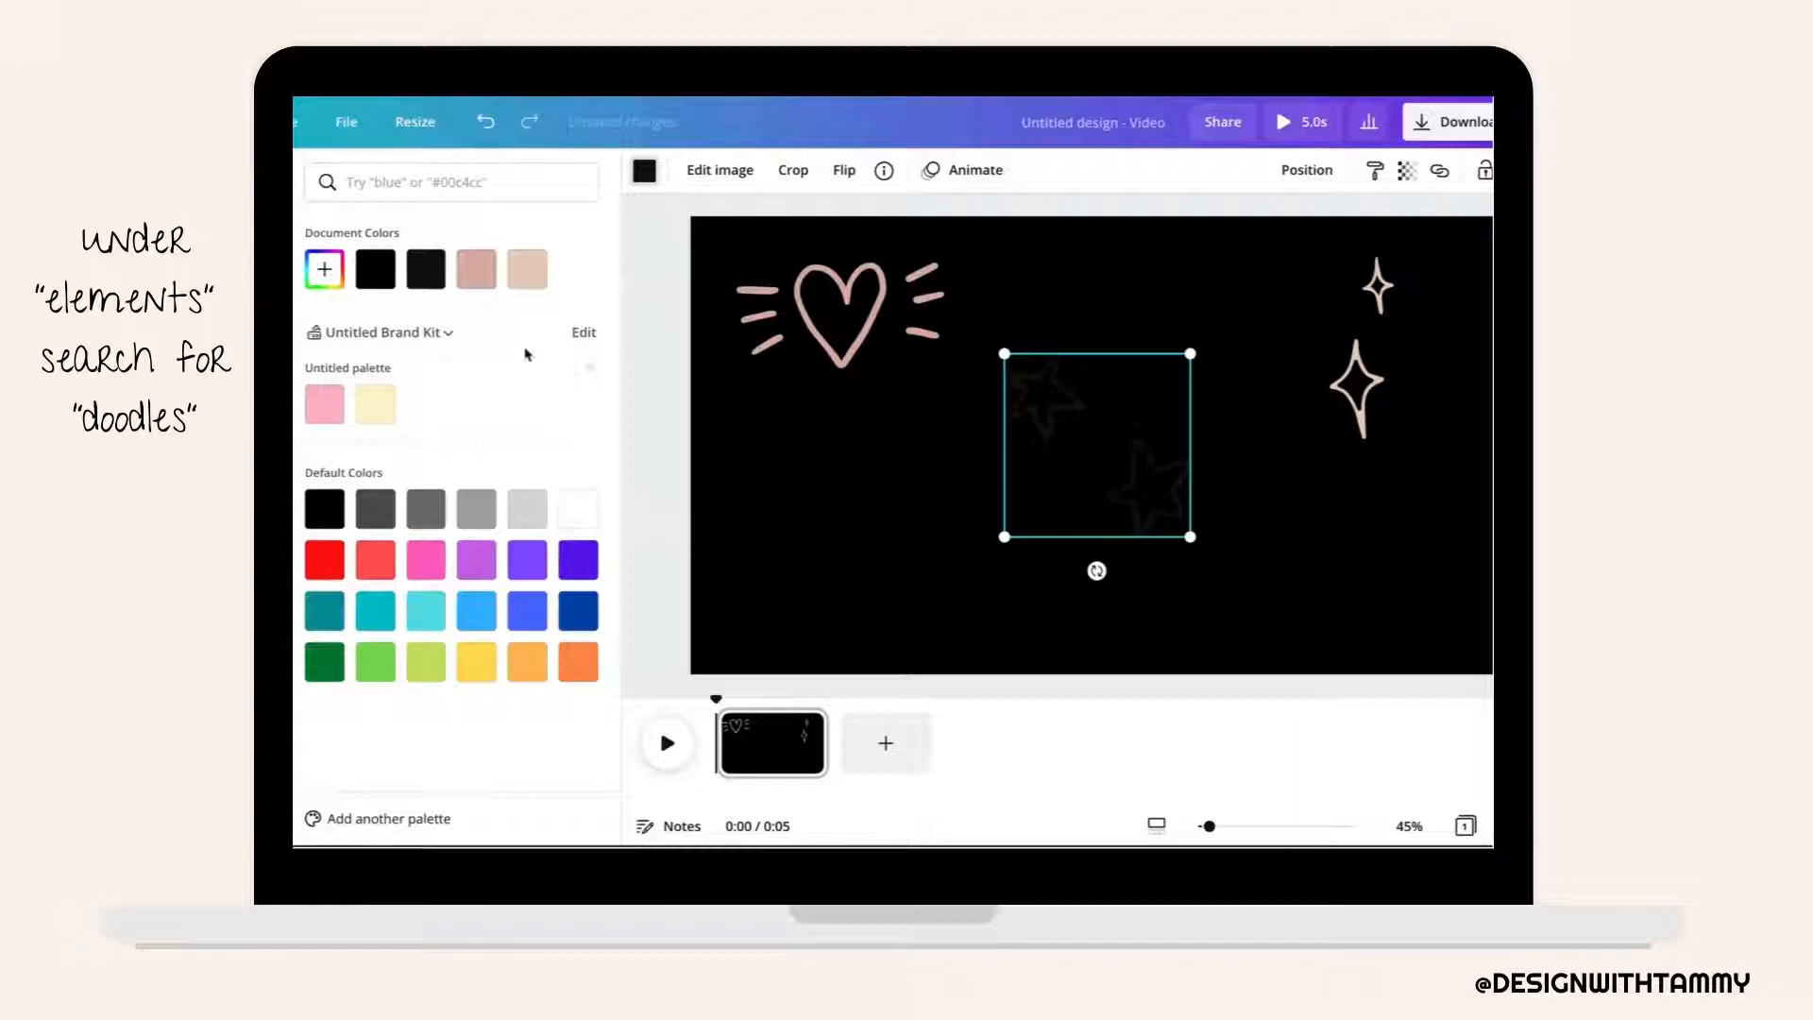
left_click(477, 273)
mouse_move(1189, 354)
left_mouse_down()
mouse_move(1074, 488)
mouse_move(1287, 257)
mouse_move(1261, 289)
left_mouse_up()
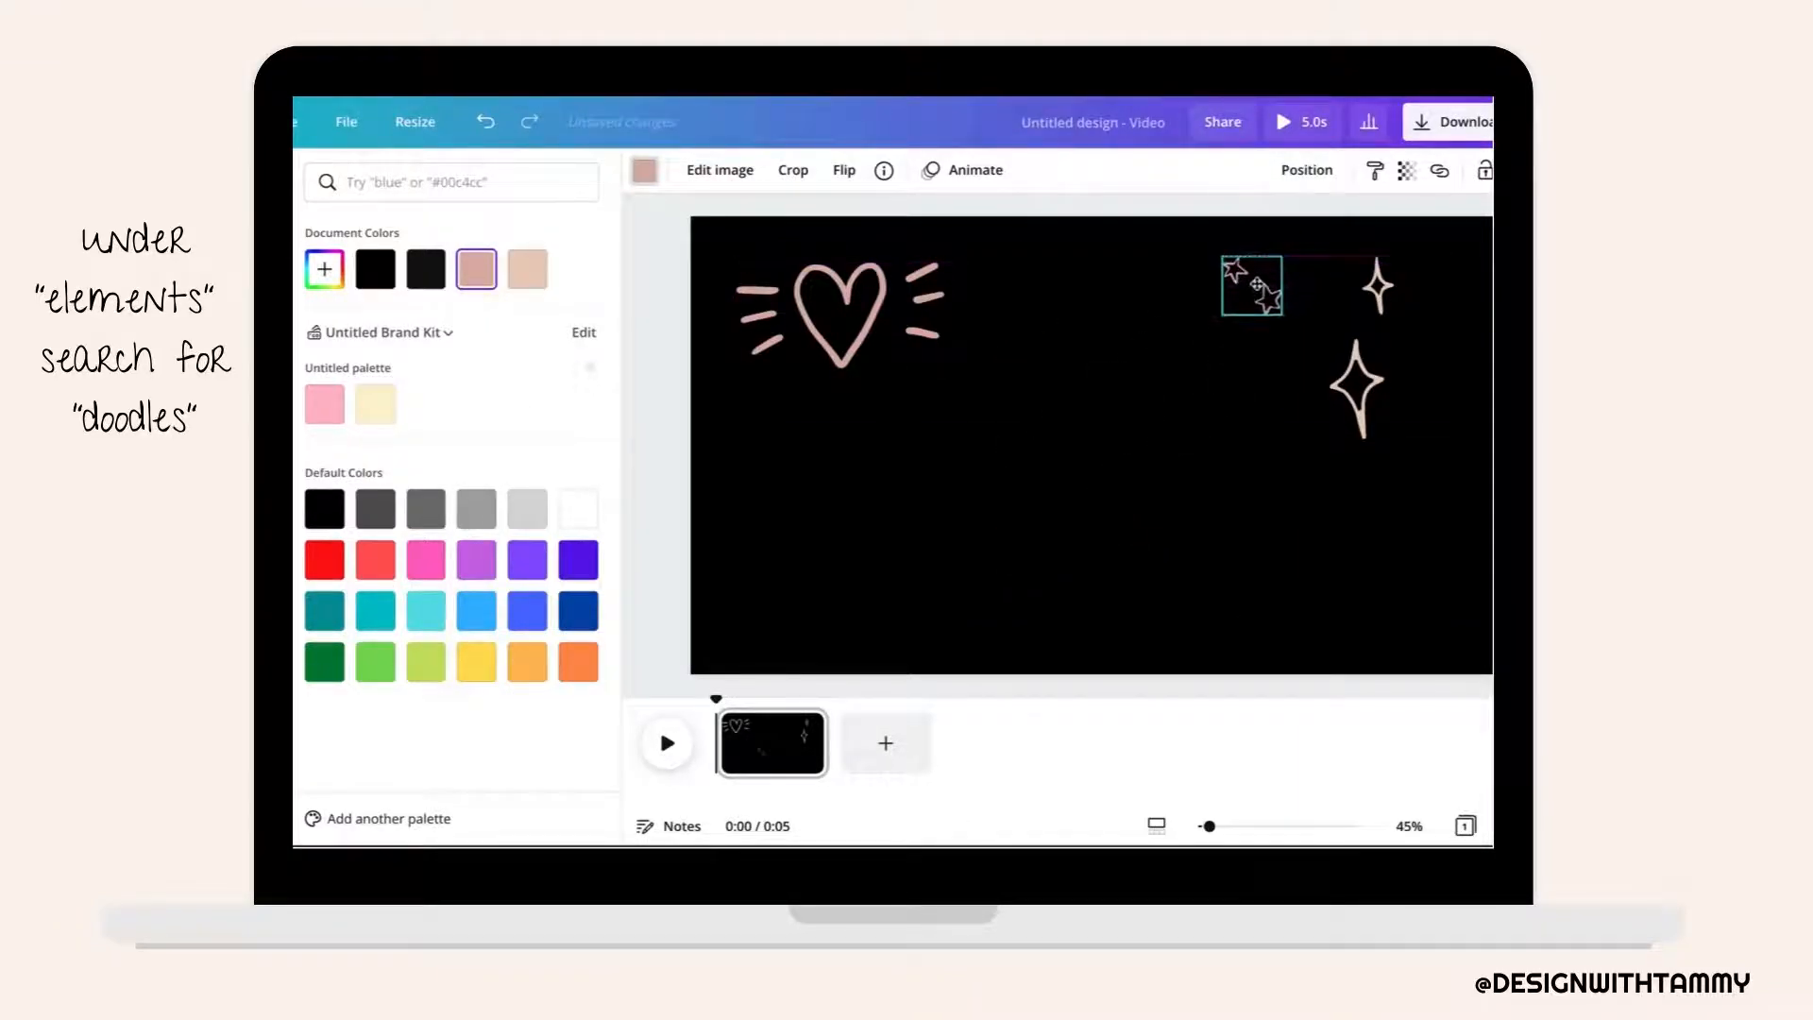
Find the pink laptop doodle under "doodles" and place it reduced below the heart, tilted about 5°.
left_click(294, 255)
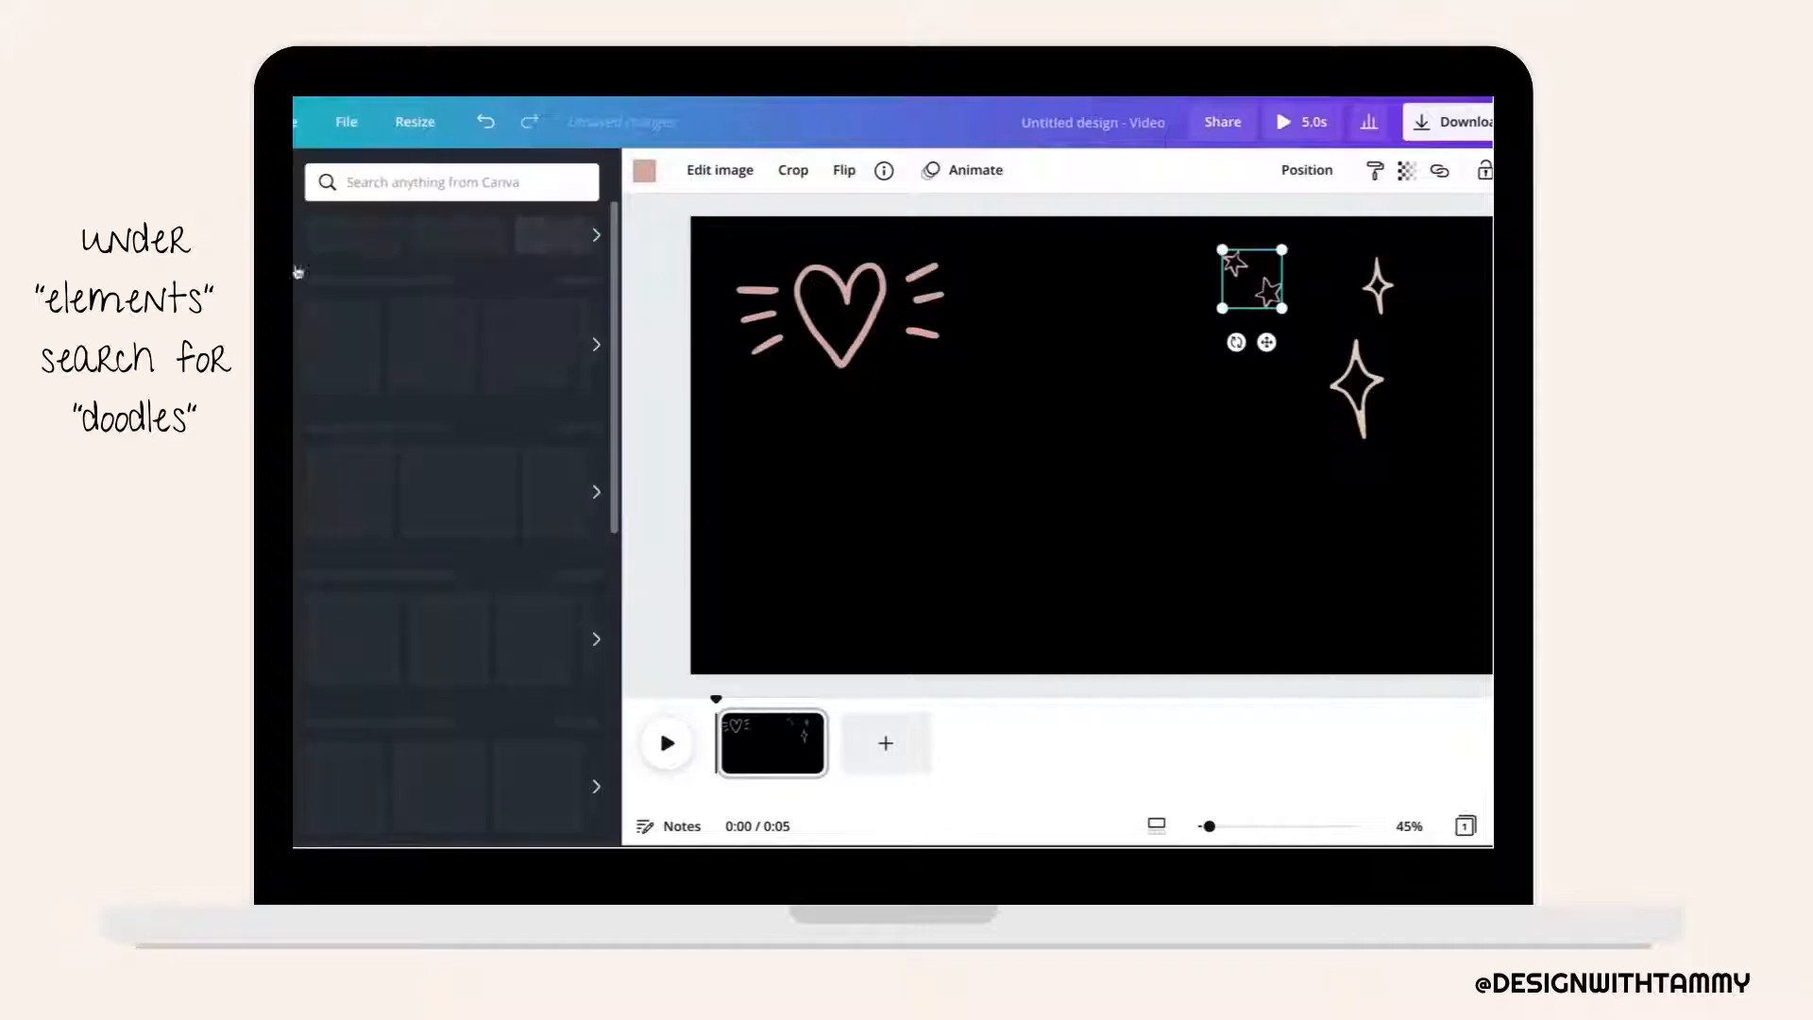
left_click(439, 189)
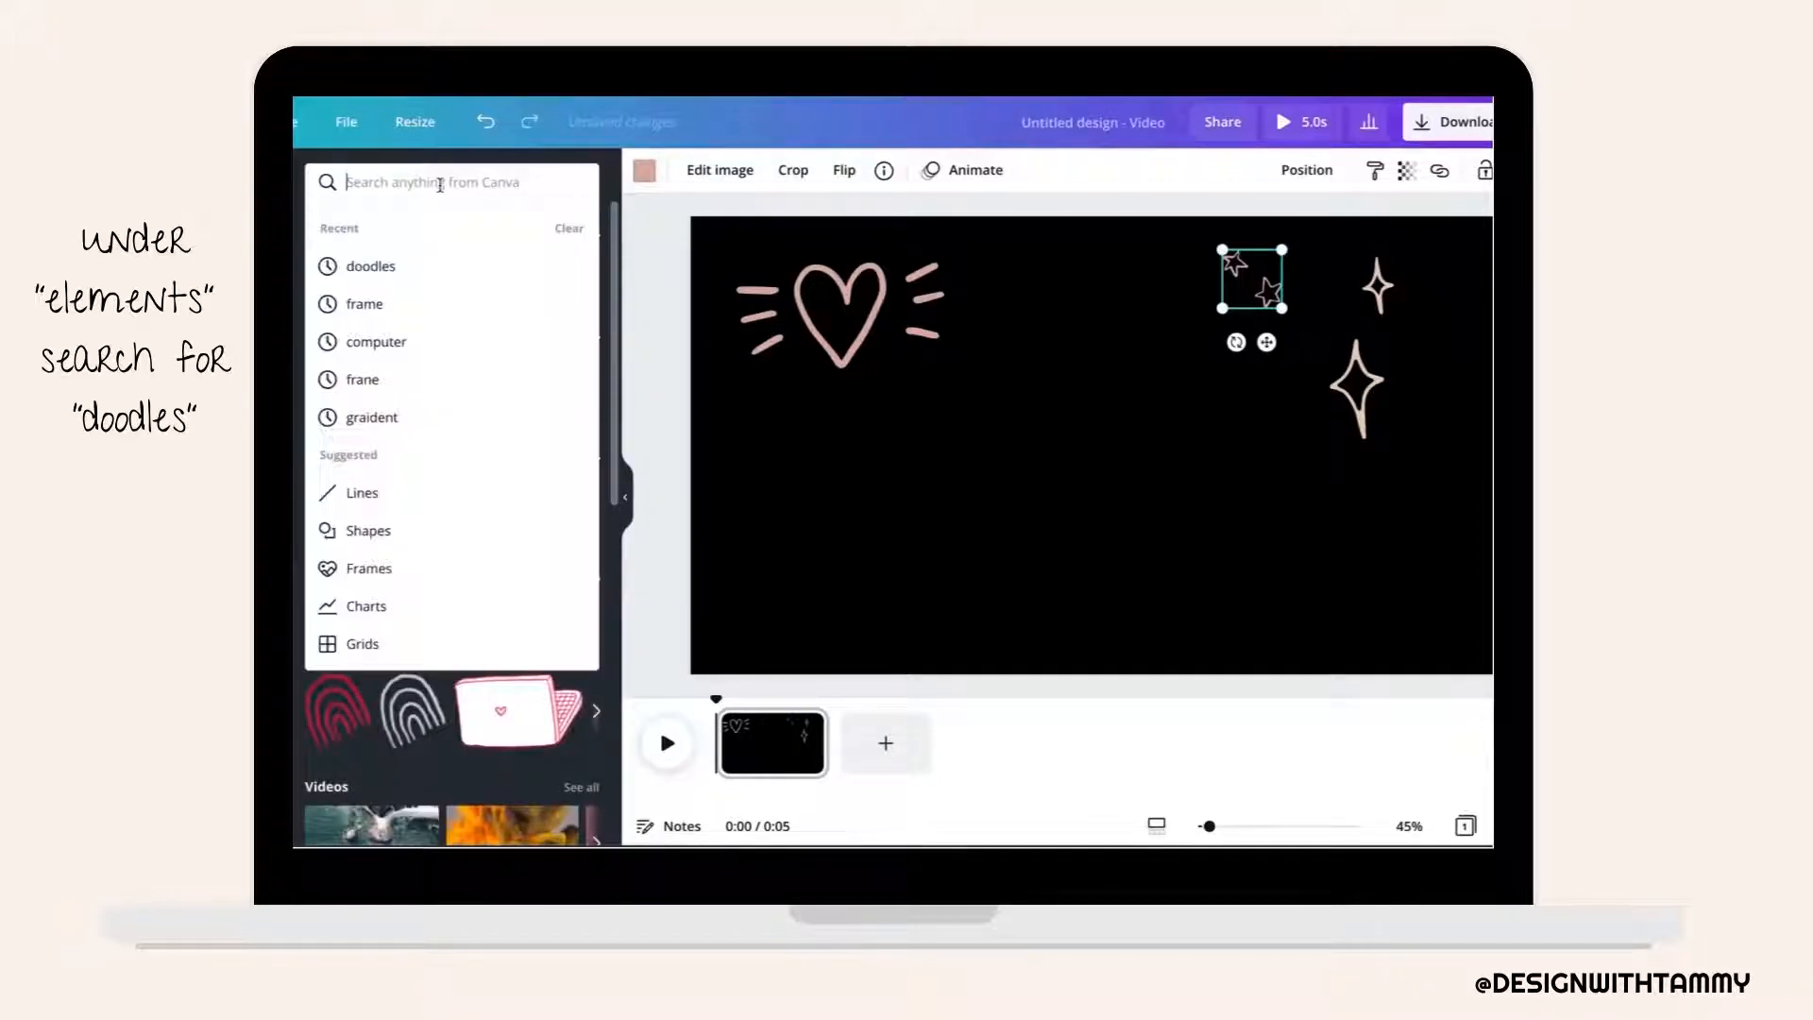
left_click(412, 261)
scroll(451, 529, "down", 5)
scroll(433, 633, "down", 8)
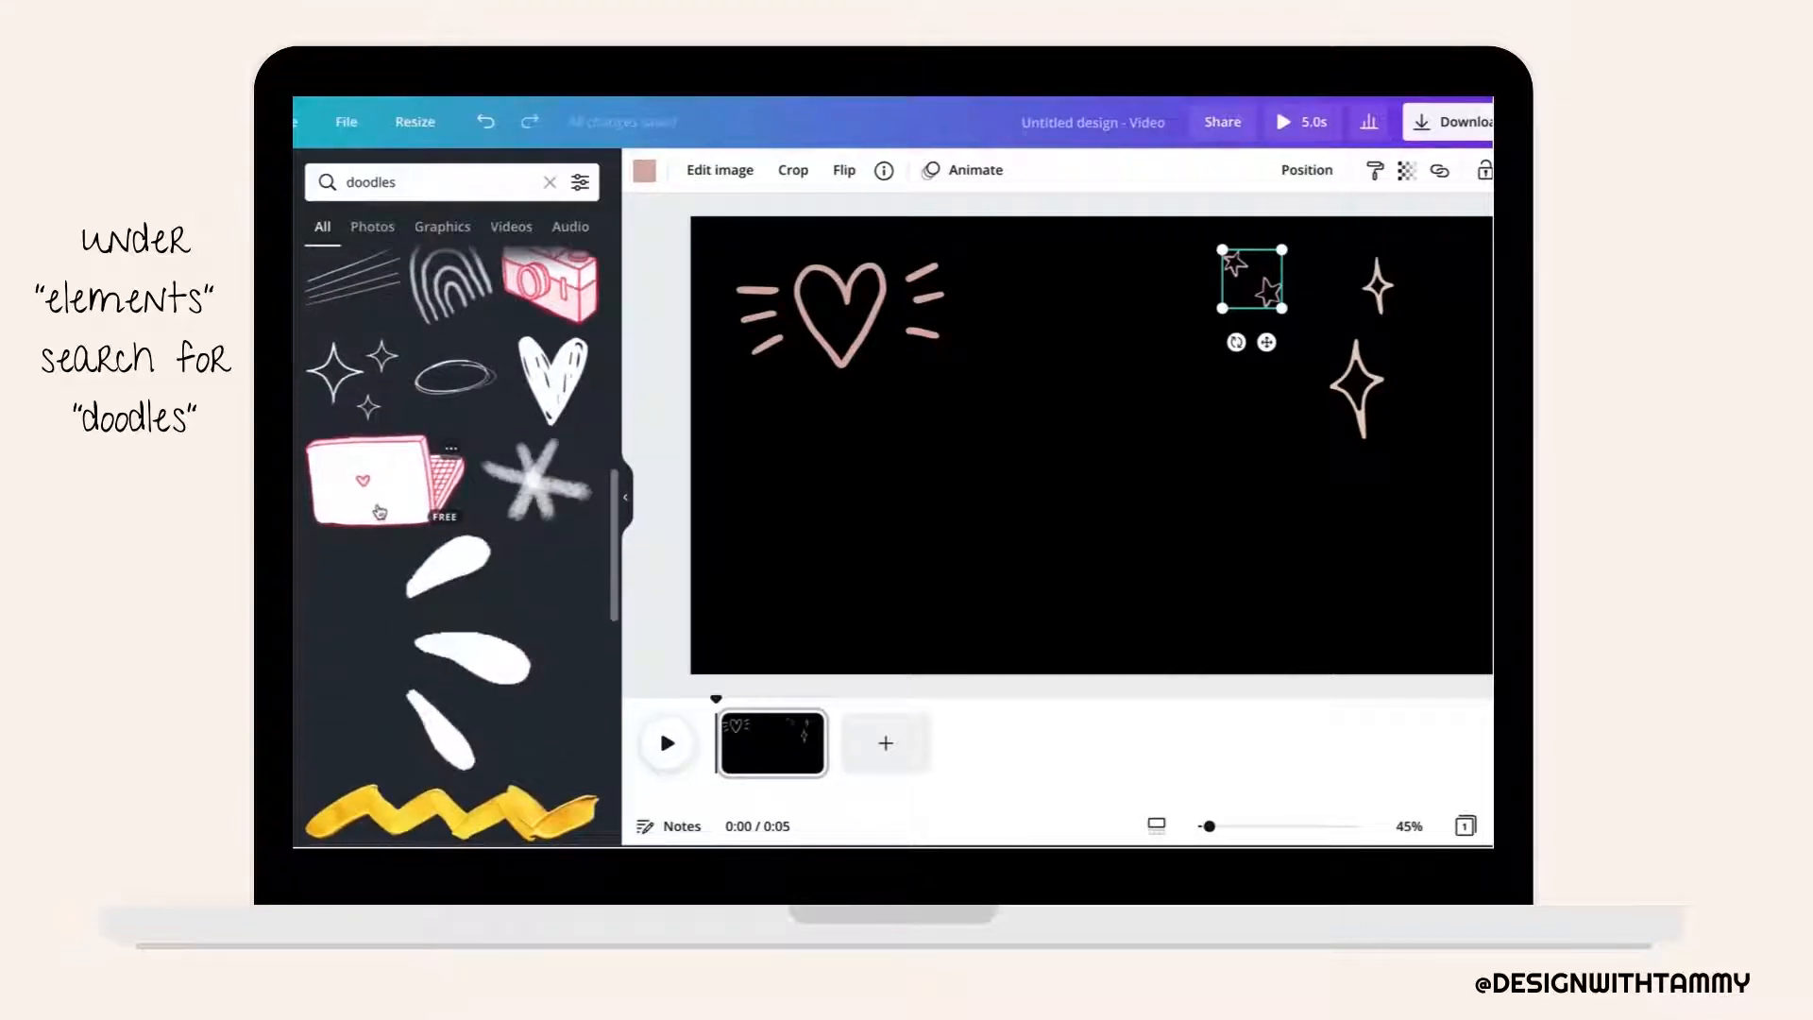
left_click(378, 512)
mouse_move(1414, 258)
left_mouse_down()
mouse_move(1076, 392)
mouse_move(1000, 506)
left_mouse_up()
mouse_move(828, 594)
left_mouse_down()
mouse_move(817, 497)
mouse_move(869, 593)
mouse_move(855, 567)
left_mouse_up()
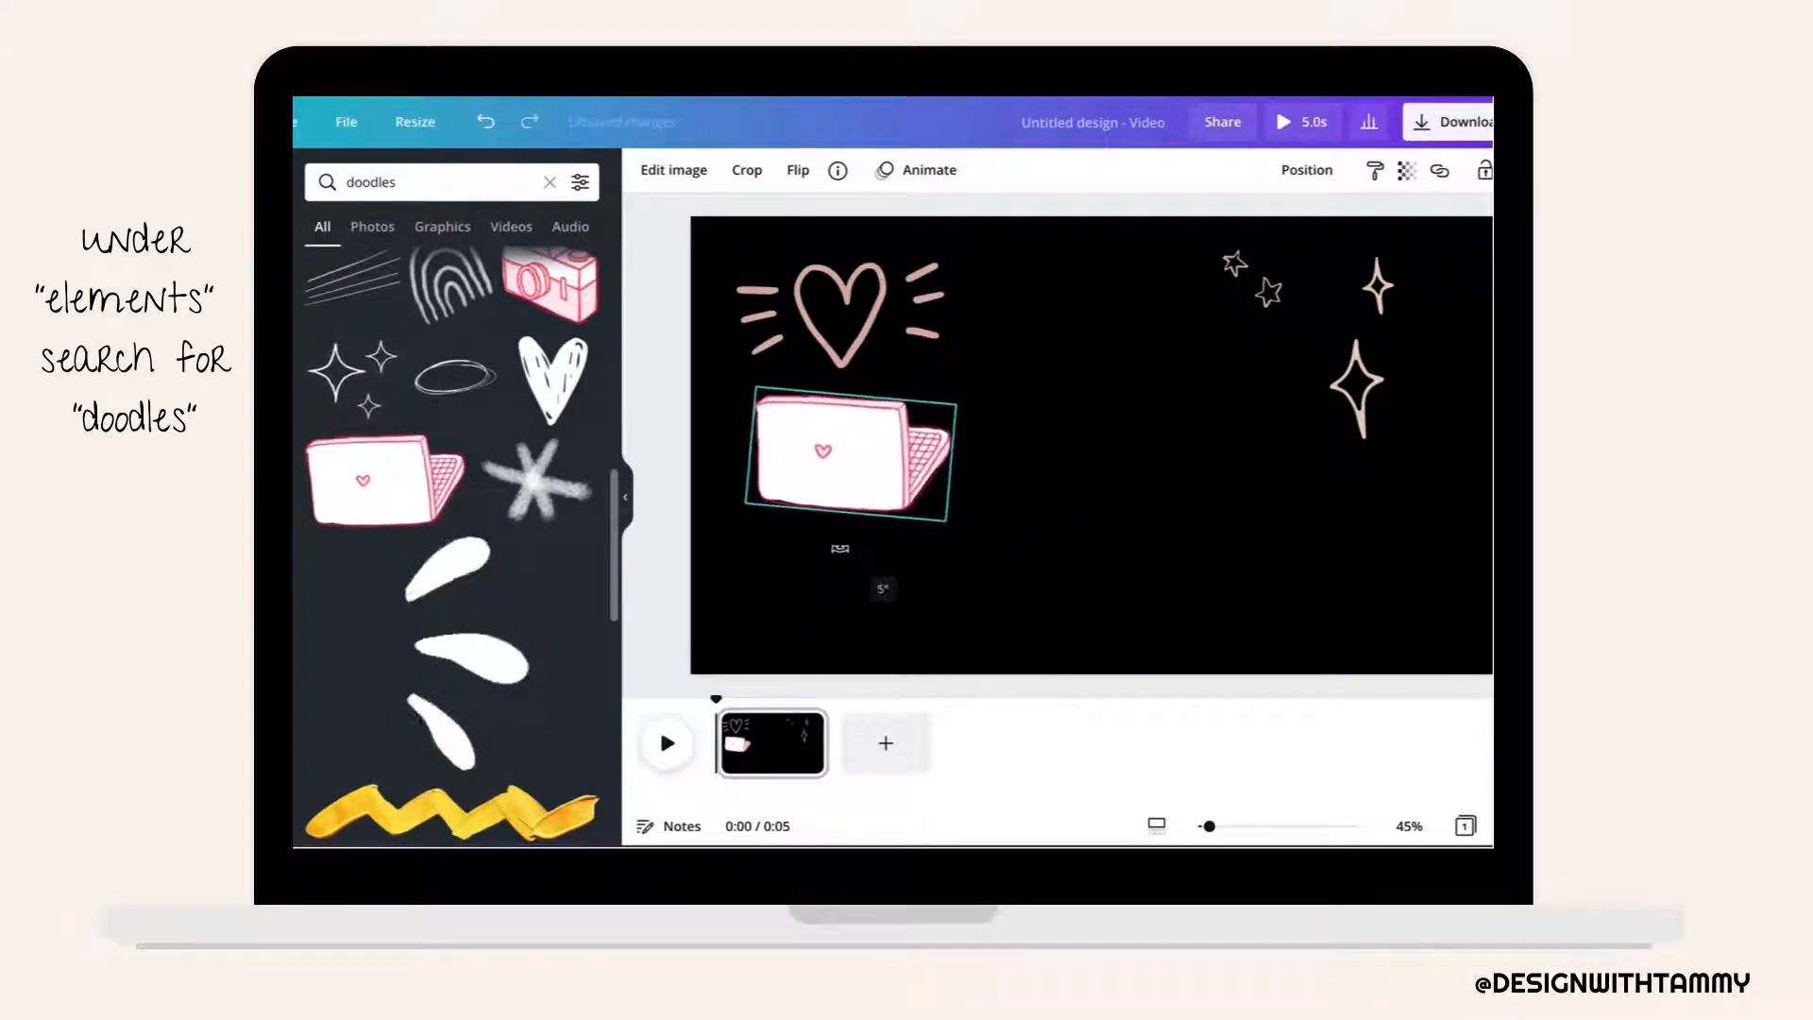
Add the white three-flower doodle and place it at reduced size in the canvas's lower-right corner.
scroll(511, 559, "down", 3)
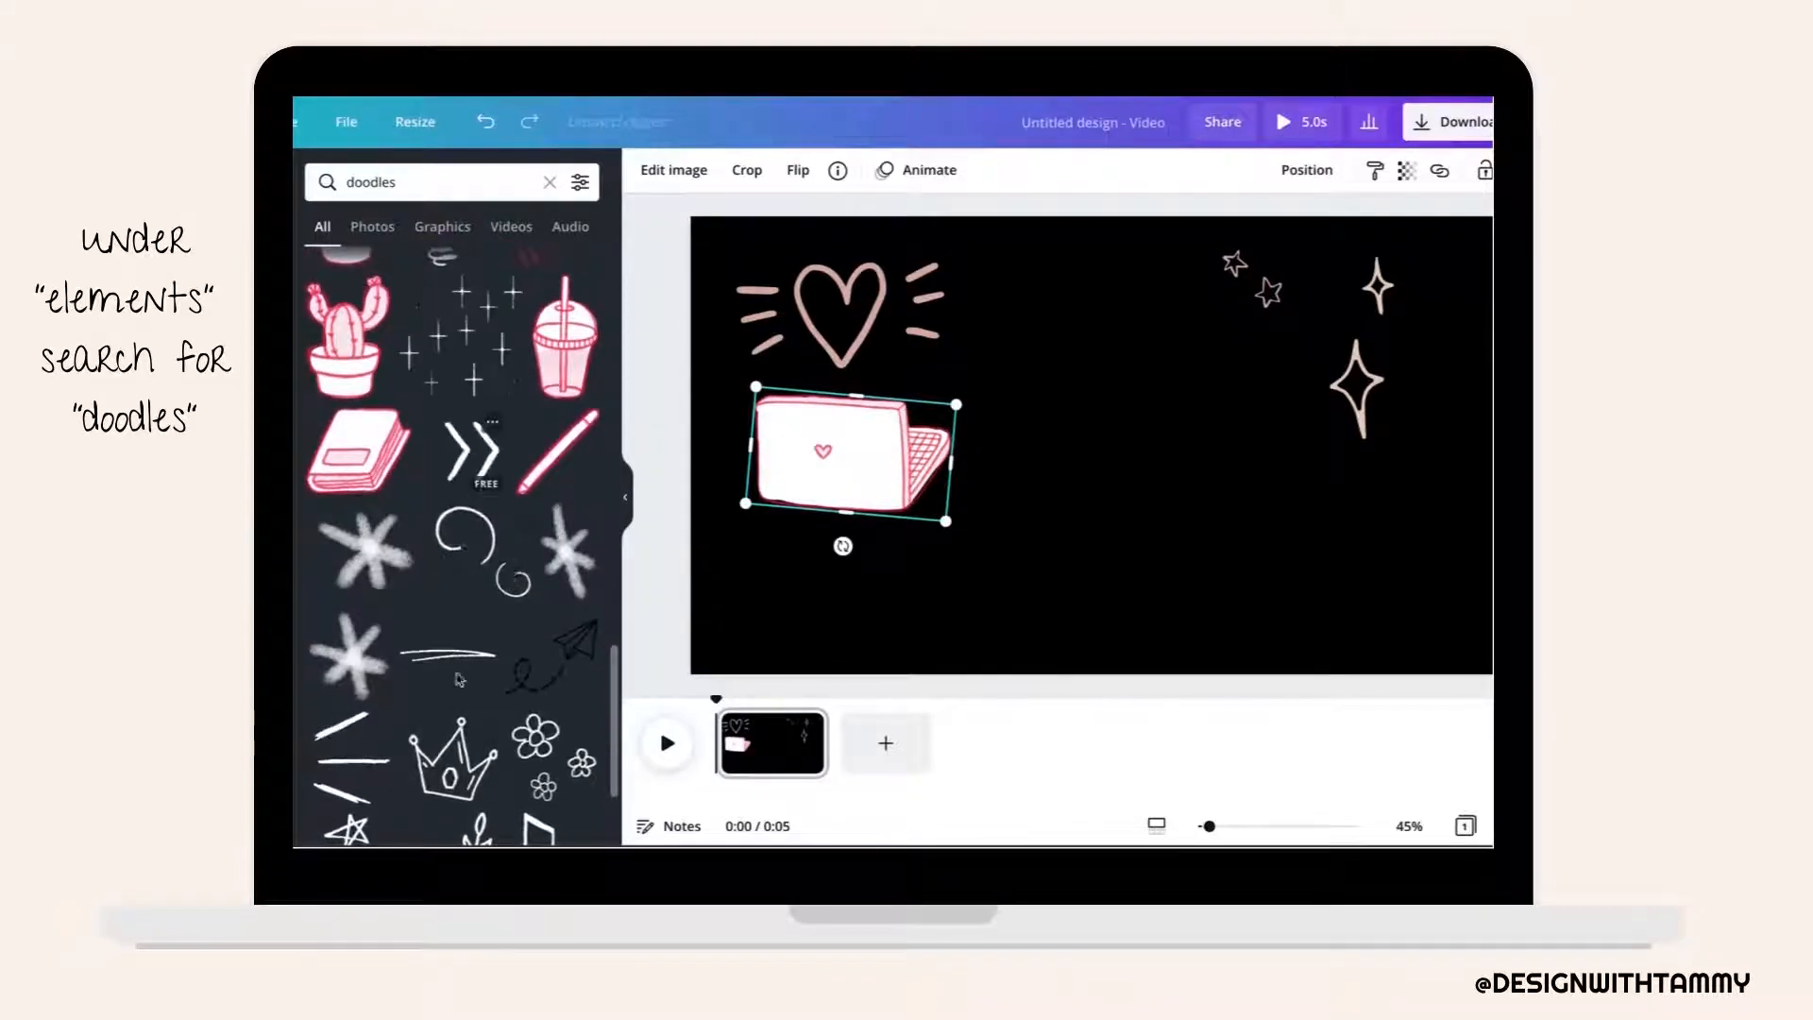
scroll(457, 654, "down", 3)
left_click(573, 492)
mouse_move(1266, 268)
left_mouse_down()
mouse_move(1138, 447)
mouse_move(1106, 459)
left_mouse_up()
left_click_drag(1015, 534, 1372, 538)
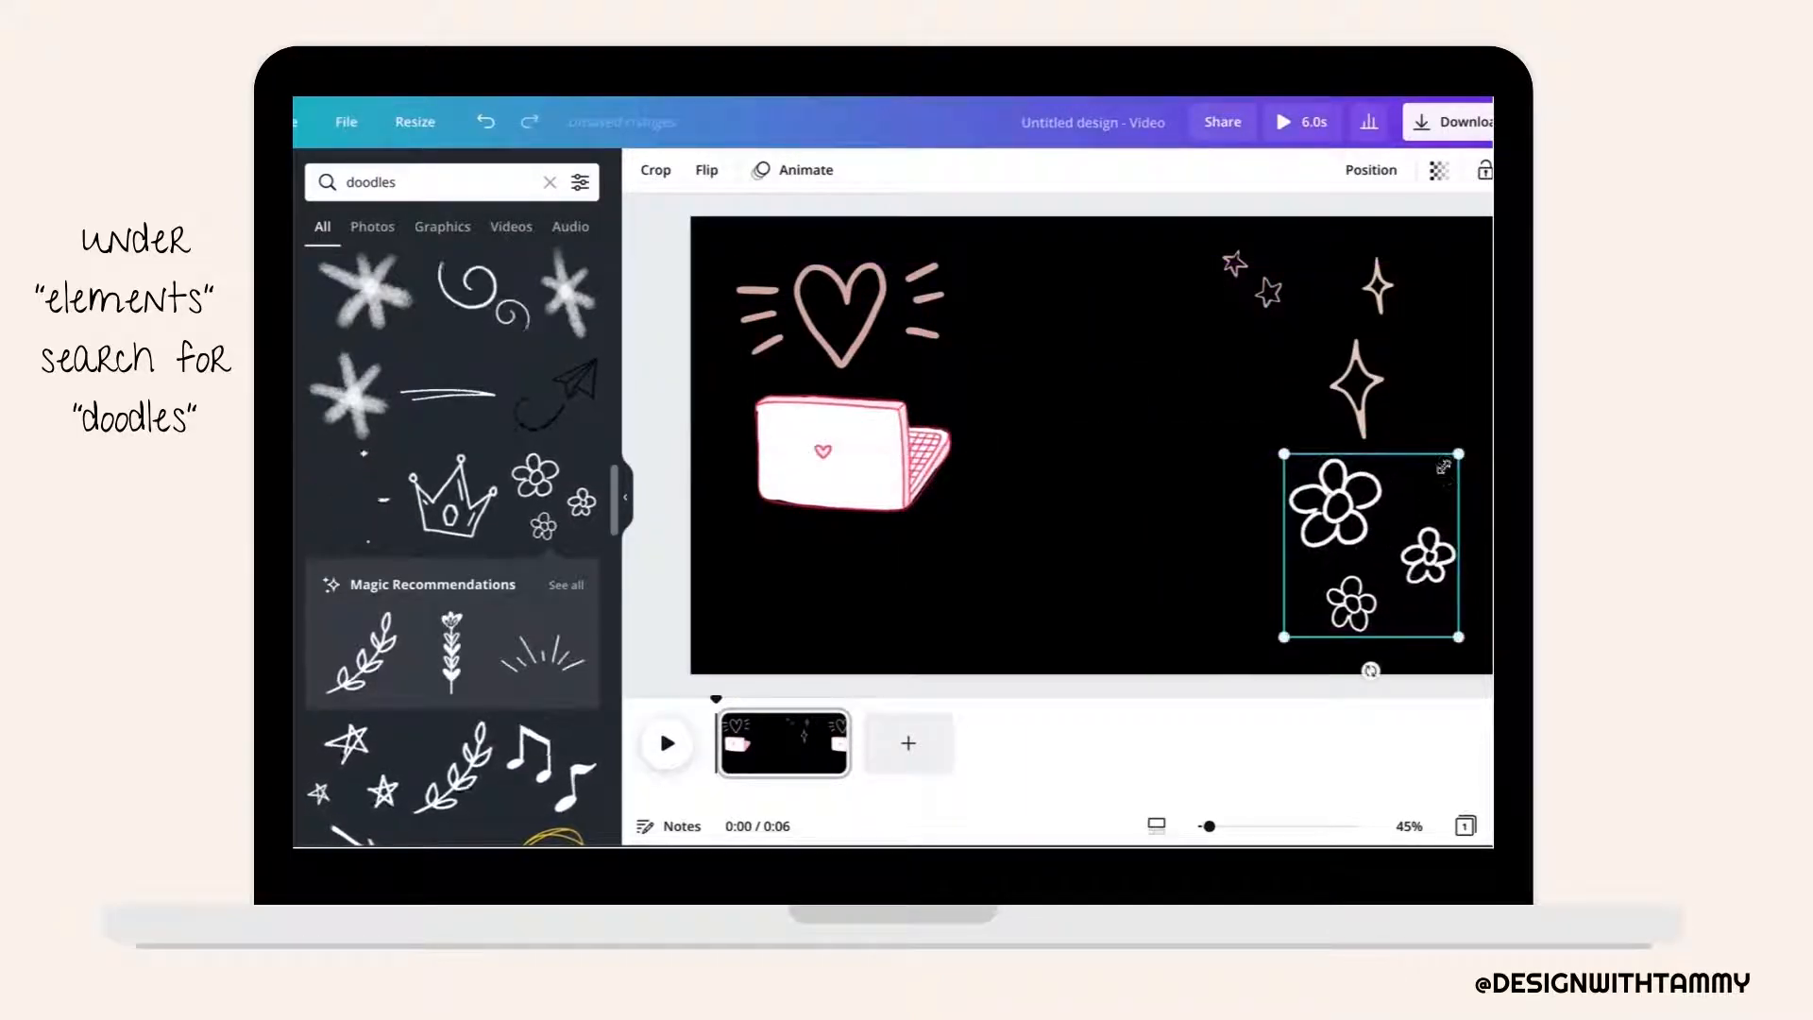
left_click_drag(1458, 454, 1419, 565)
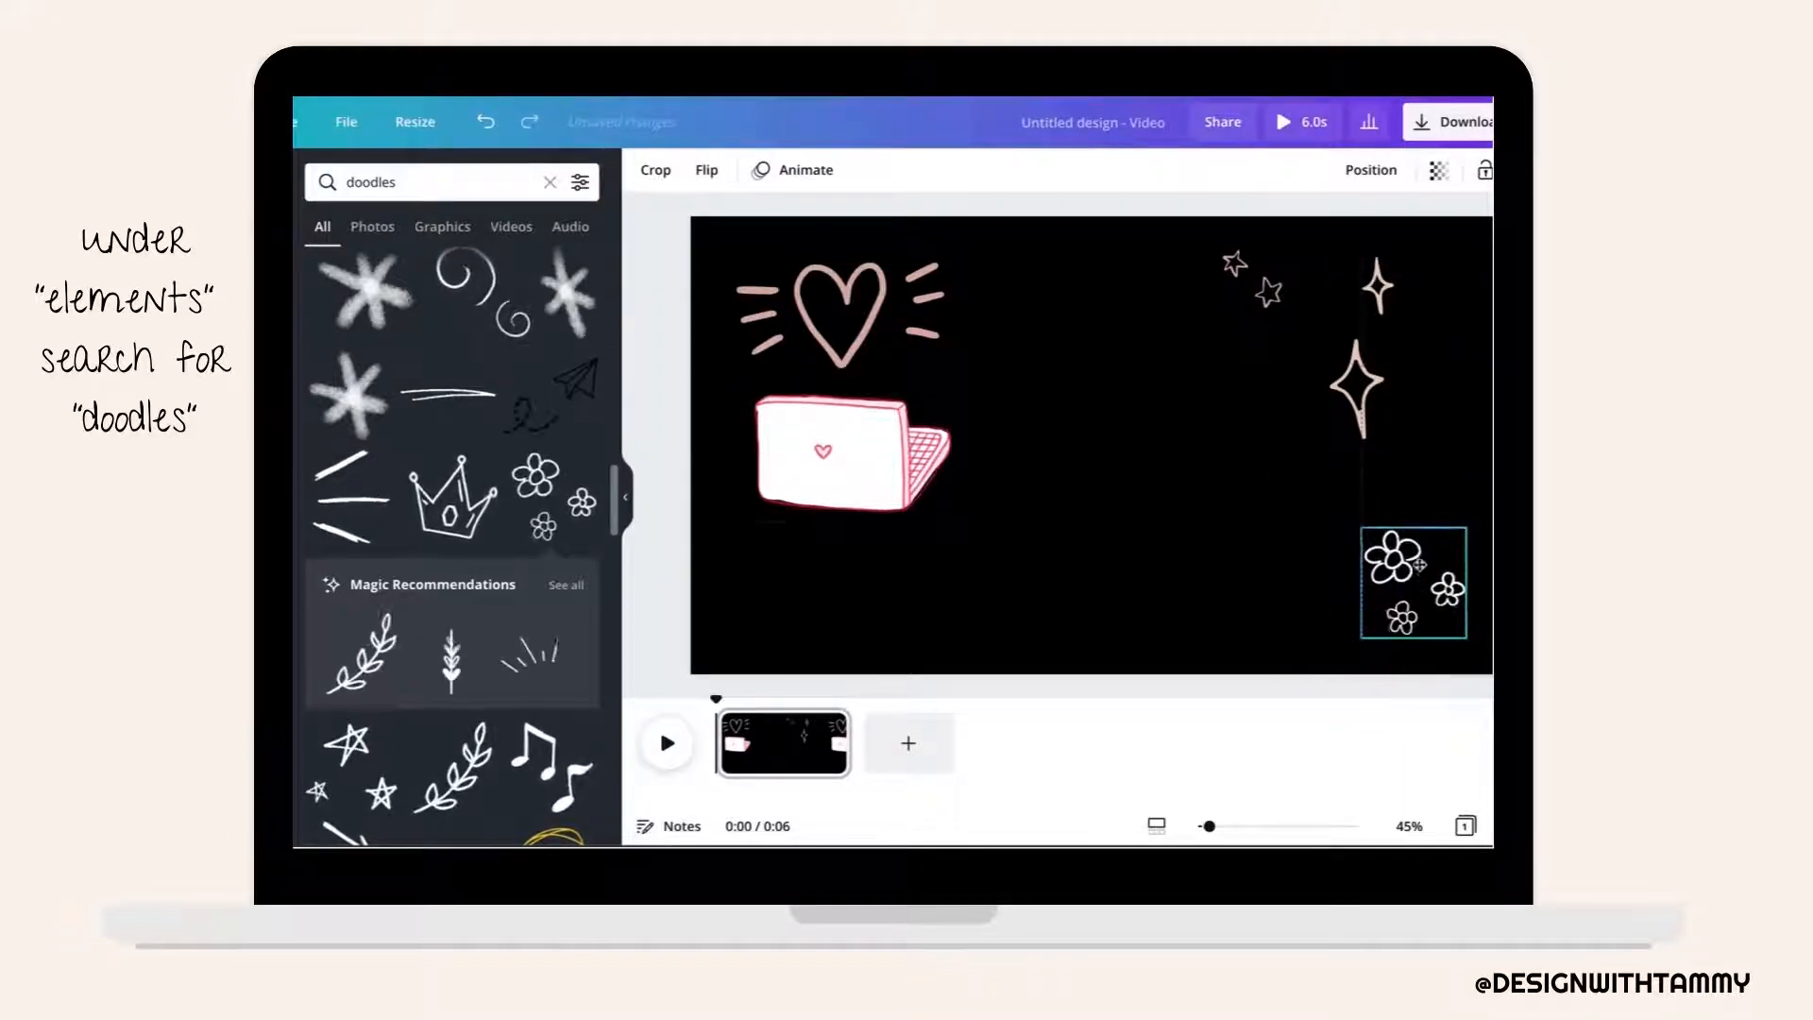
Add the looping heart arrow doodle, recolour it with the laptop photo's medium pink, and place it small below the laptop.
scroll(555, 587, "down", 10)
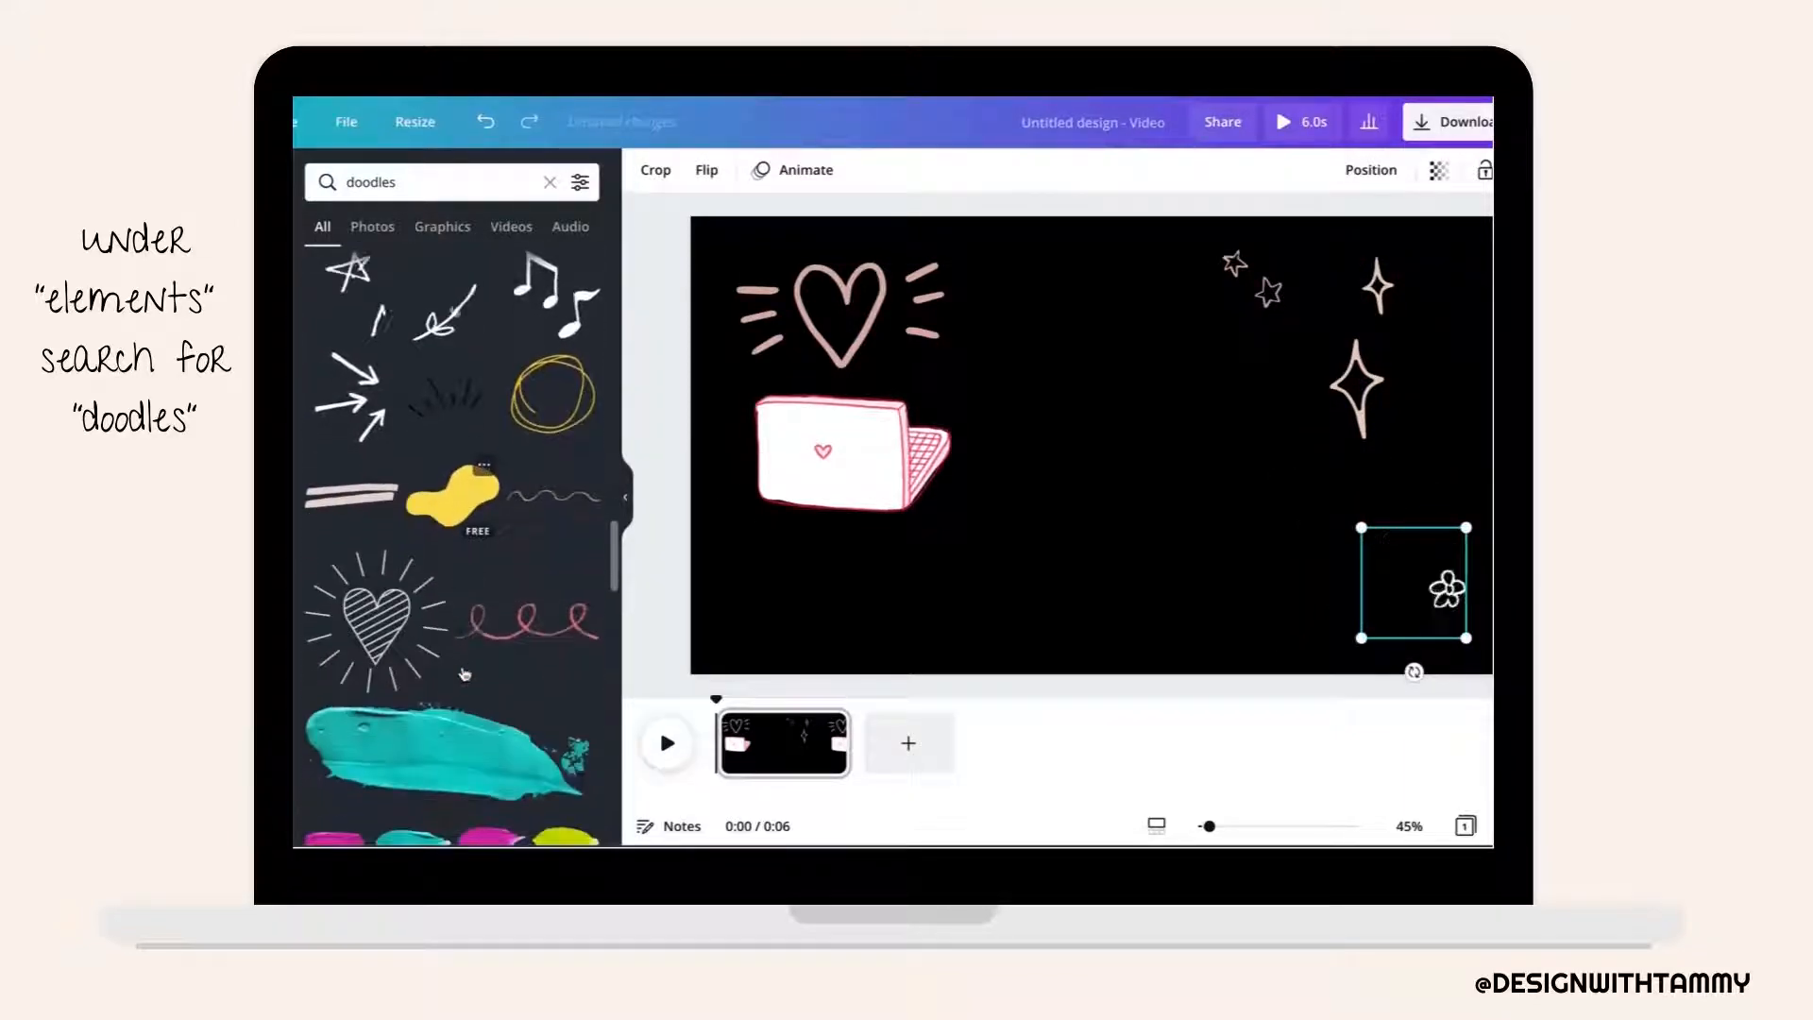
scroll(464, 672, "down", 4)
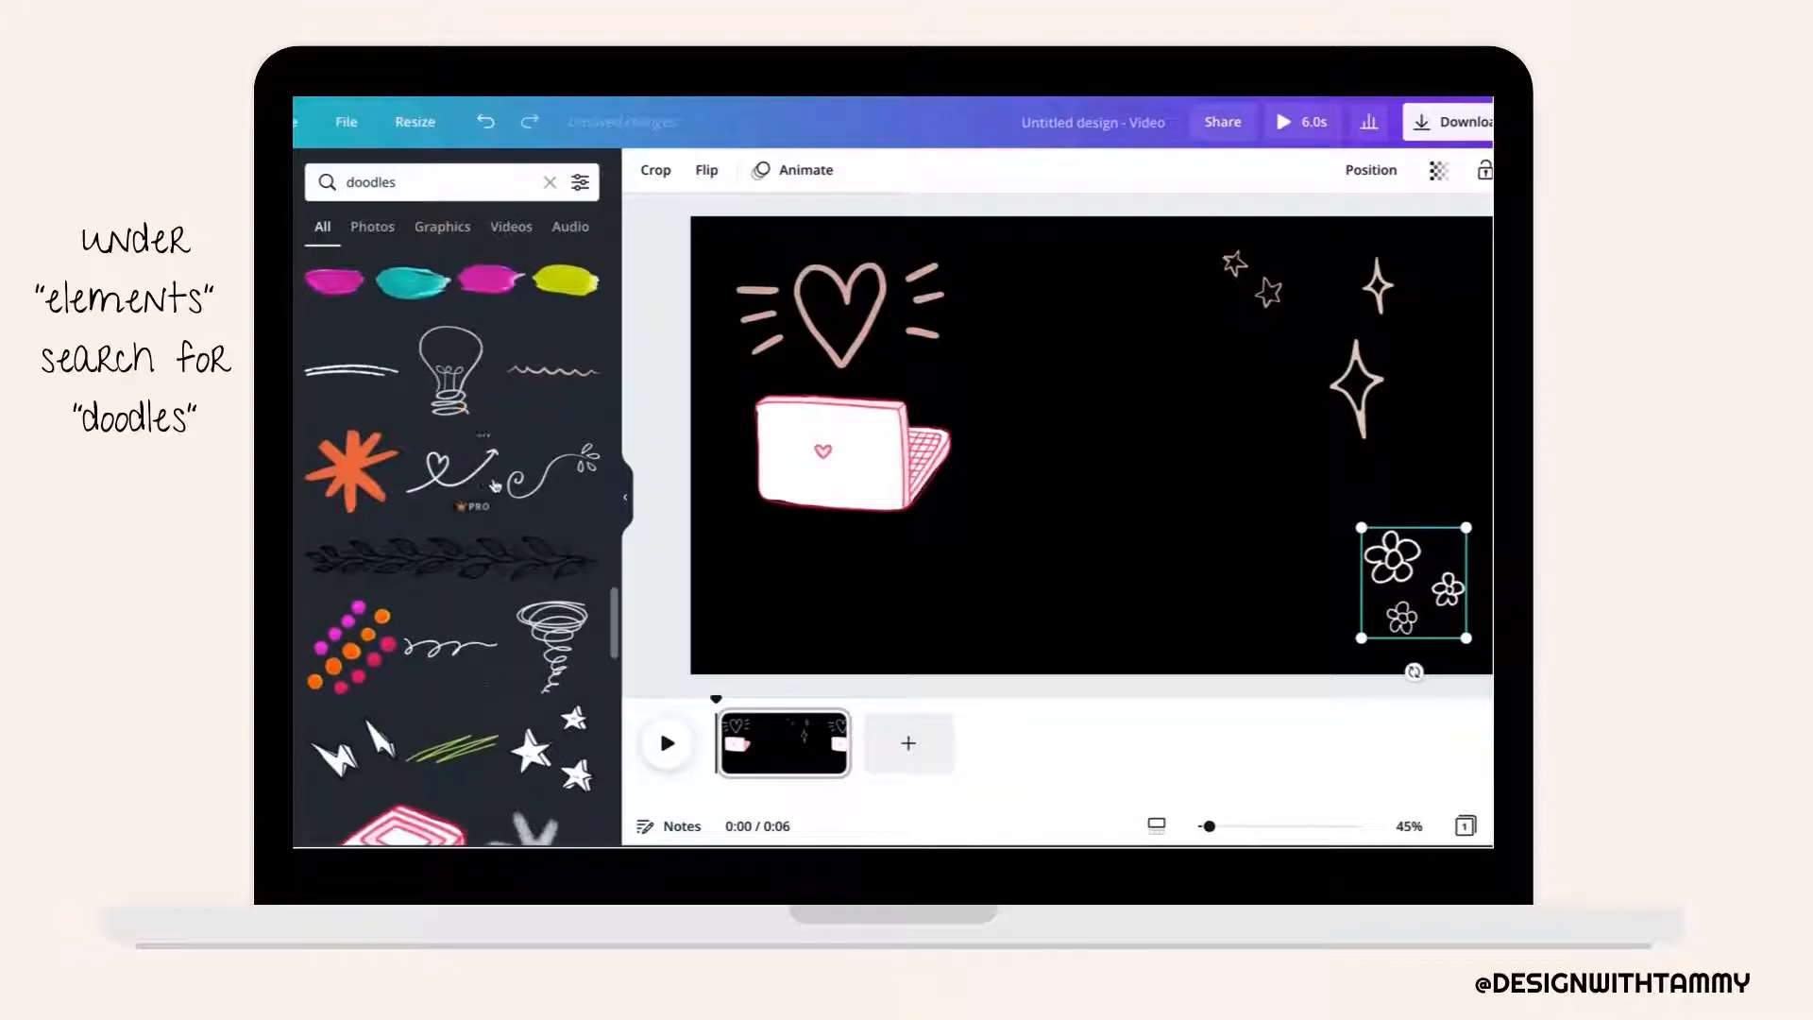
left_click(462, 474)
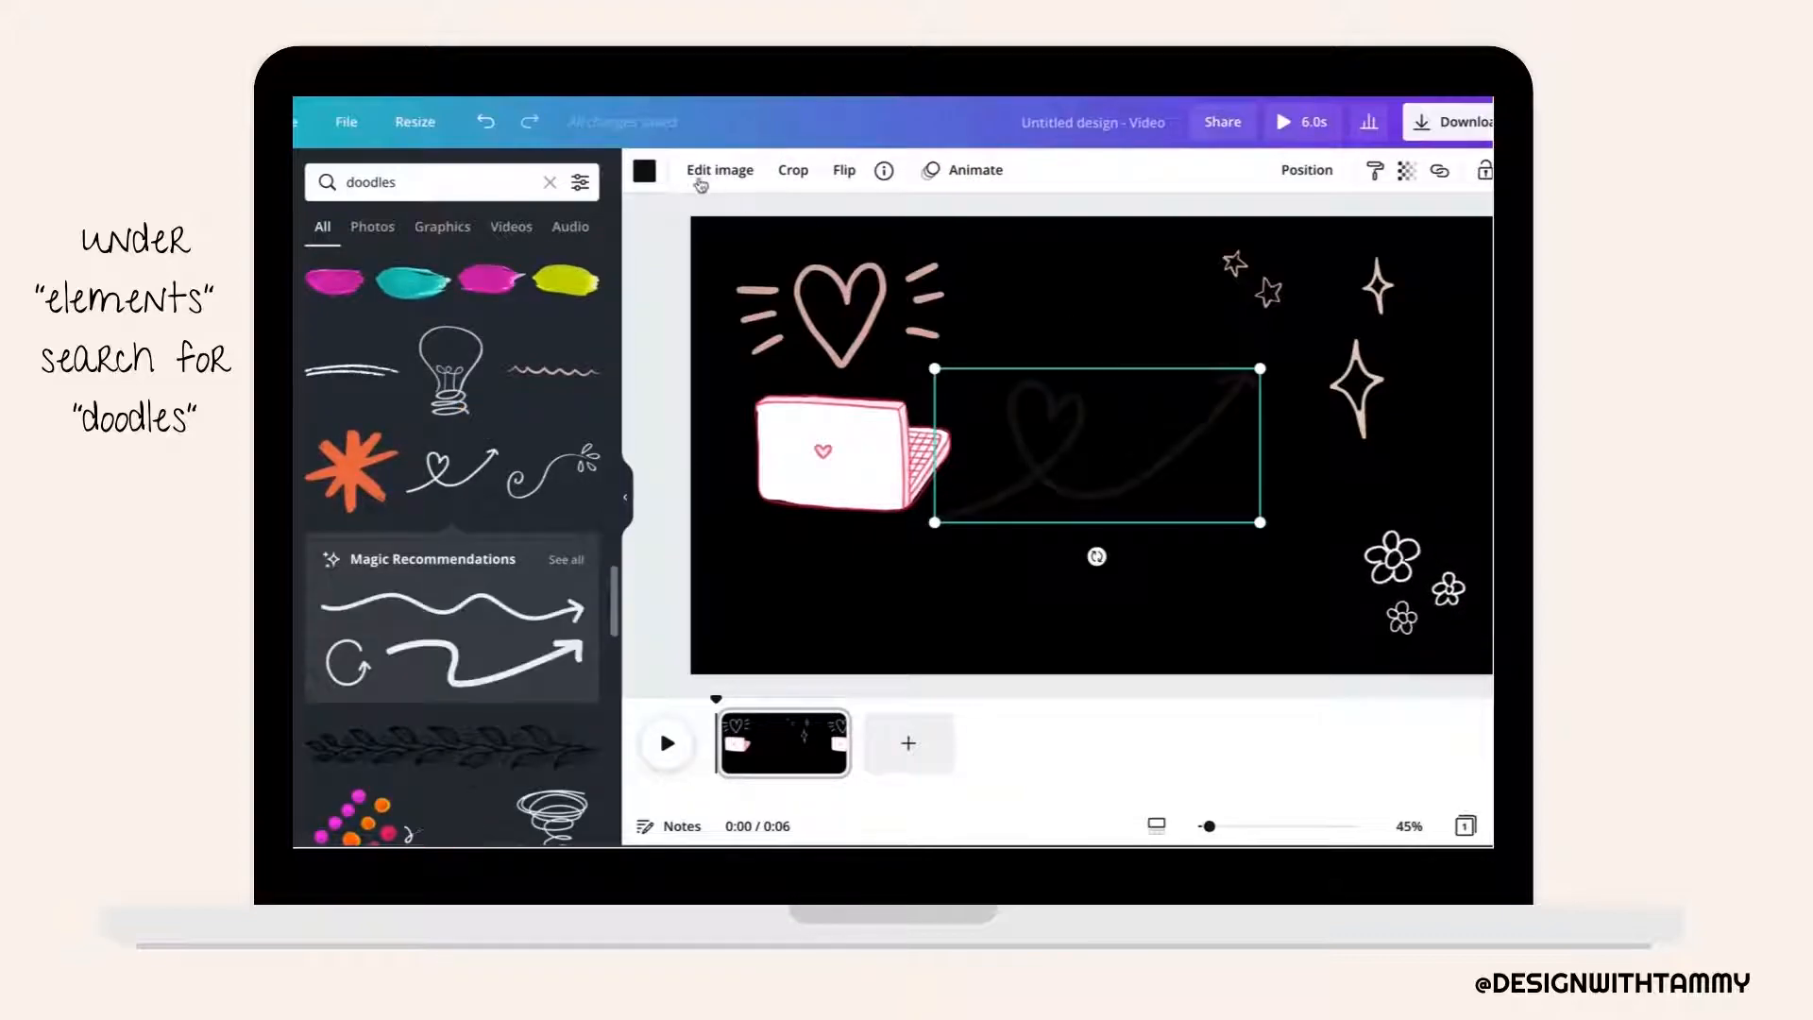
left_click(645, 171)
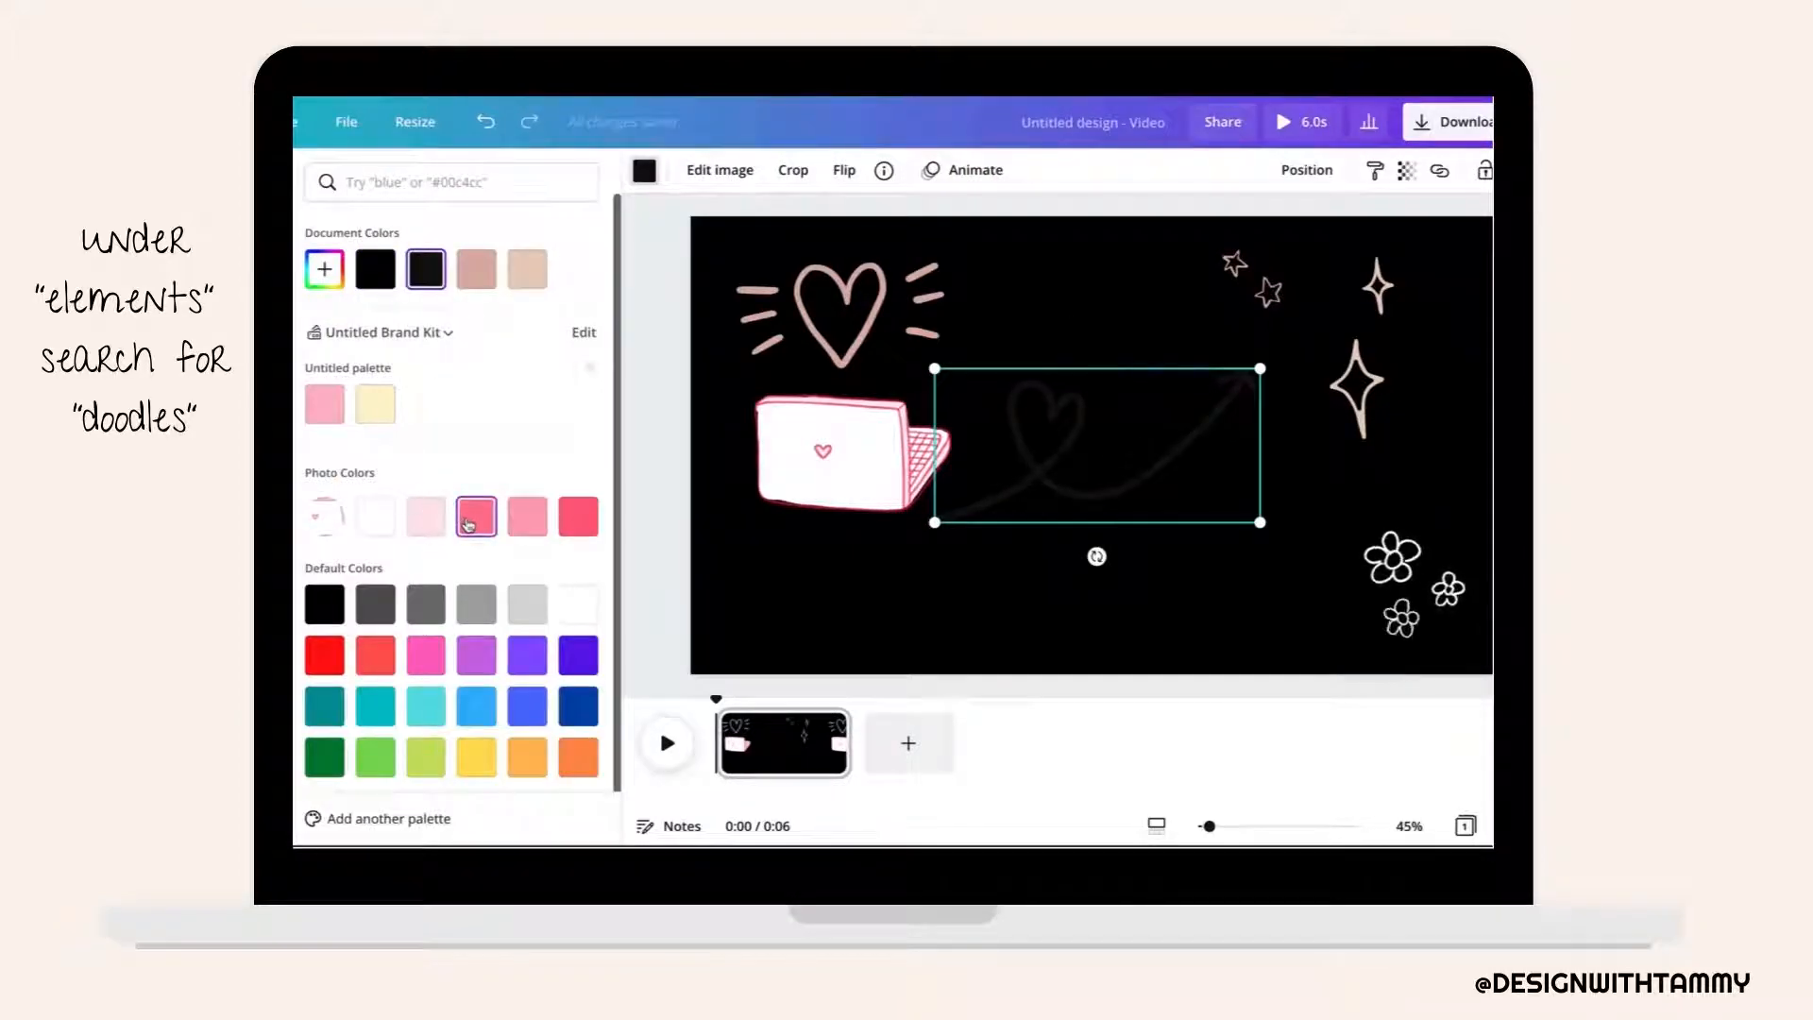
left_click(467, 524)
left_click_drag(1259, 370, 1076, 459)
left_click_drag(969, 504, 804, 622)
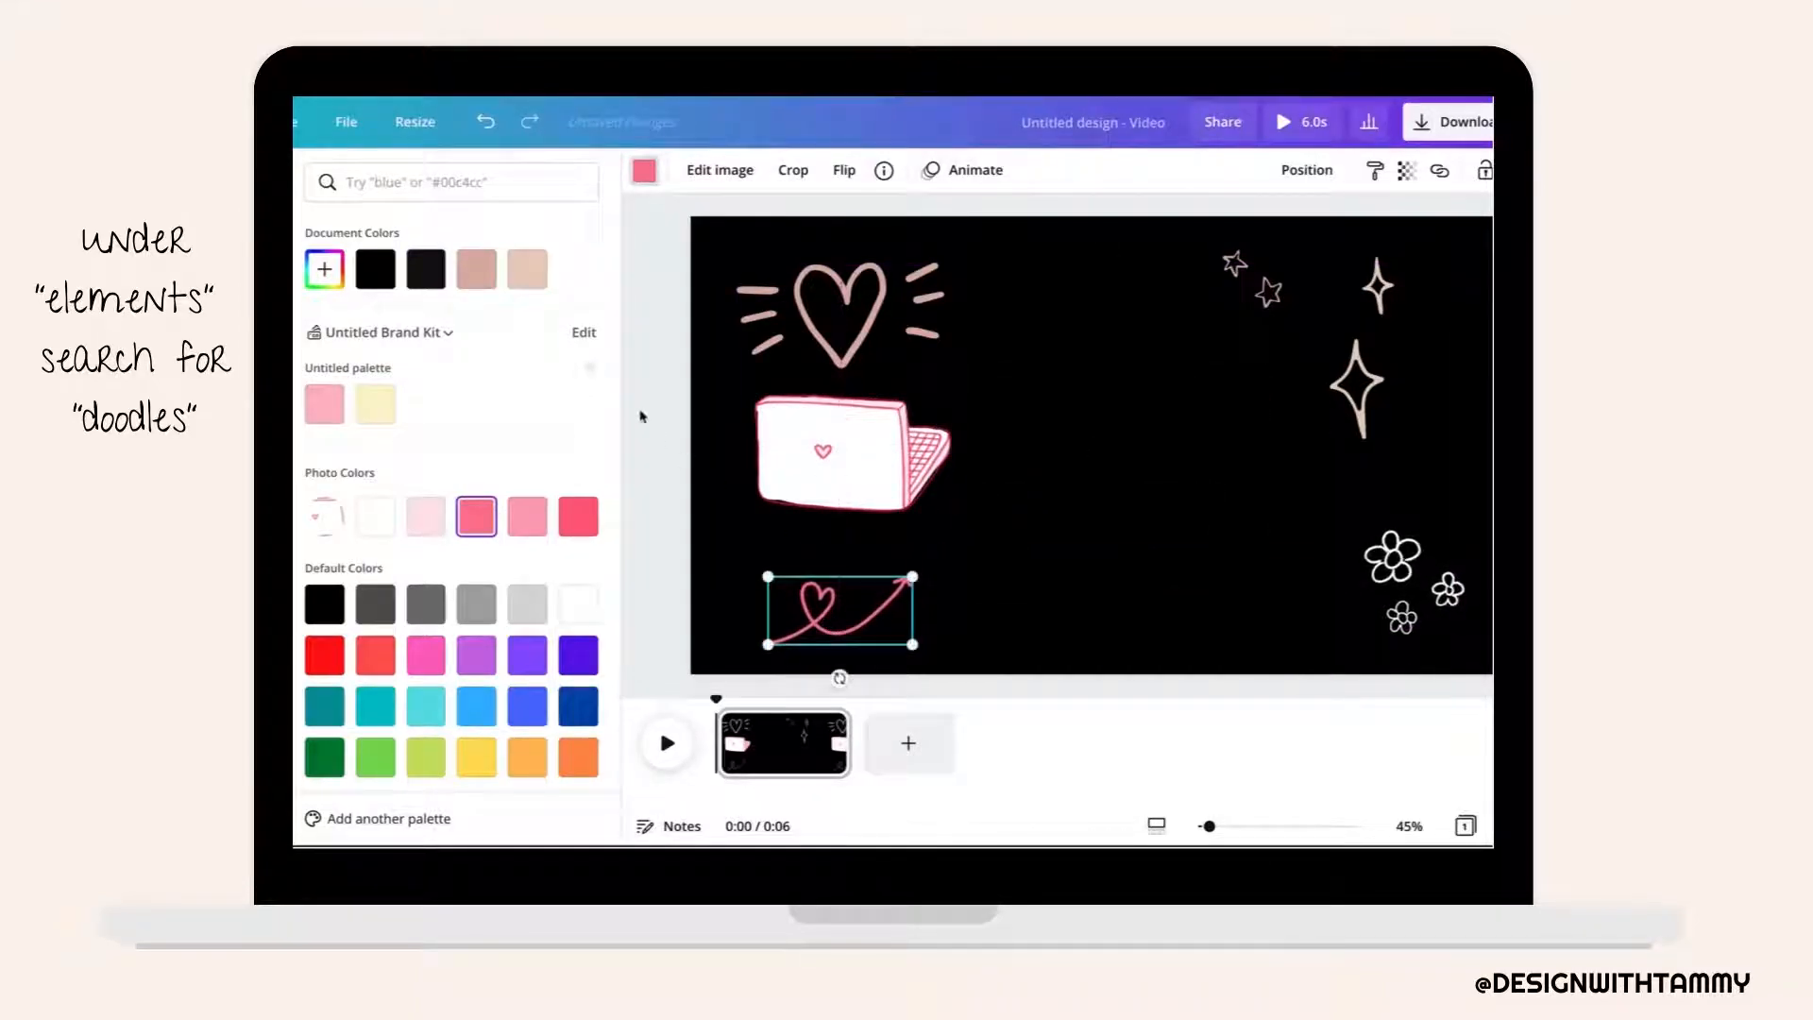
Search the elements for "doodles" again and add the outlined headphones doodle to the canvas.
left_click(260, 253)
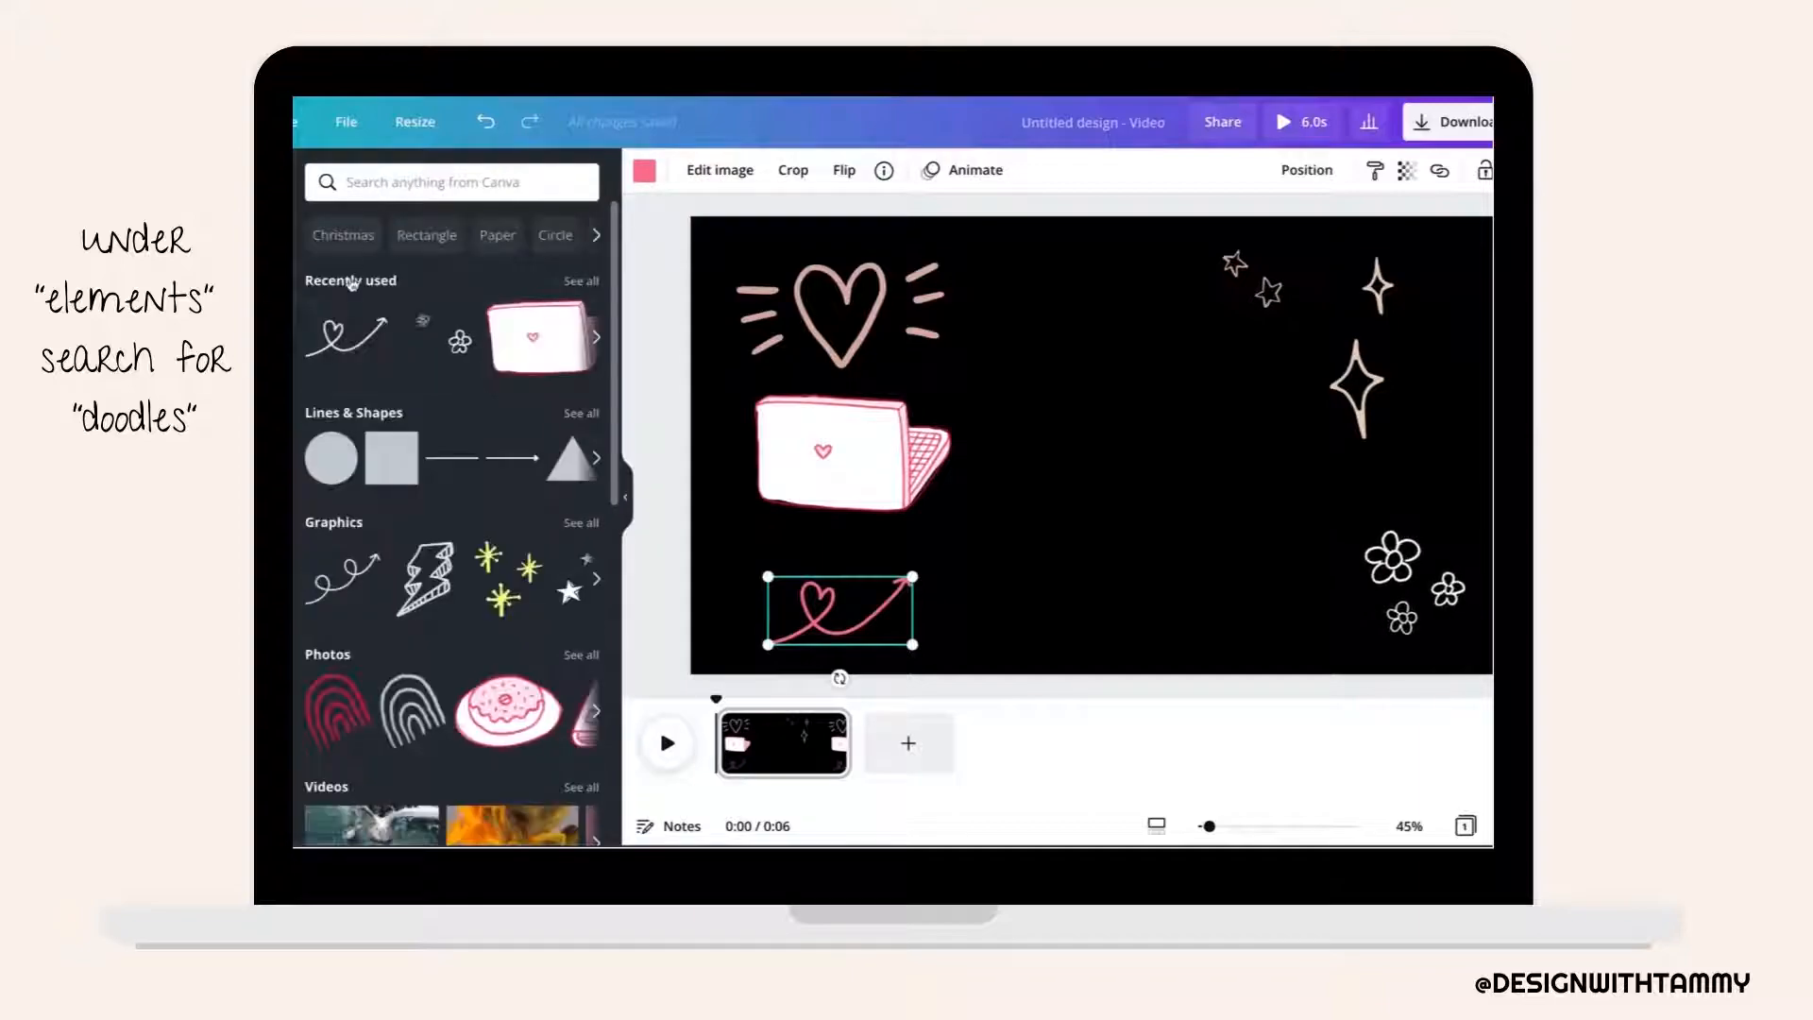
left_click(396, 179)
type("doodles")
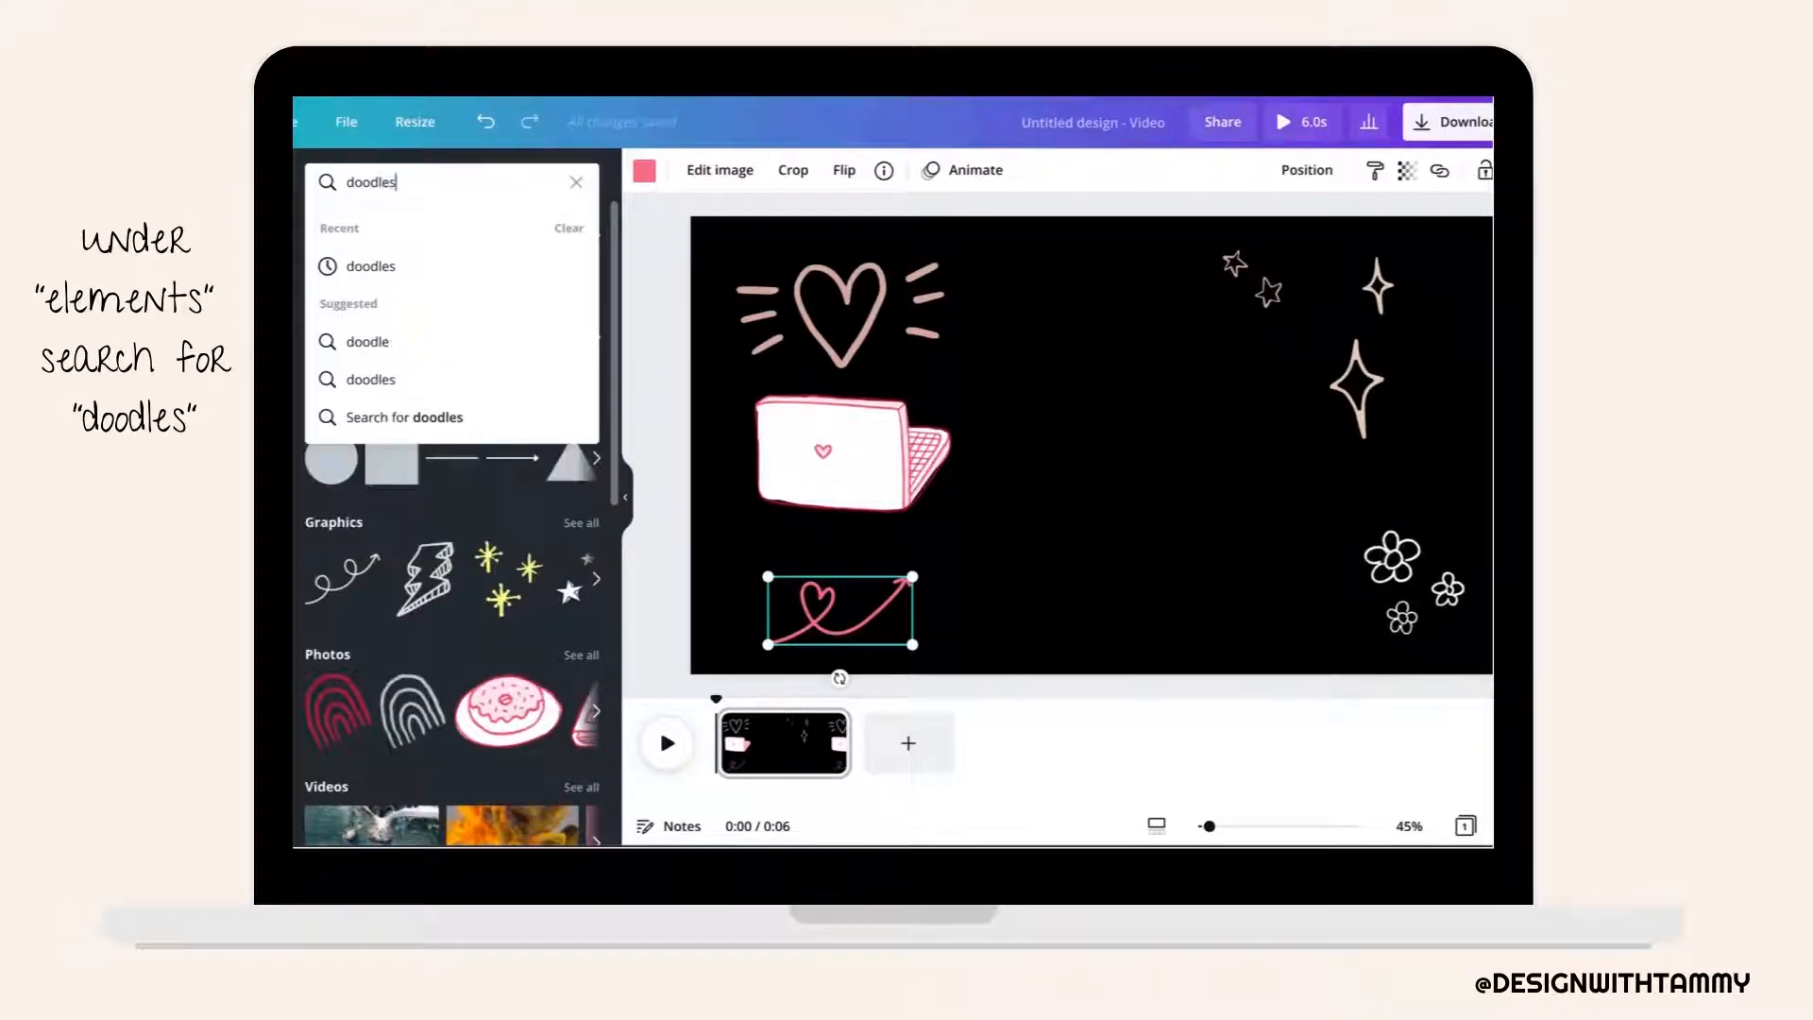
key("Return")
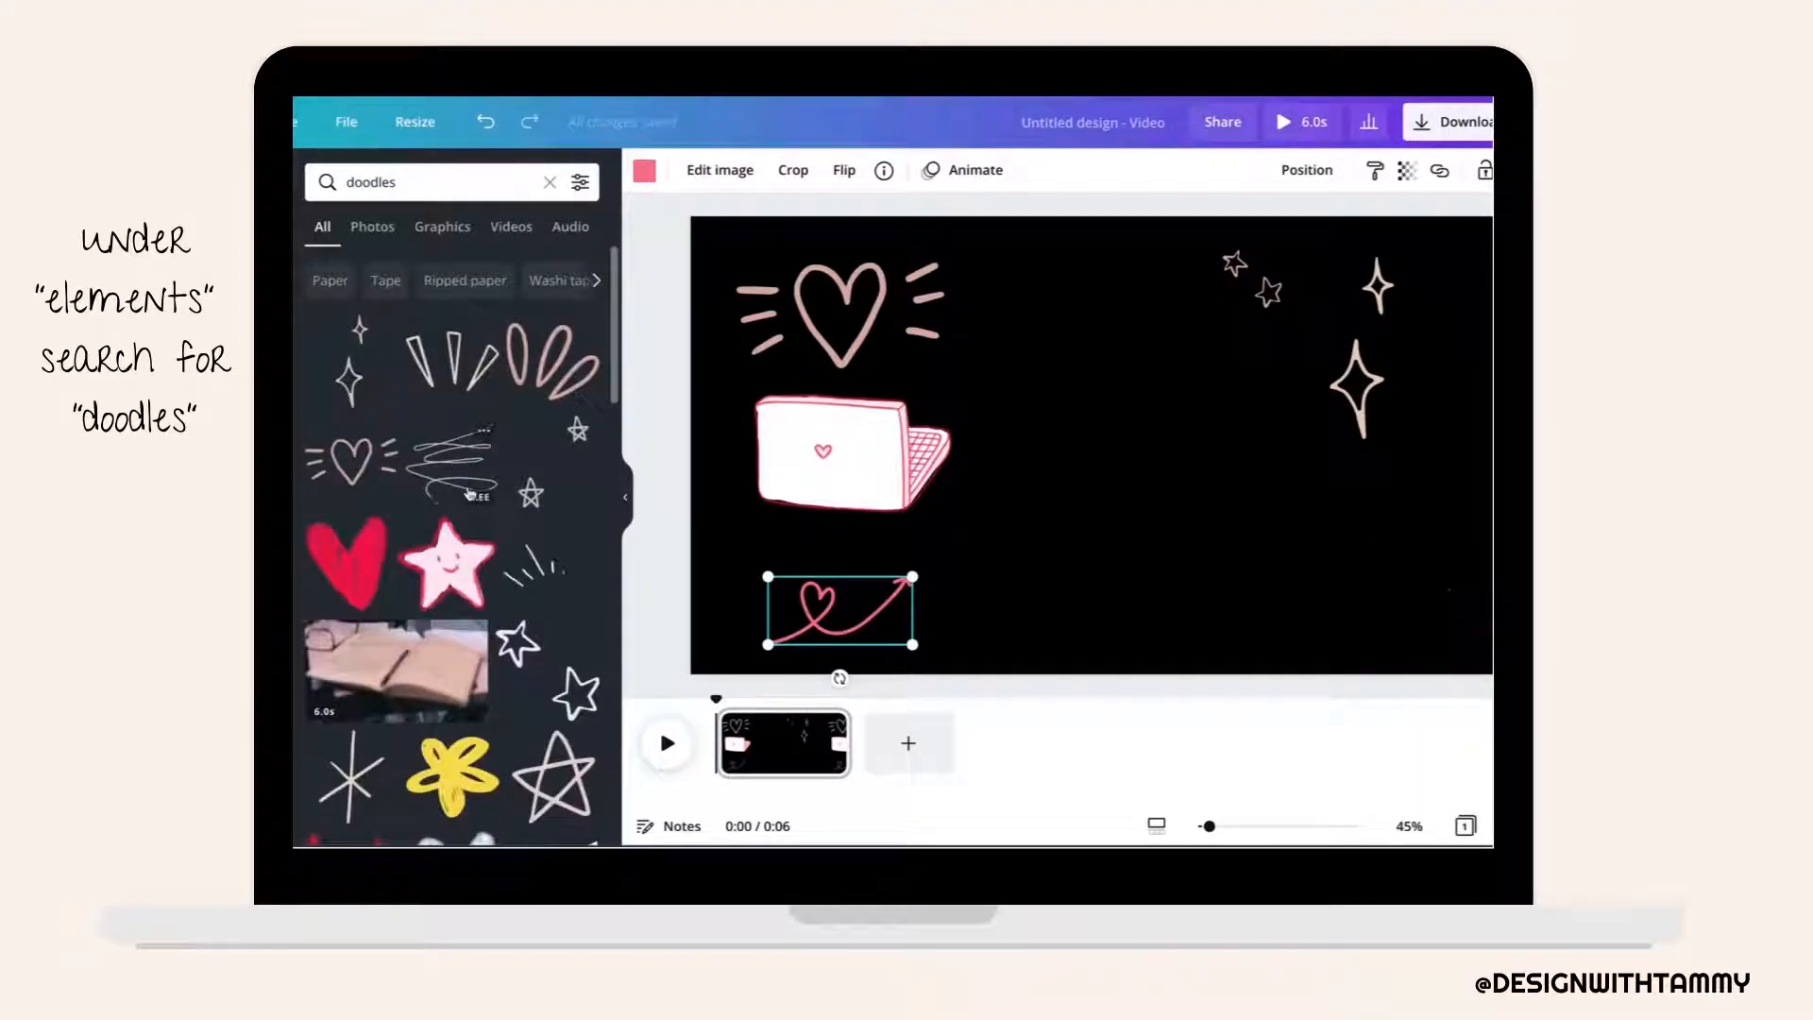
scroll(464, 651, "down", 15)
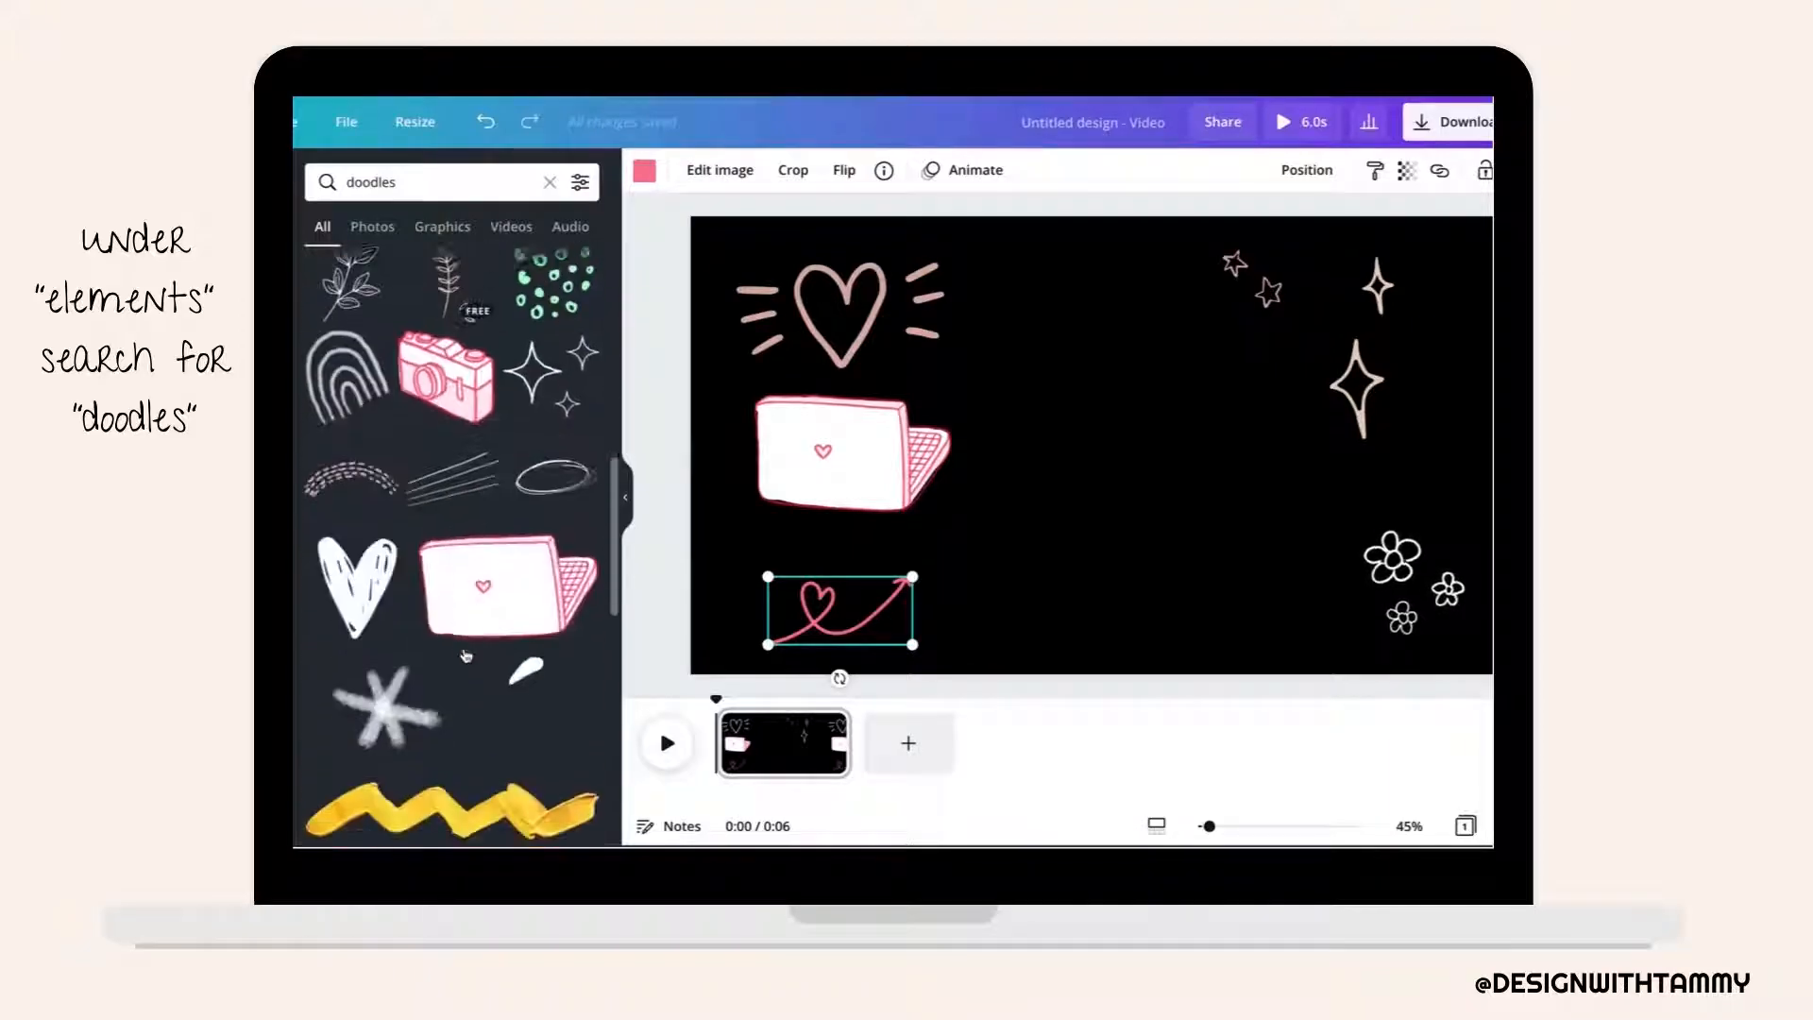
scroll(466, 654, "down", 5)
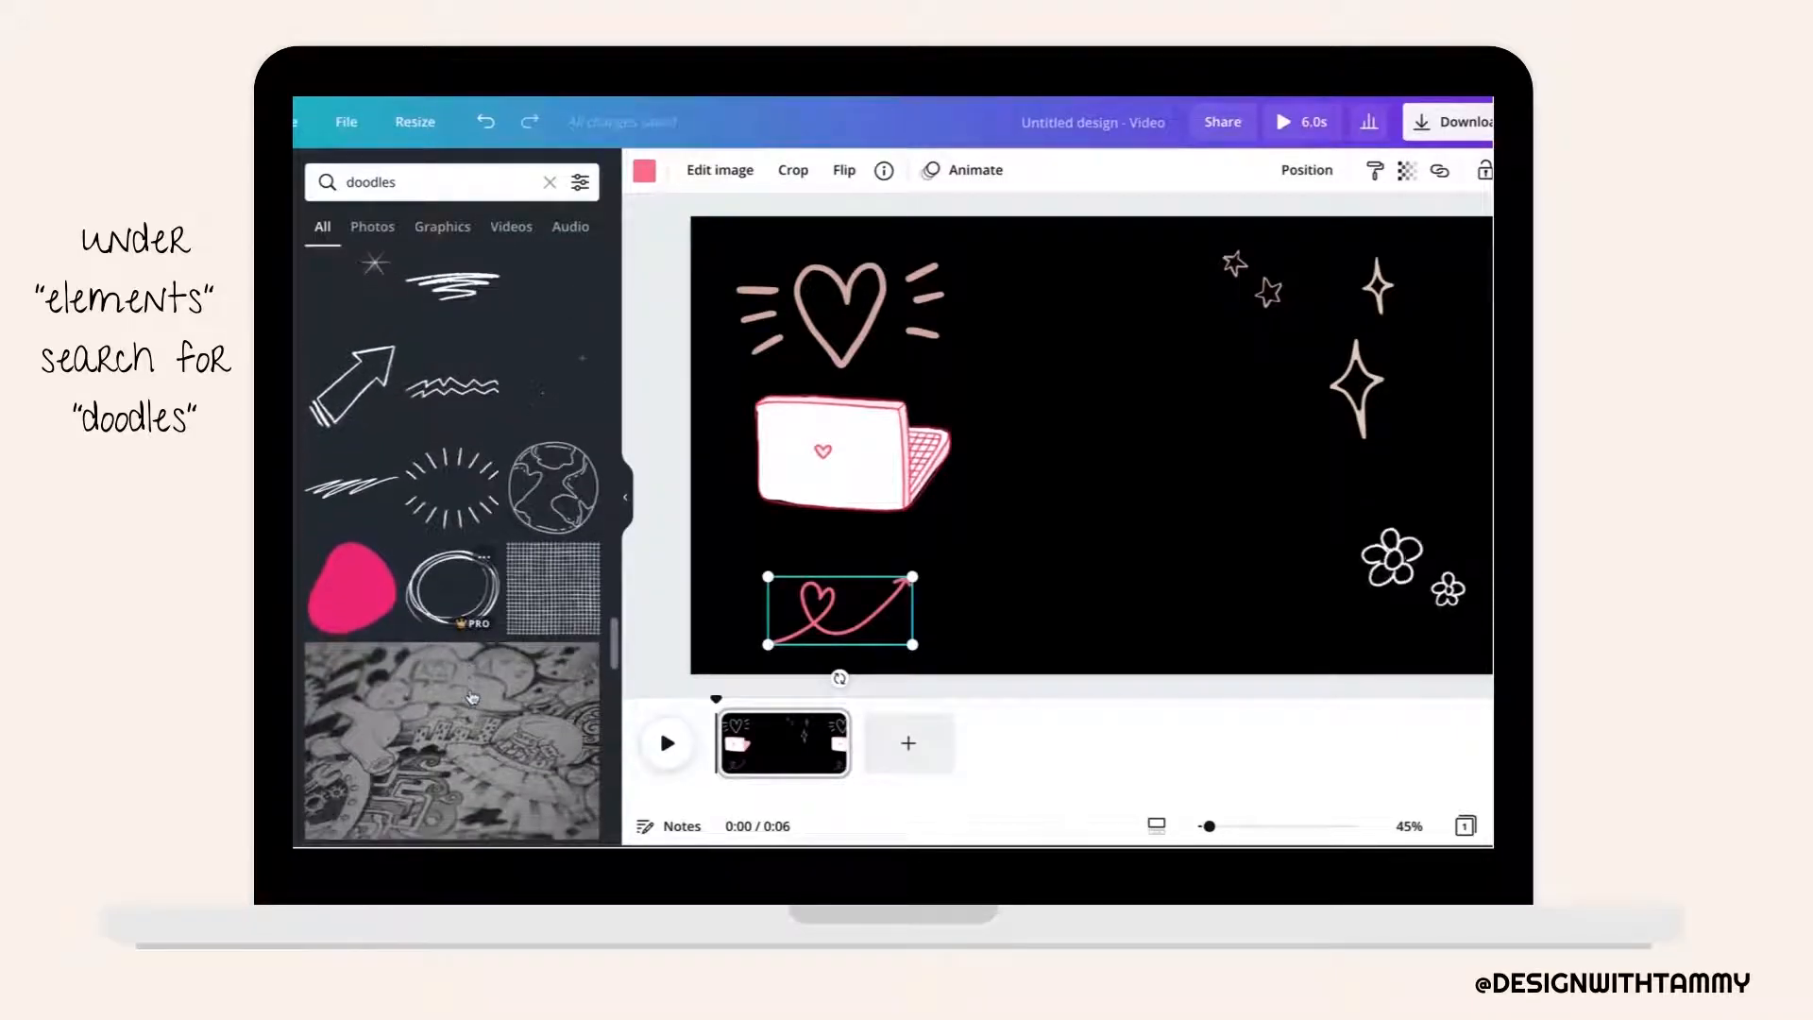
scroll(472, 697, "down", 8)
scroll(472, 698, "down", 4)
scroll(453, 547, "up", 2)
left_click(342, 352)
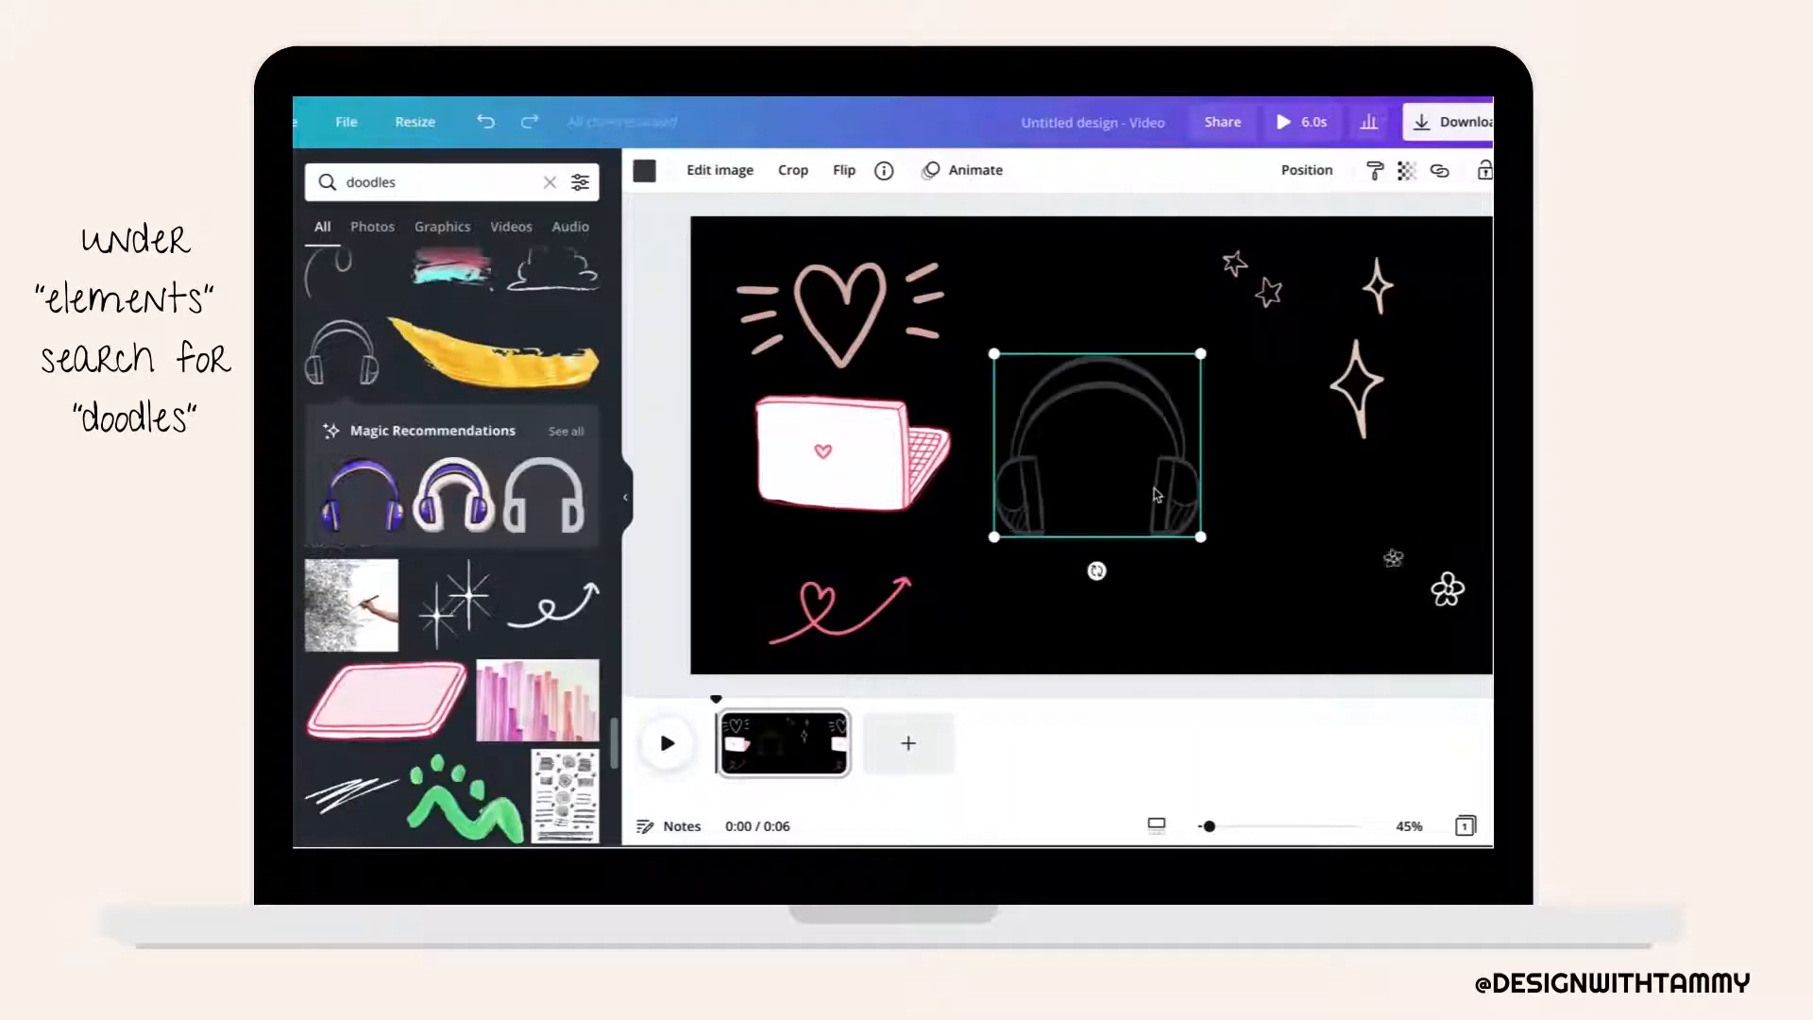
Recolour the headphones white and place them smaller and tilted counterclockwise between the heart and the stars.
left_click(641, 175)
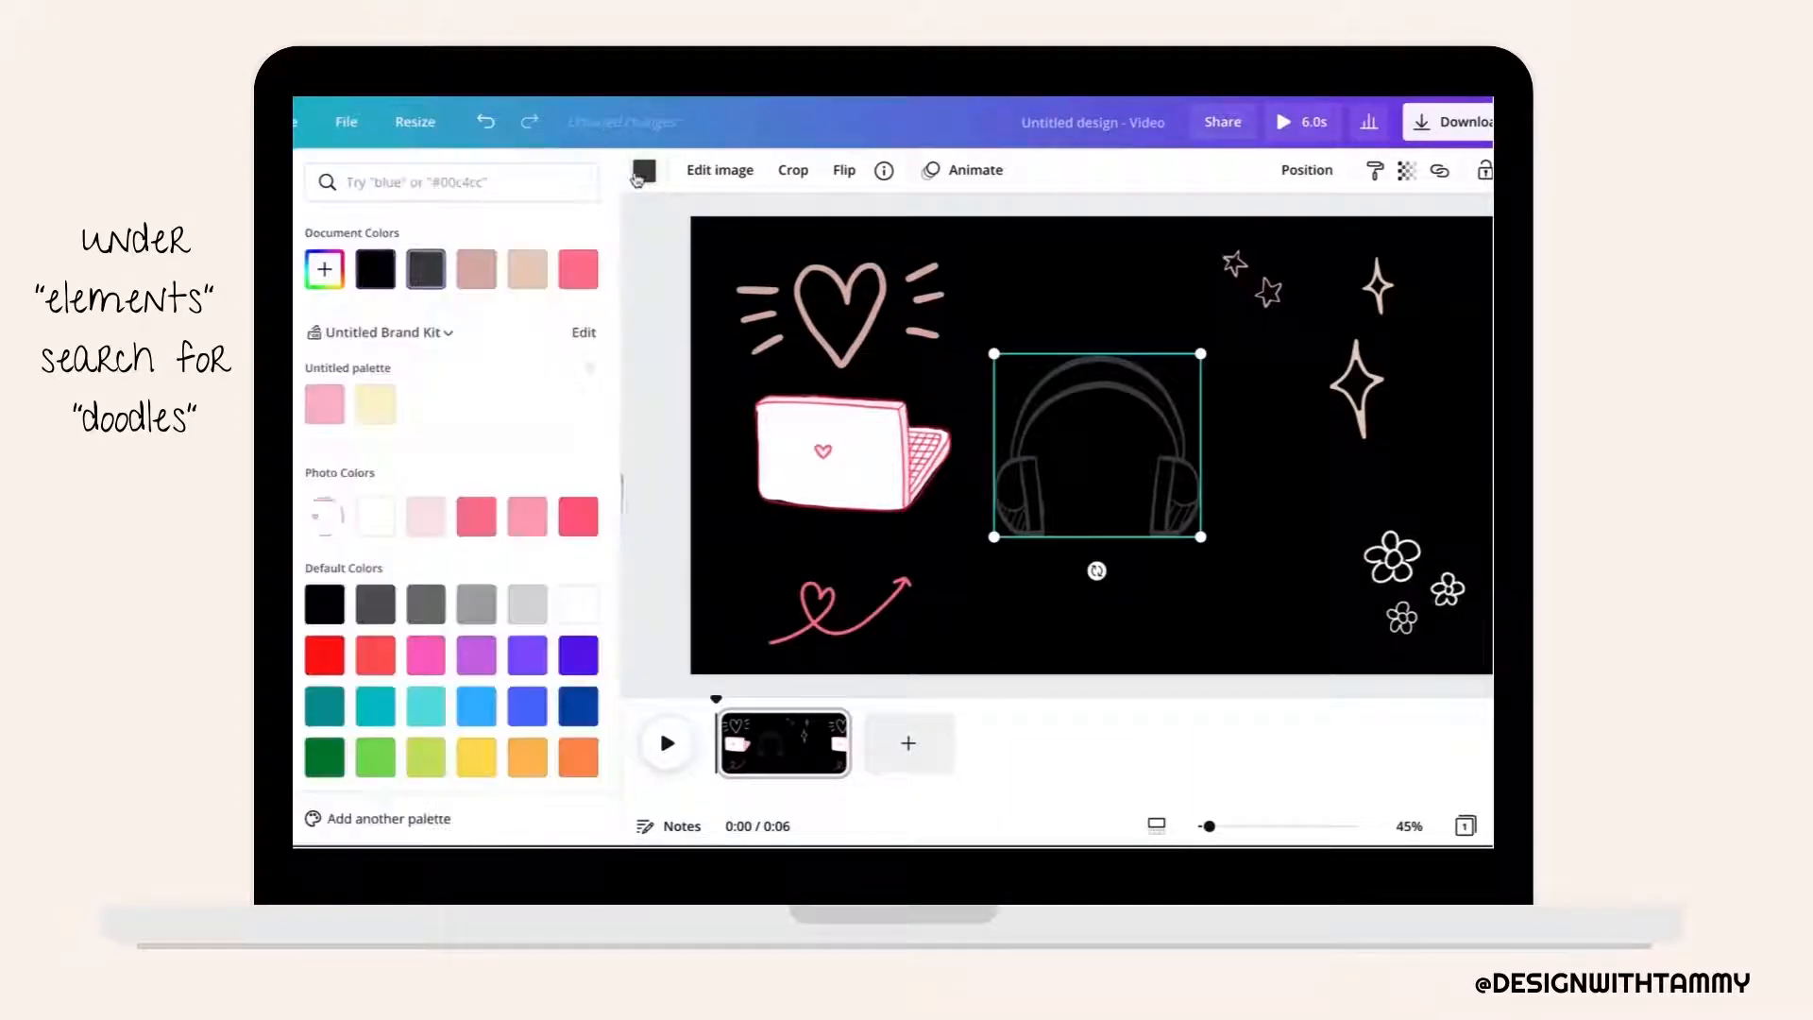
left_click(578, 609)
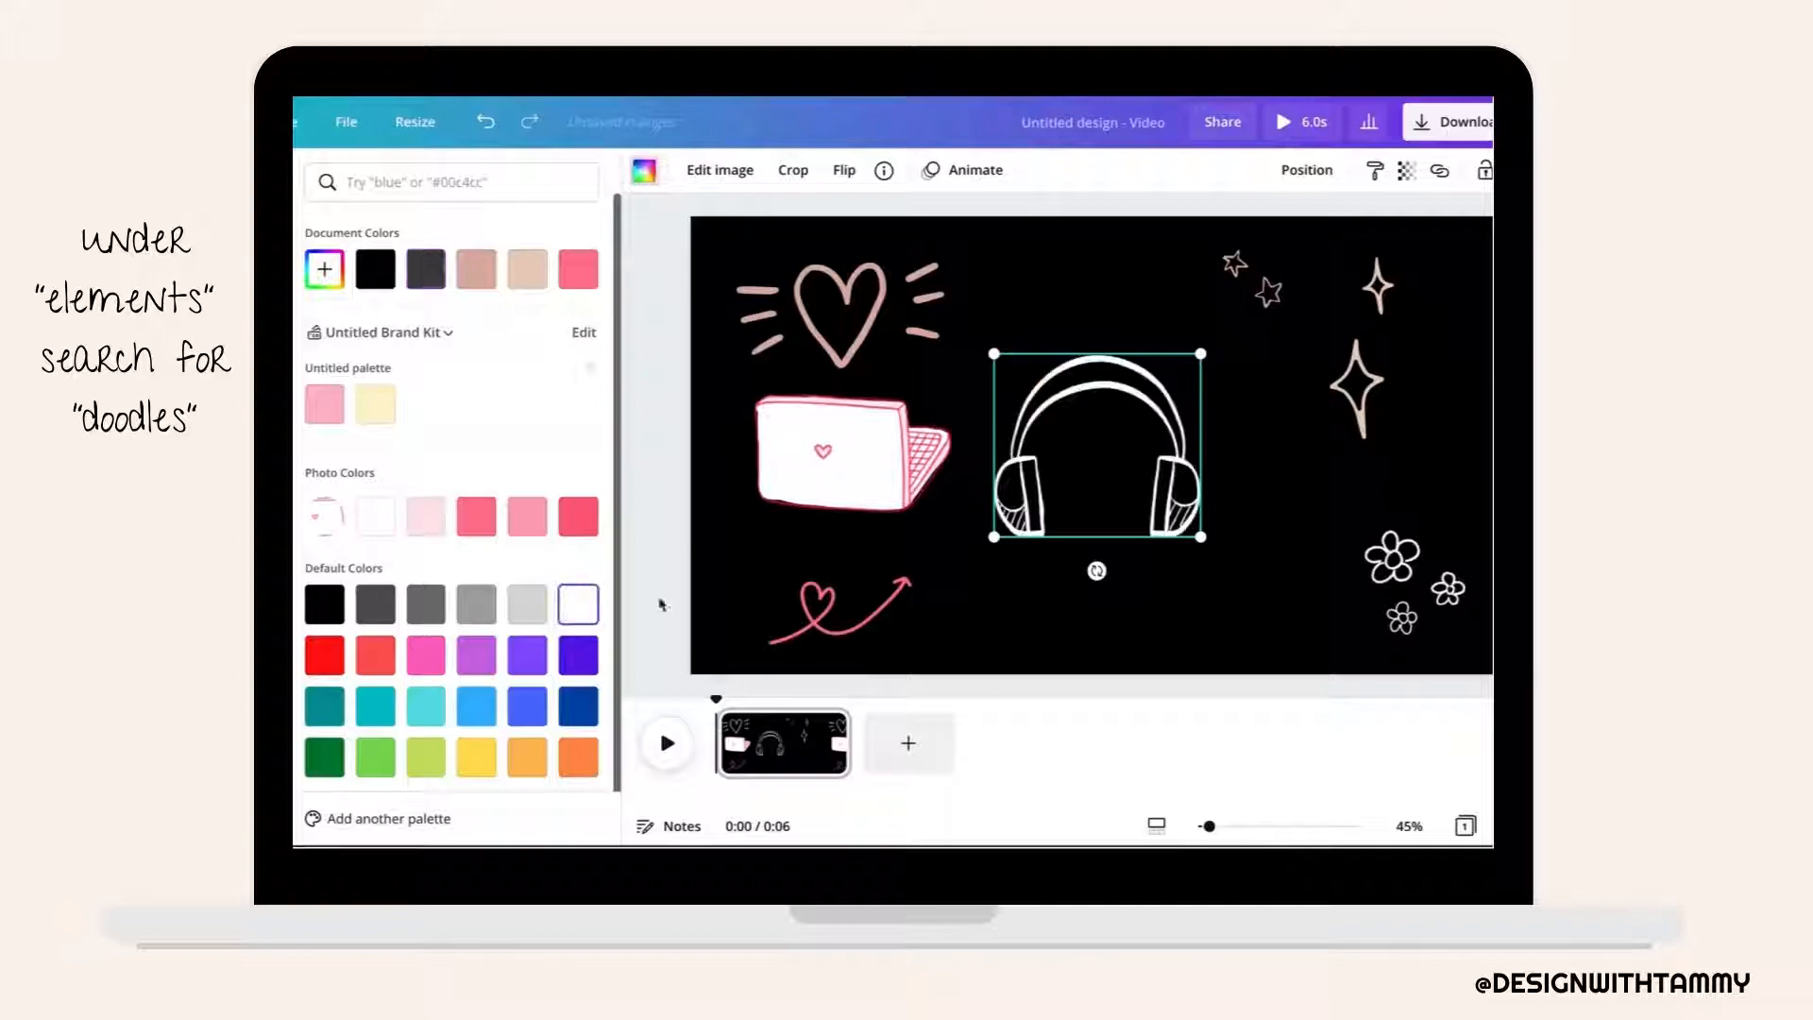
left_click_drag(1192, 370, 1114, 433)
mouse_move(991, 543)
left_mouse_down()
mouse_move(1086, 564)
mouse_move(1066, 339)
left_mouse_up()
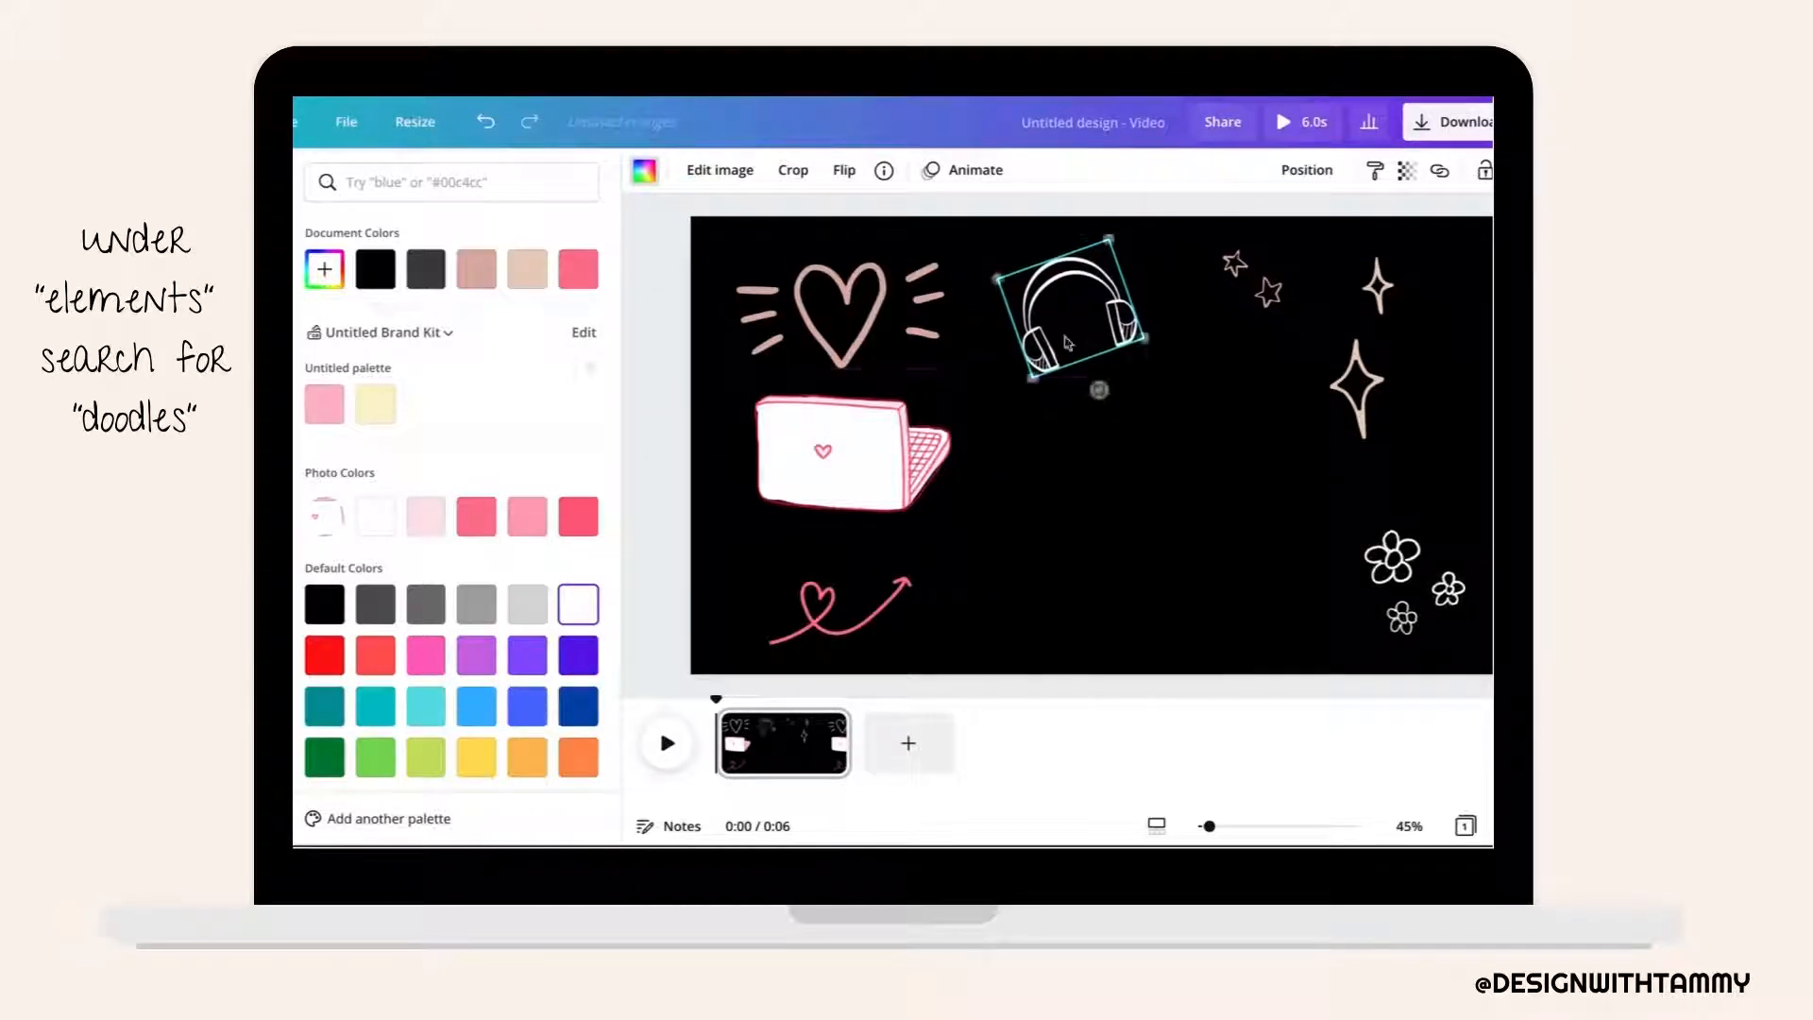
Star the recently used headphones doodle and show more elements by its creator.
left_click(261, 249)
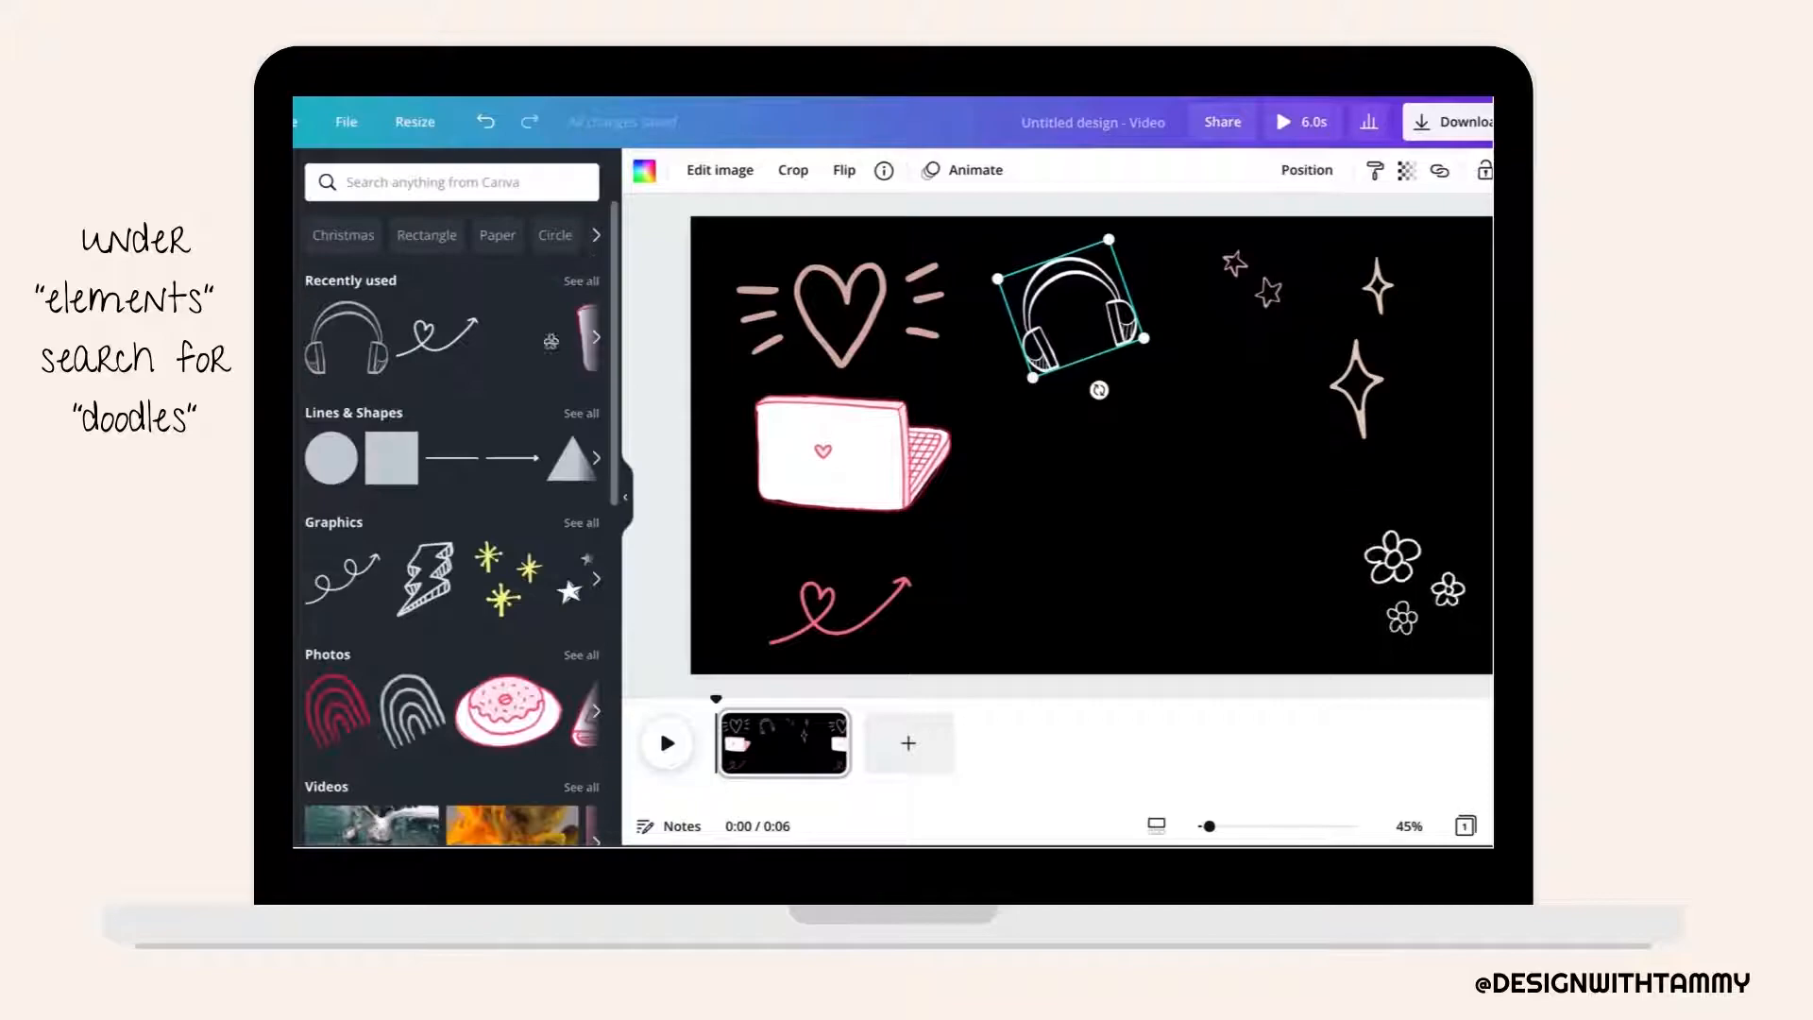
left_click(373, 321)
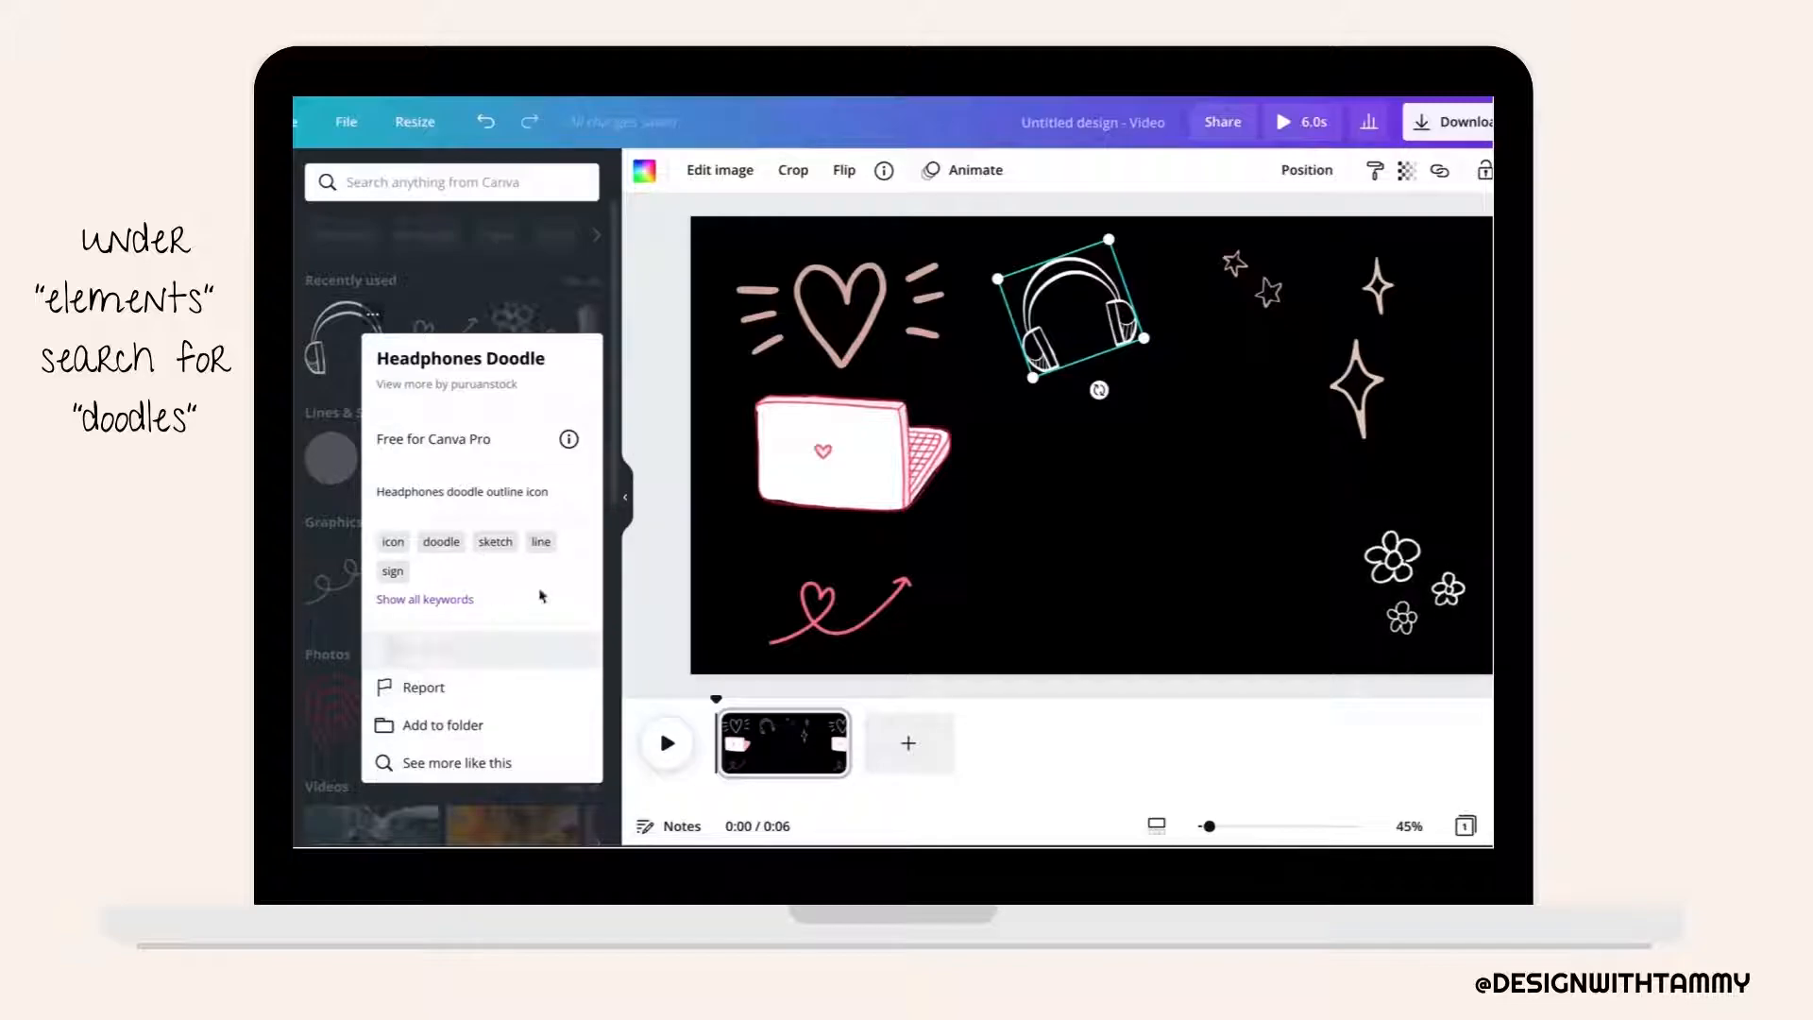
left_click(524, 650)
left_click(488, 386)
Add the outlined camera doodle from the same creator and place it reduced below the small stars.
scroll(526, 574, "down", 2)
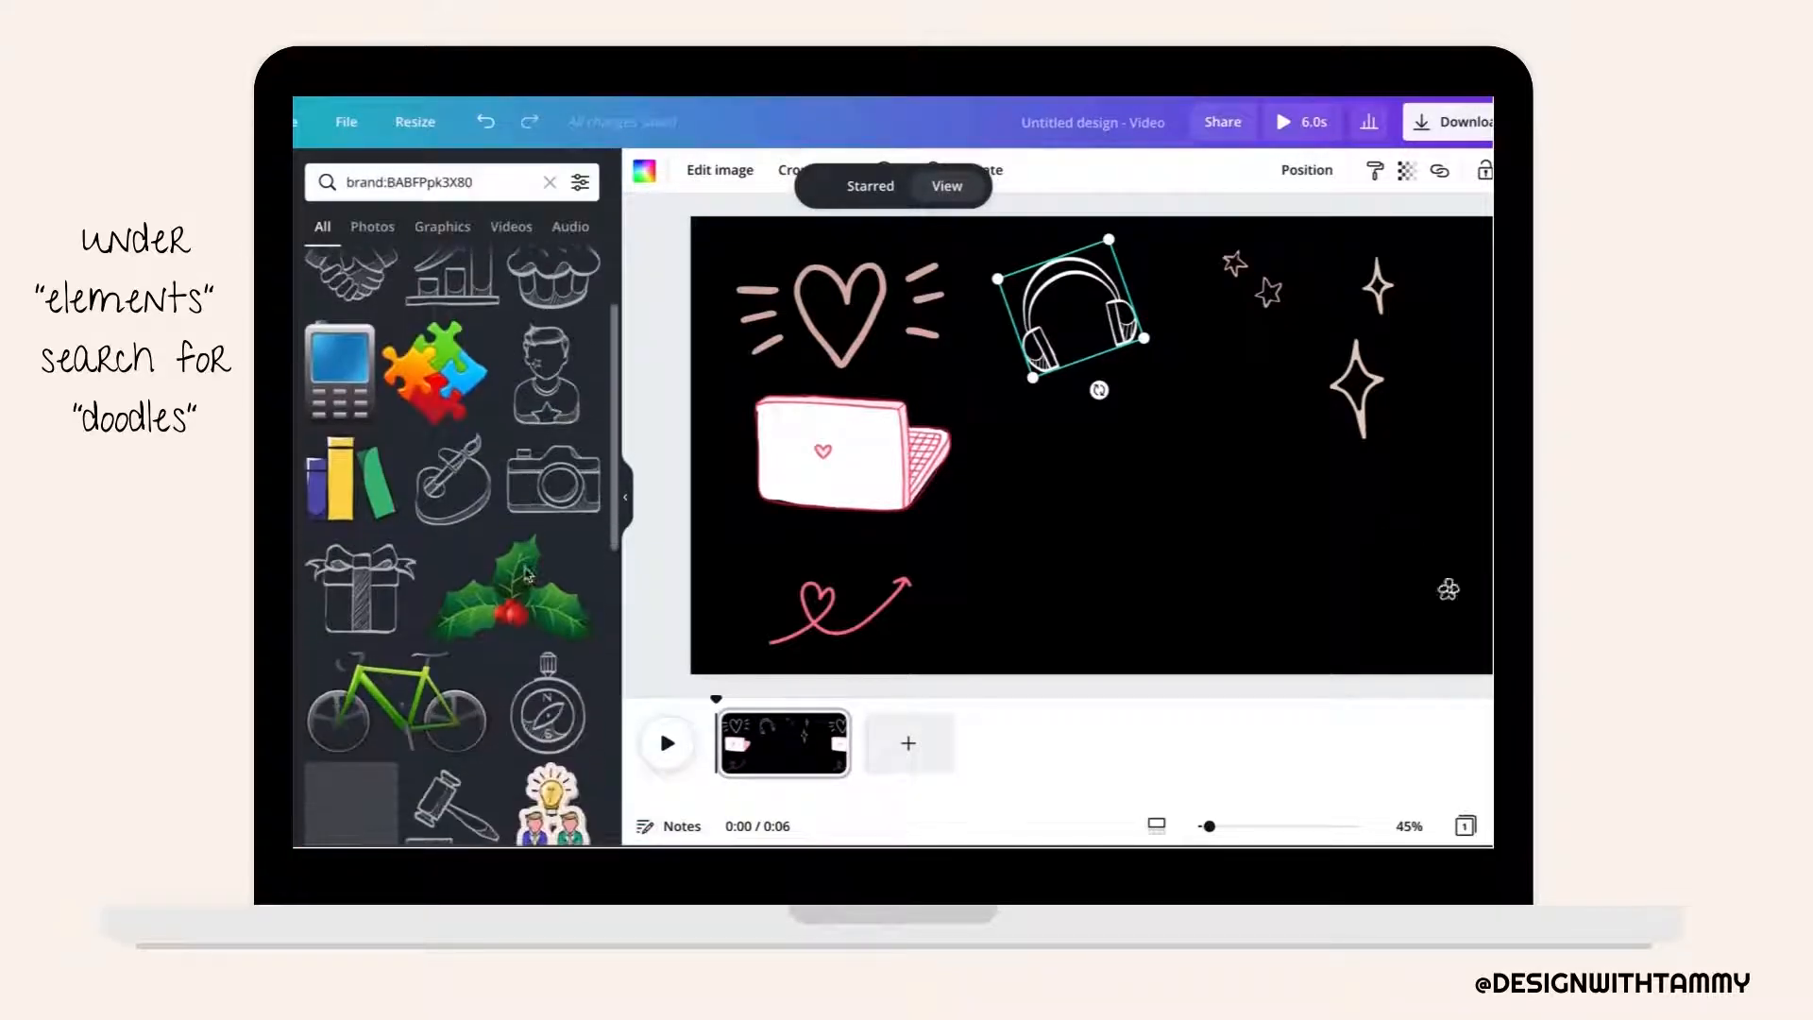
scroll(526, 573, "down", 2)
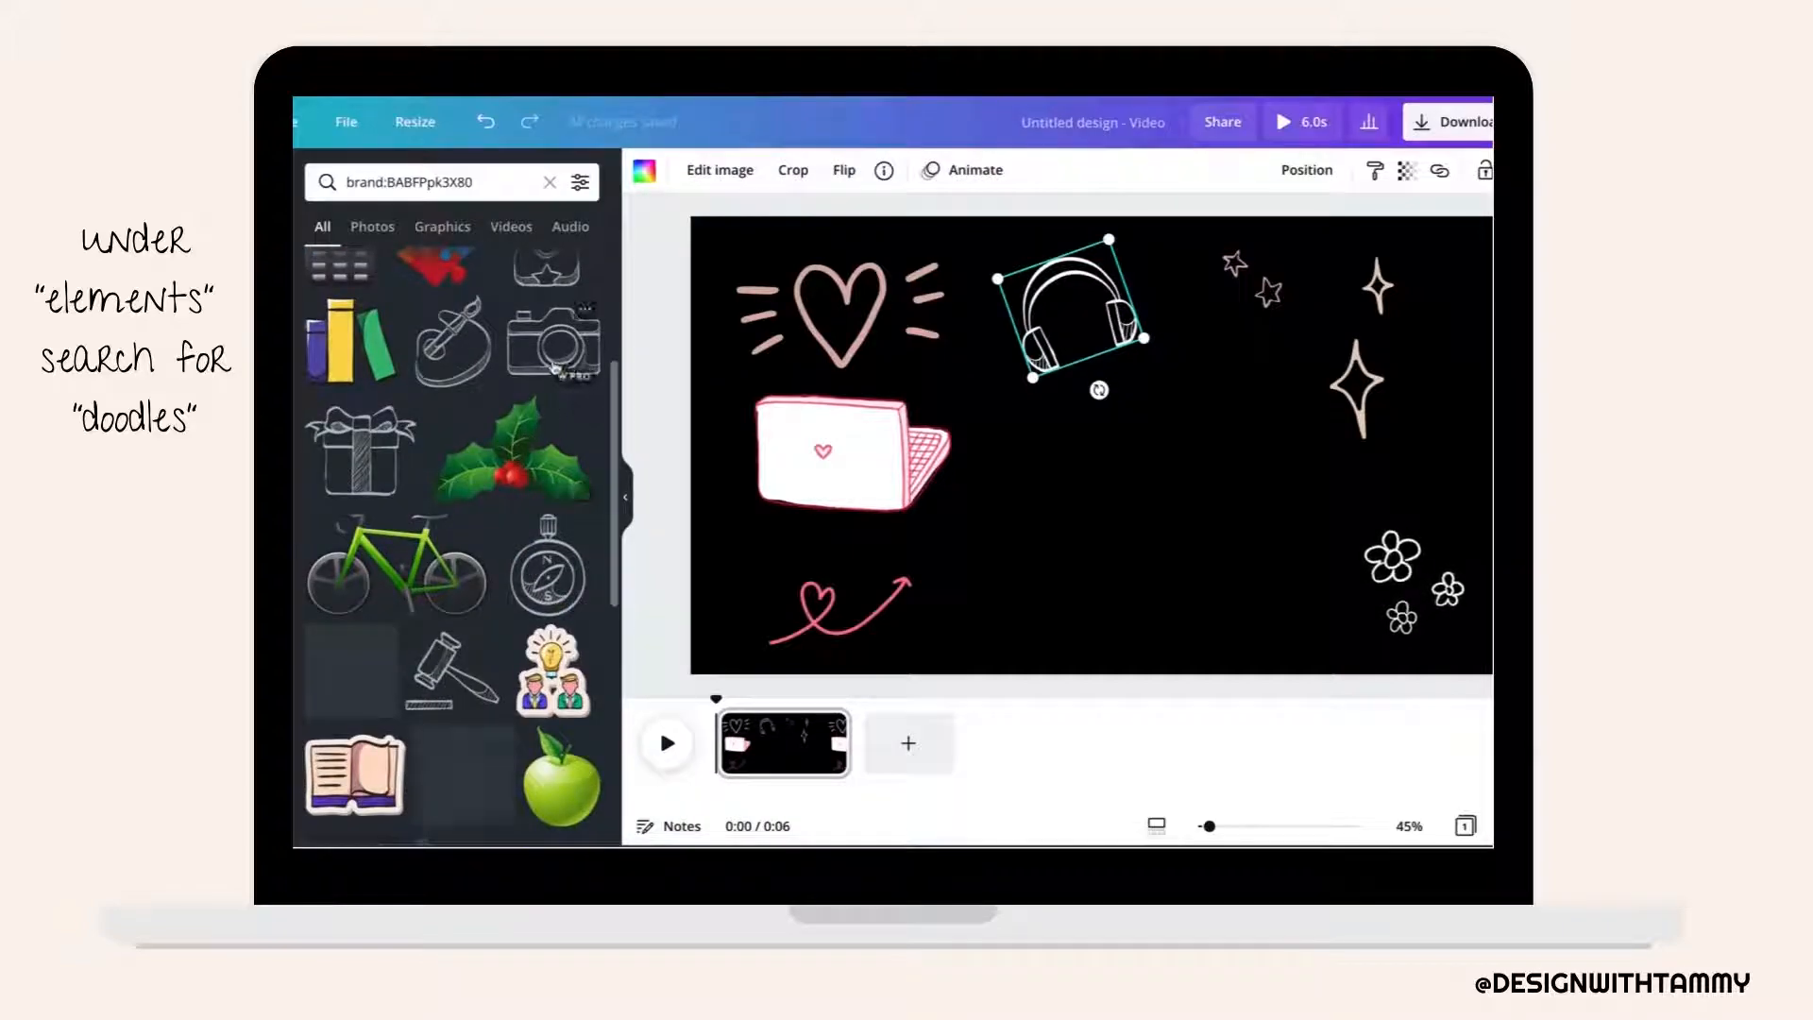
left_click(554, 366)
mouse_move(1222, 356)
left_mouse_down()
mouse_move(1129, 423)
mouse_move(1197, 440)
mouse_move(1230, 411)
left_mouse_up()
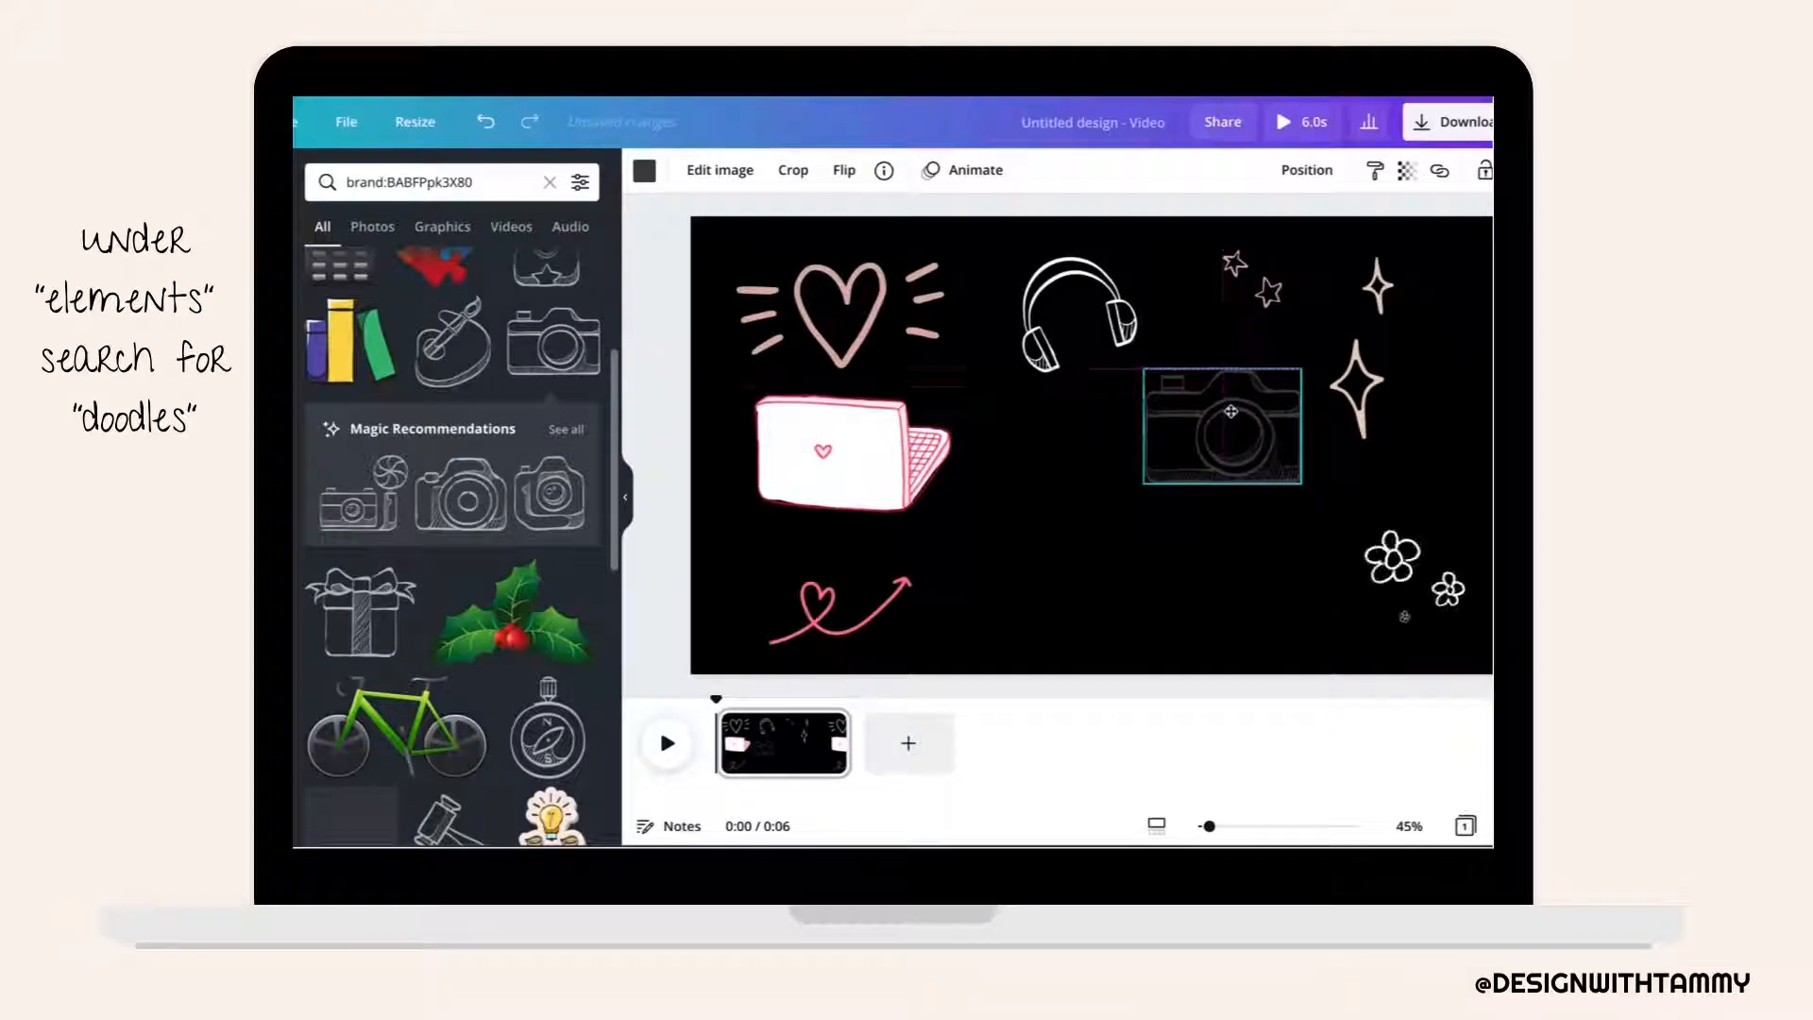
Replace the creator filter with a "doodles" element search and add the outlined light bulb doodle to the canvas.
scroll(541, 672, "down", 10)
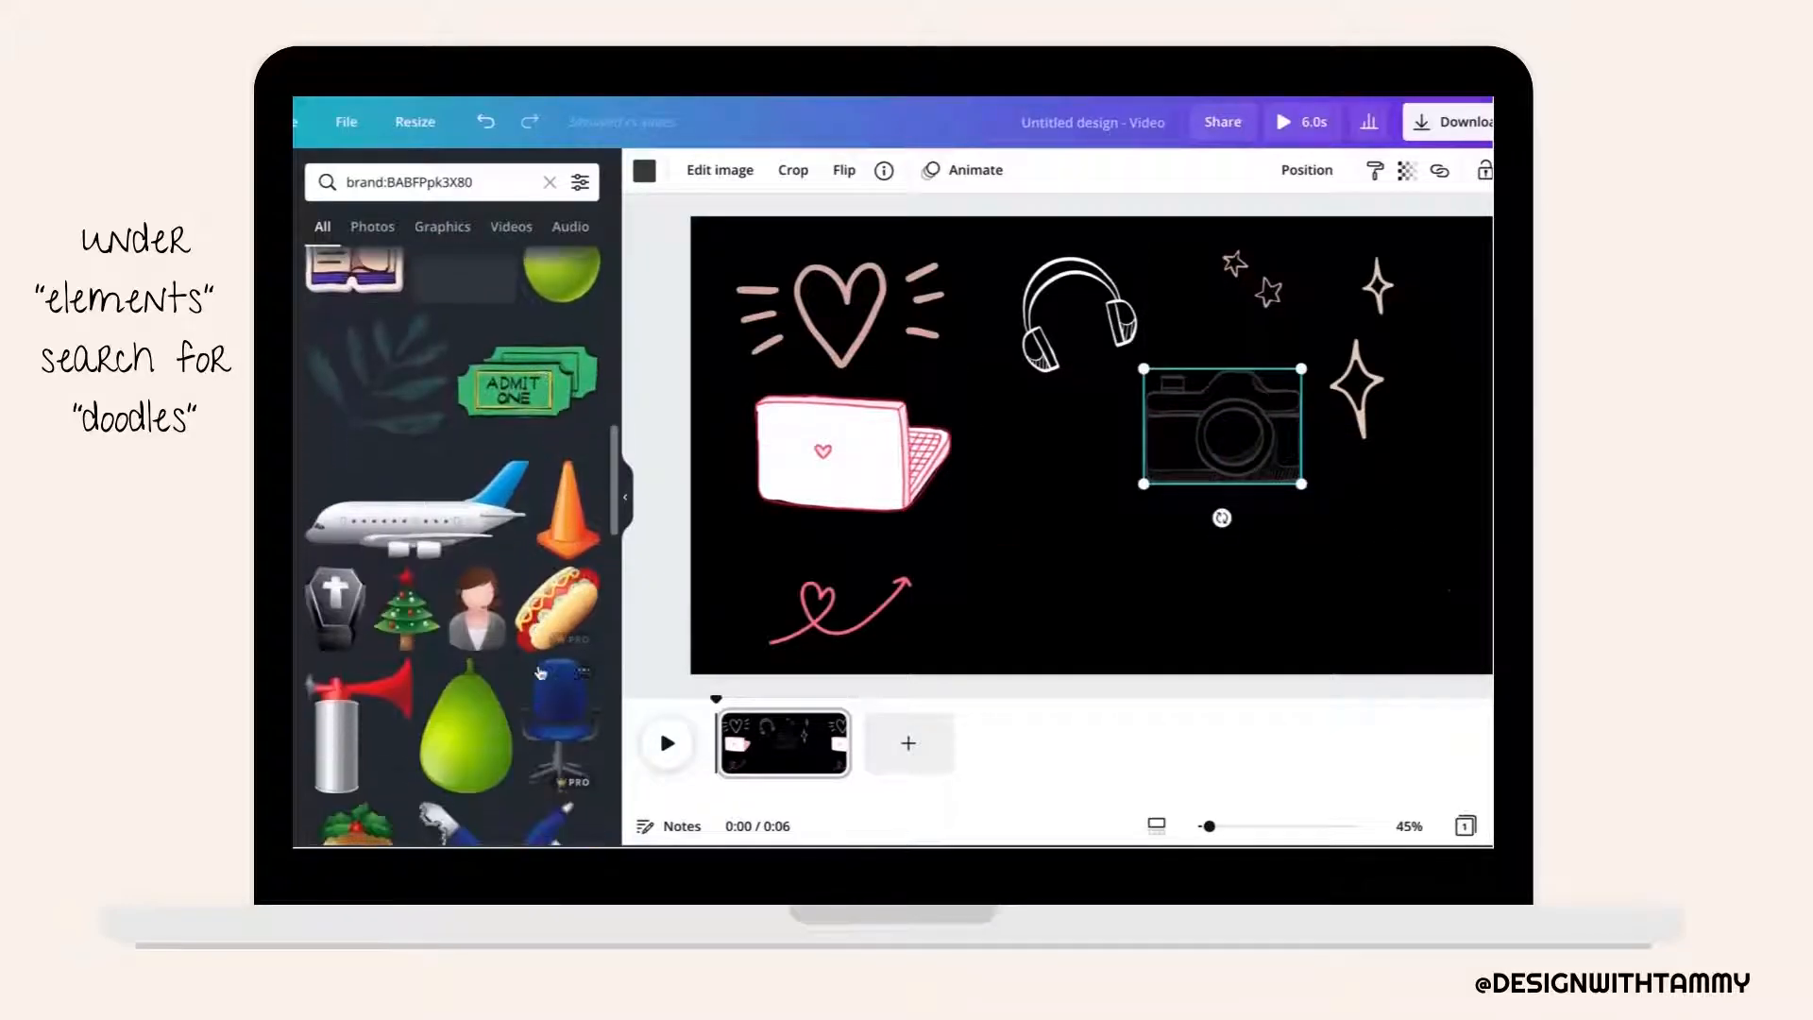
left_click(552, 184)
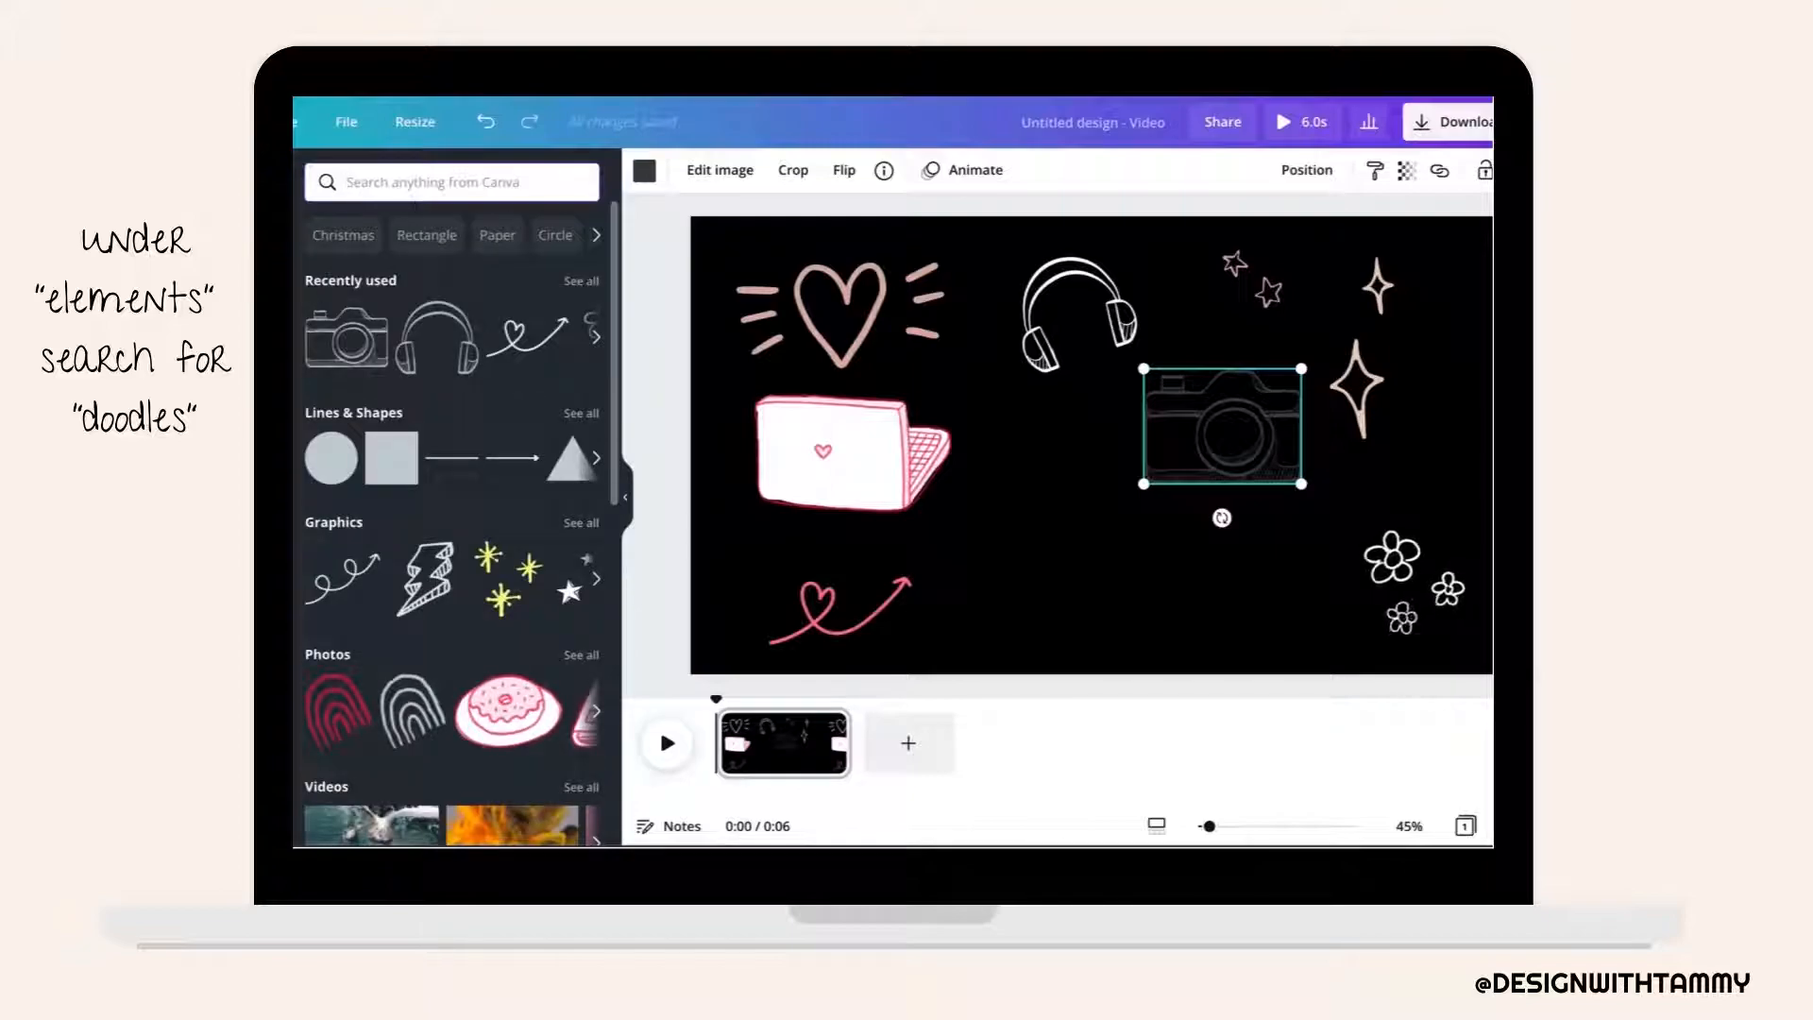
left_click(414, 184)
type("doodles")
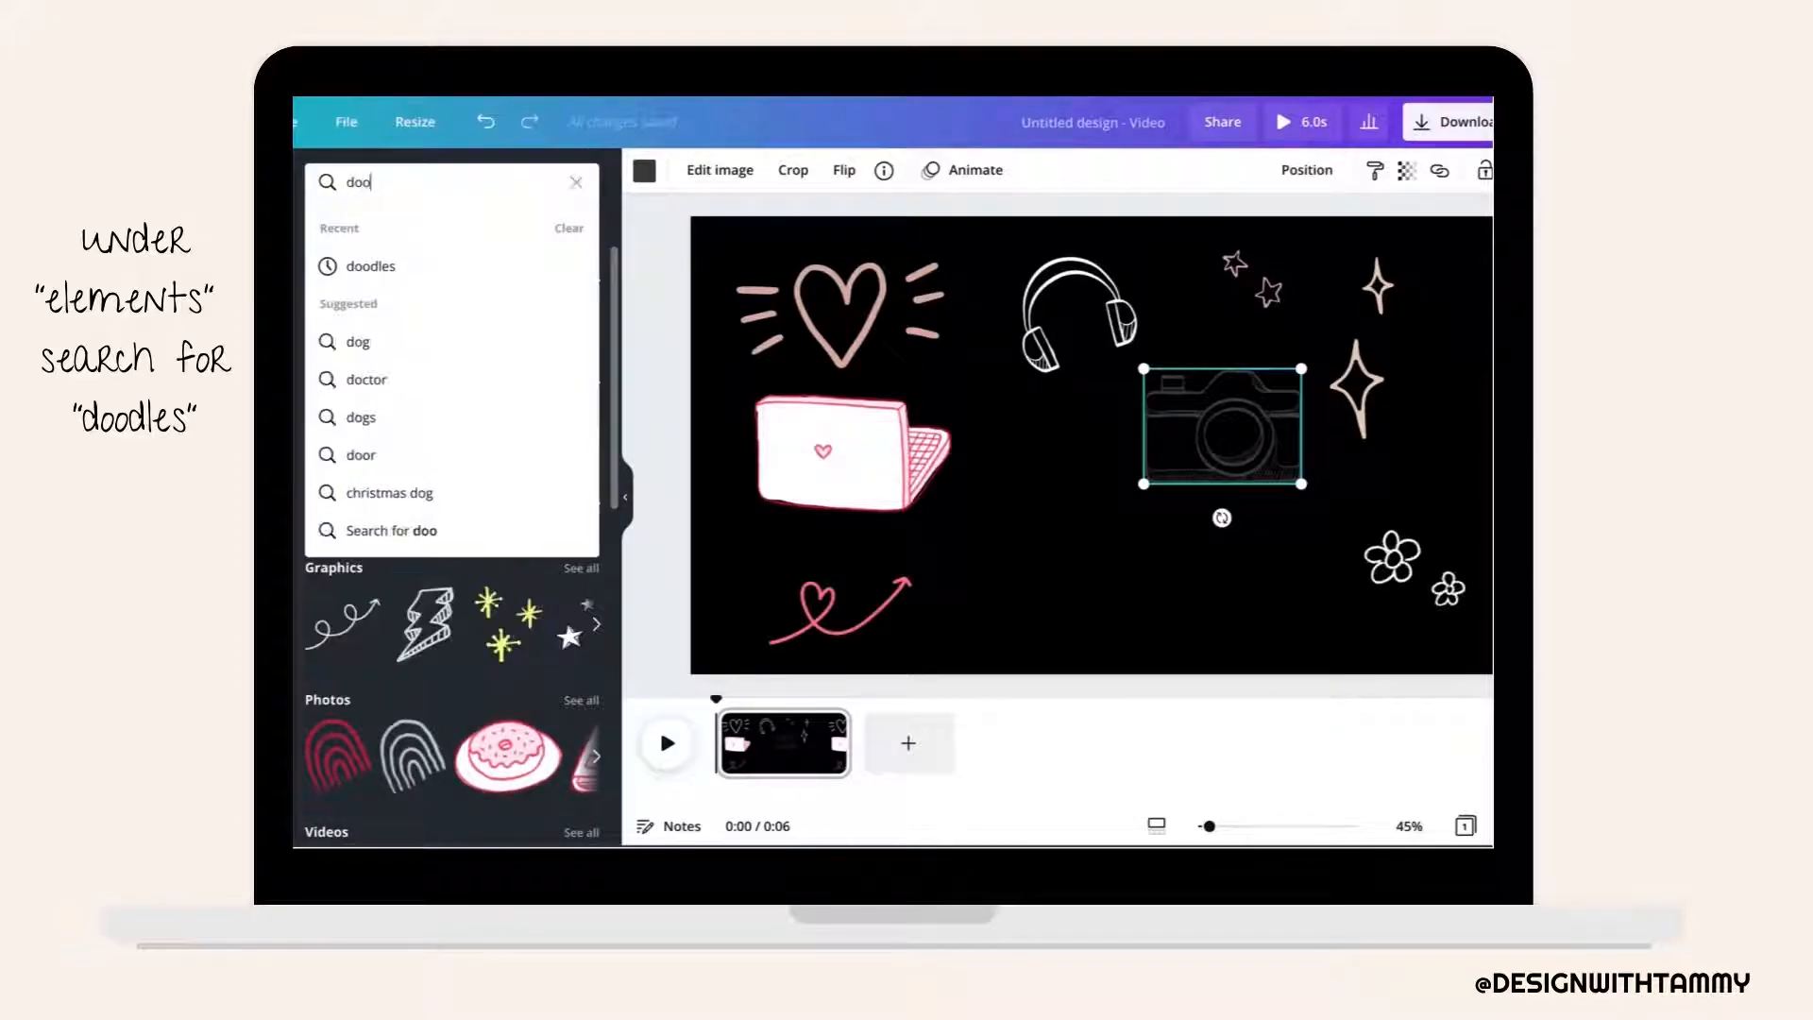
left_click(453, 417)
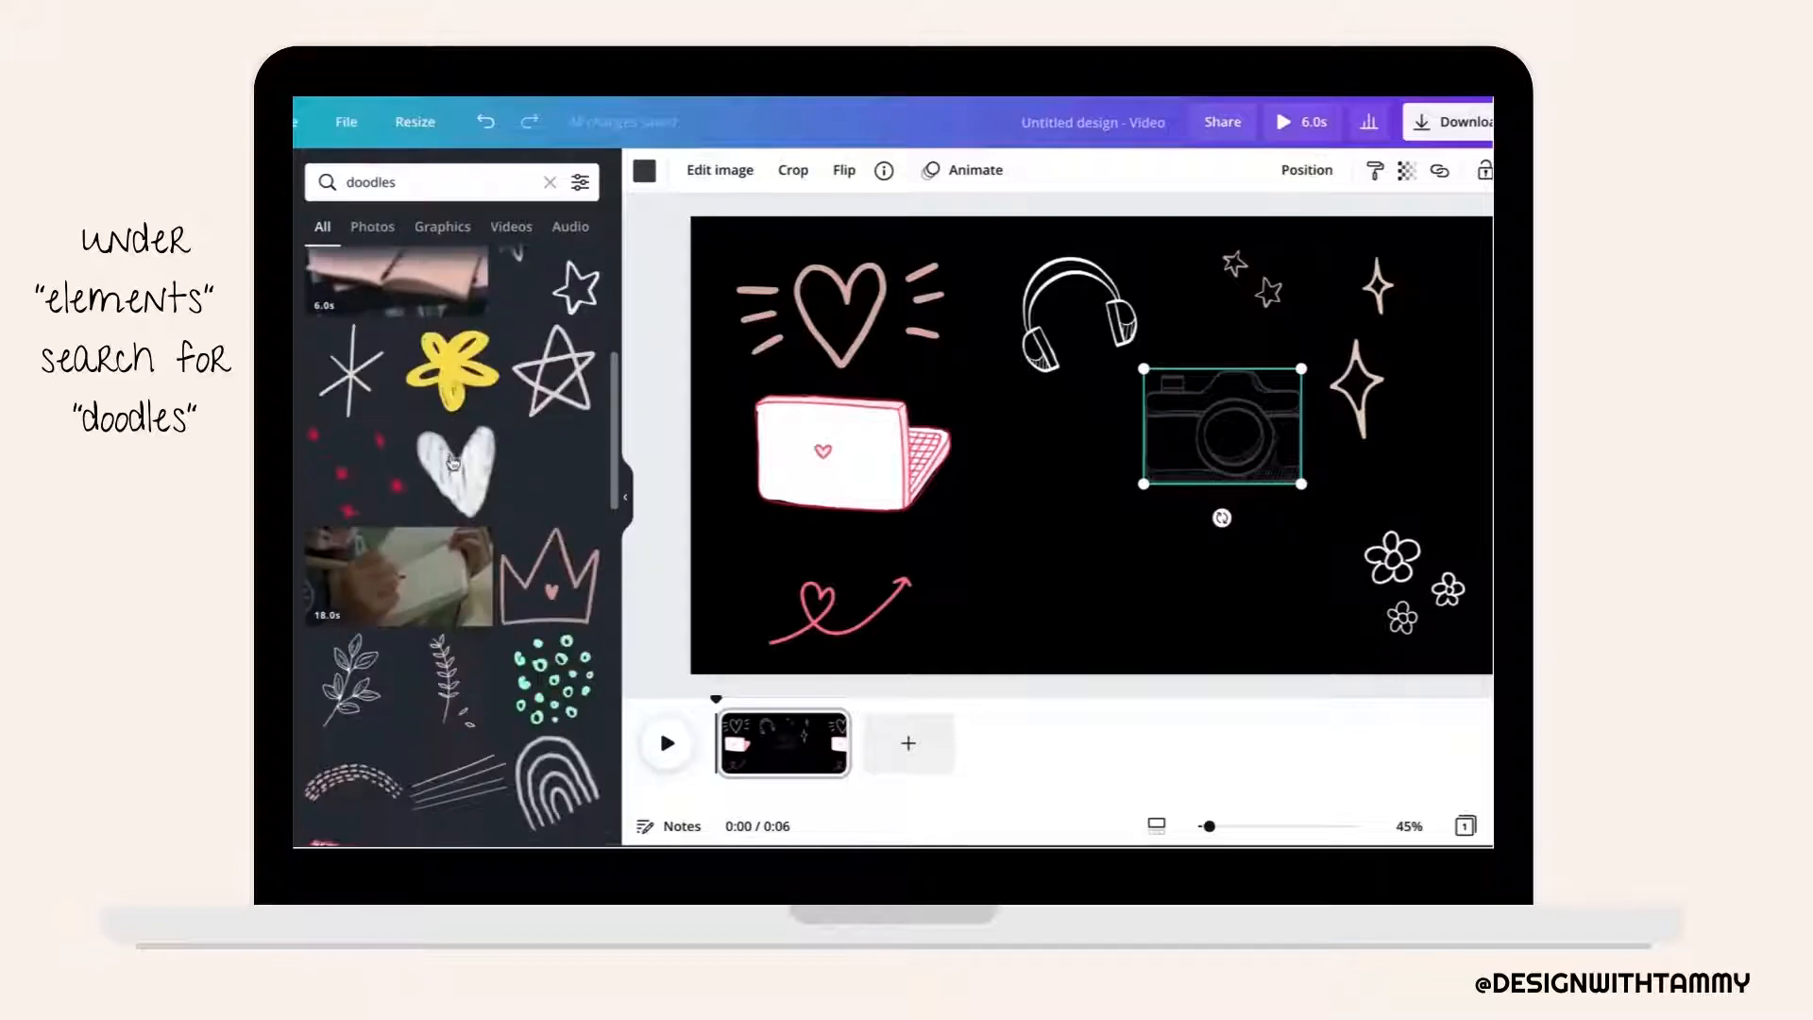
scroll(453, 463, "down", 5)
scroll(451, 461, "down", 10)
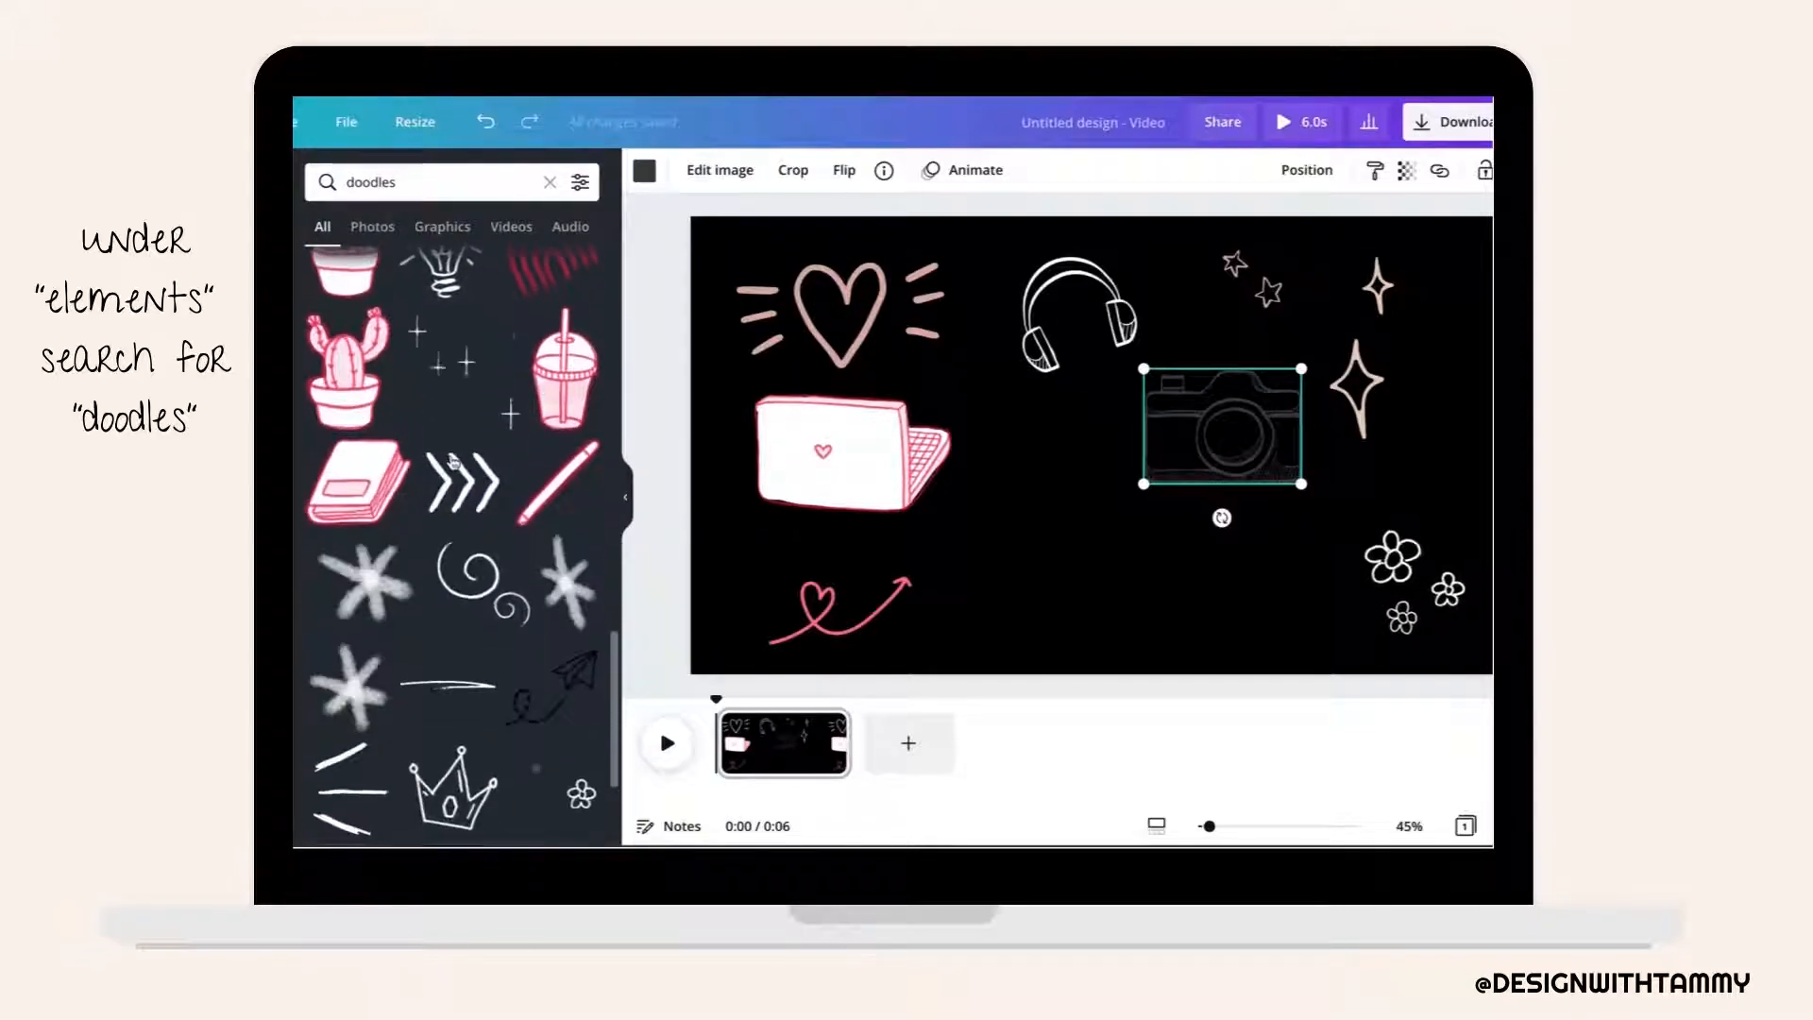
scroll(452, 463, "down", 10)
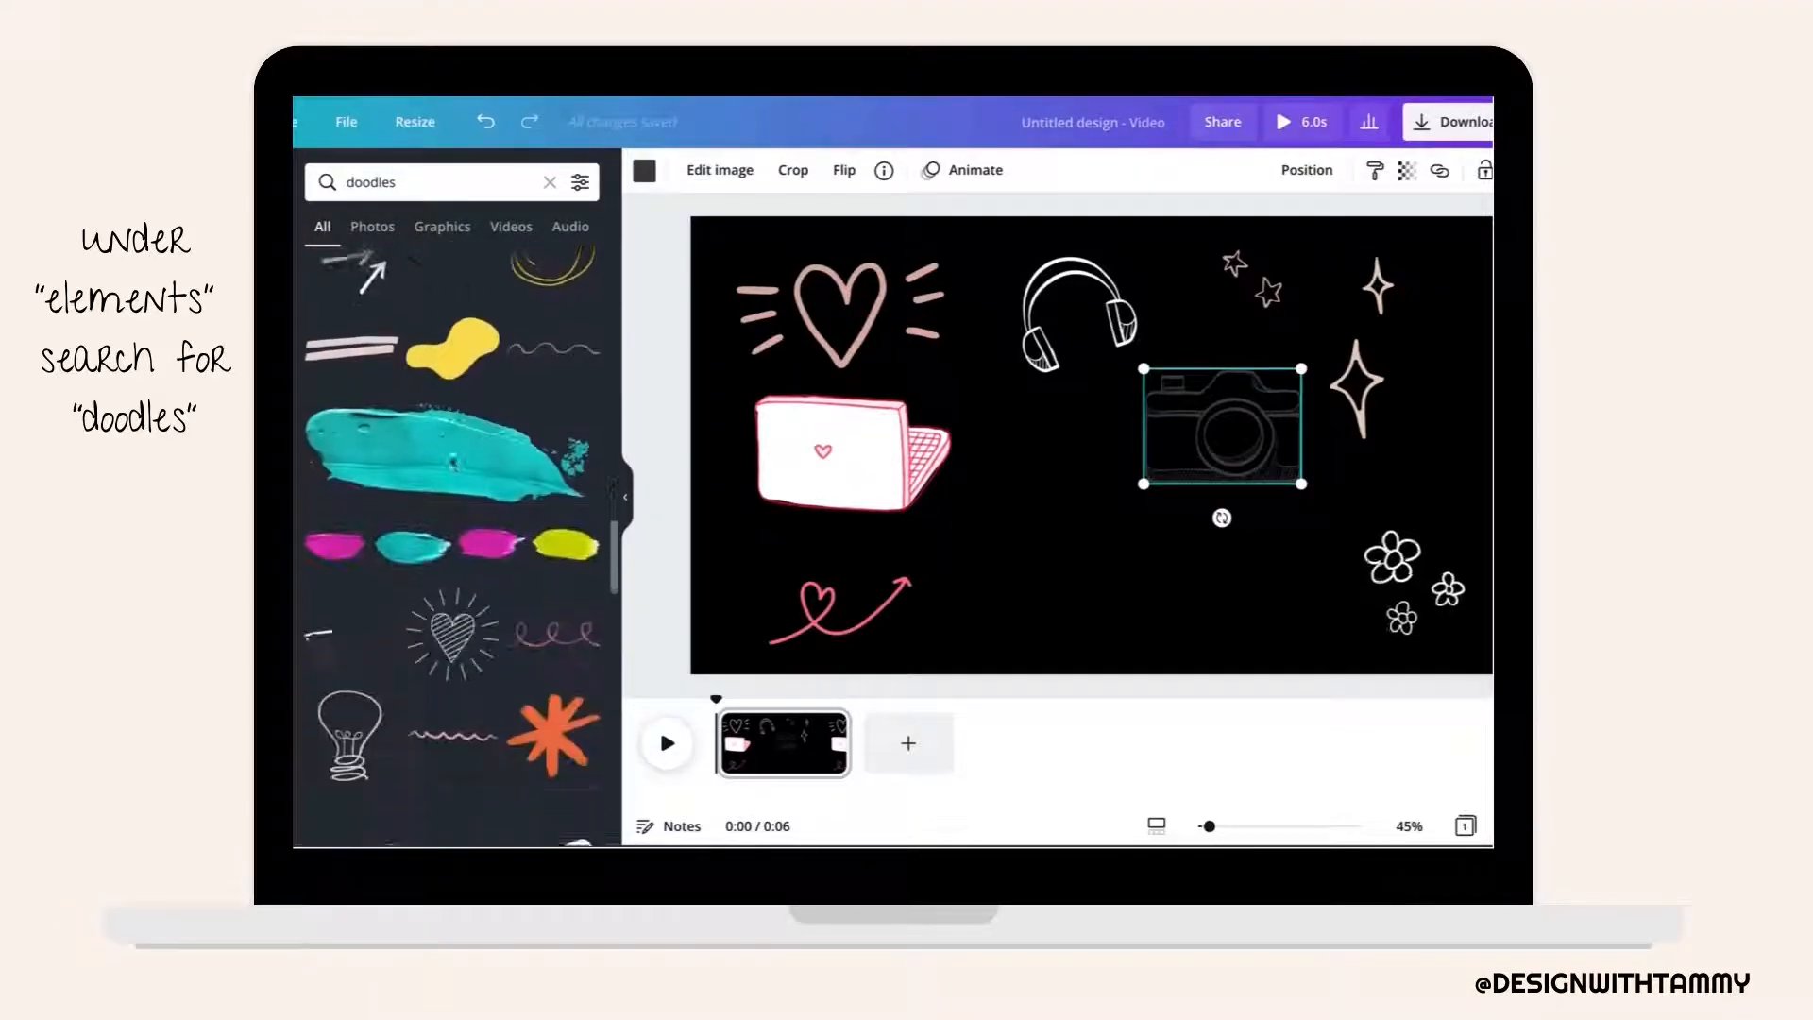
scroll(453, 462, "down", 3)
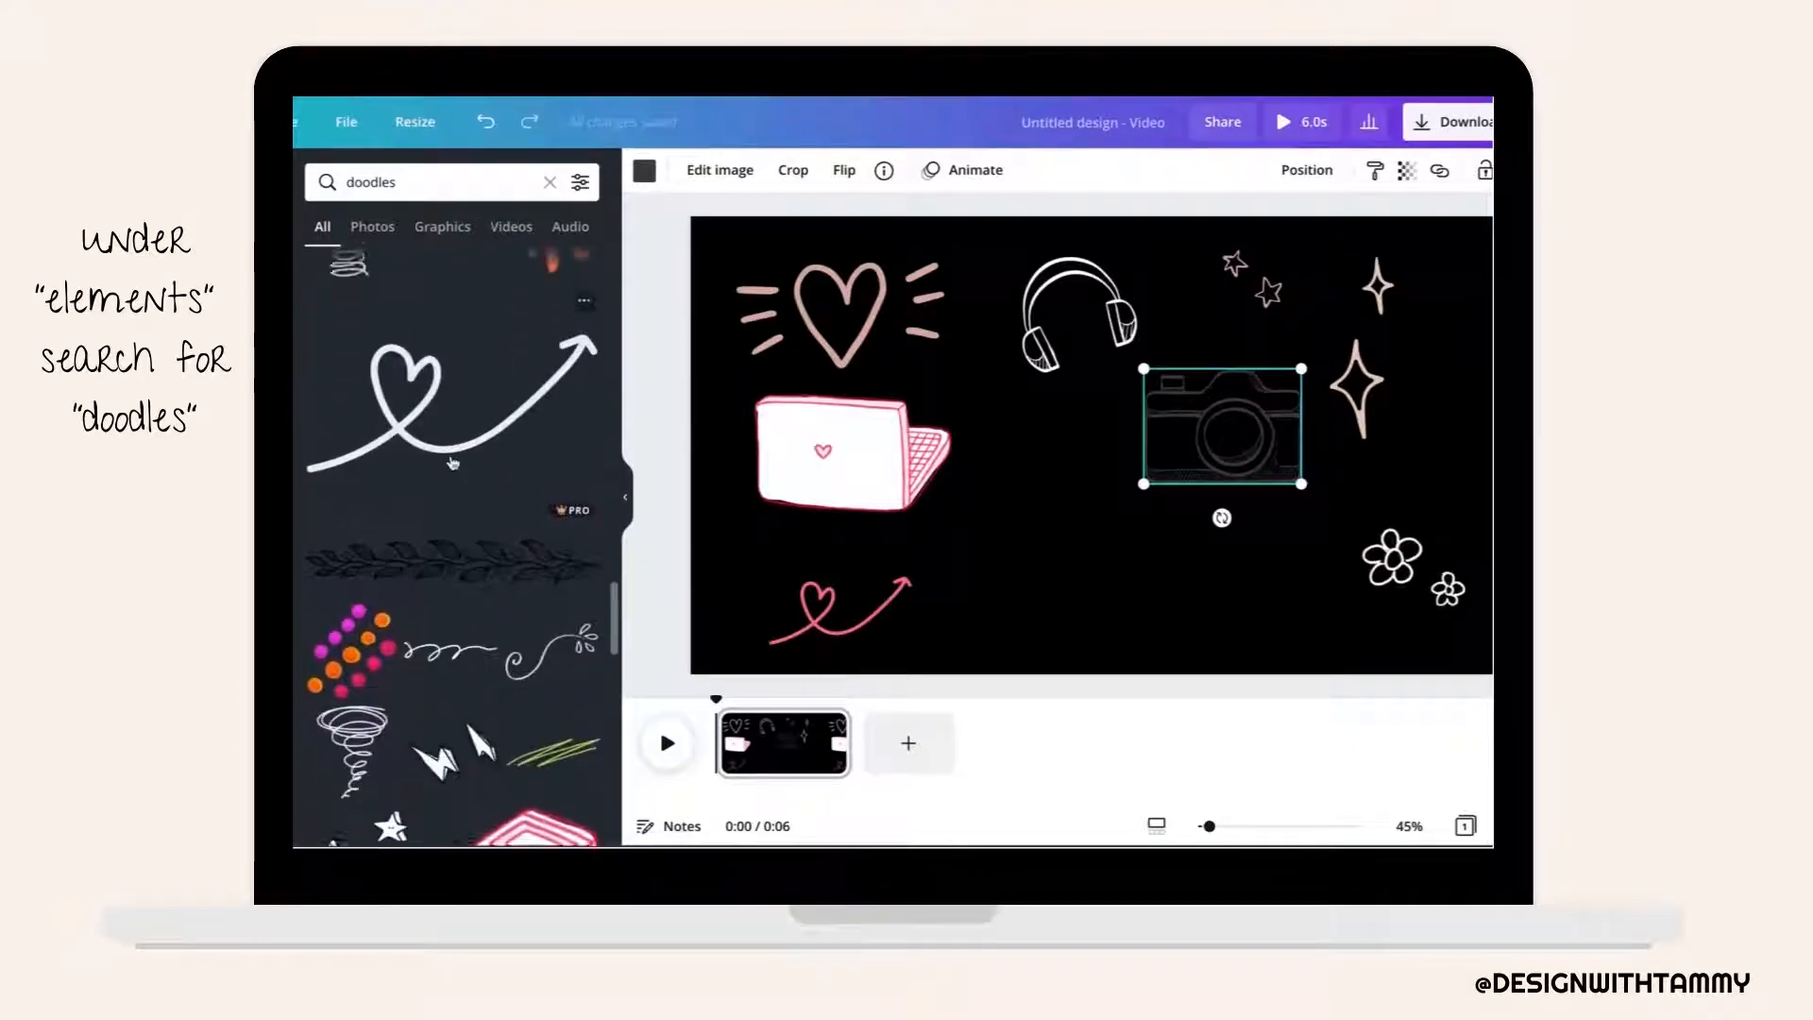
scroll(454, 463, "up", 4)
left_click_drag(349, 364, 1093, 415)
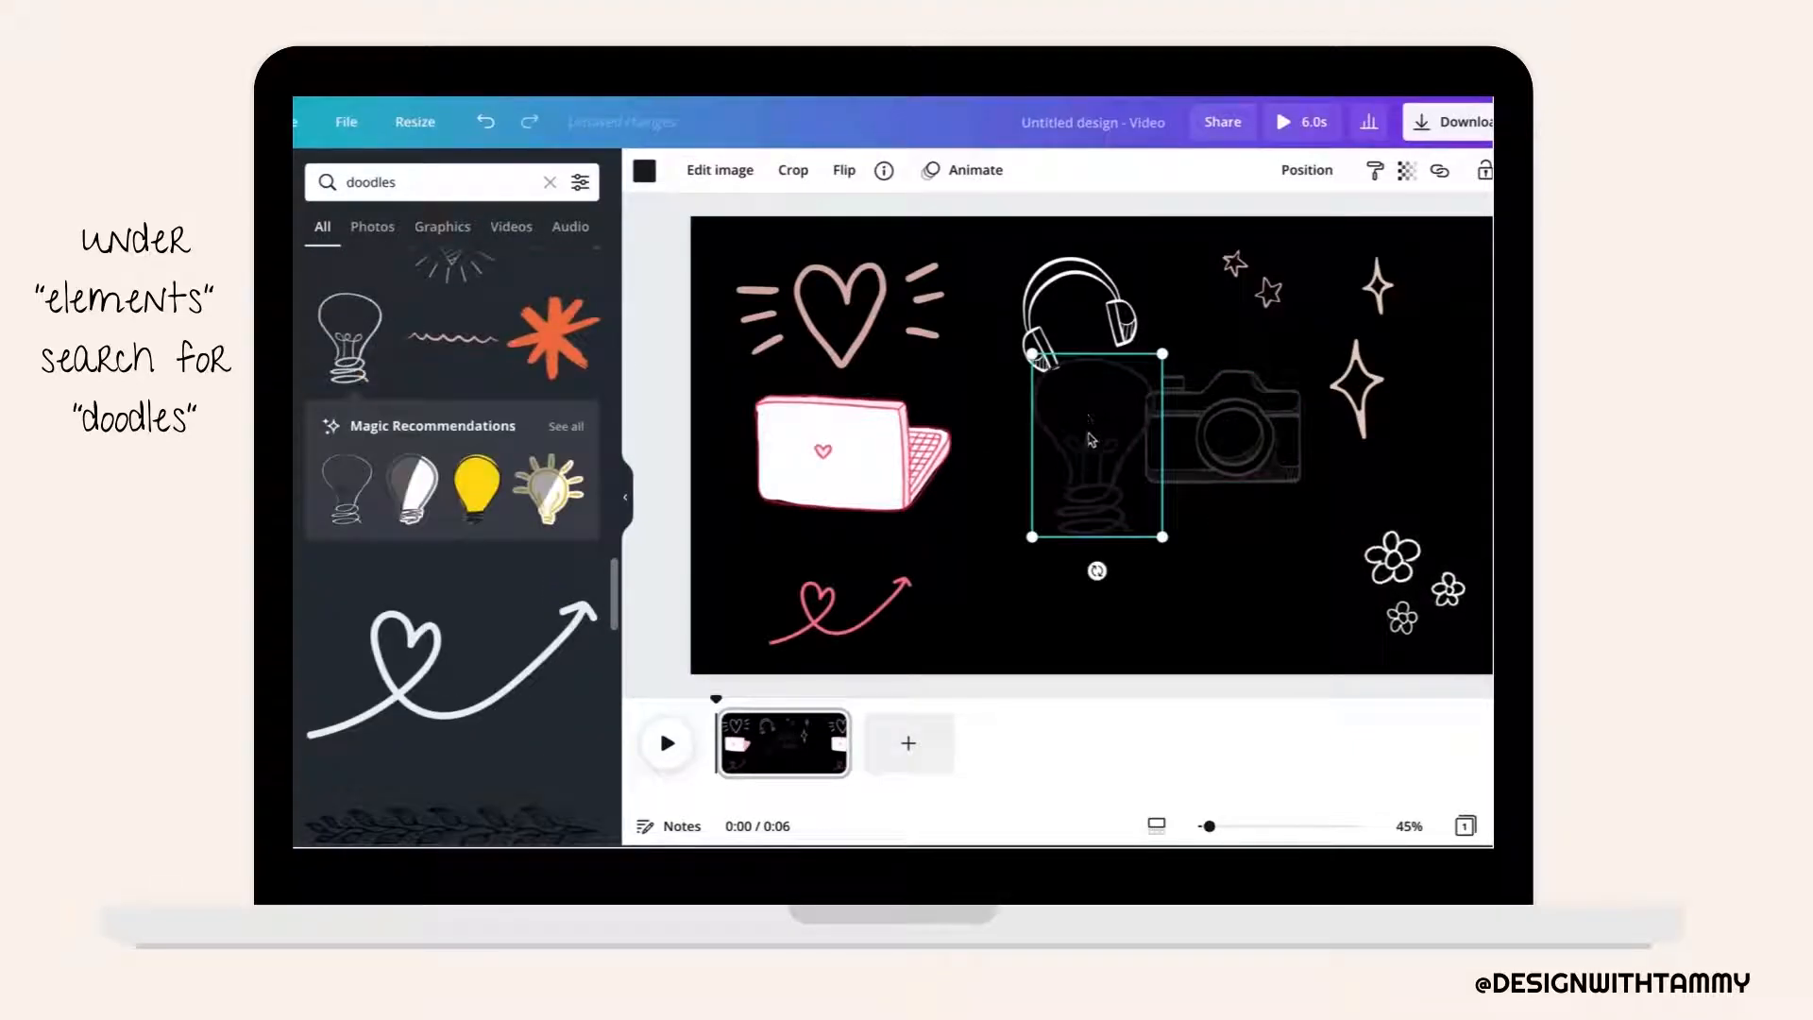
Recolour the light bulb white and place it much smaller just below the laptop's keyboard end, beside the heart arrow.
left_click(646, 180)
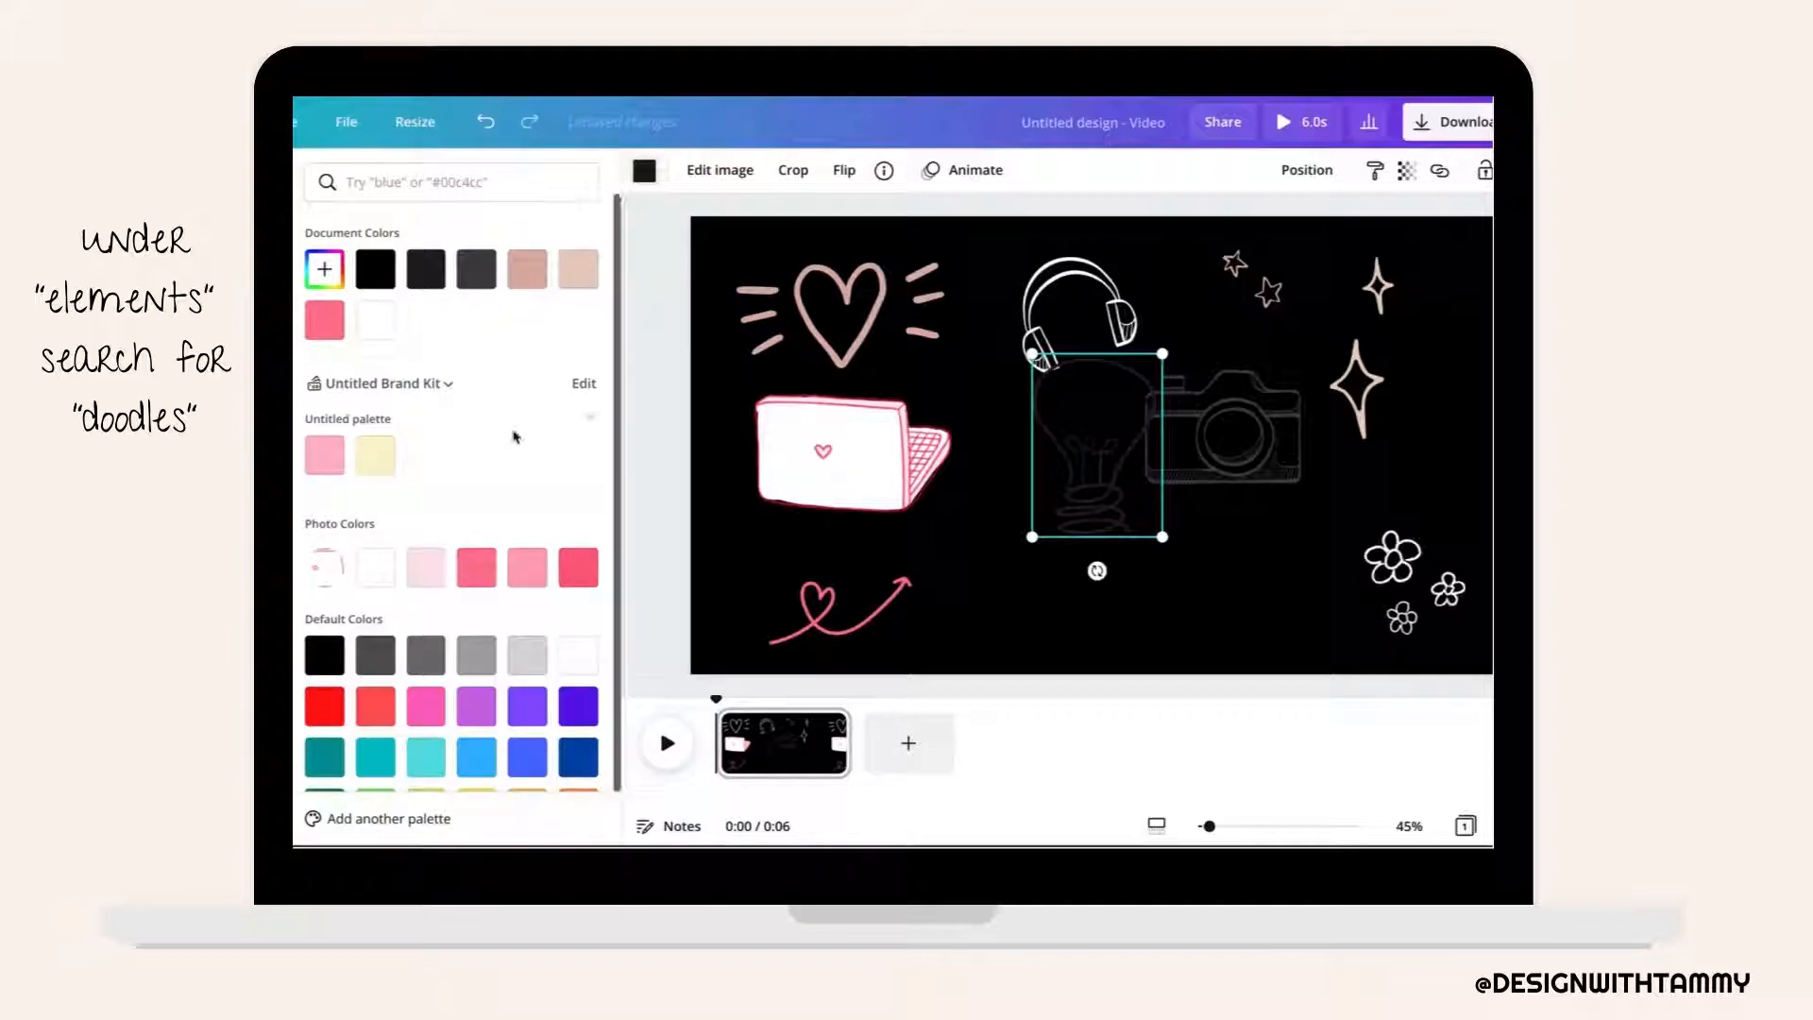
scroll(547, 491, "down", 1)
left_click(578, 628)
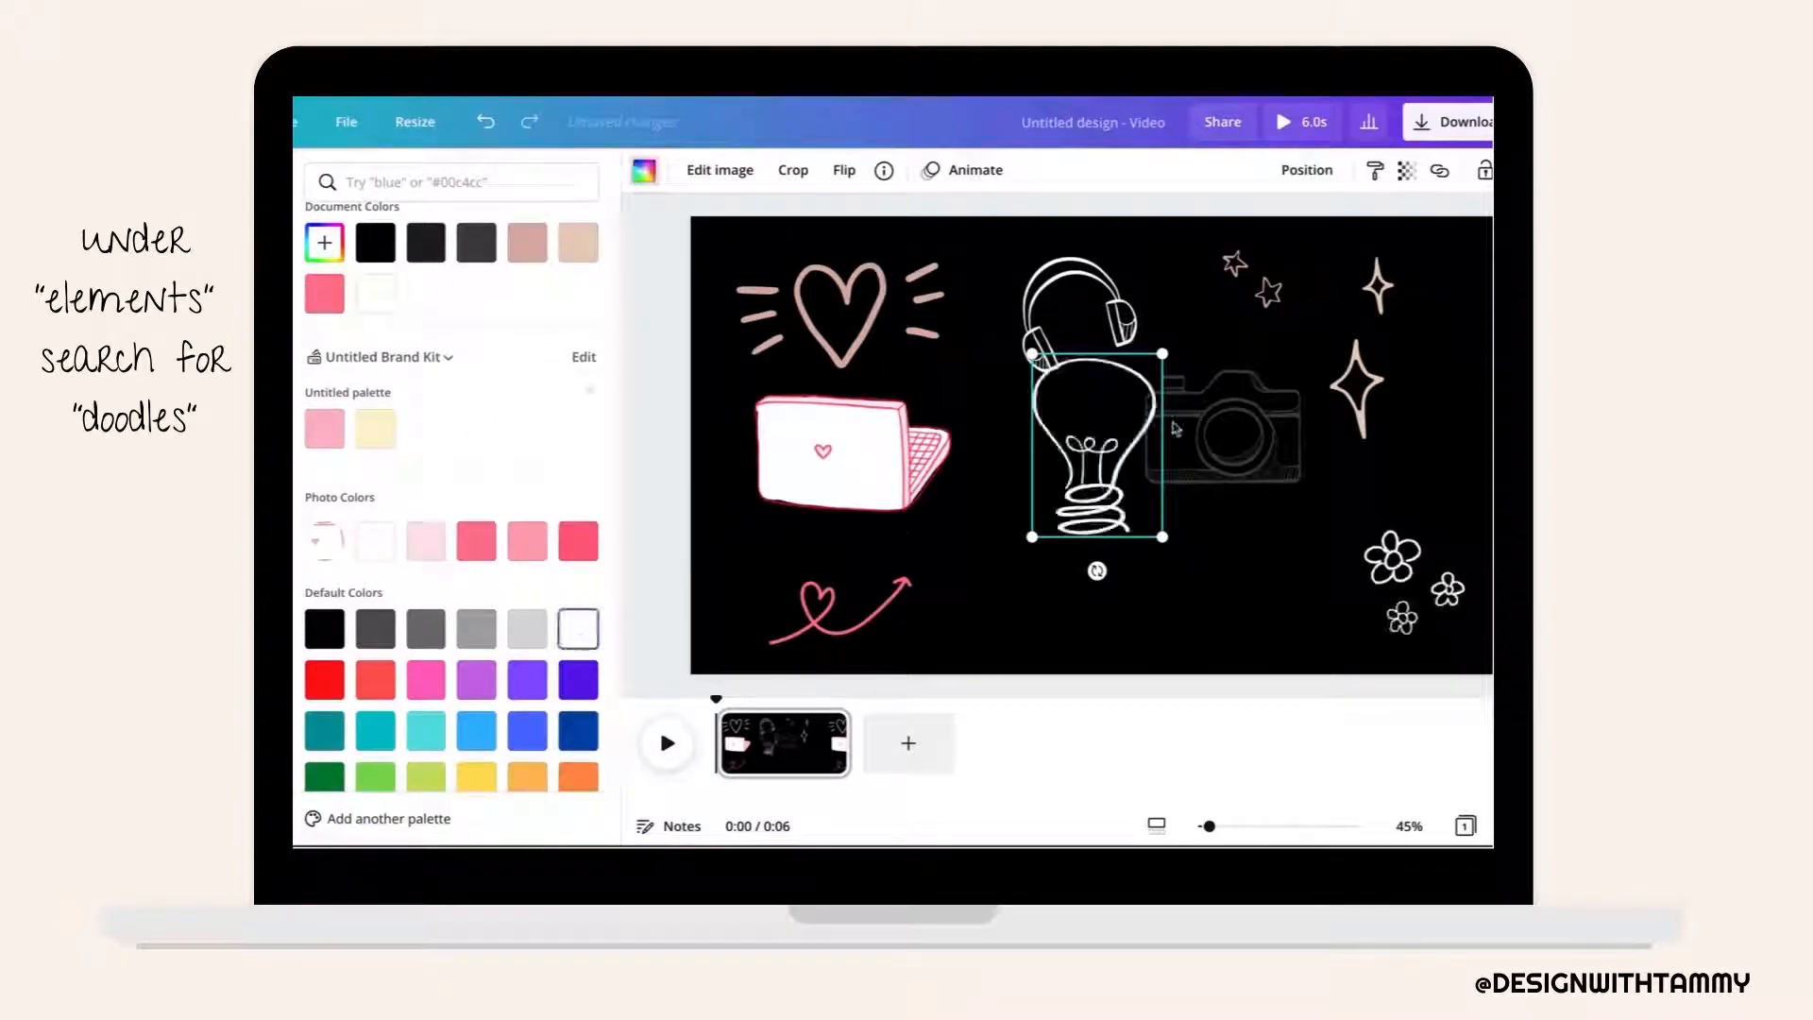
mouse_move(1164, 355)
left_mouse_down()
mouse_move(1099, 453)
mouse_move(957, 544)
left_mouse_up()
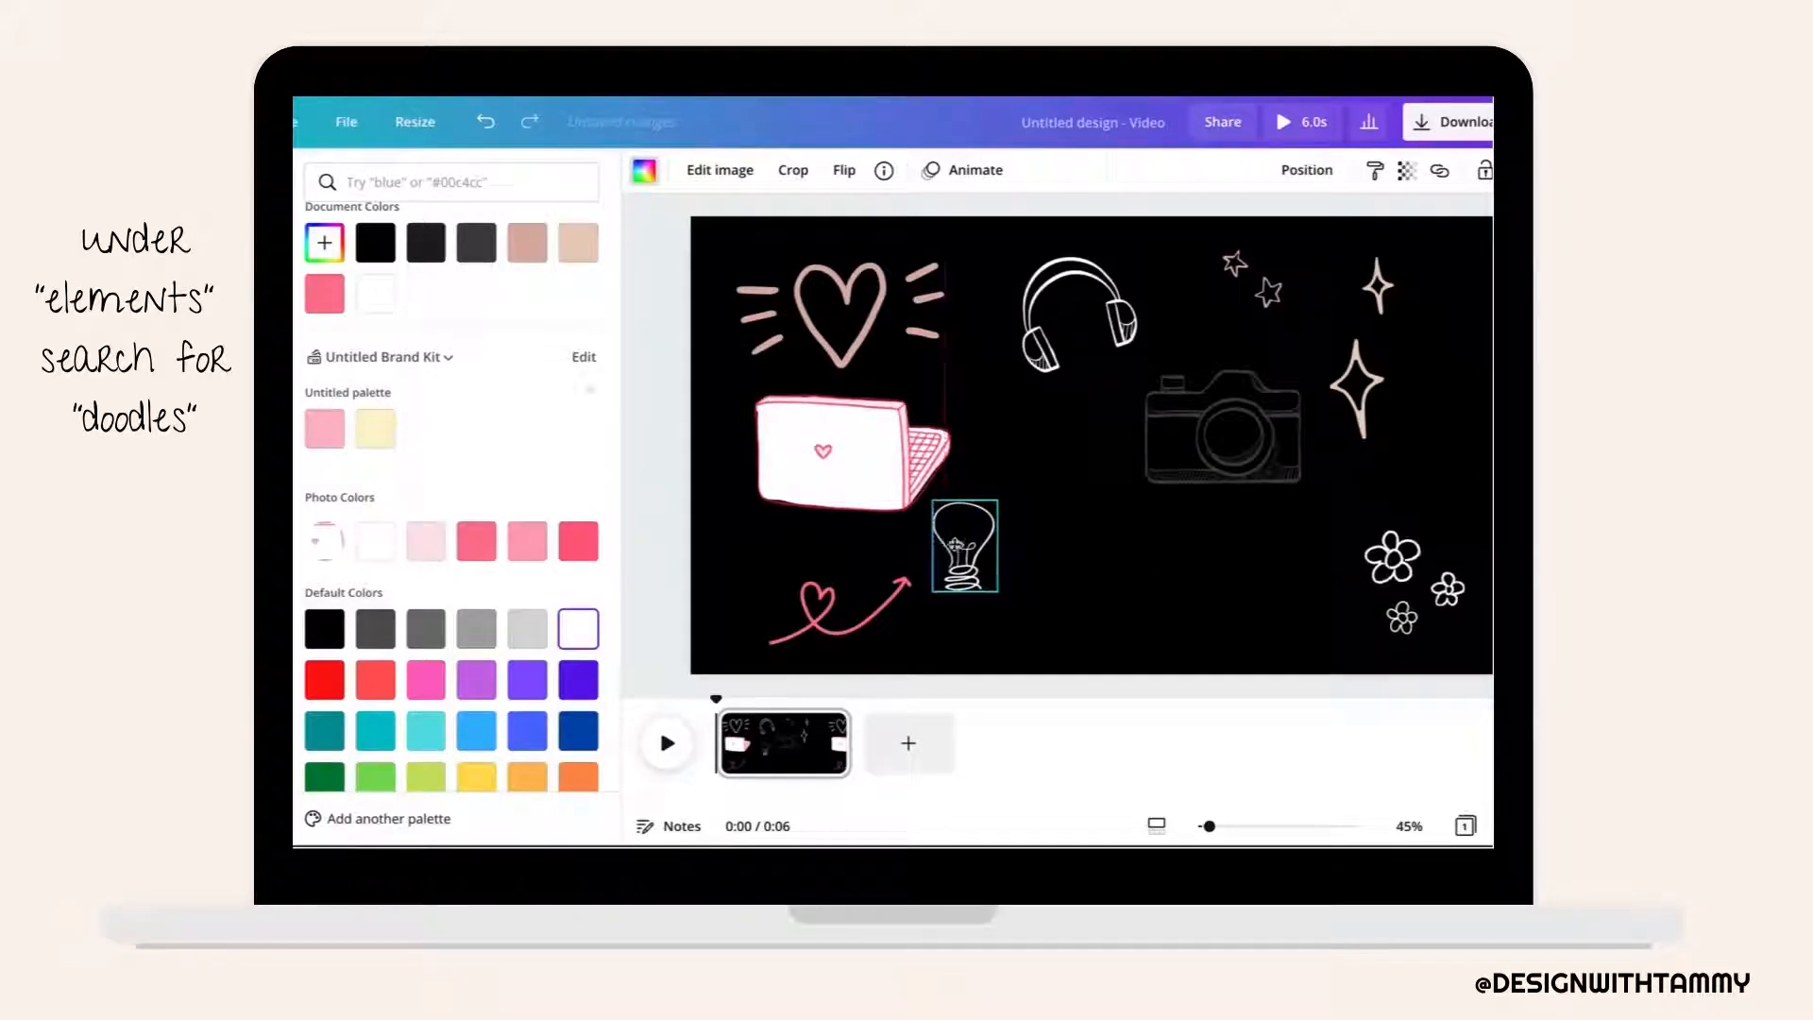
Search the elements for "doodles" again and add the pink donut on a plate to the canvas.
left_click(396, 184)
type("doodles")
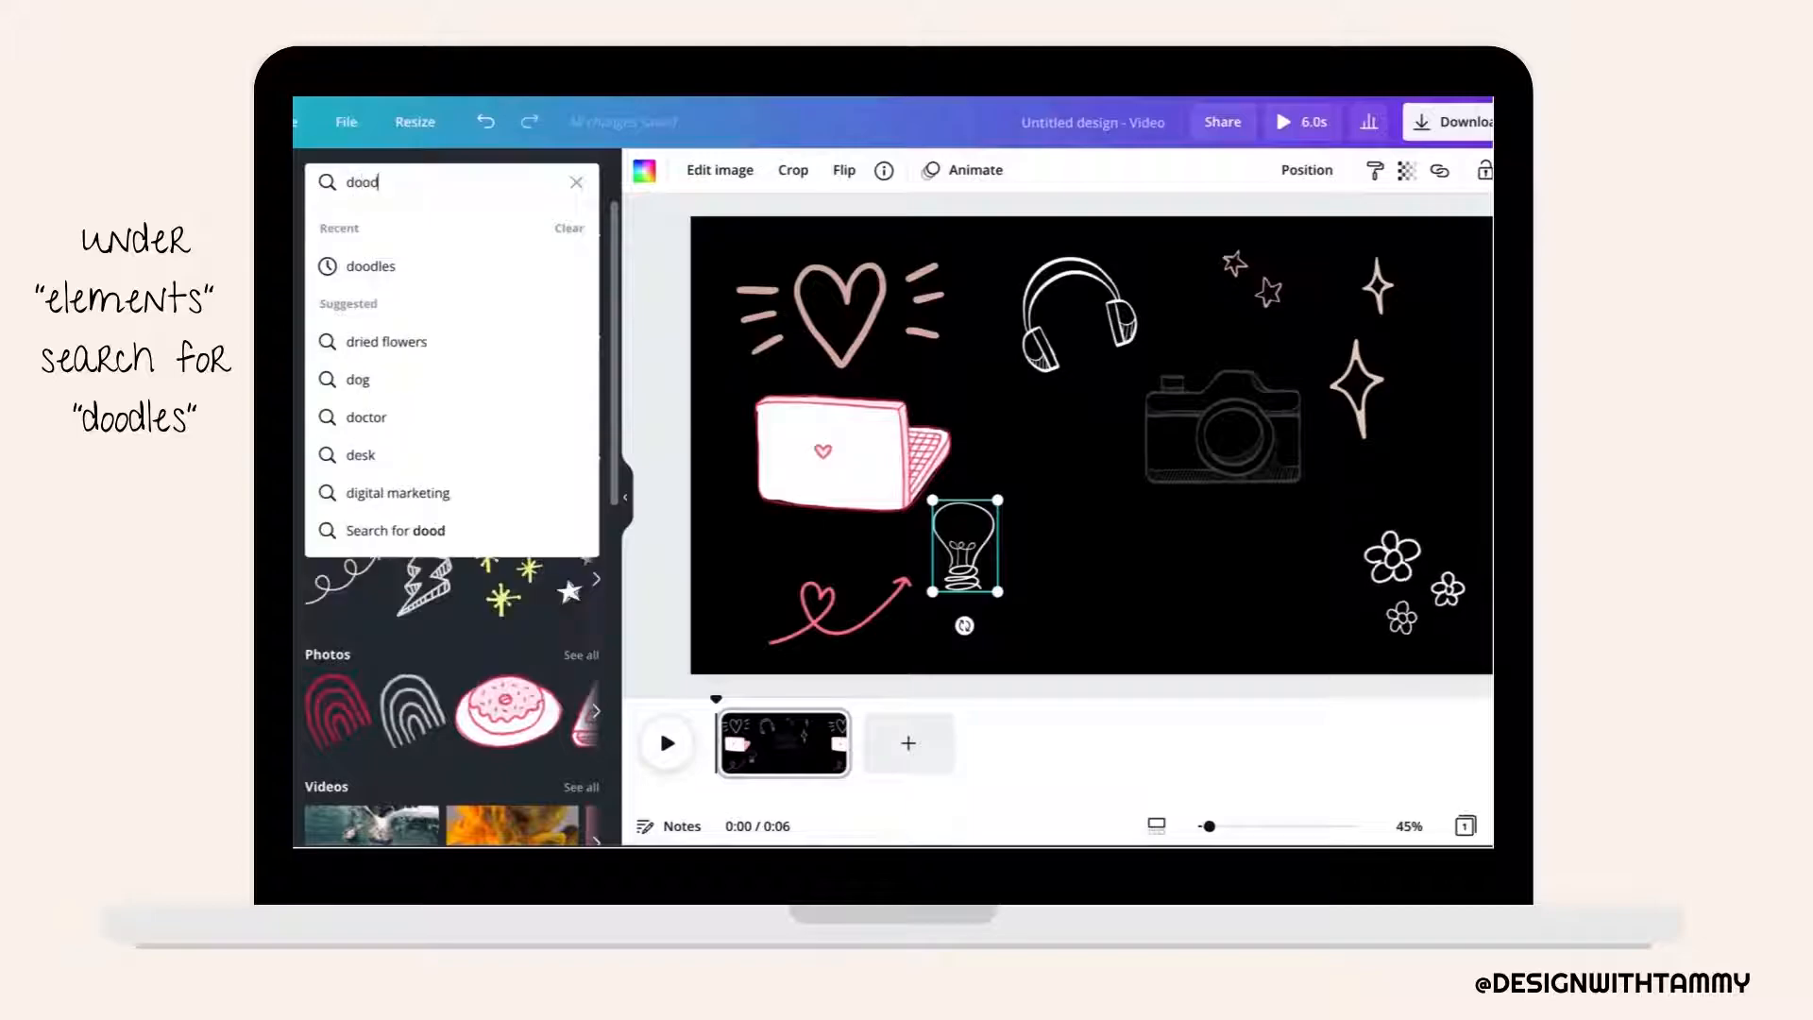
key("Return")
scroll(456, 578, "down", 3)
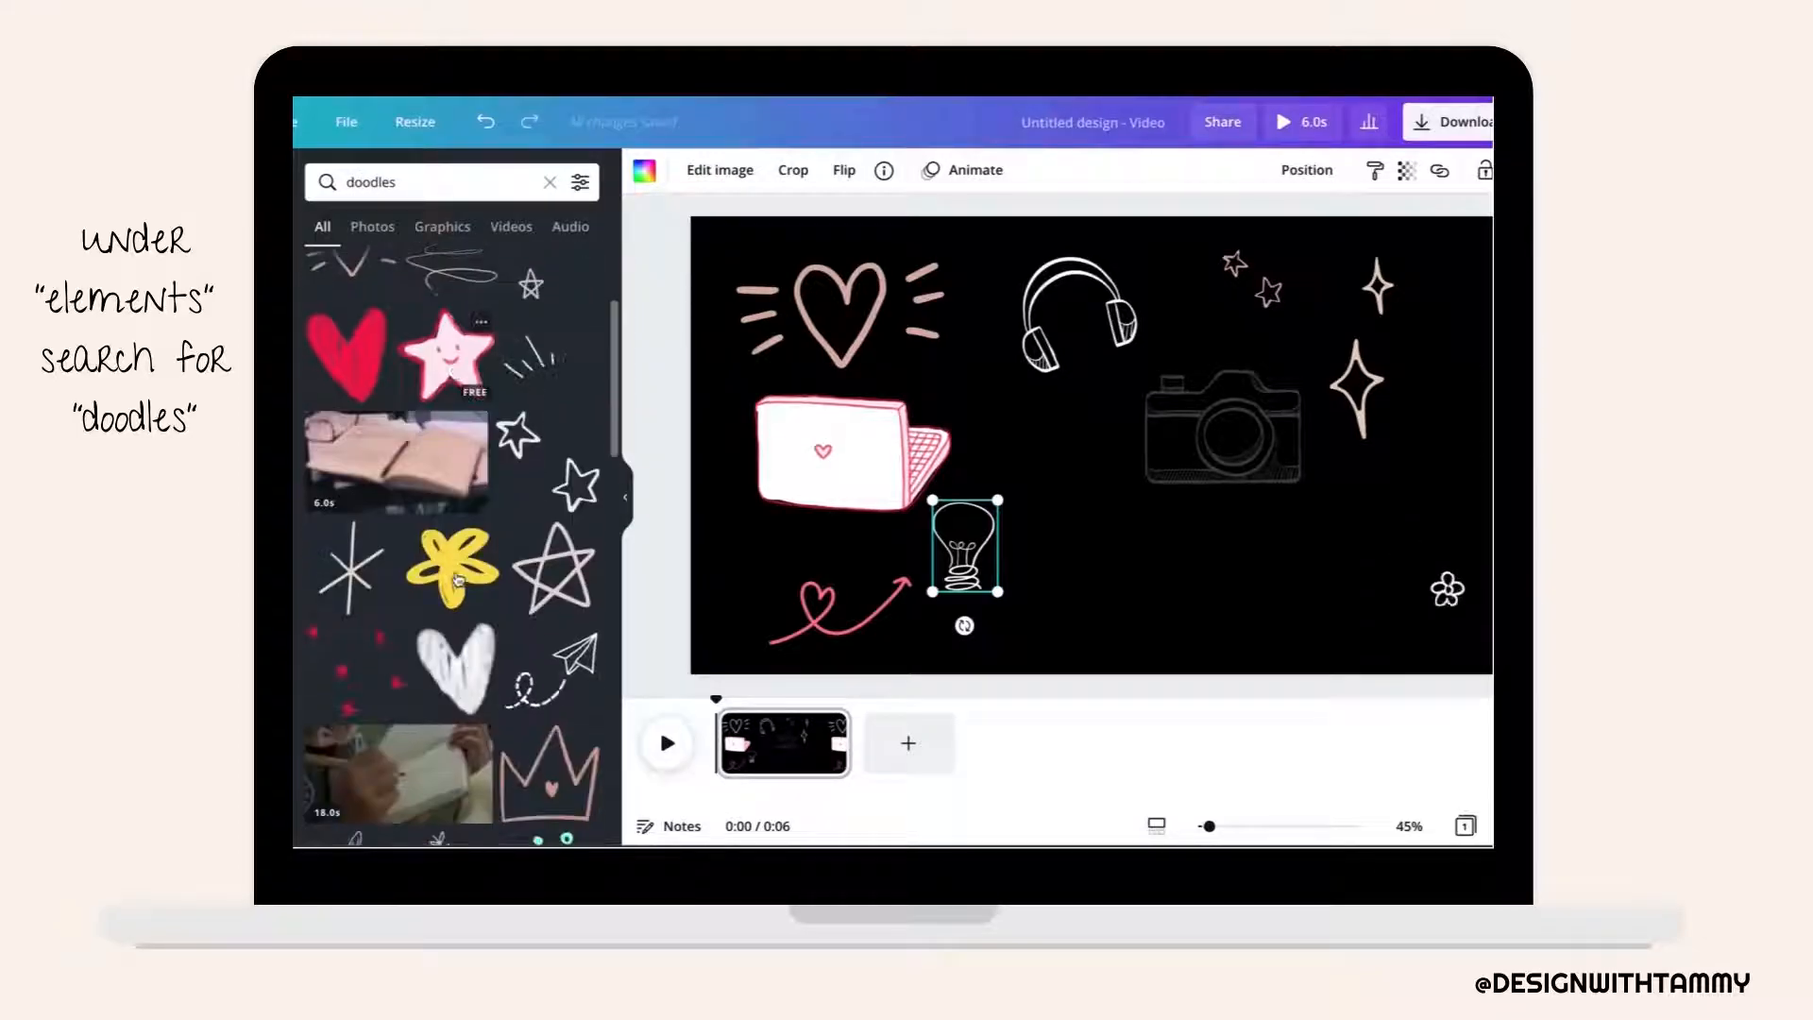
scroll(456, 578, "down", 10)
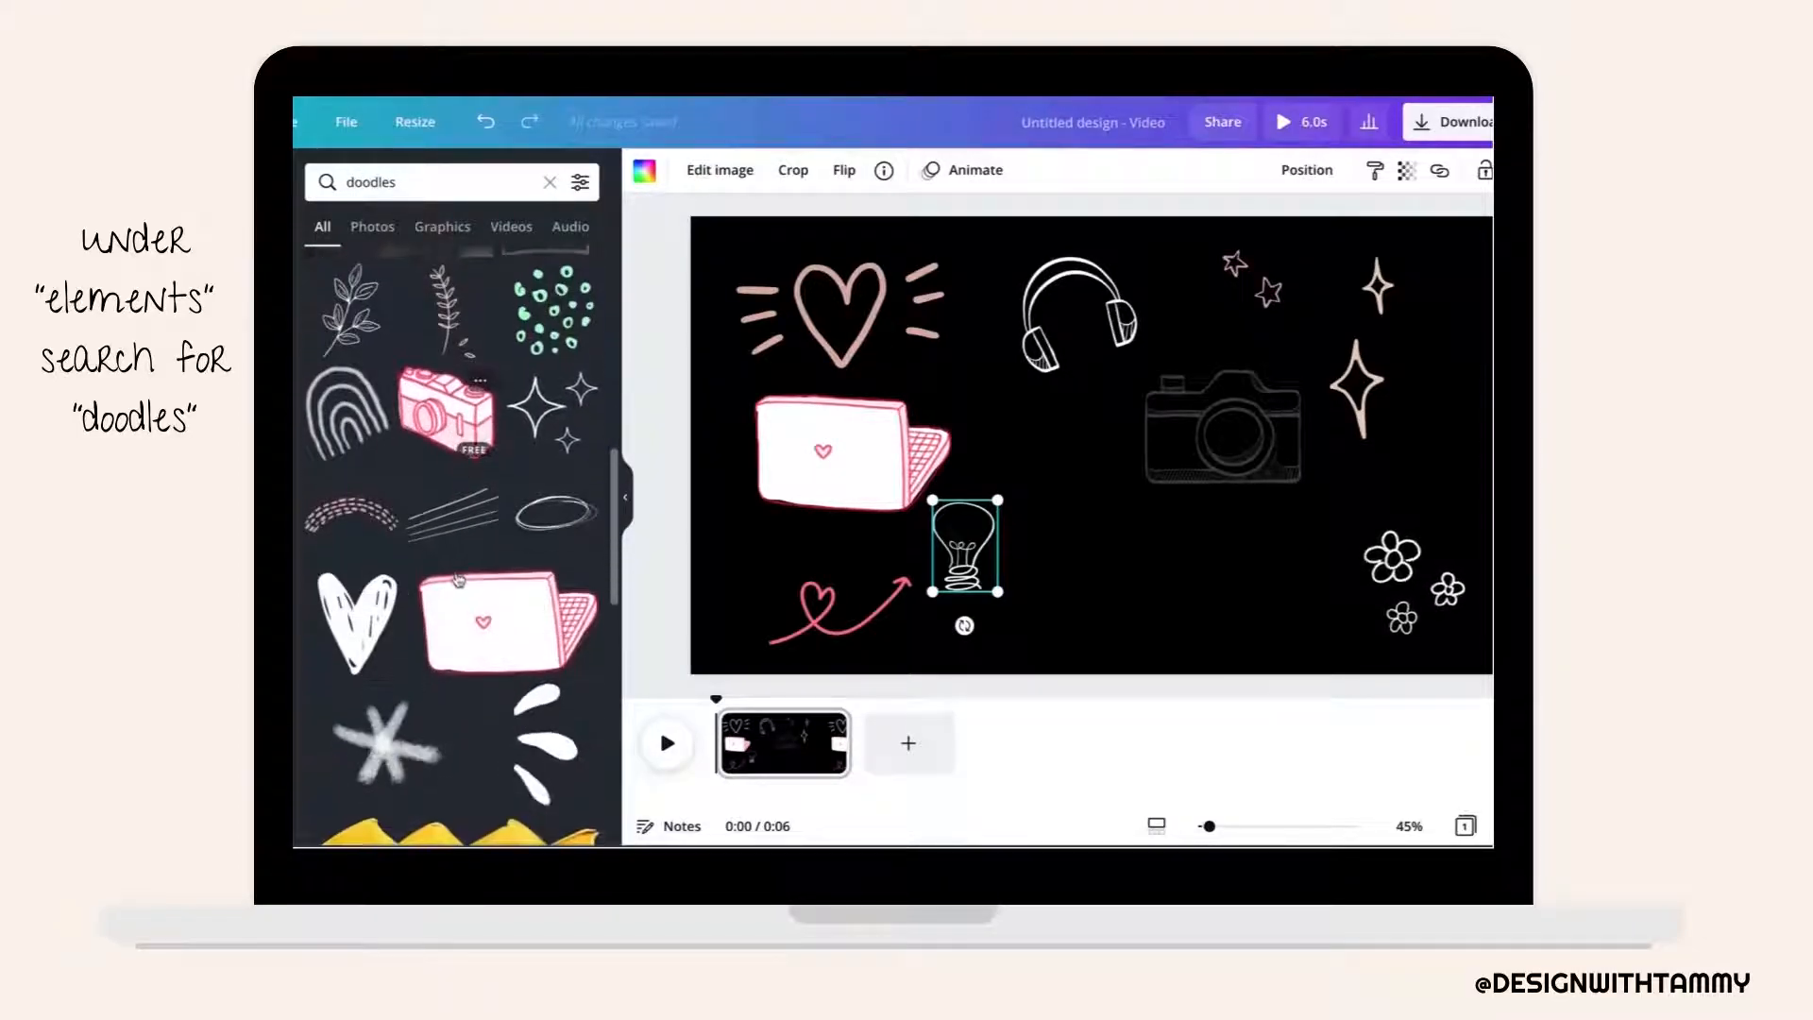
scroll(458, 579, "down", 12)
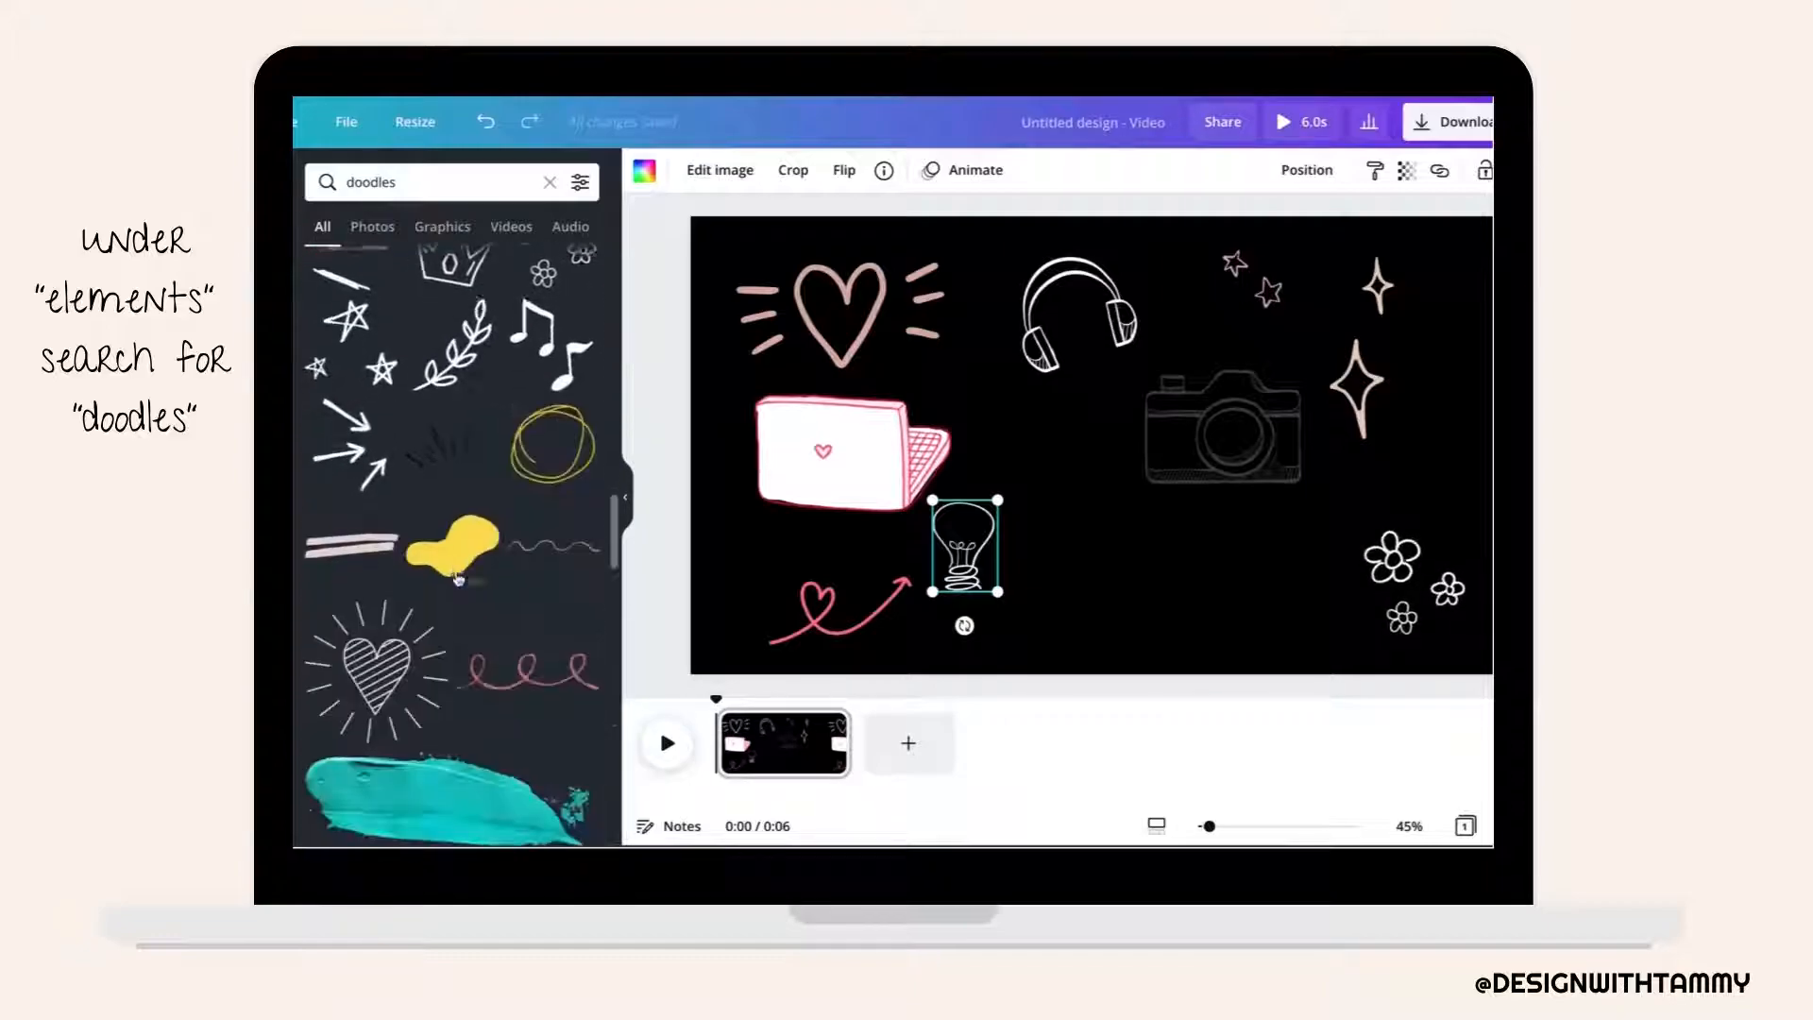
scroll(458, 579, "down", 12)
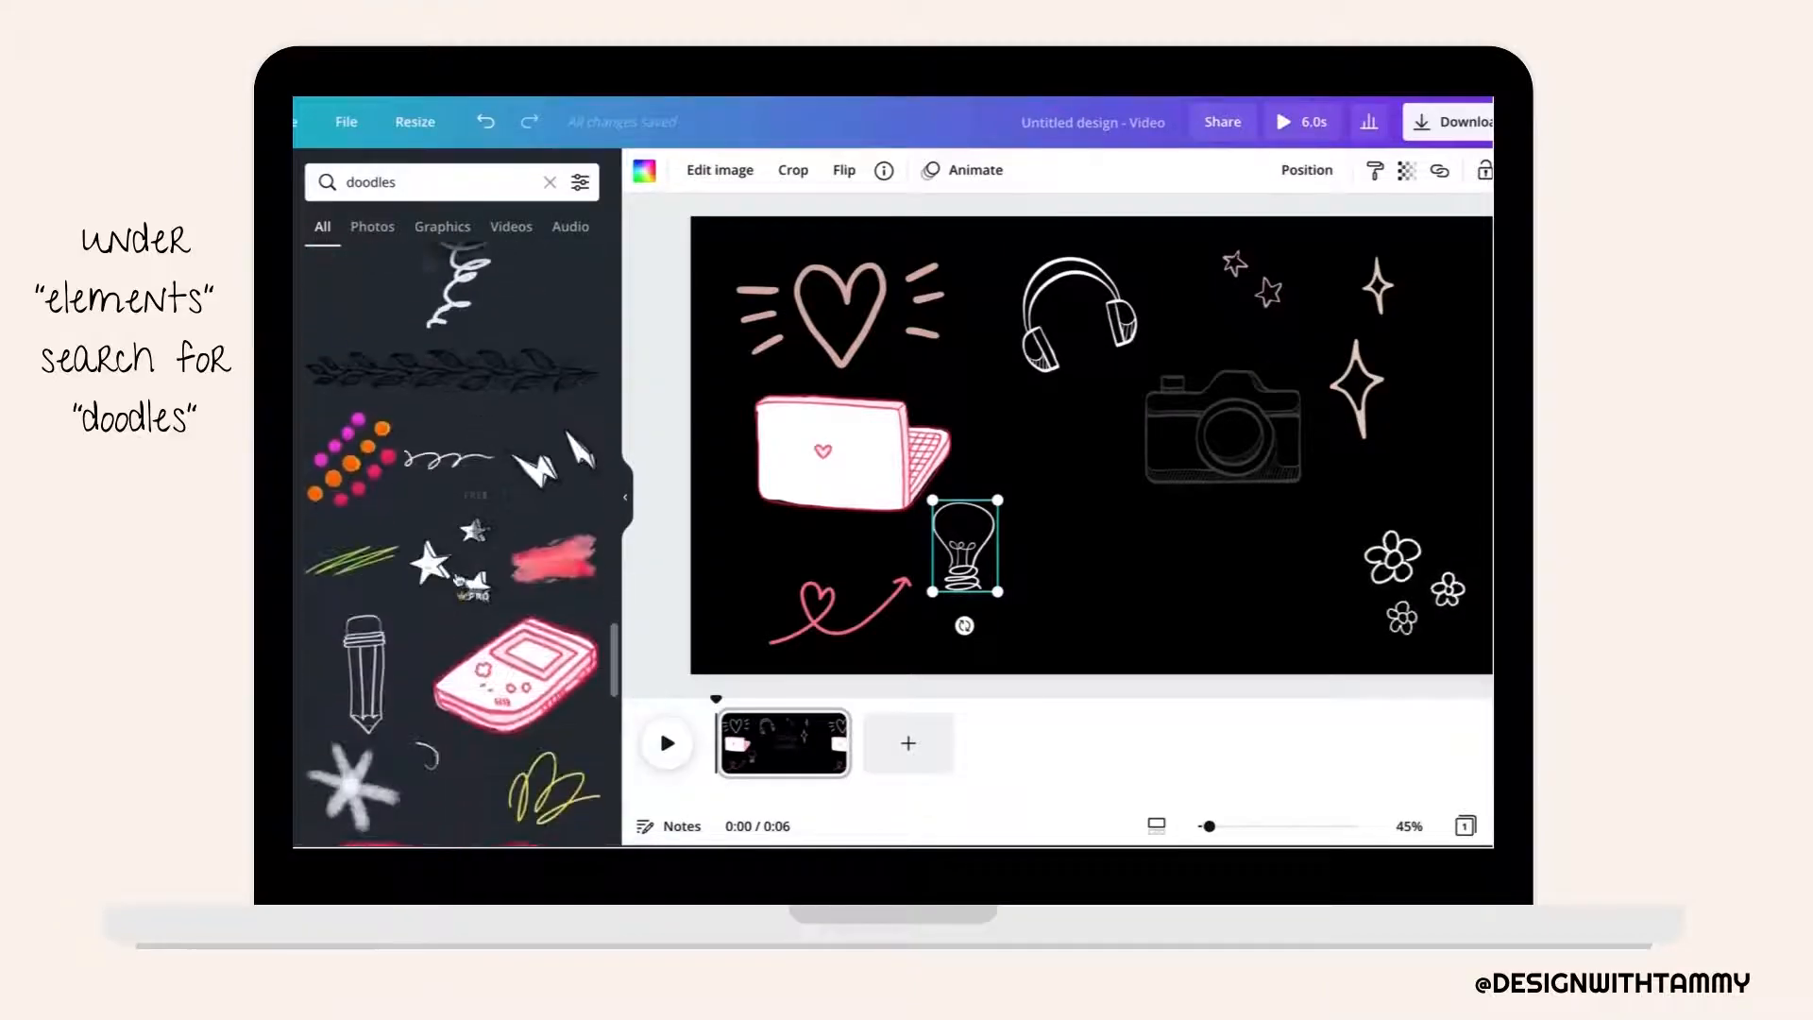
scroll(458, 578, "down", 4)
scroll(457, 578, "up", 3)
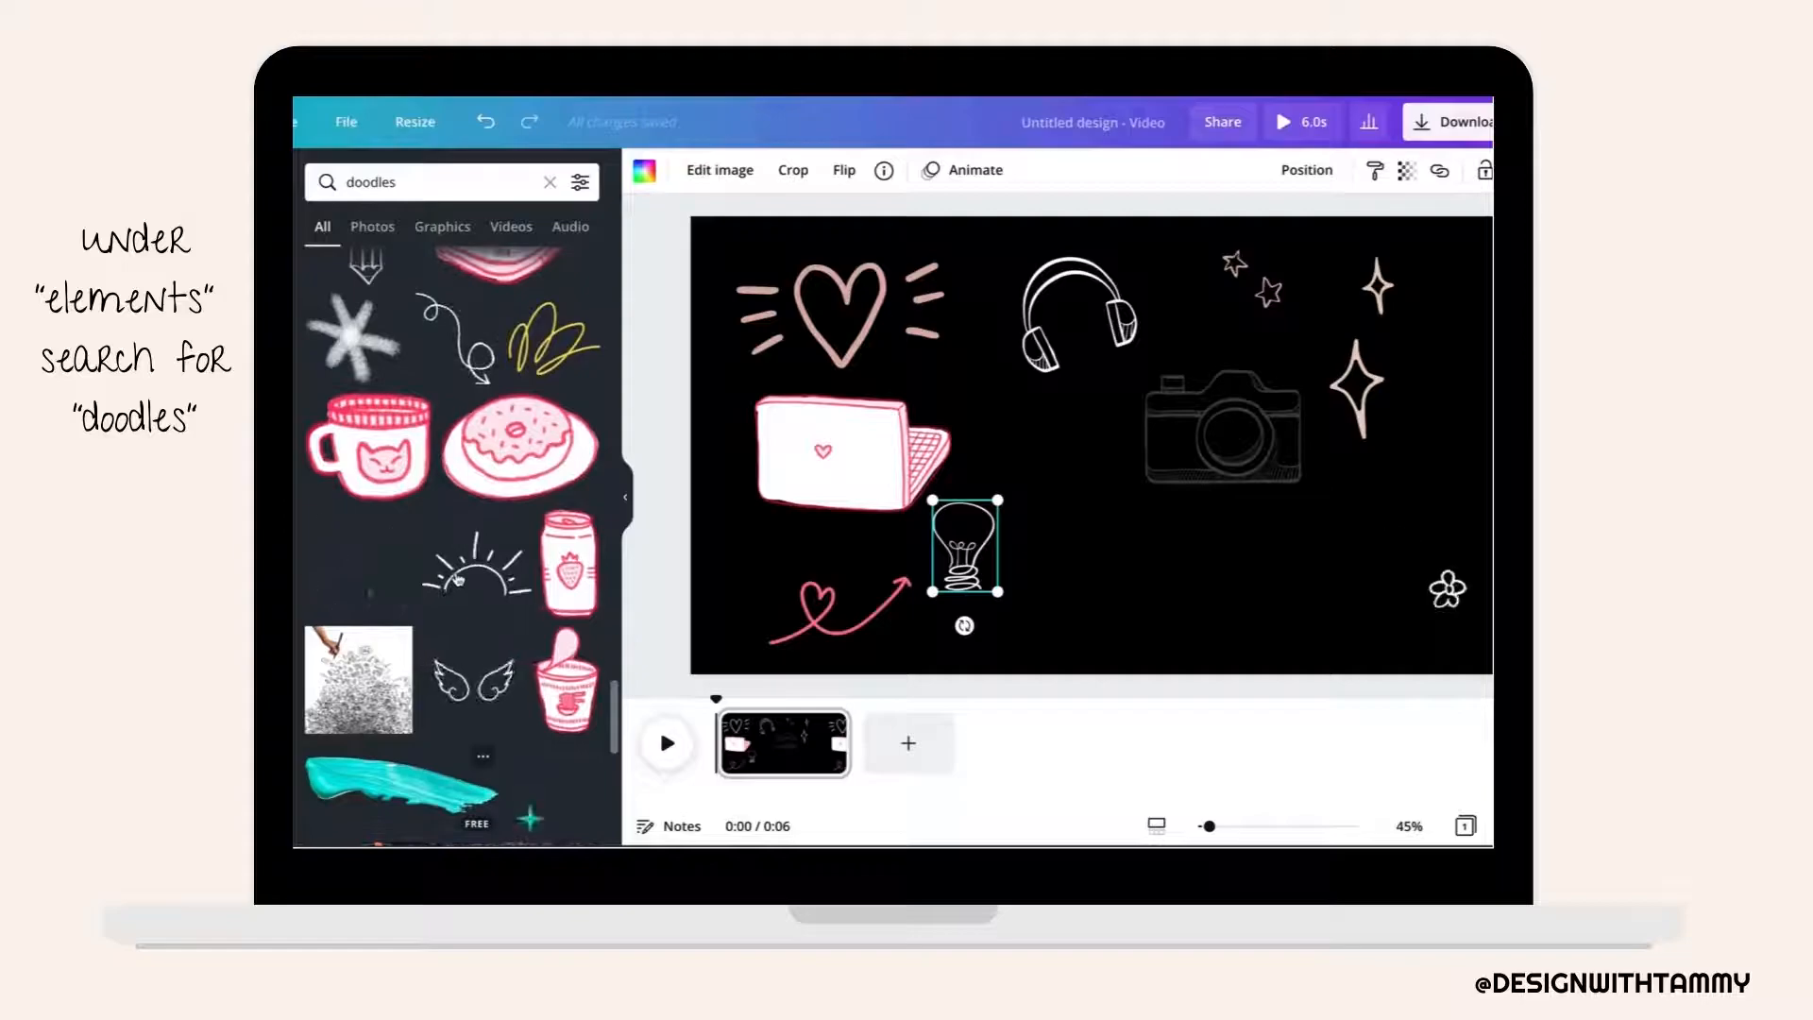
left_click(520, 434)
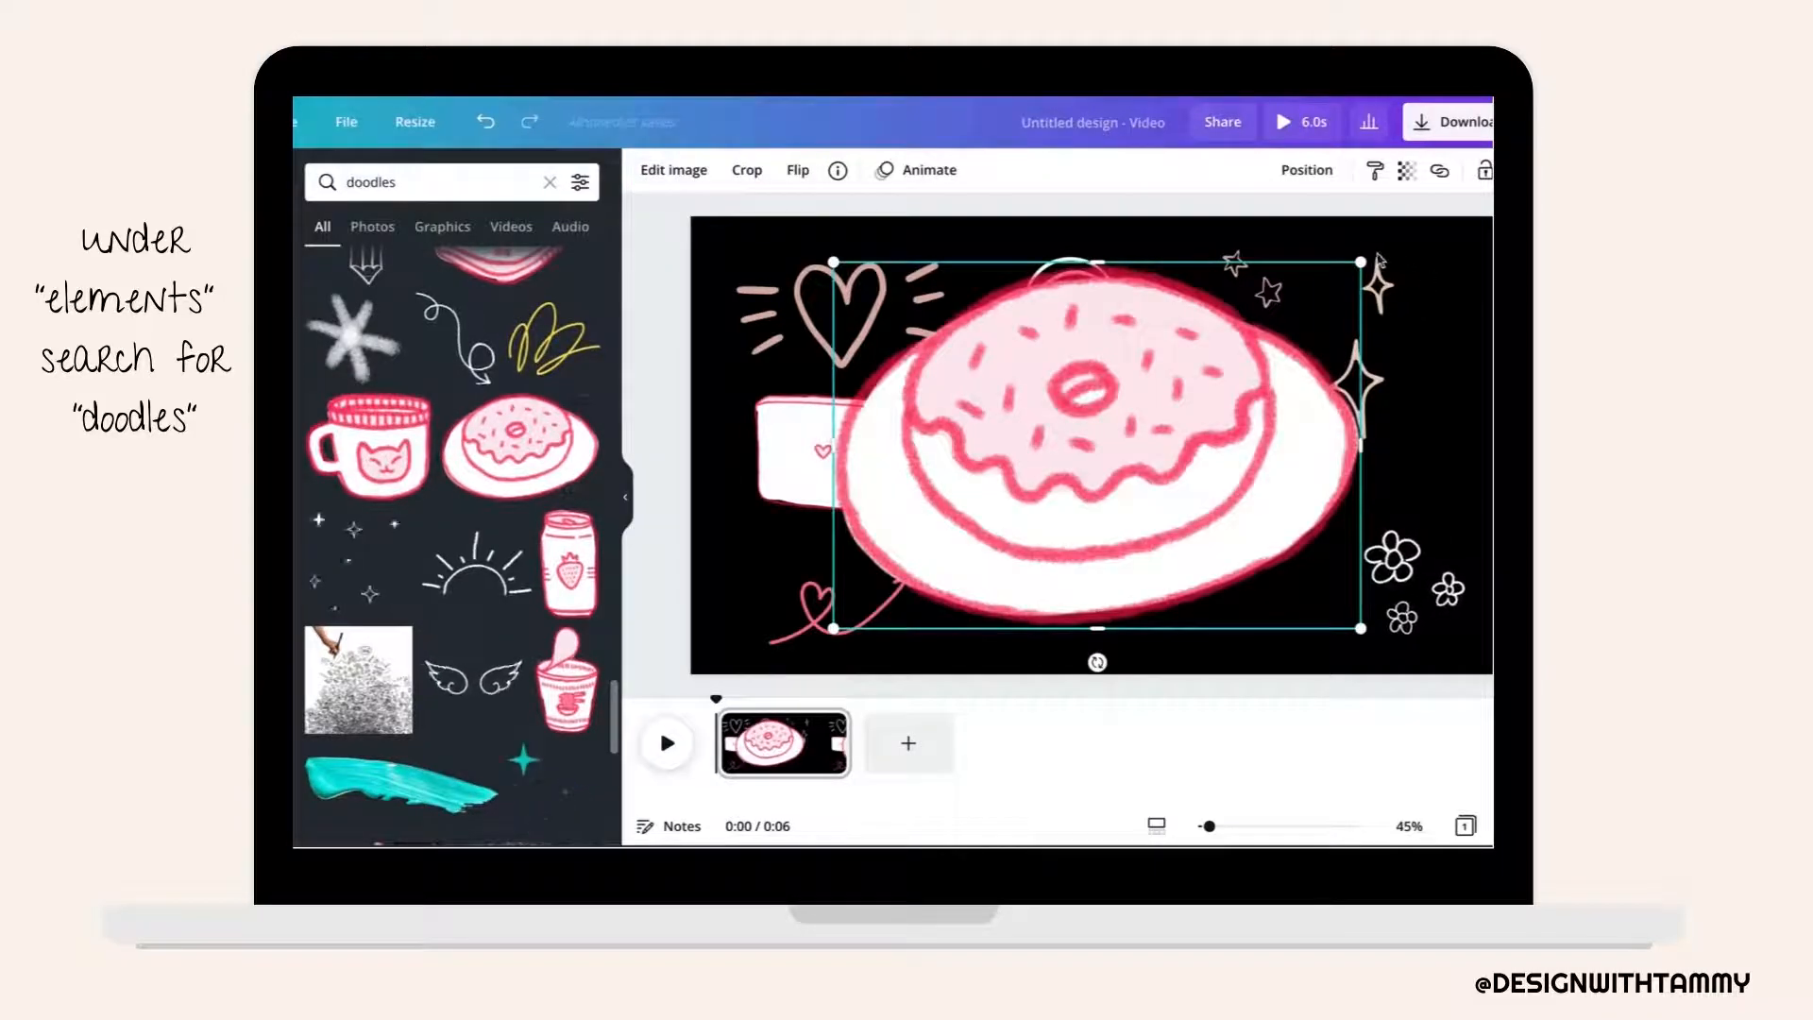
Reduce the donut, tilt it slightly counterclockwise and place it between the large sparkle and the flowers.
left_click_drag(1362, 258, 998, 514)
left_click_drag(915, 662, 969, 694)
left_click_drag(933, 578, 1407, 472)
Move the sparkles up towards the canvas's upper edge and shift the donut slightly up beneath them.
left_click_drag(1383, 385, 1403, 353)
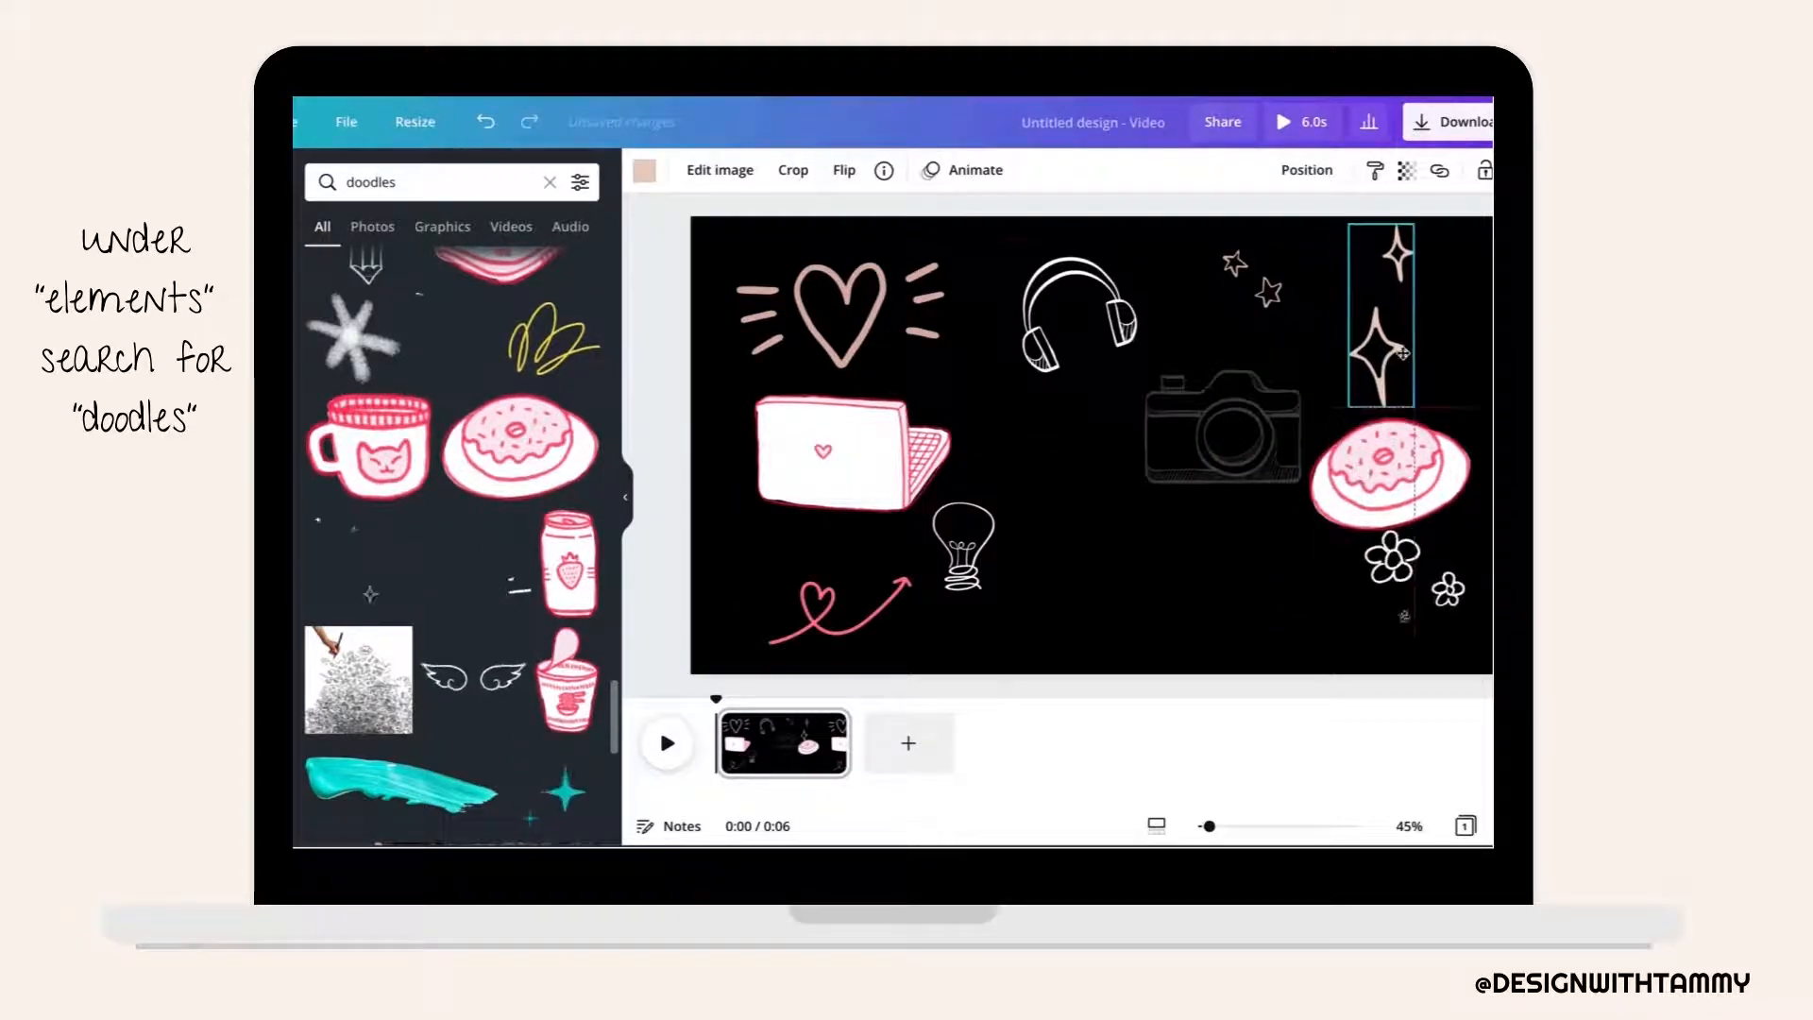
right_click(1404, 470)
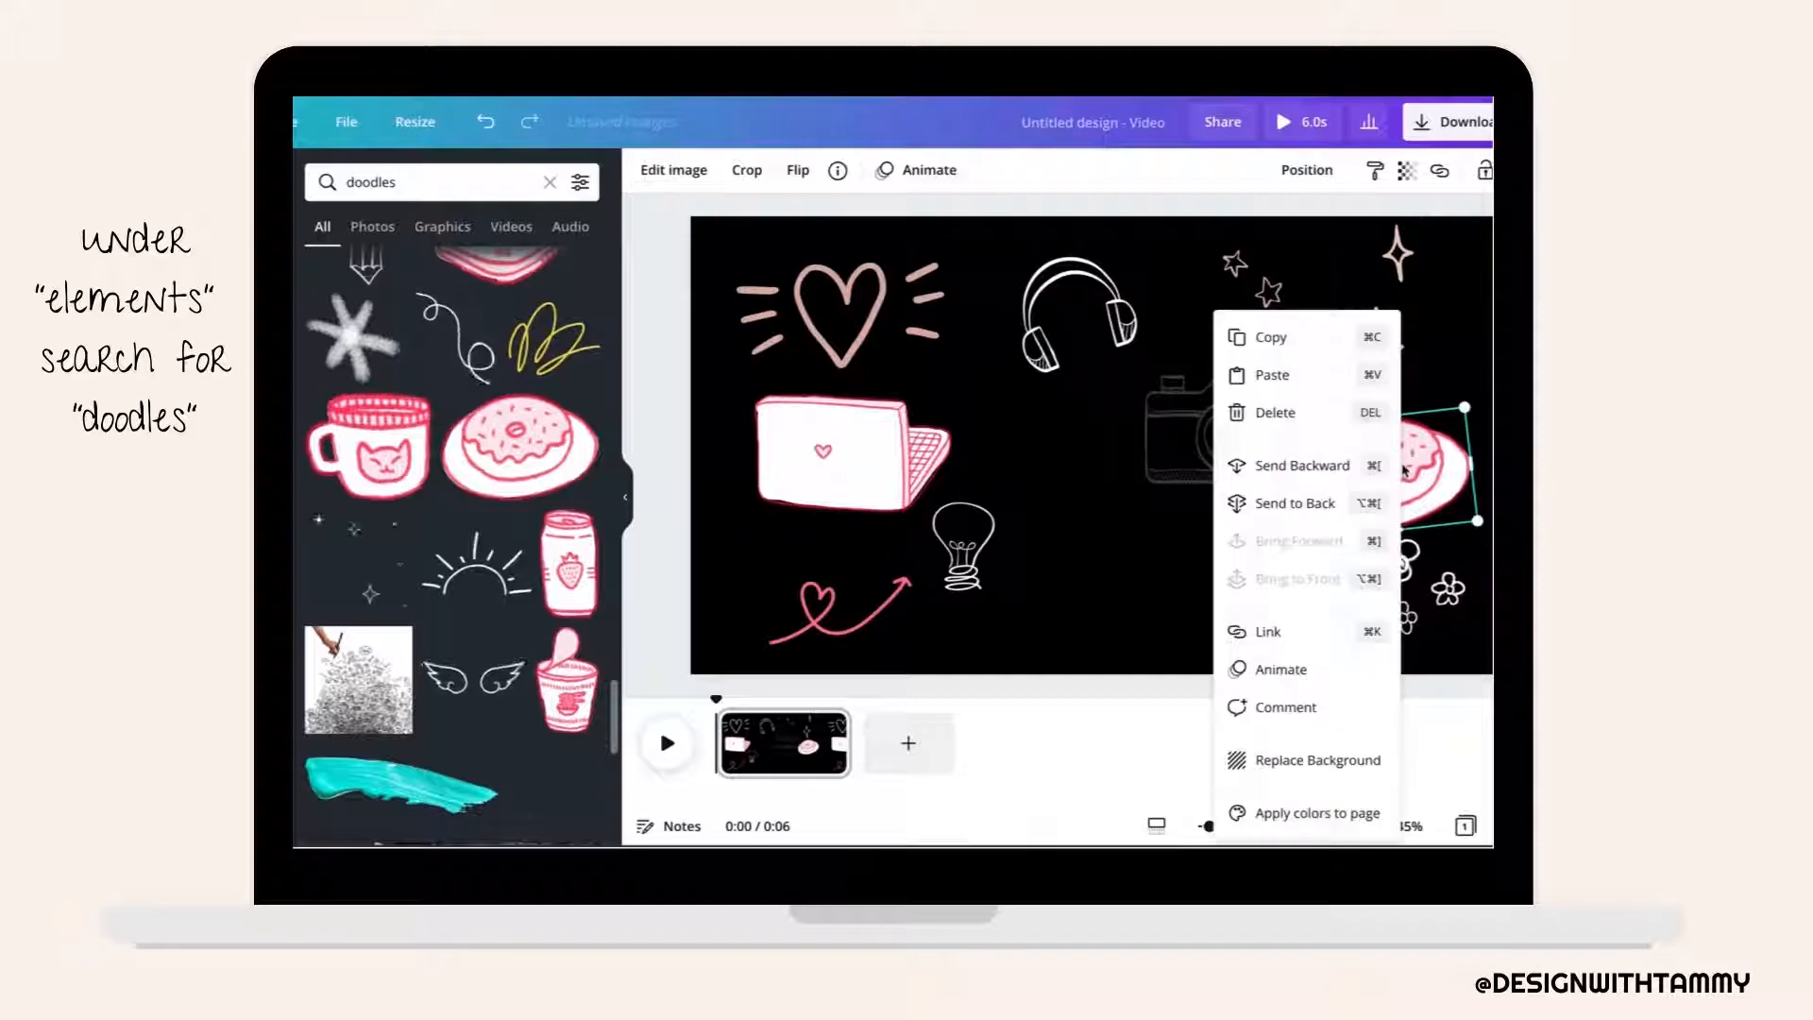
left_click(1100, 561)
left_click(1427, 453)
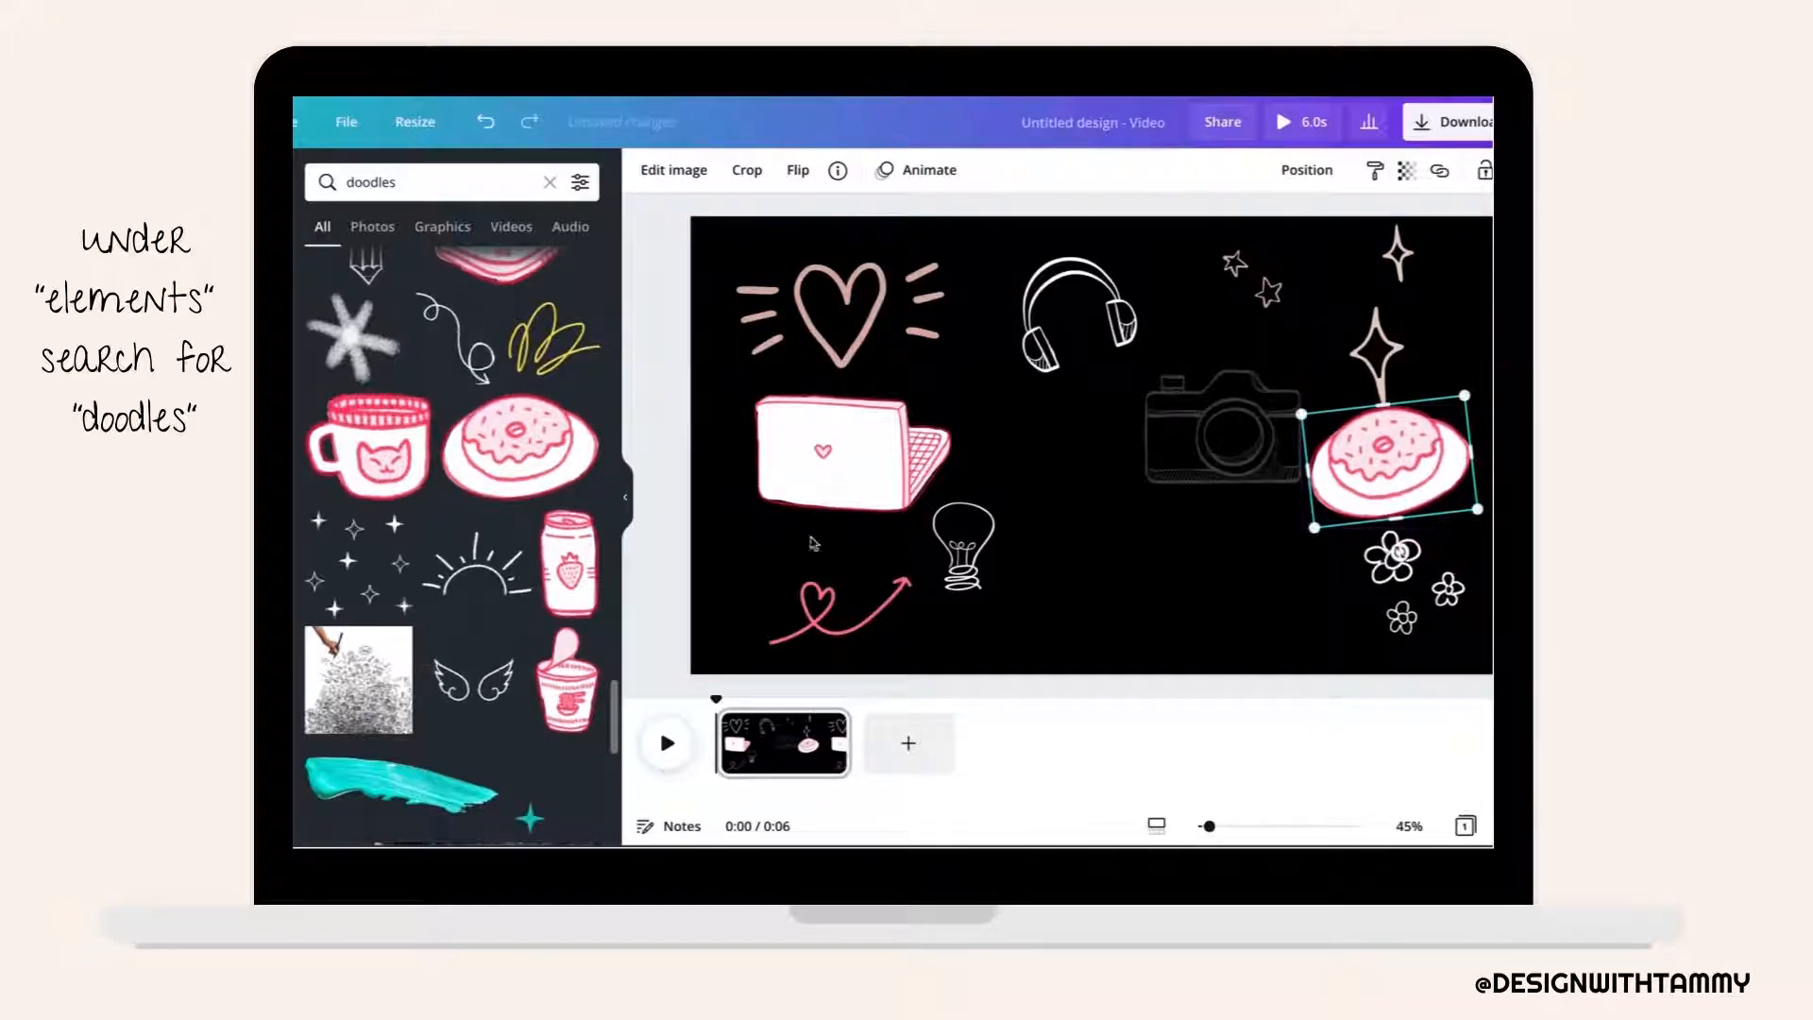
Add the outlined 3D heart with striped sides from the doodle results and place it reduced between the laptop and the camera.
scroll(482, 645, "down", 10)
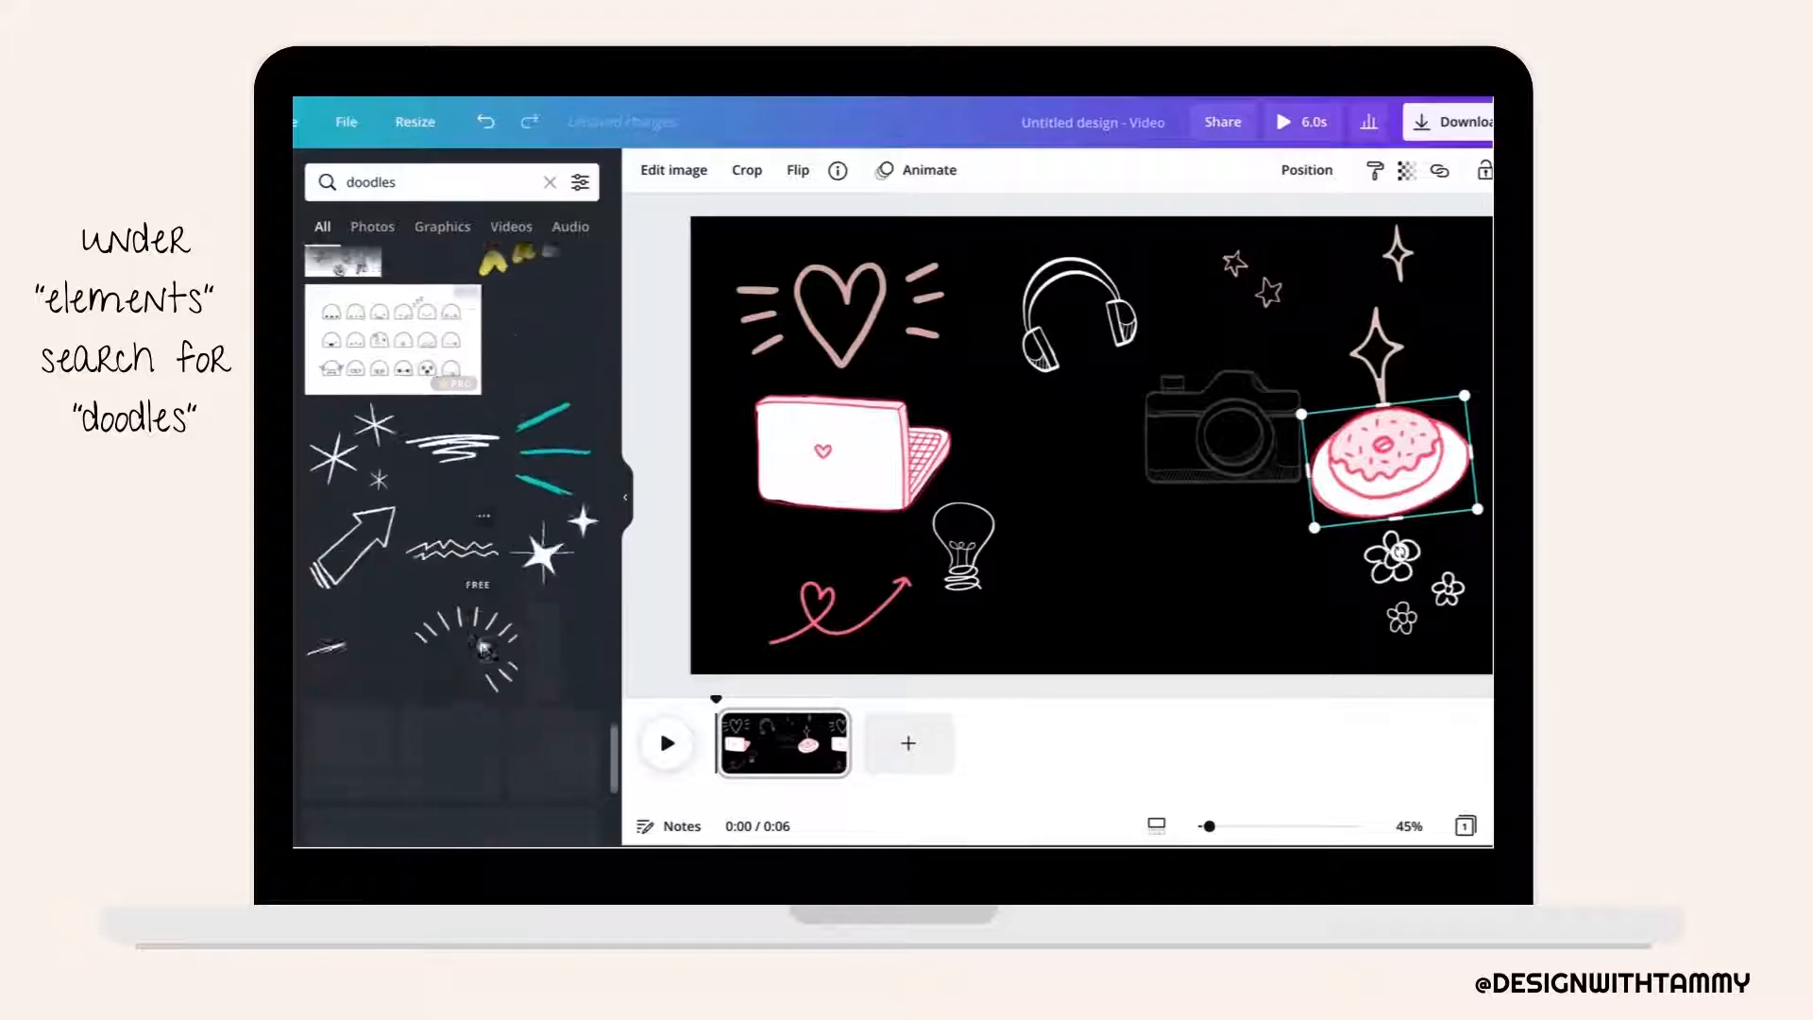
scroll(481, 646, "down", 3)
scroll(481, 646, "down", 8)
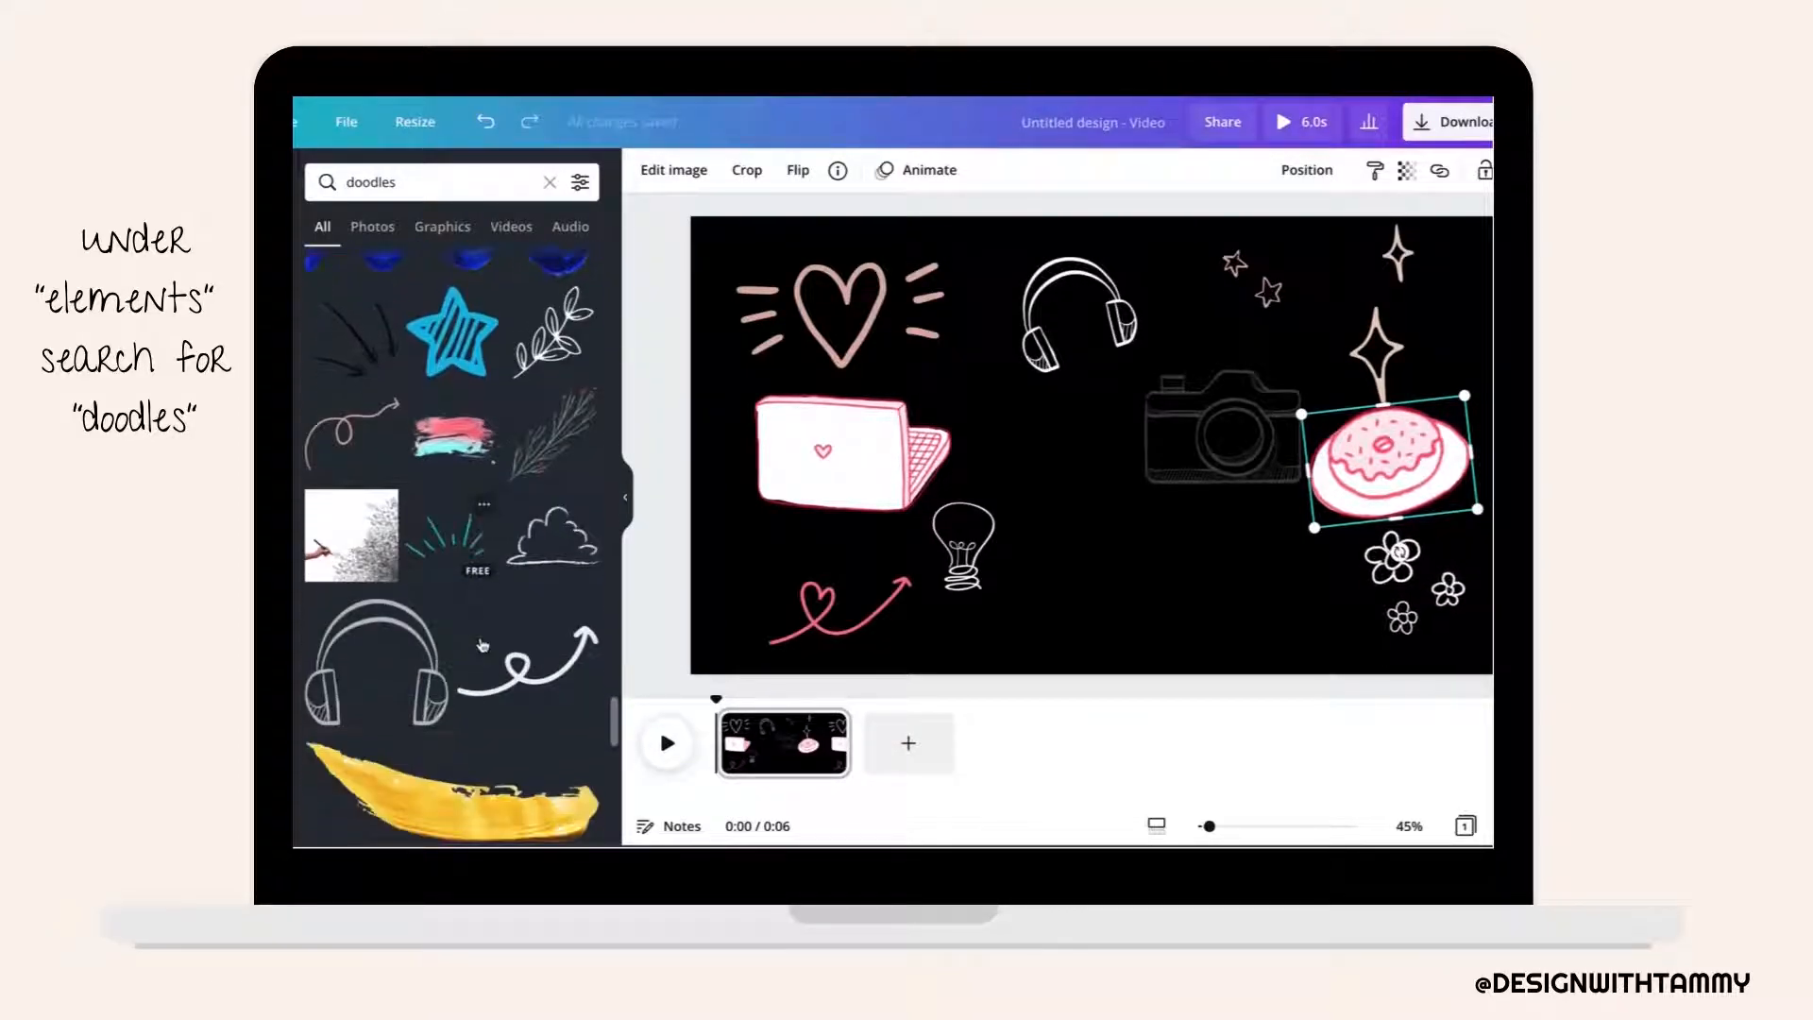
scroll(481, 646, "down", 4)
scroll(481, 646, "down", 12)
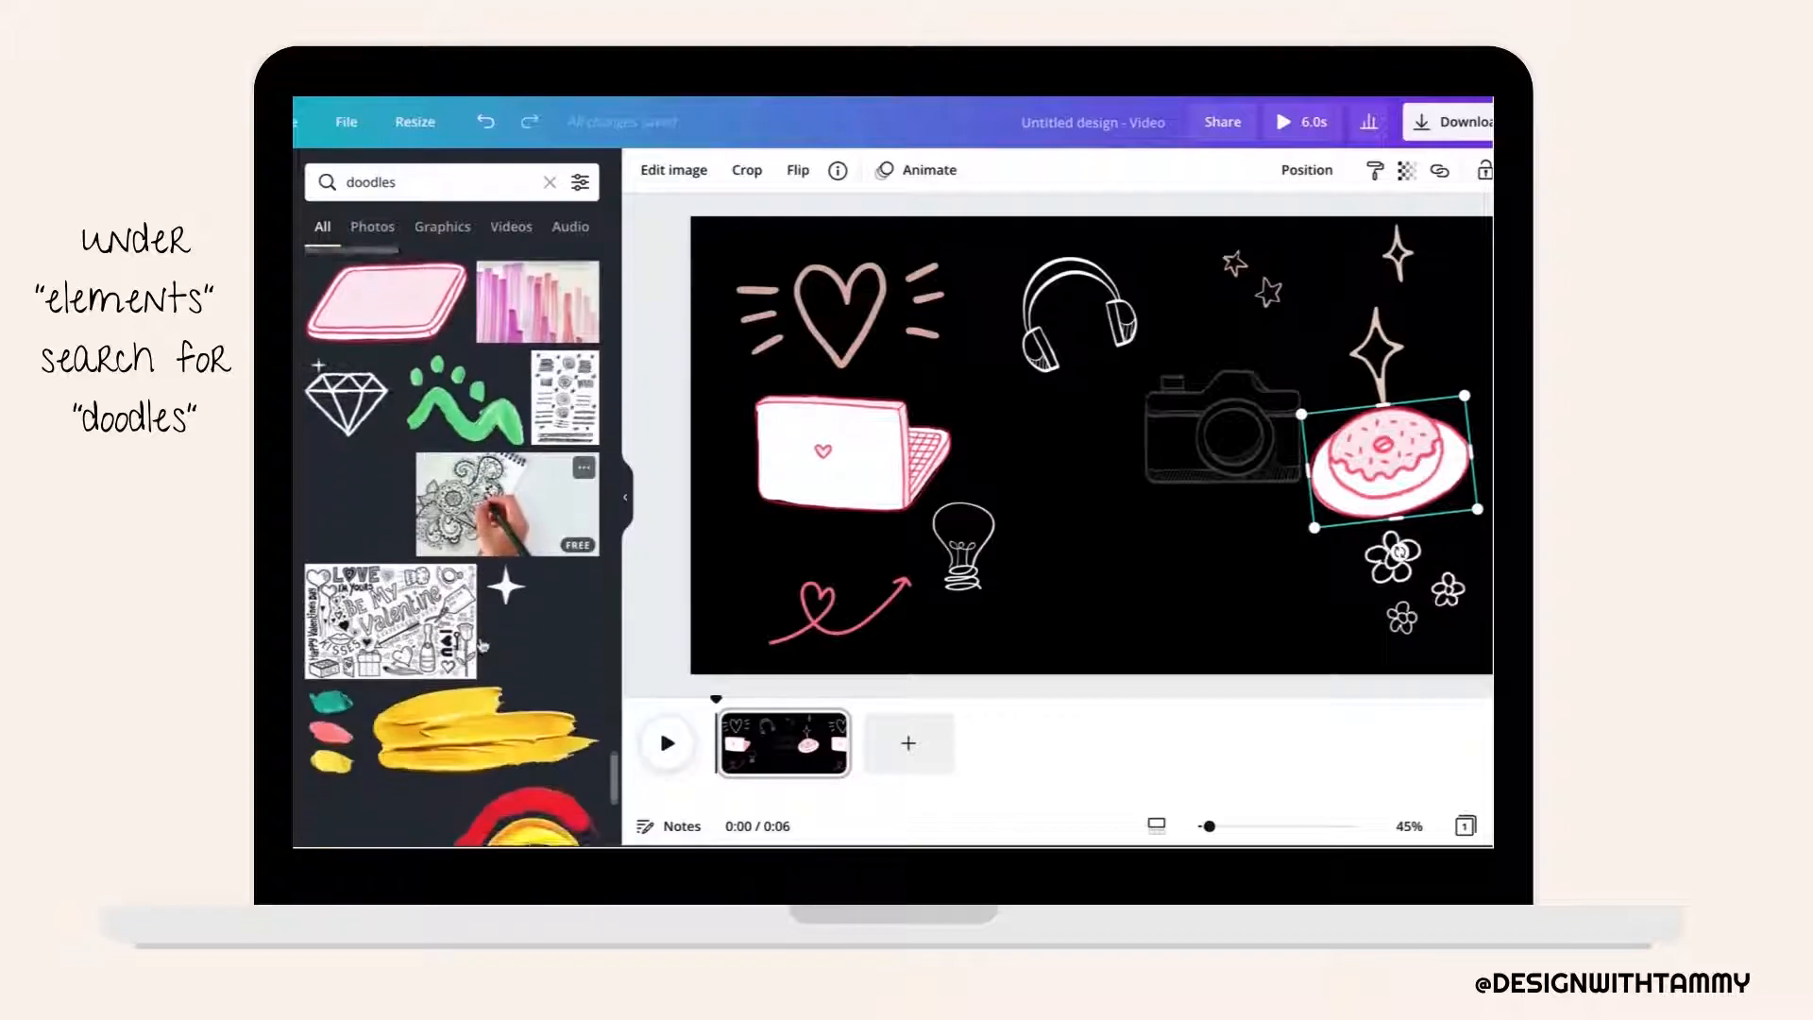
scroll(481, 646, "down", 9)
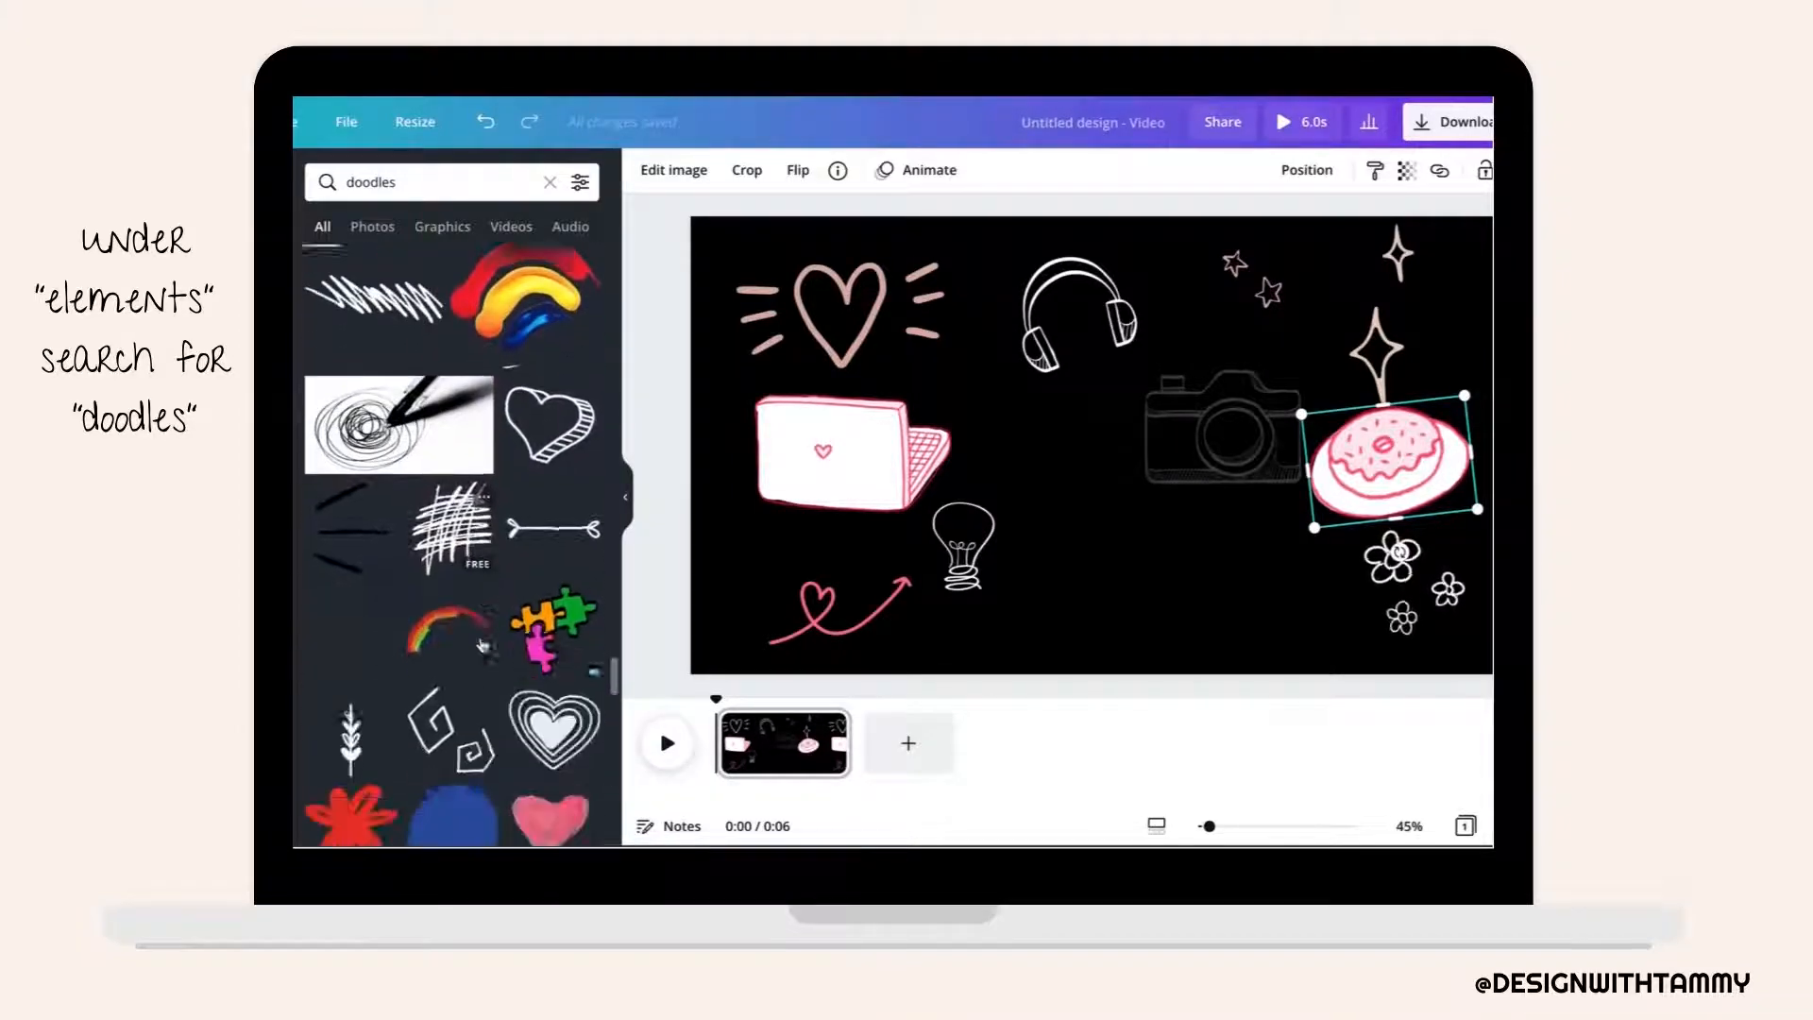
left_click(553, 342)
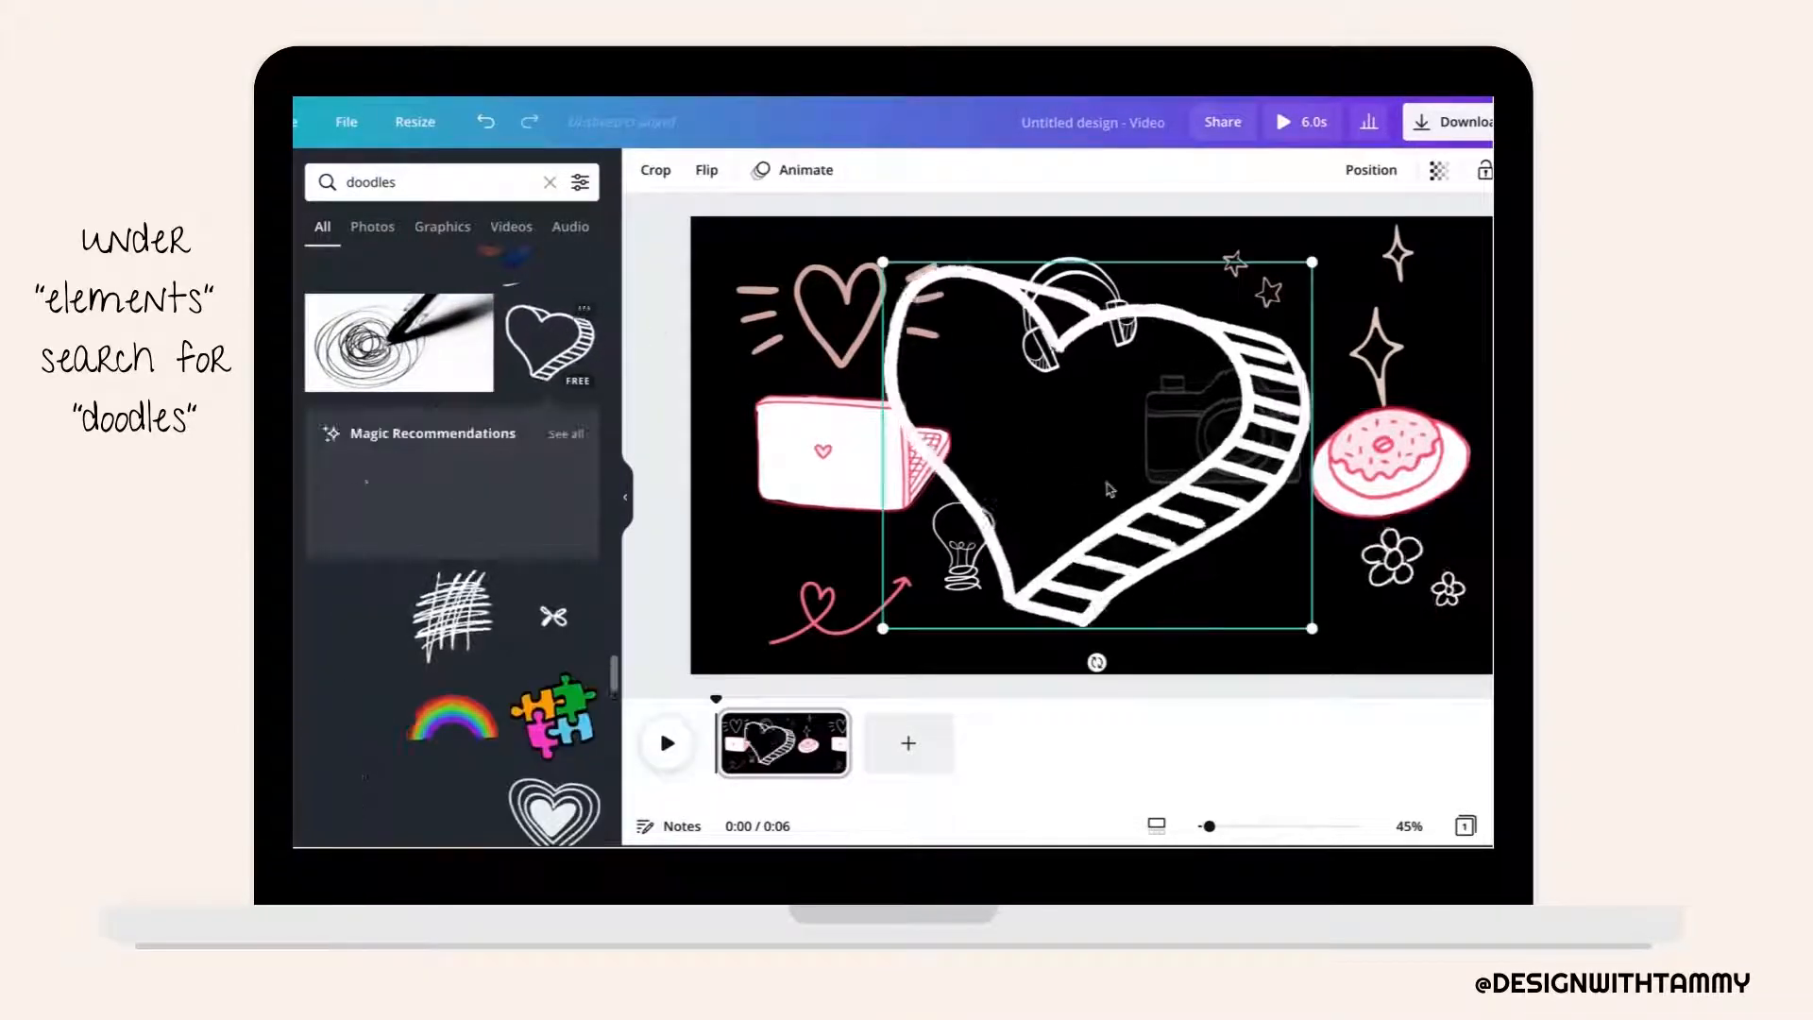
left_click_drag(1301, 271, 1053, 433)
Add the spiral notepad doodle from further down the results and recolour it white.
scroll(534, 647, "down", 10)
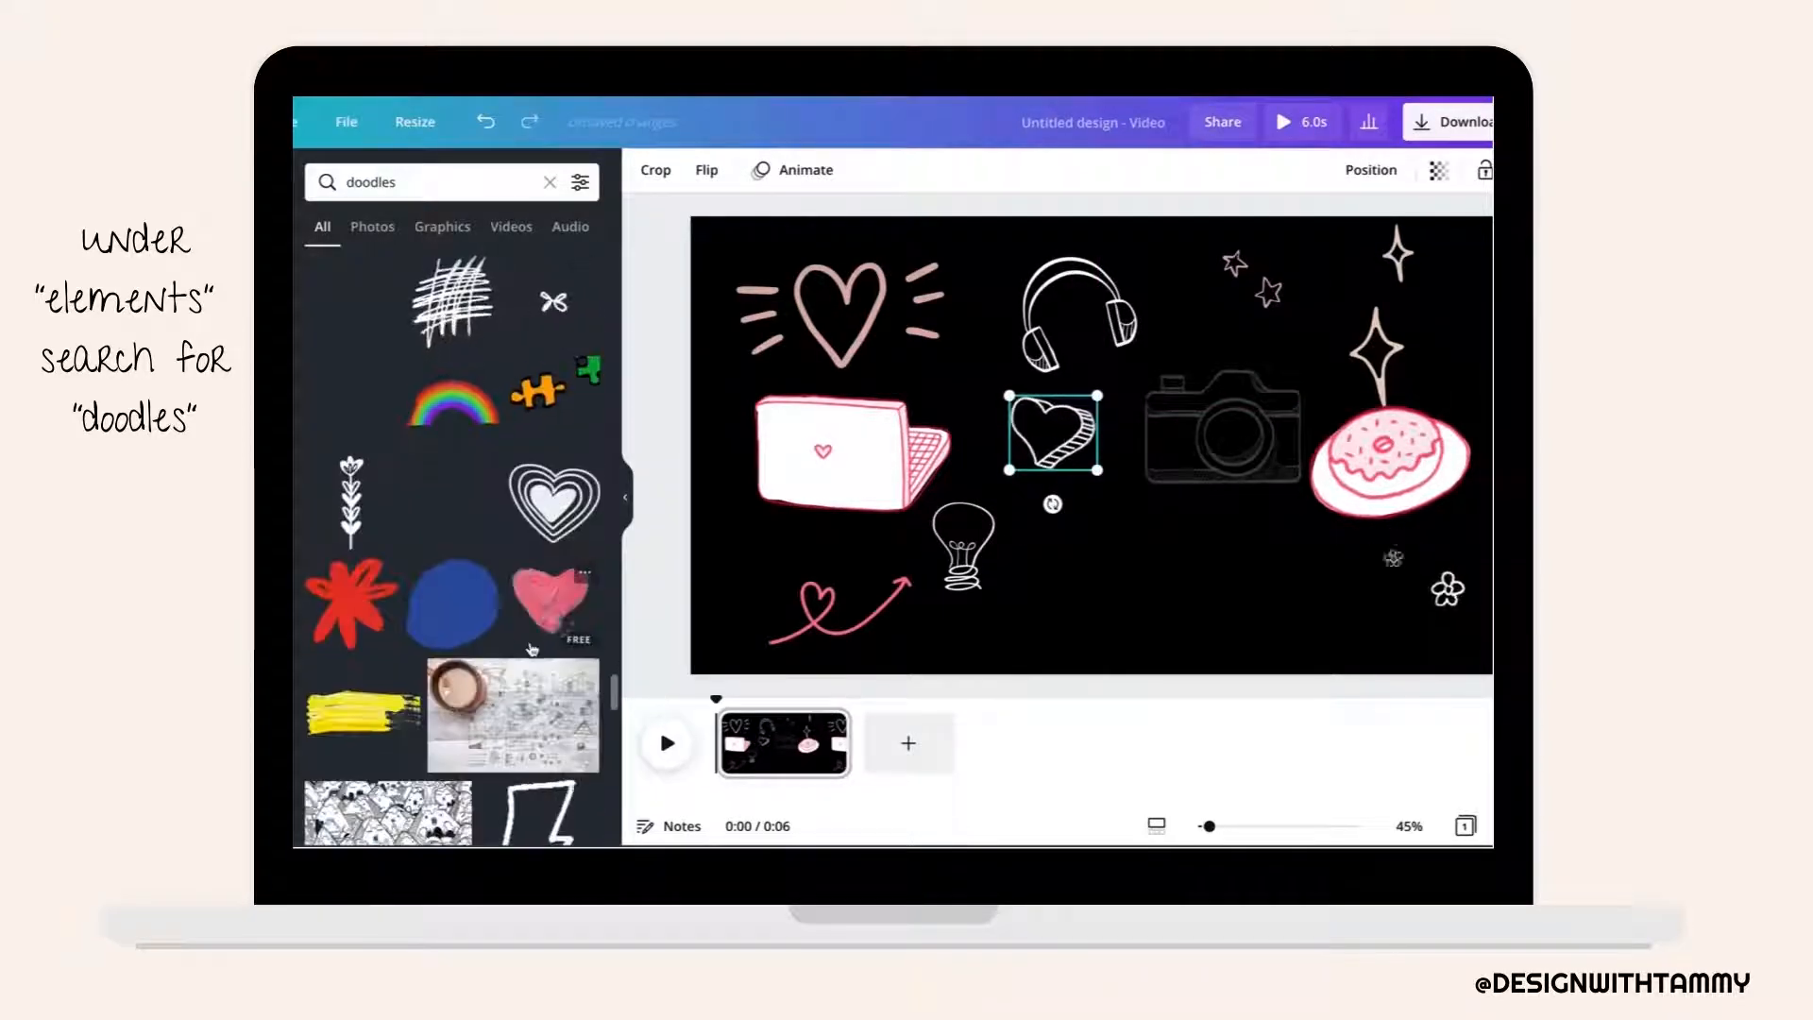
scroll(533, 648, "down", 5)
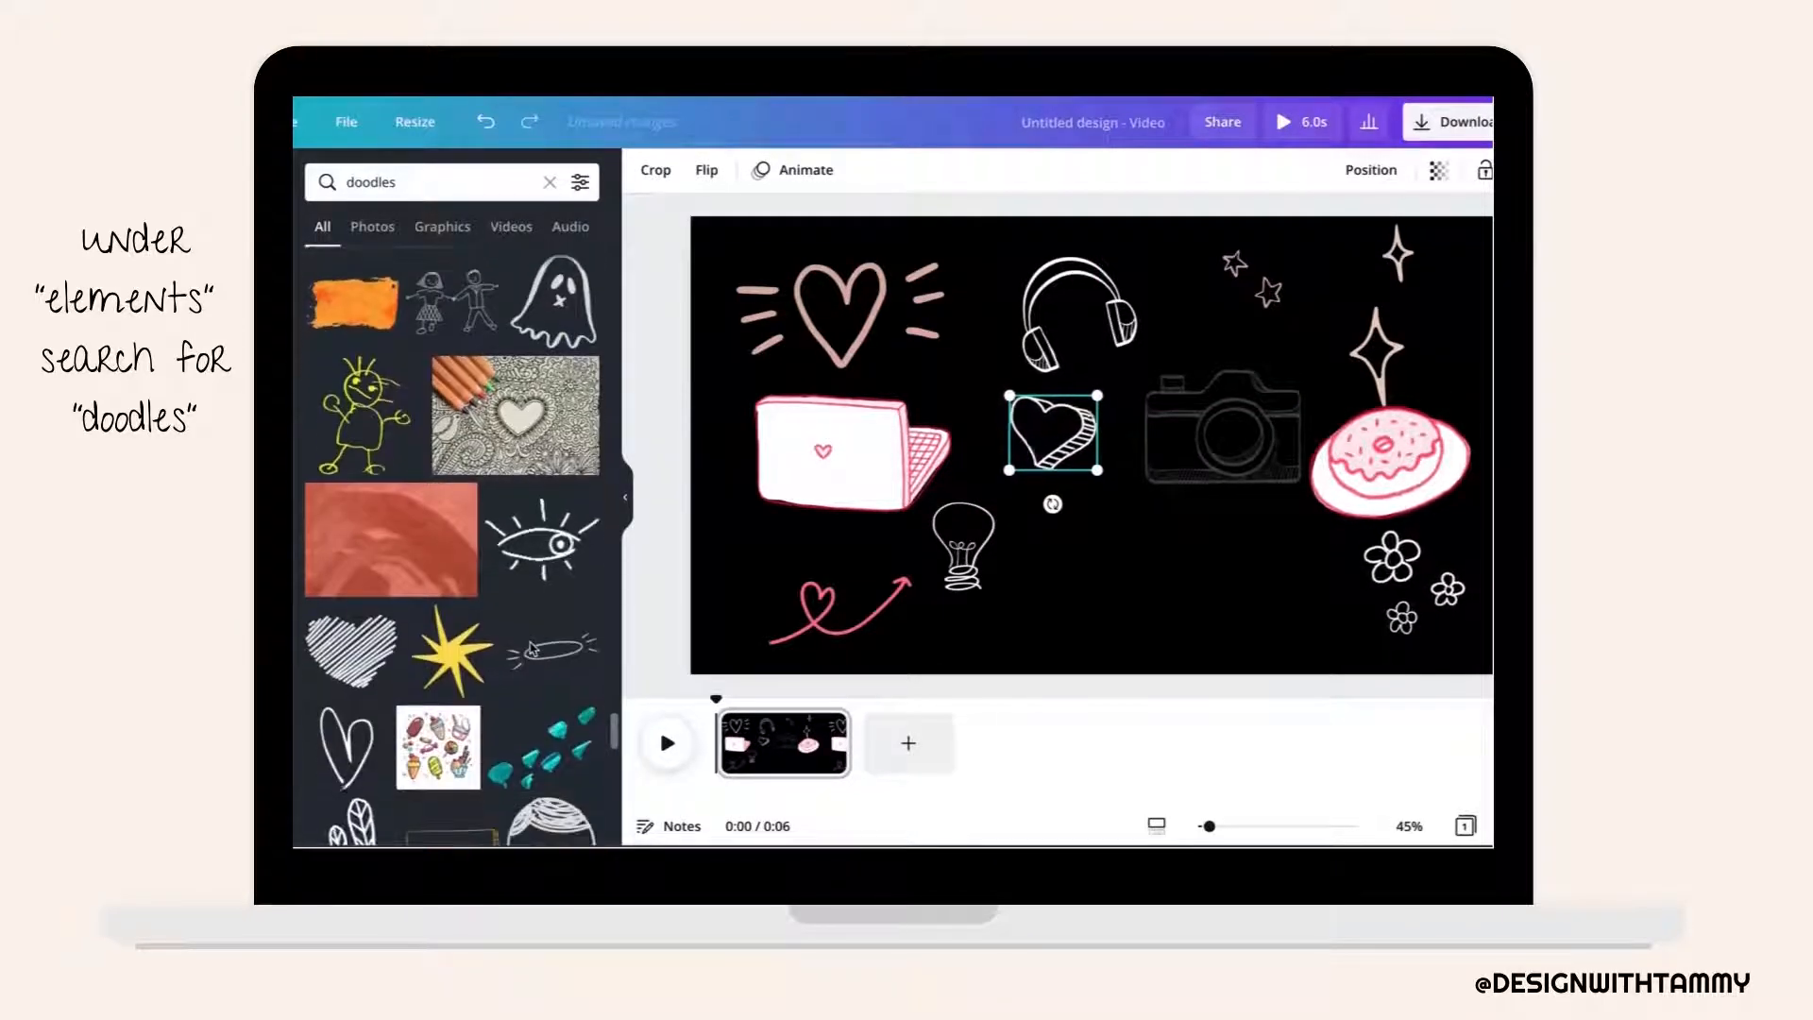
scroll(531, 650, "up", 1)
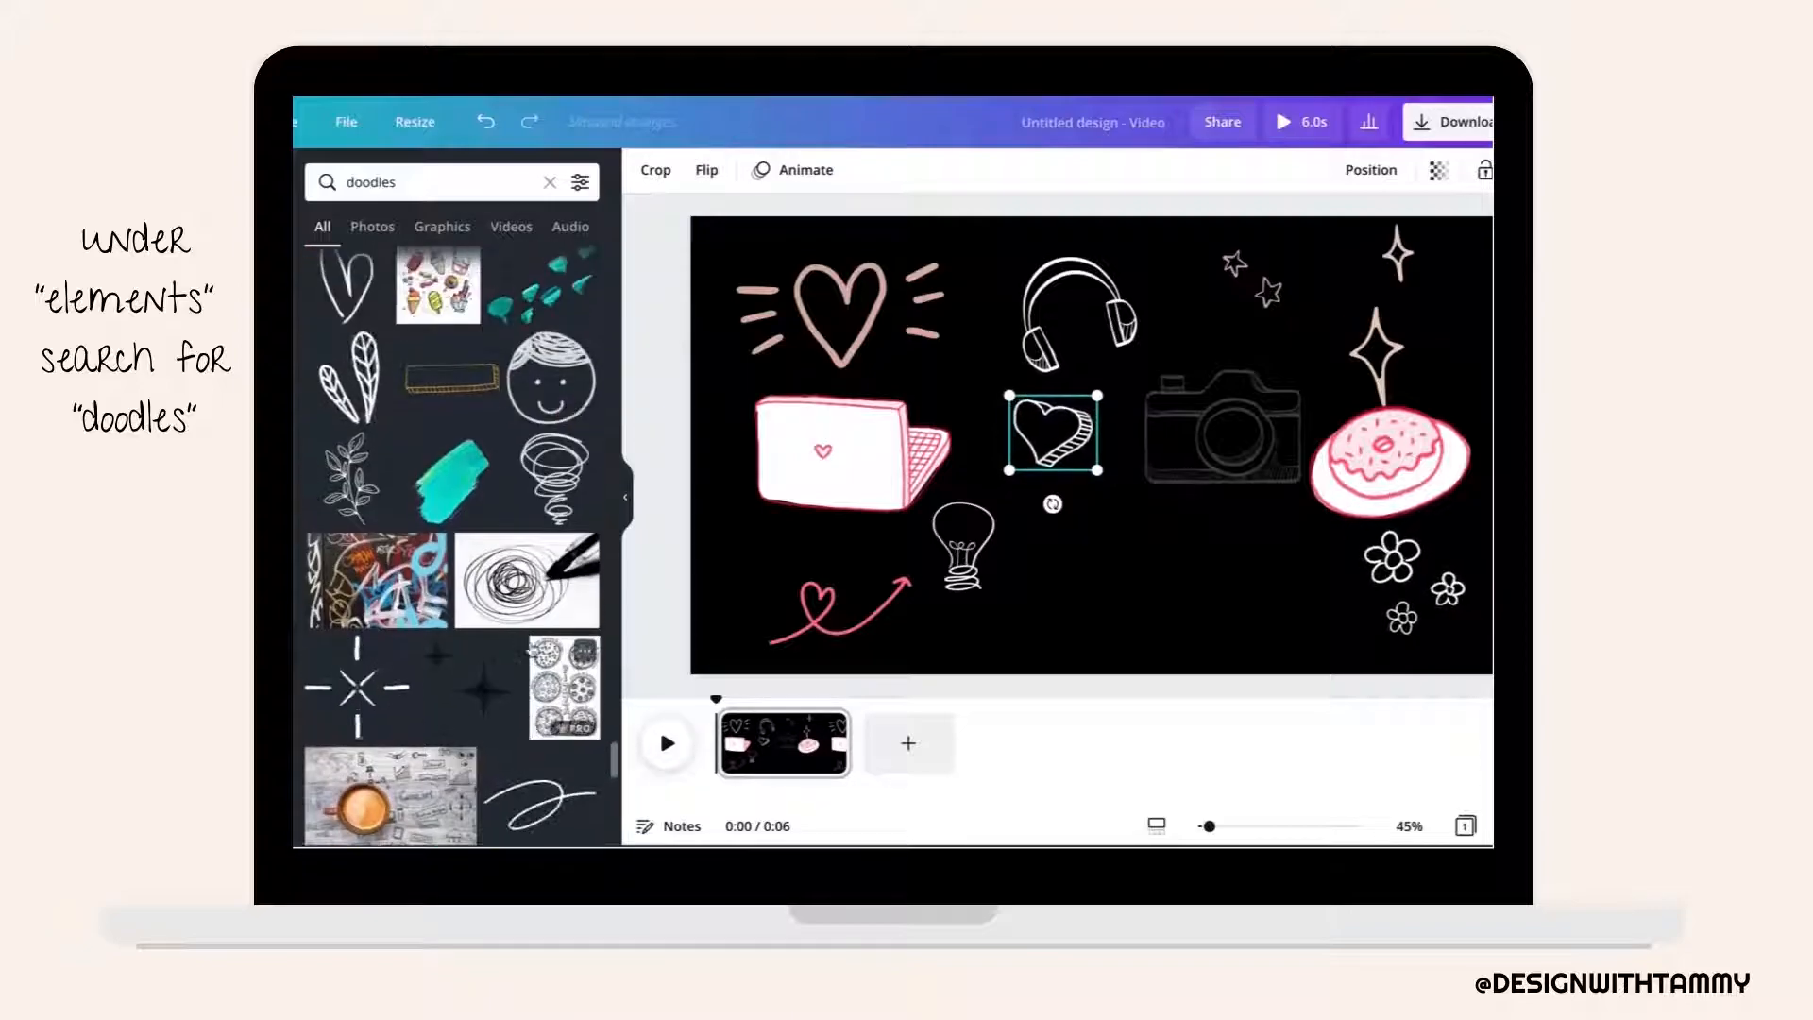
scroll(530, 651, "down", 10)
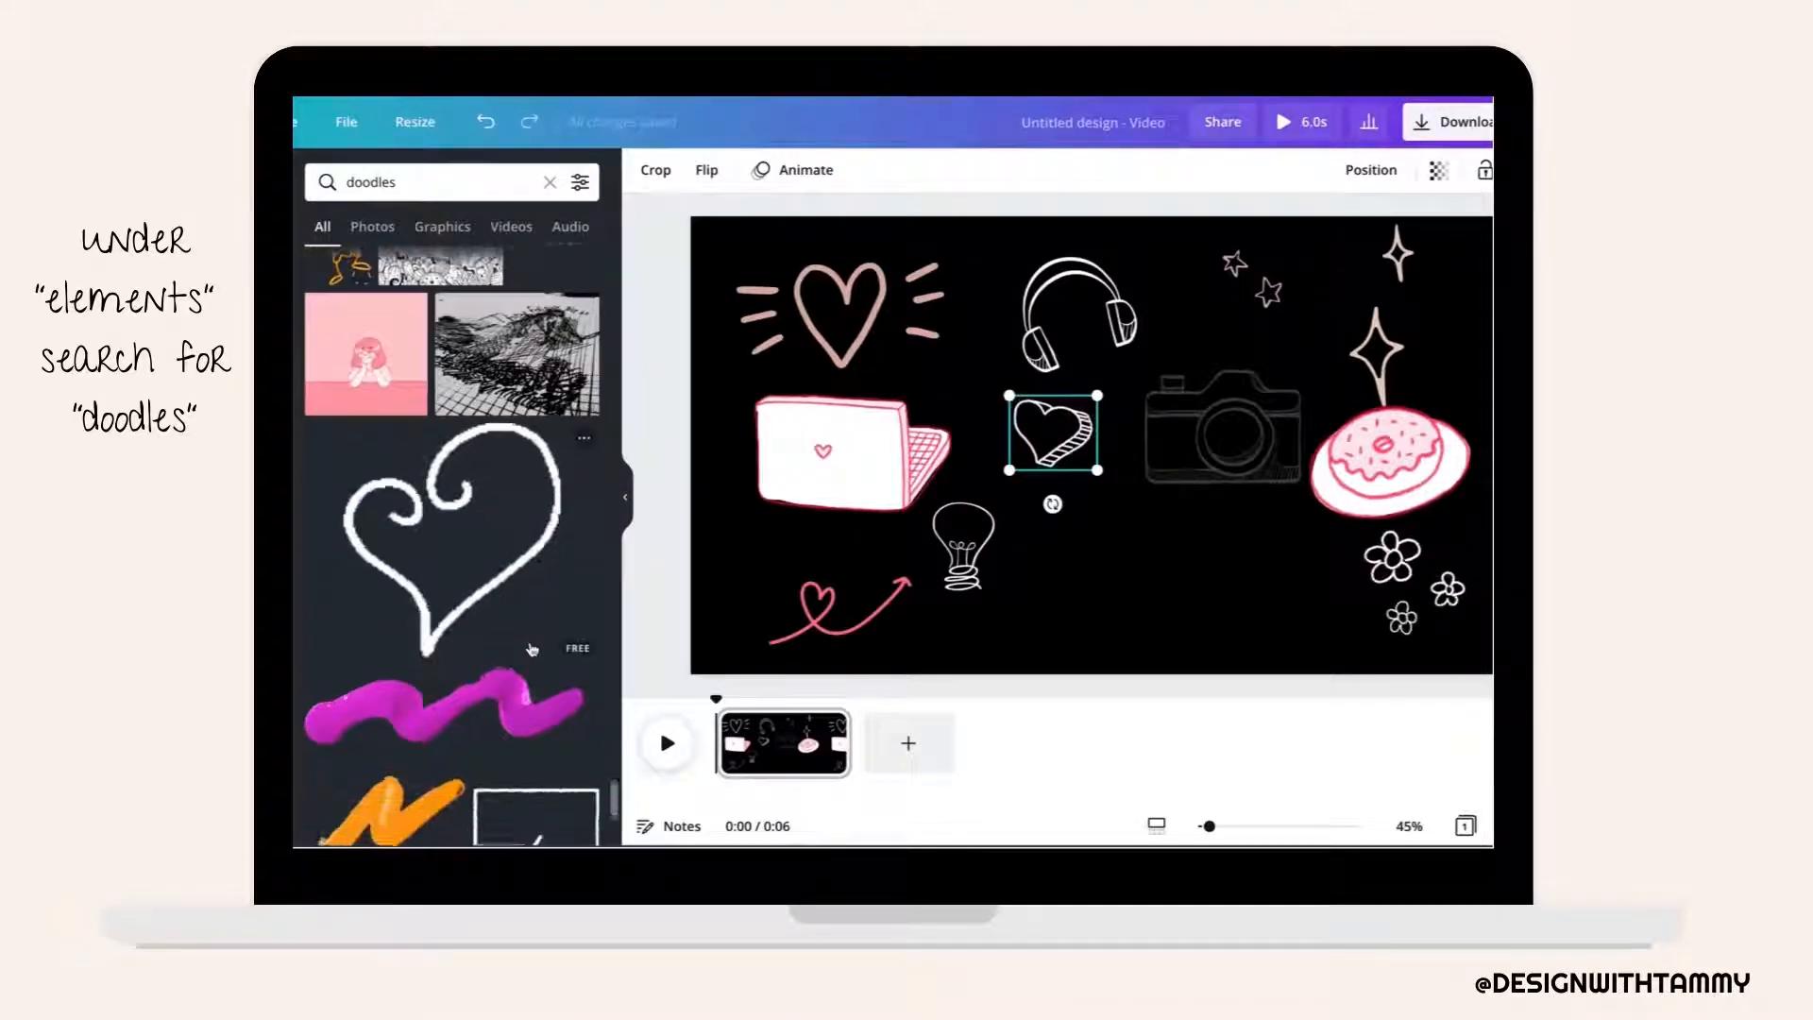
scroll(531, 649, "down", 8)
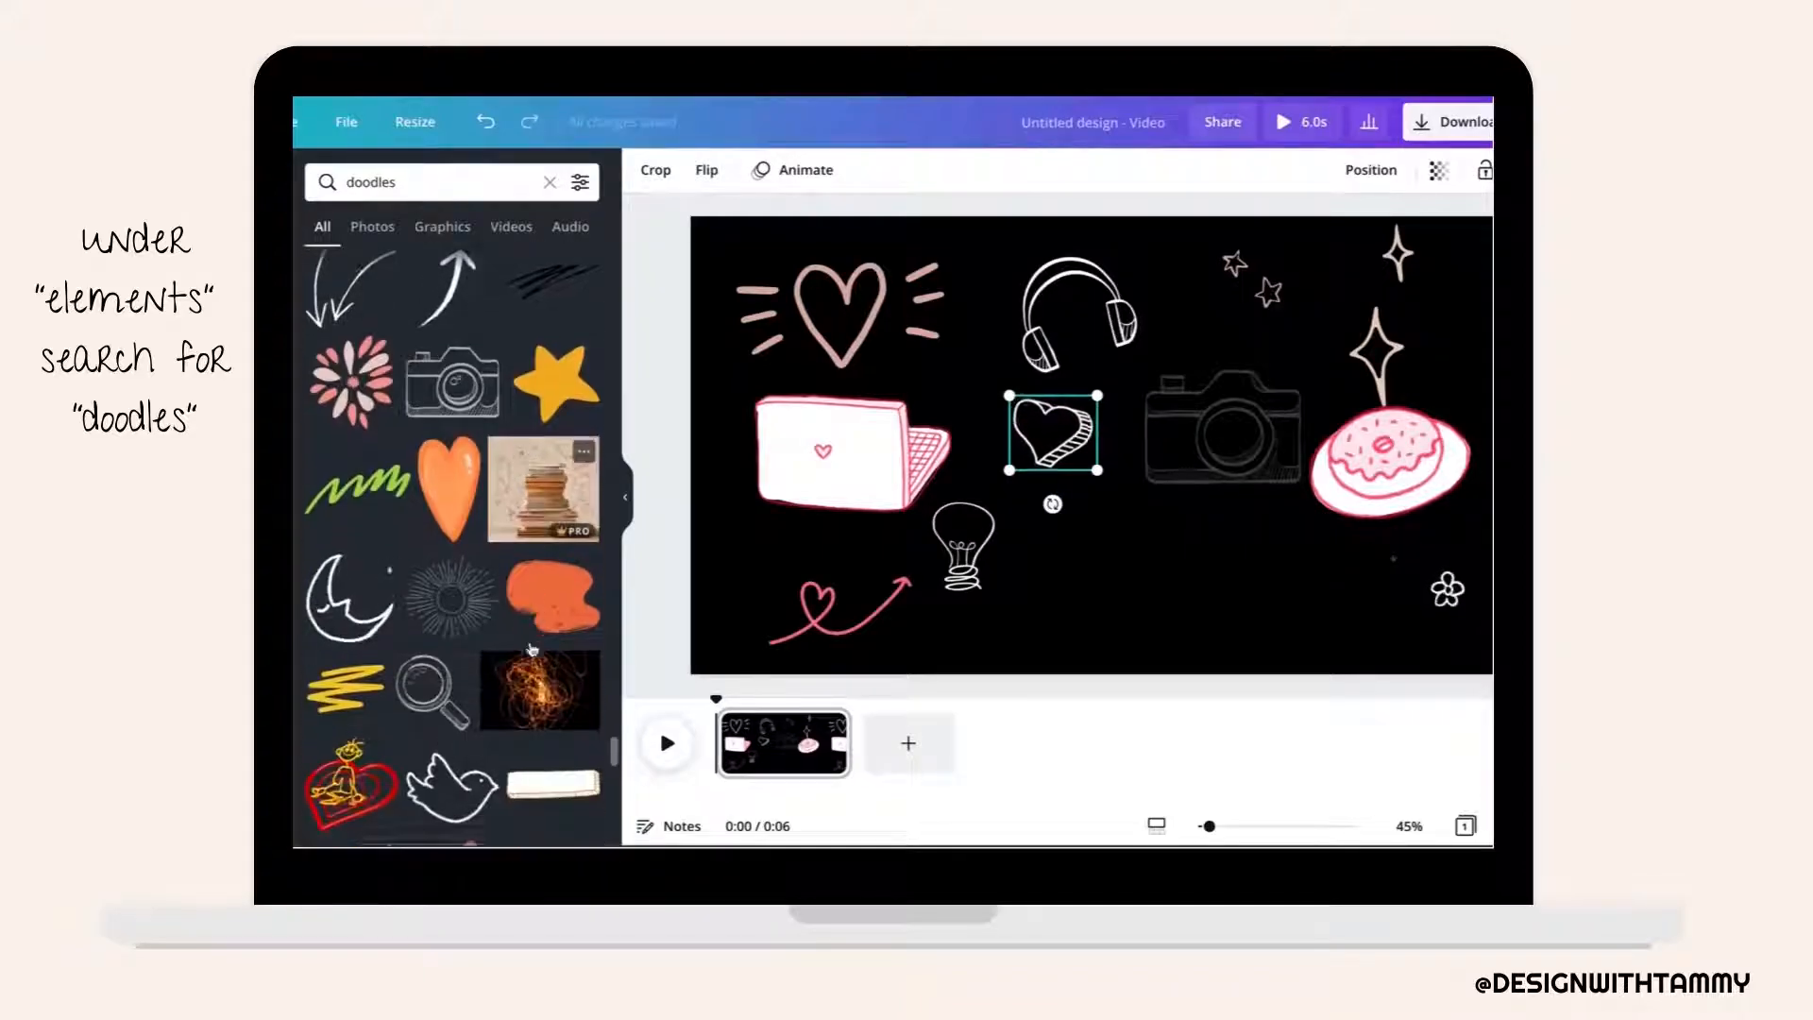
scroll(531, 650, "down", 10)
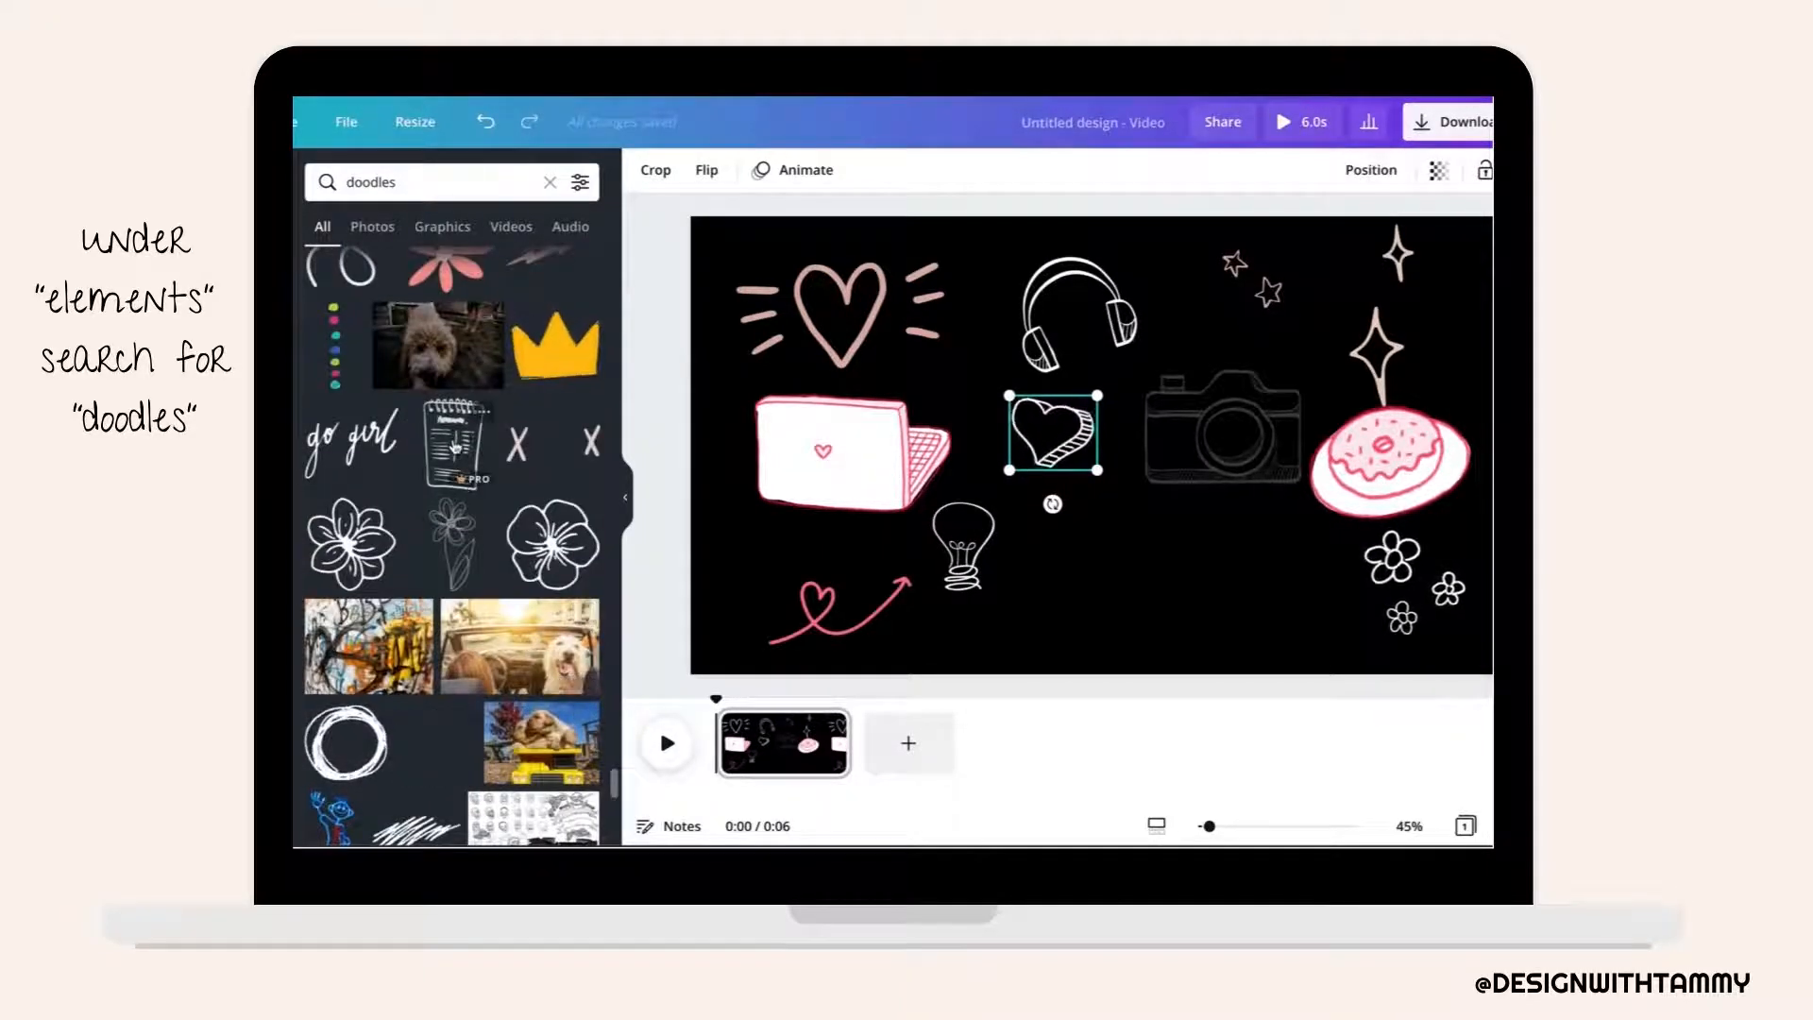
left_click(454, 442)
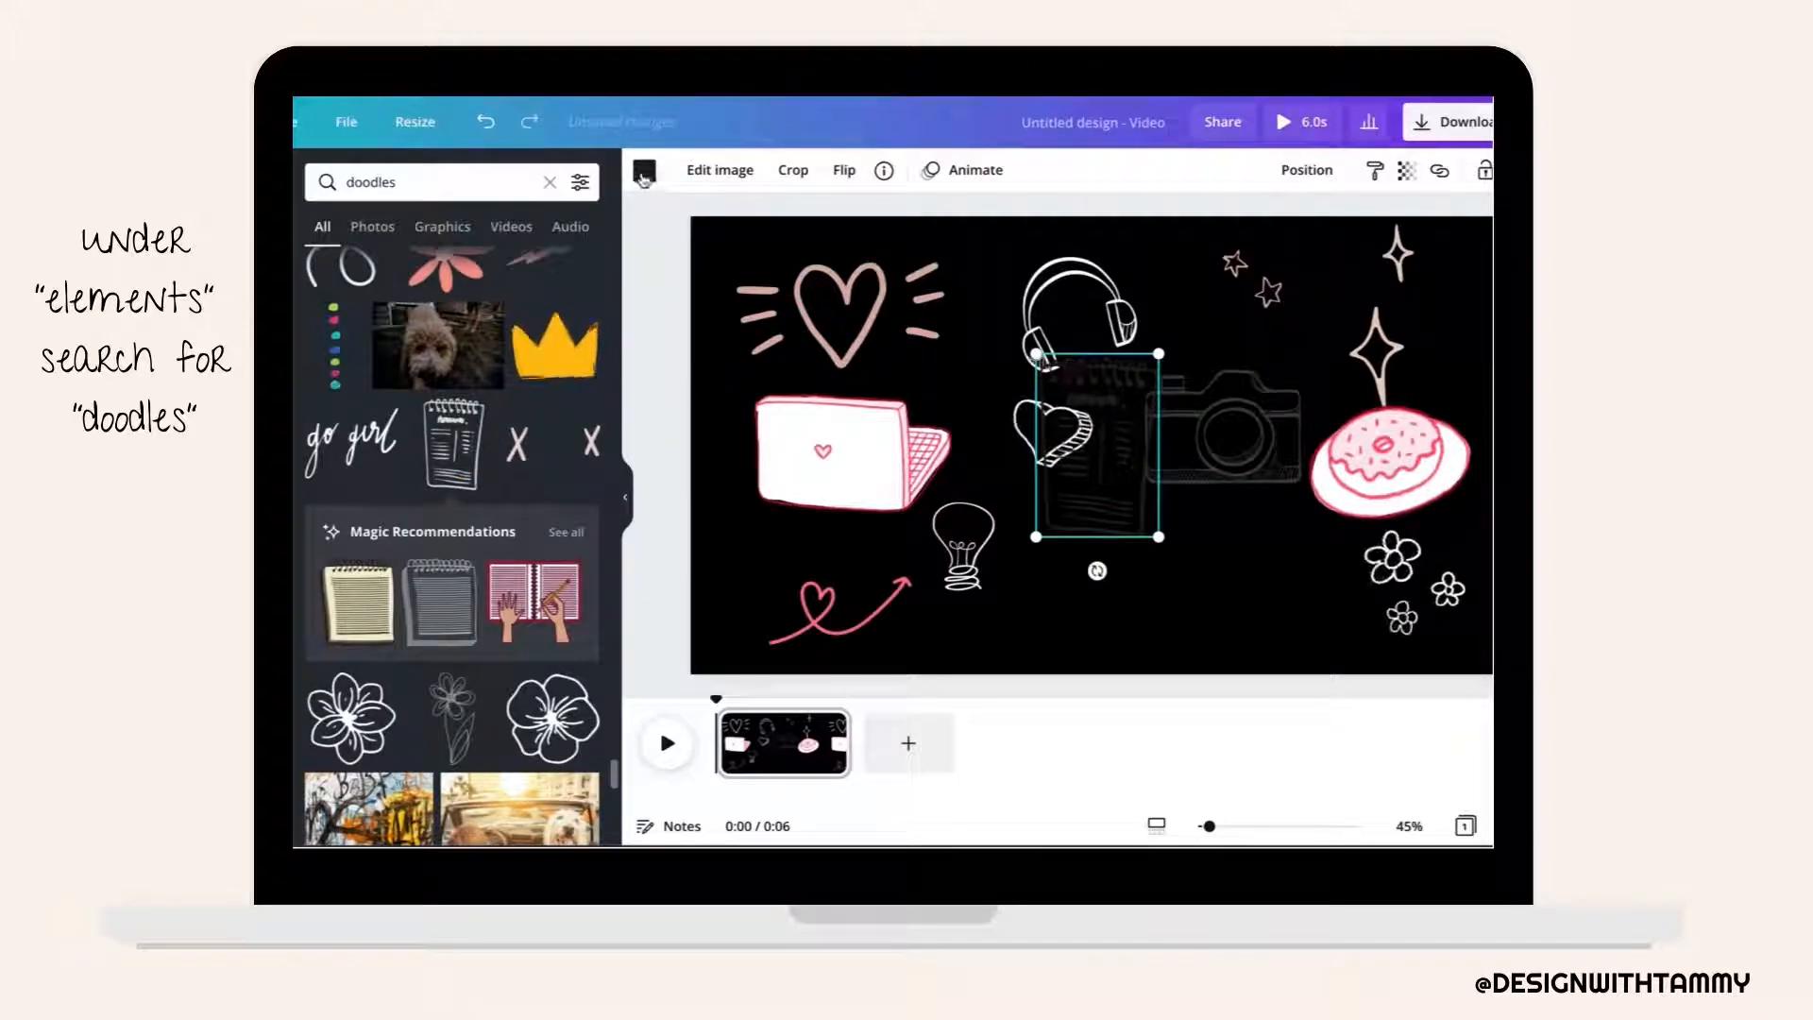
left_click(644, 170)
left_click(578, 709)
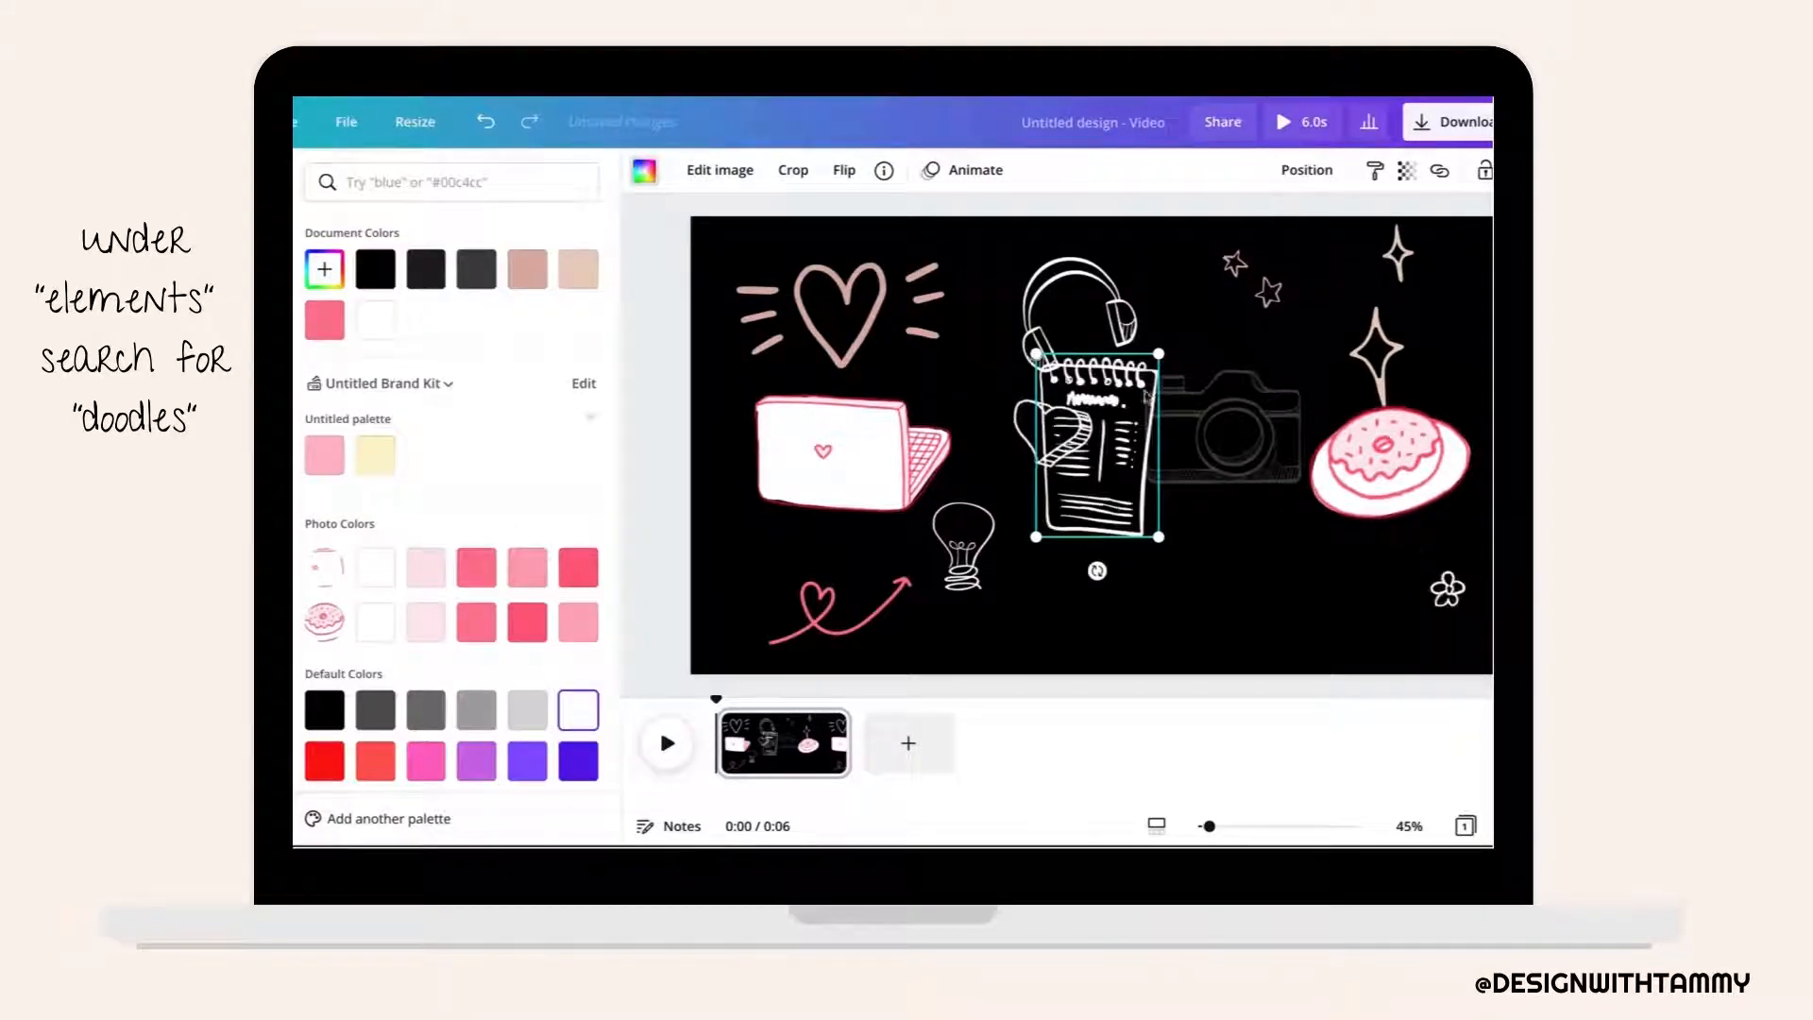
Place the notepad beside the light bulb and move the small 3D heart up between the laptop and the headphones.
mouse_move(1157, 355)
left_mouse_down()
mouse_move(1095, 455)
mouse_move(1162, 349)
left_mouse_up()
mouse_move(1108, 504)
left_mouse_down()
mouse_move(1170, 582)
mouse_move(1086, 537)
left_mouse_up()
left_click(1043, 429)
scroll(483, 663, "down", 2)
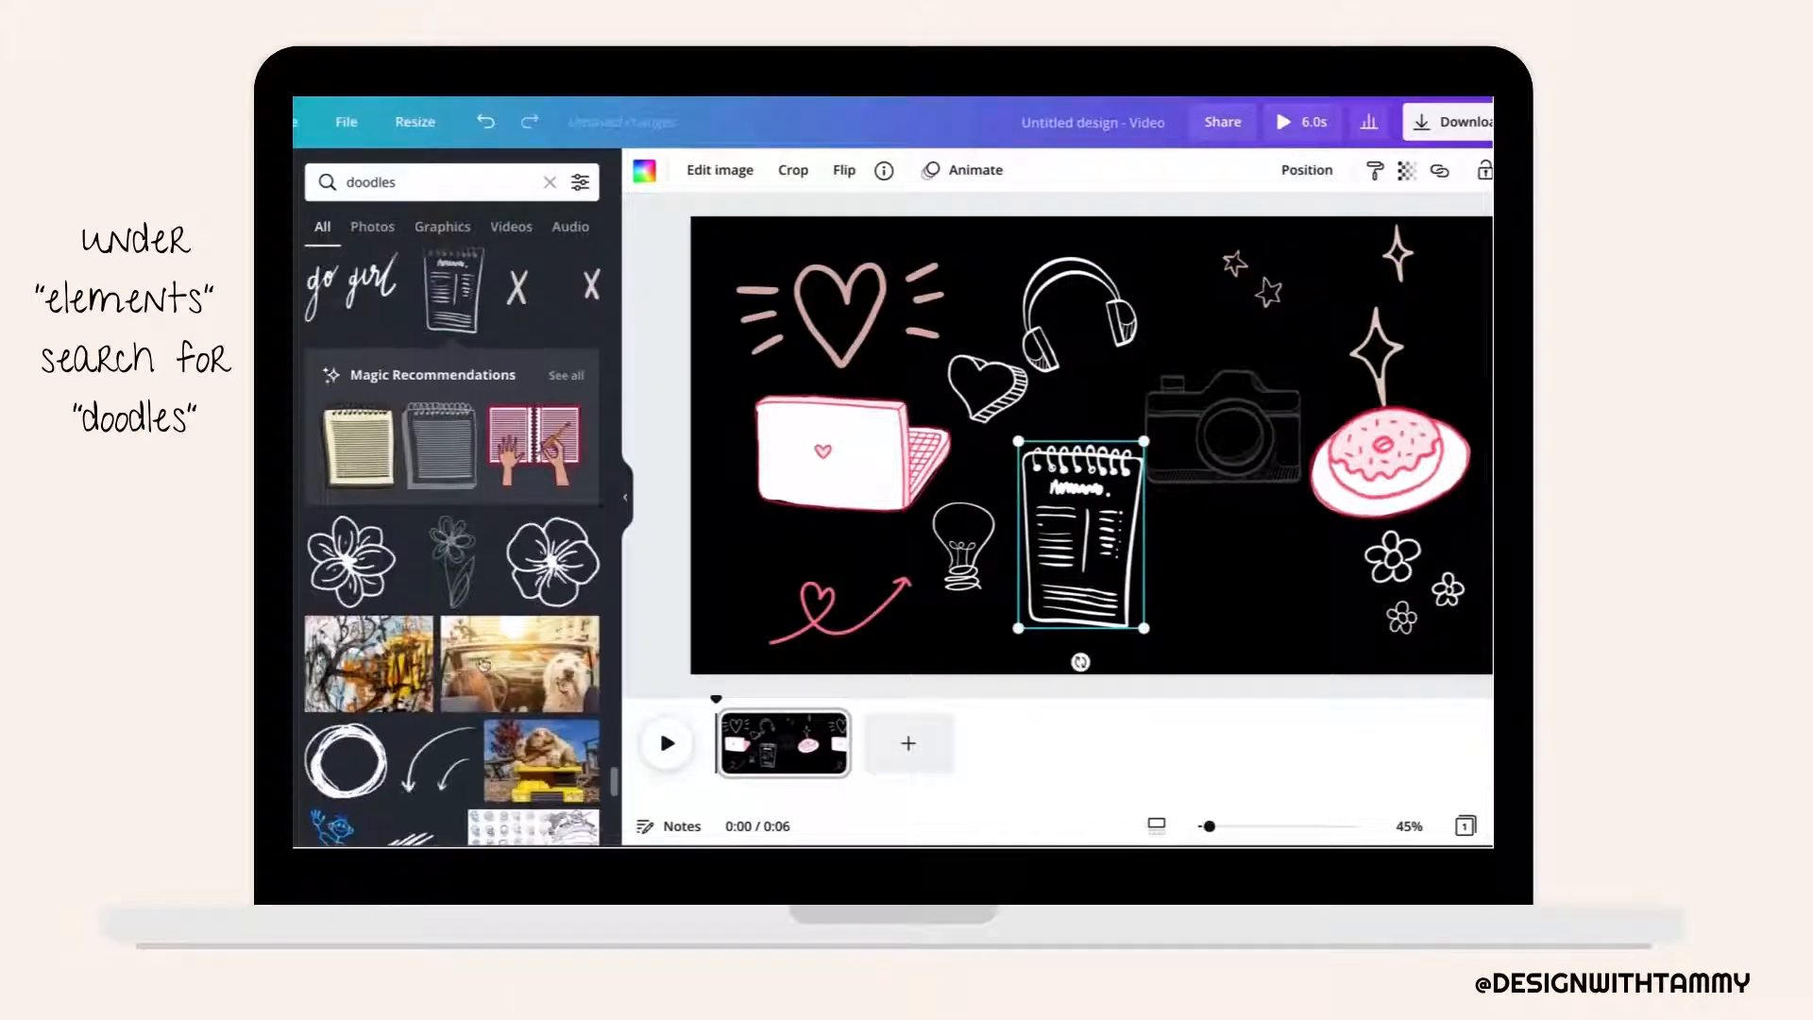
Add the "go girl" lettering from the doodle results, recolour it pale yellow and place it reduced below the camera.
left_click(566, 376)
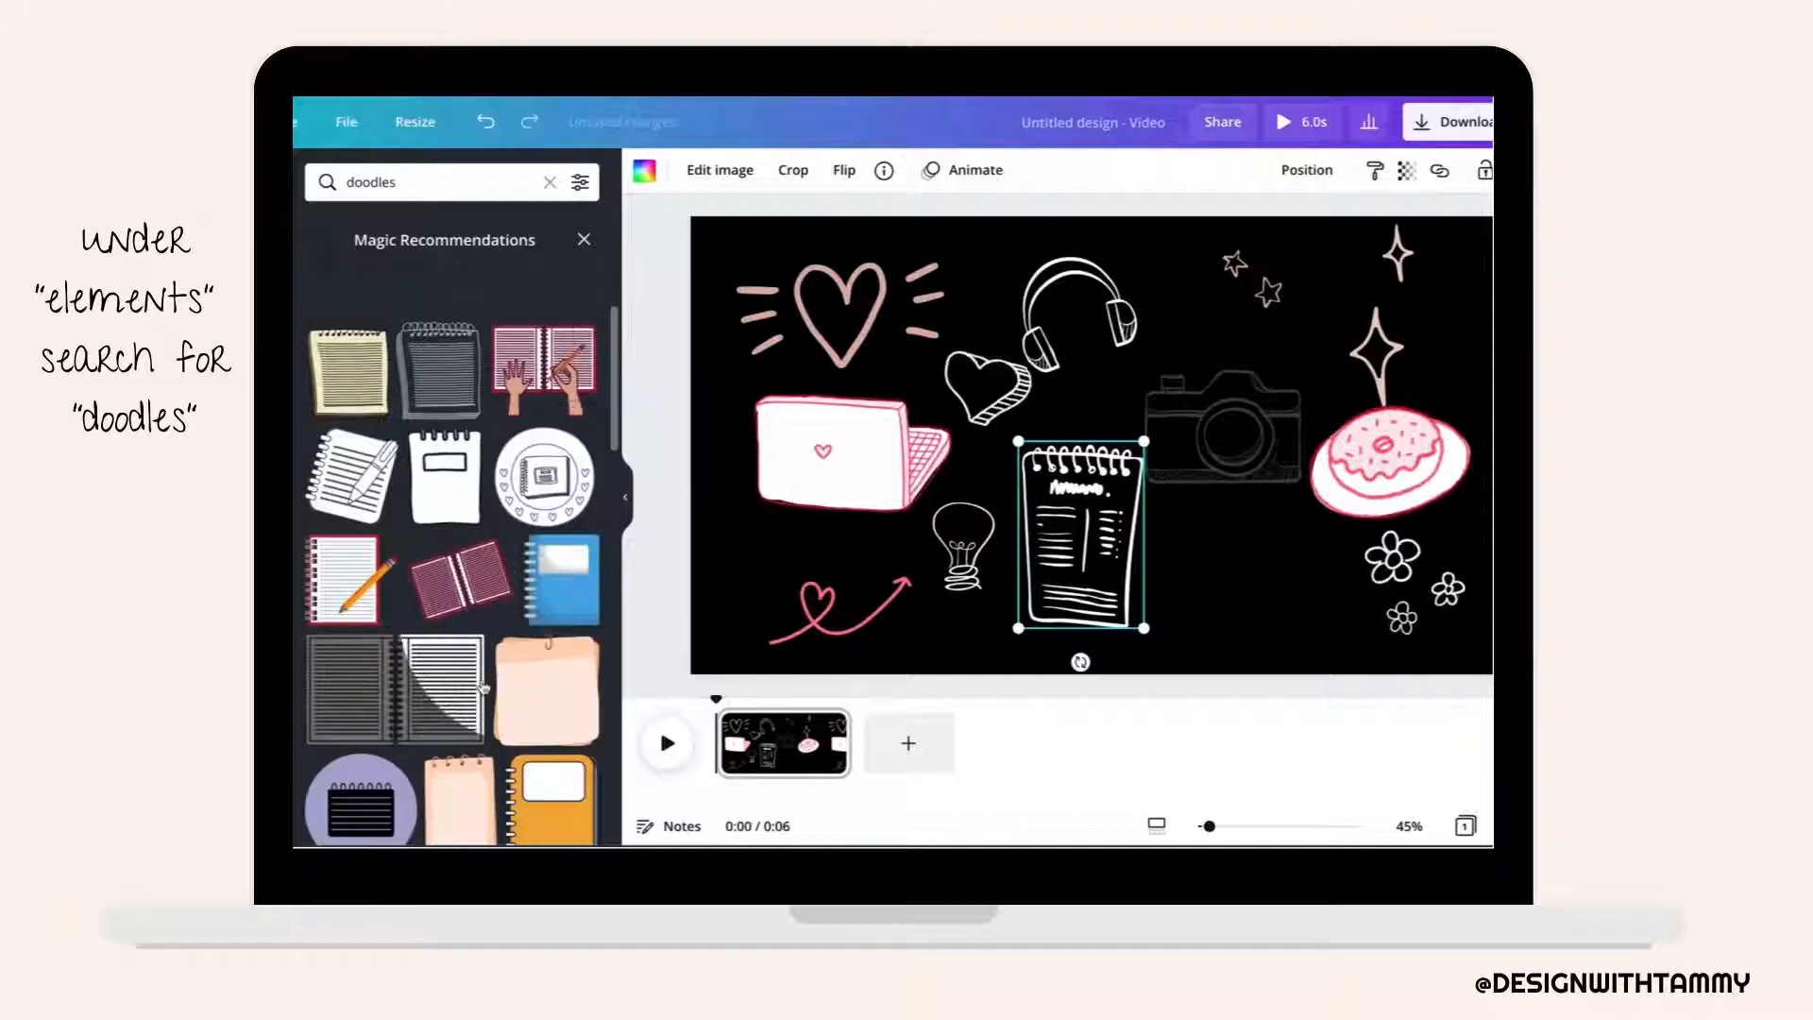
left_click(584, 239)
scroll(439, 567, "down", 10)
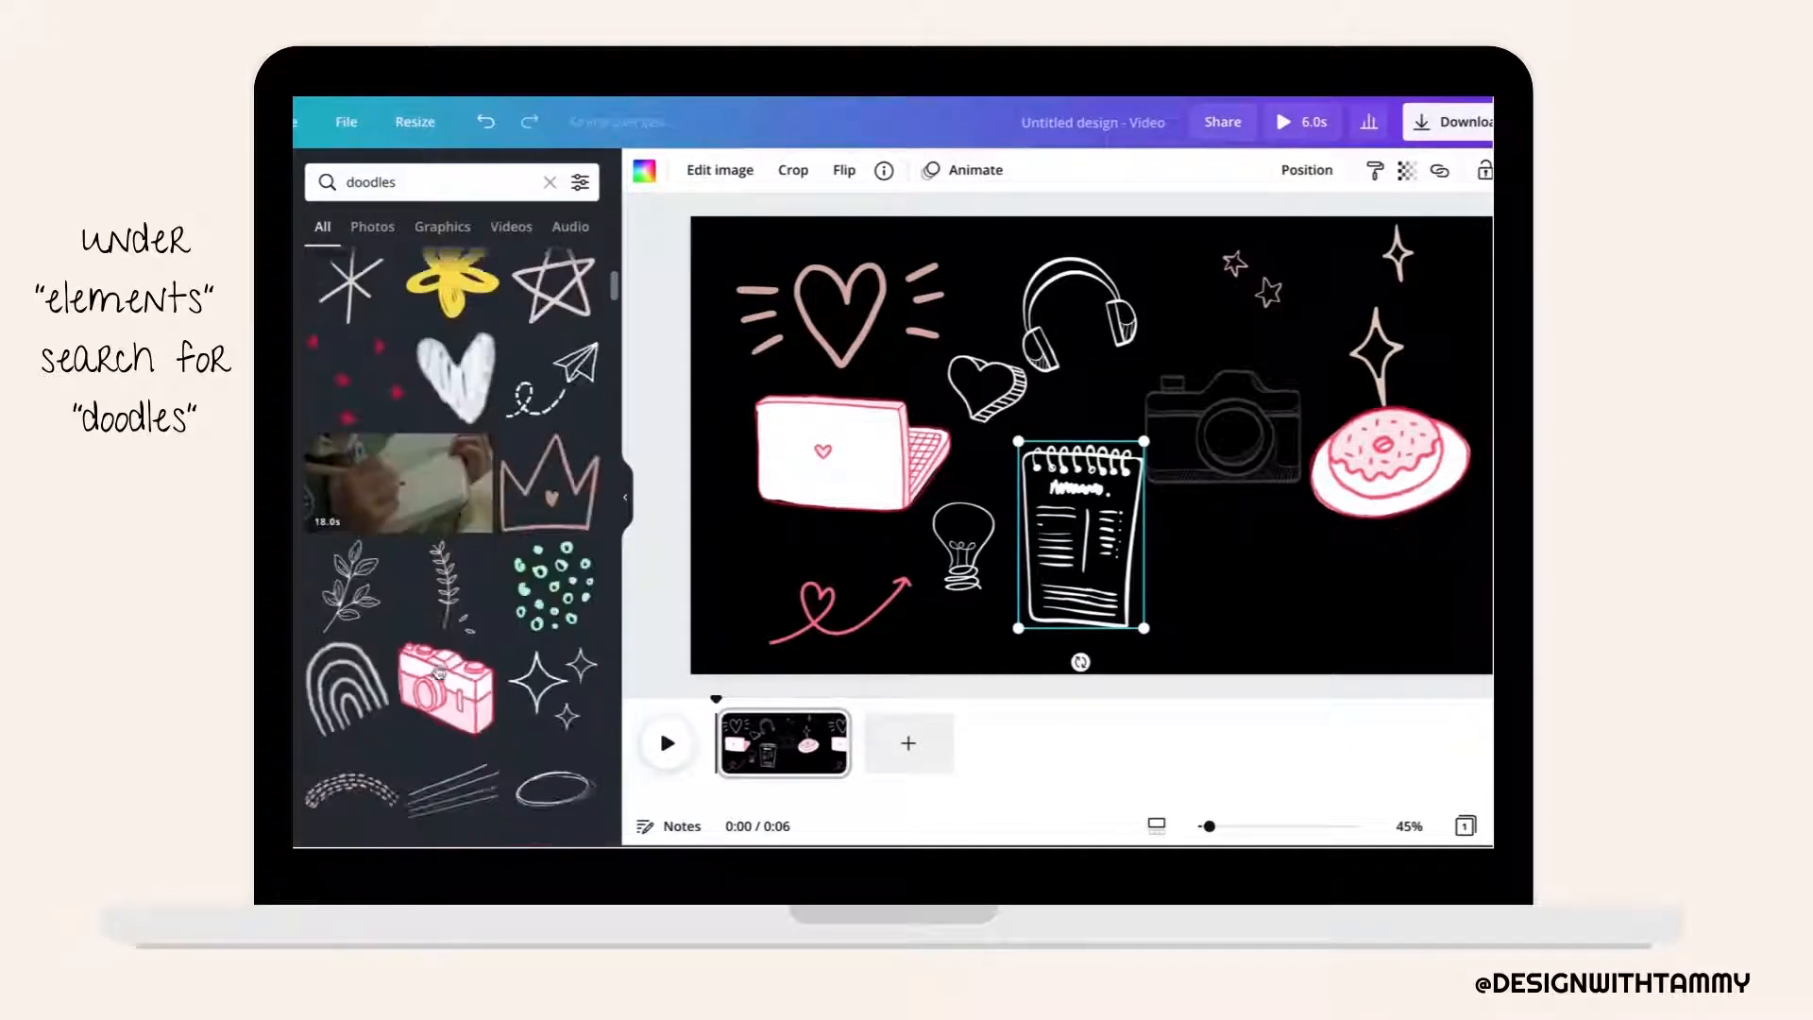
scroll(438, 673, "down", 15)
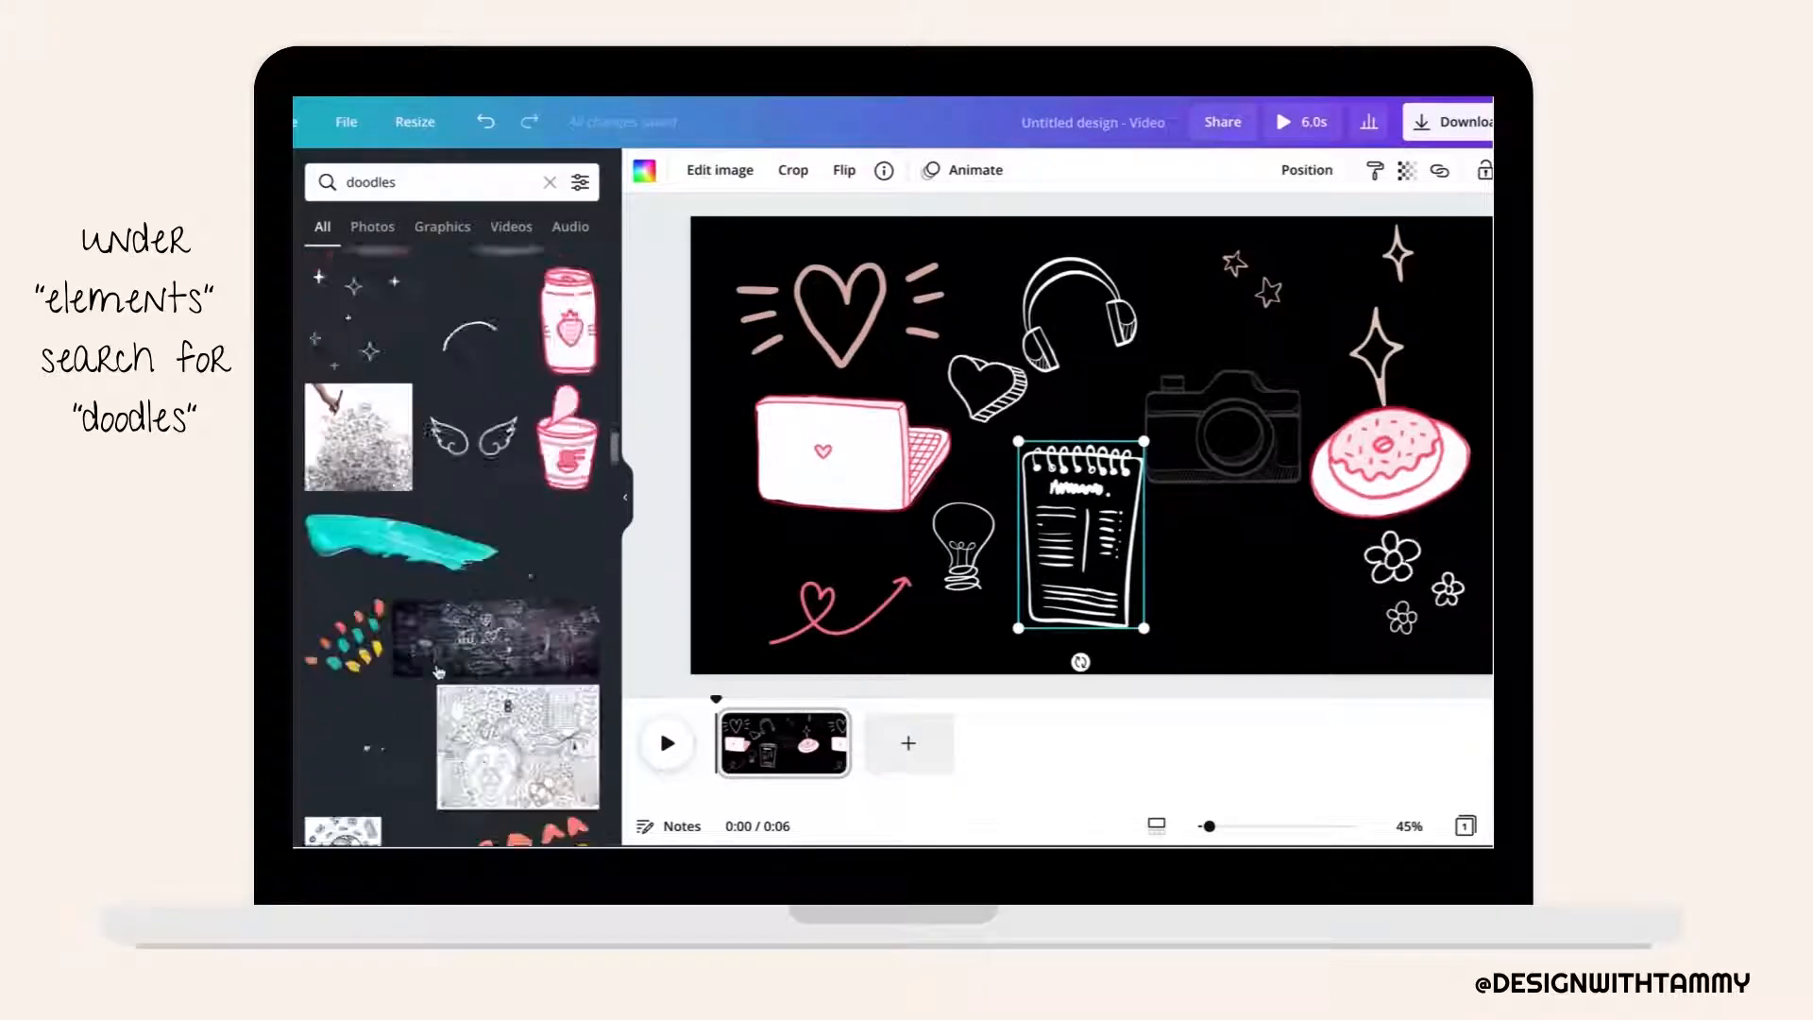
scroll(438, 671, "down", 15)
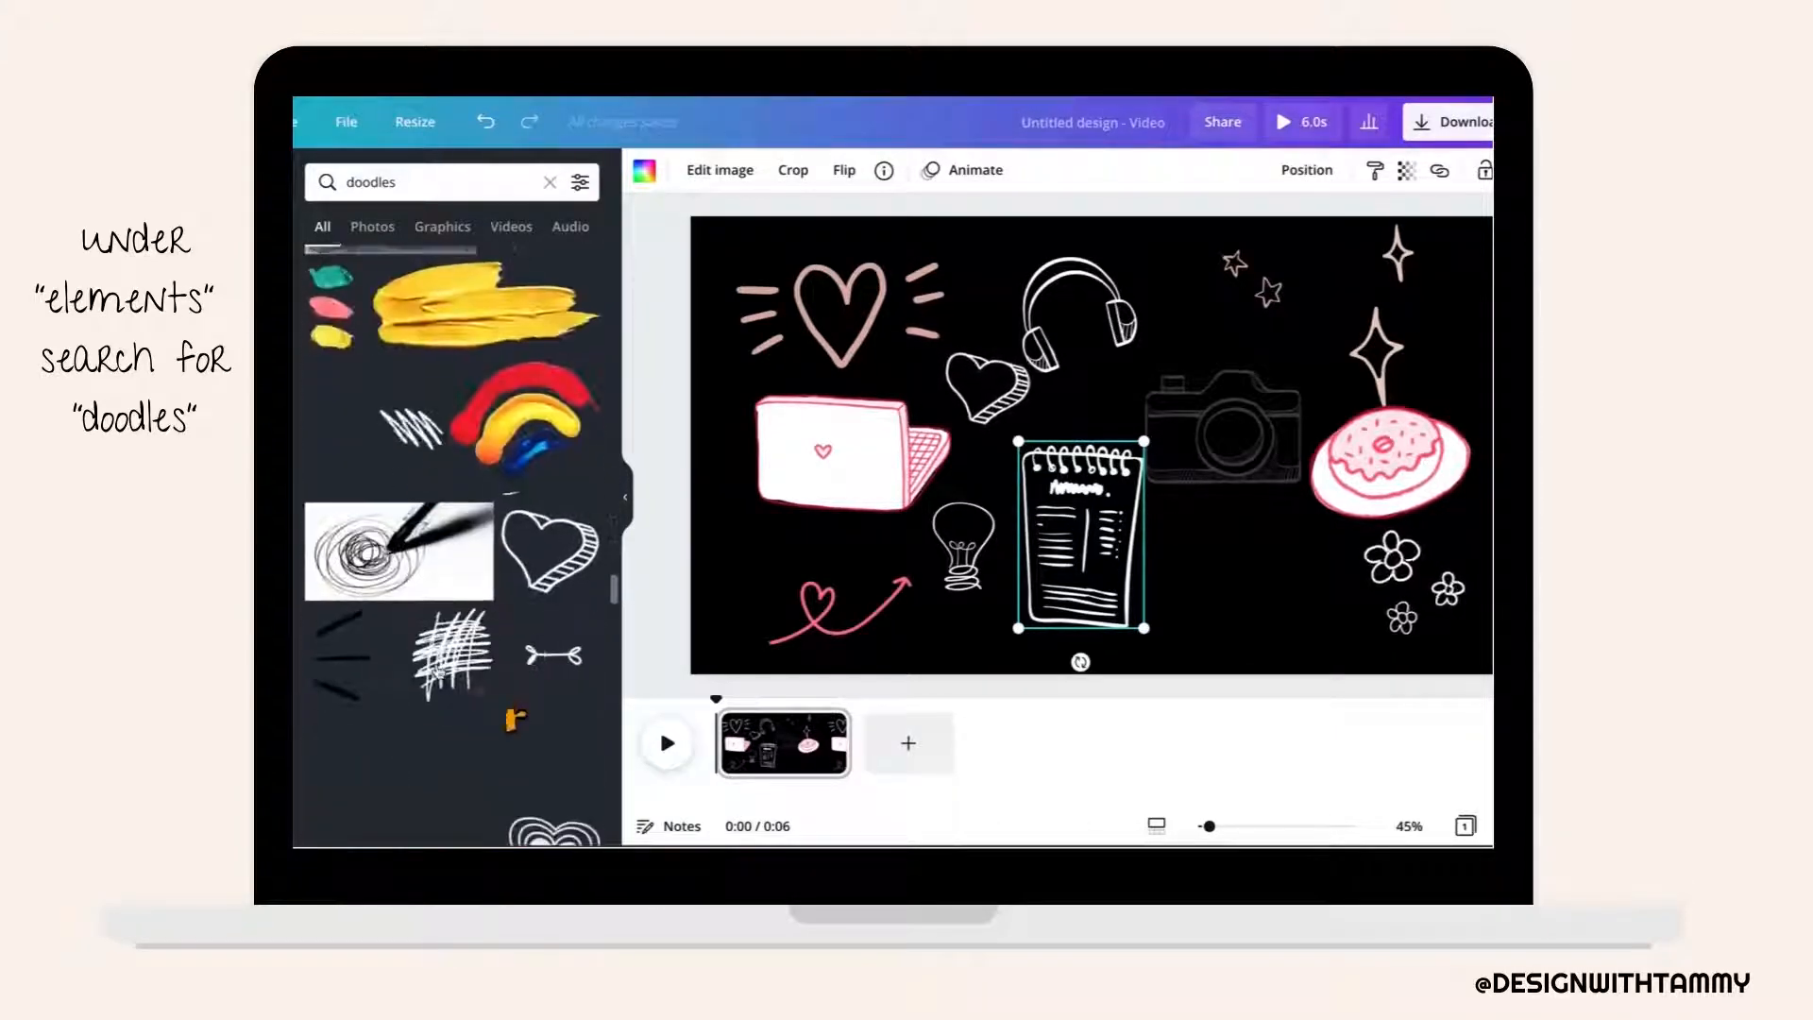
scroll(438, 671, "down", 15)
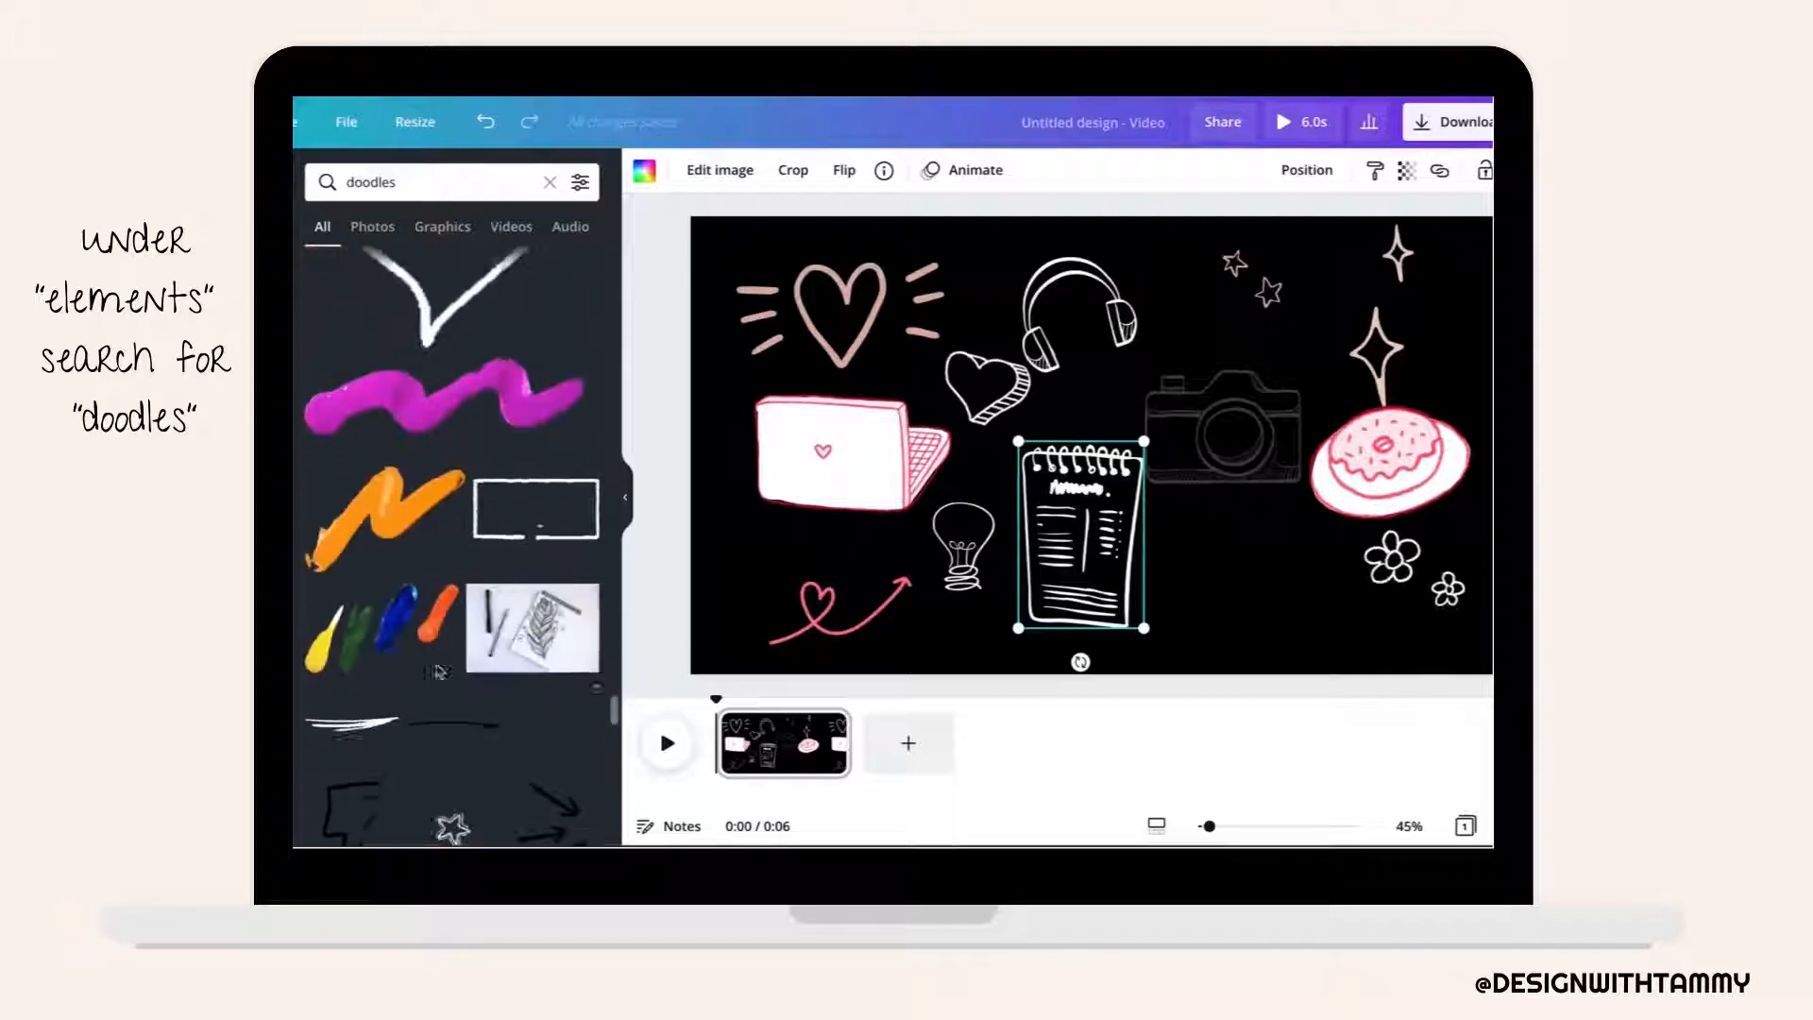
scroll(438, 672, "down", 15)
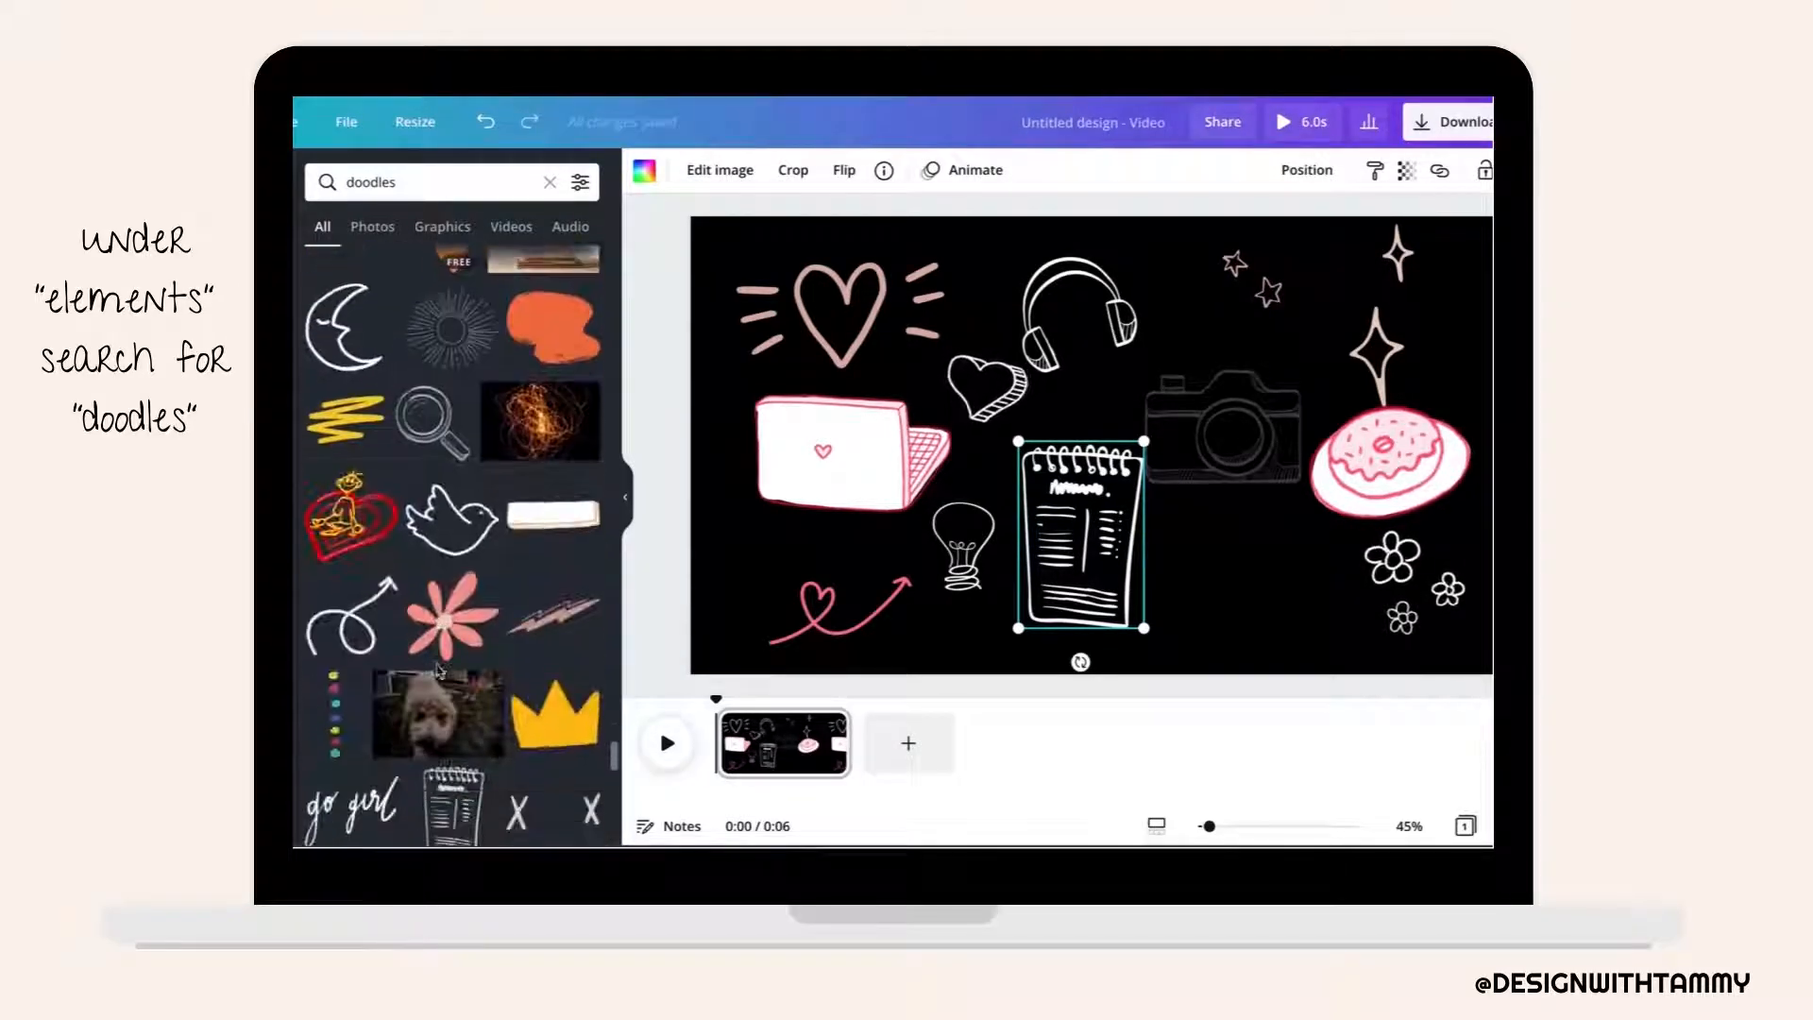
scroll(438, 671, "down", 3)
scroll(438, 671, "up", 2)
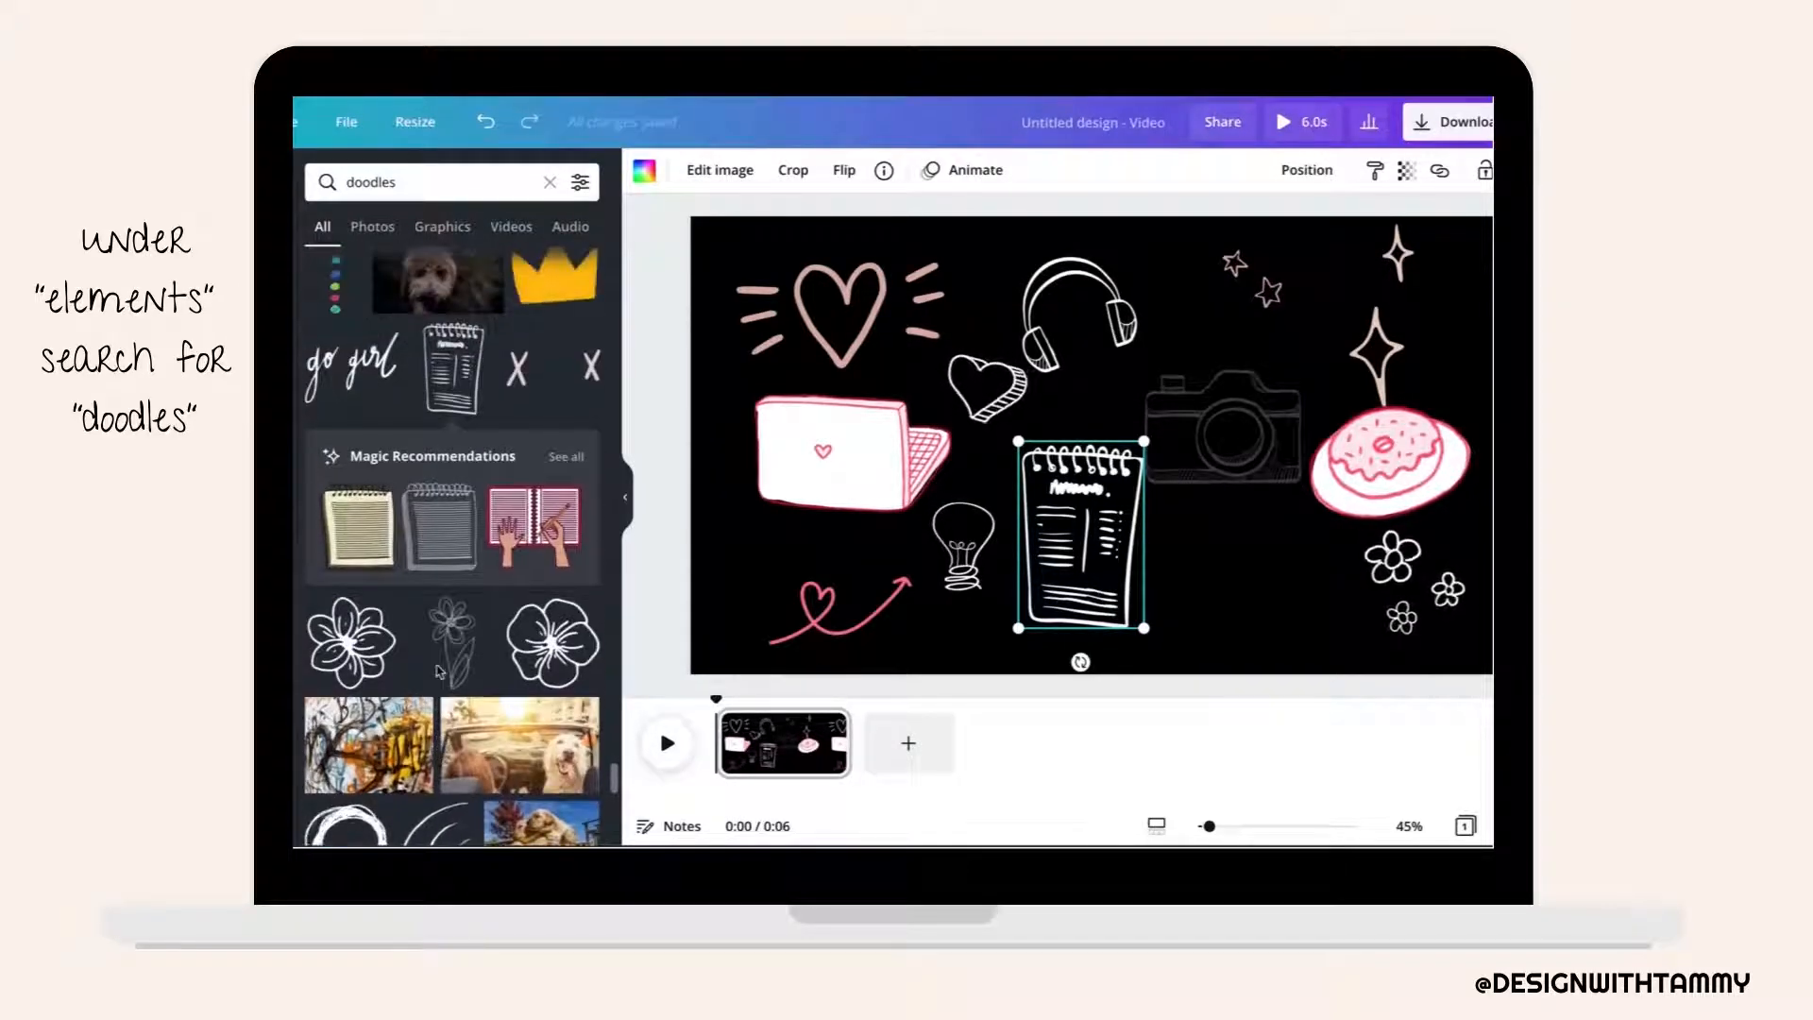
left_click(377, 371)
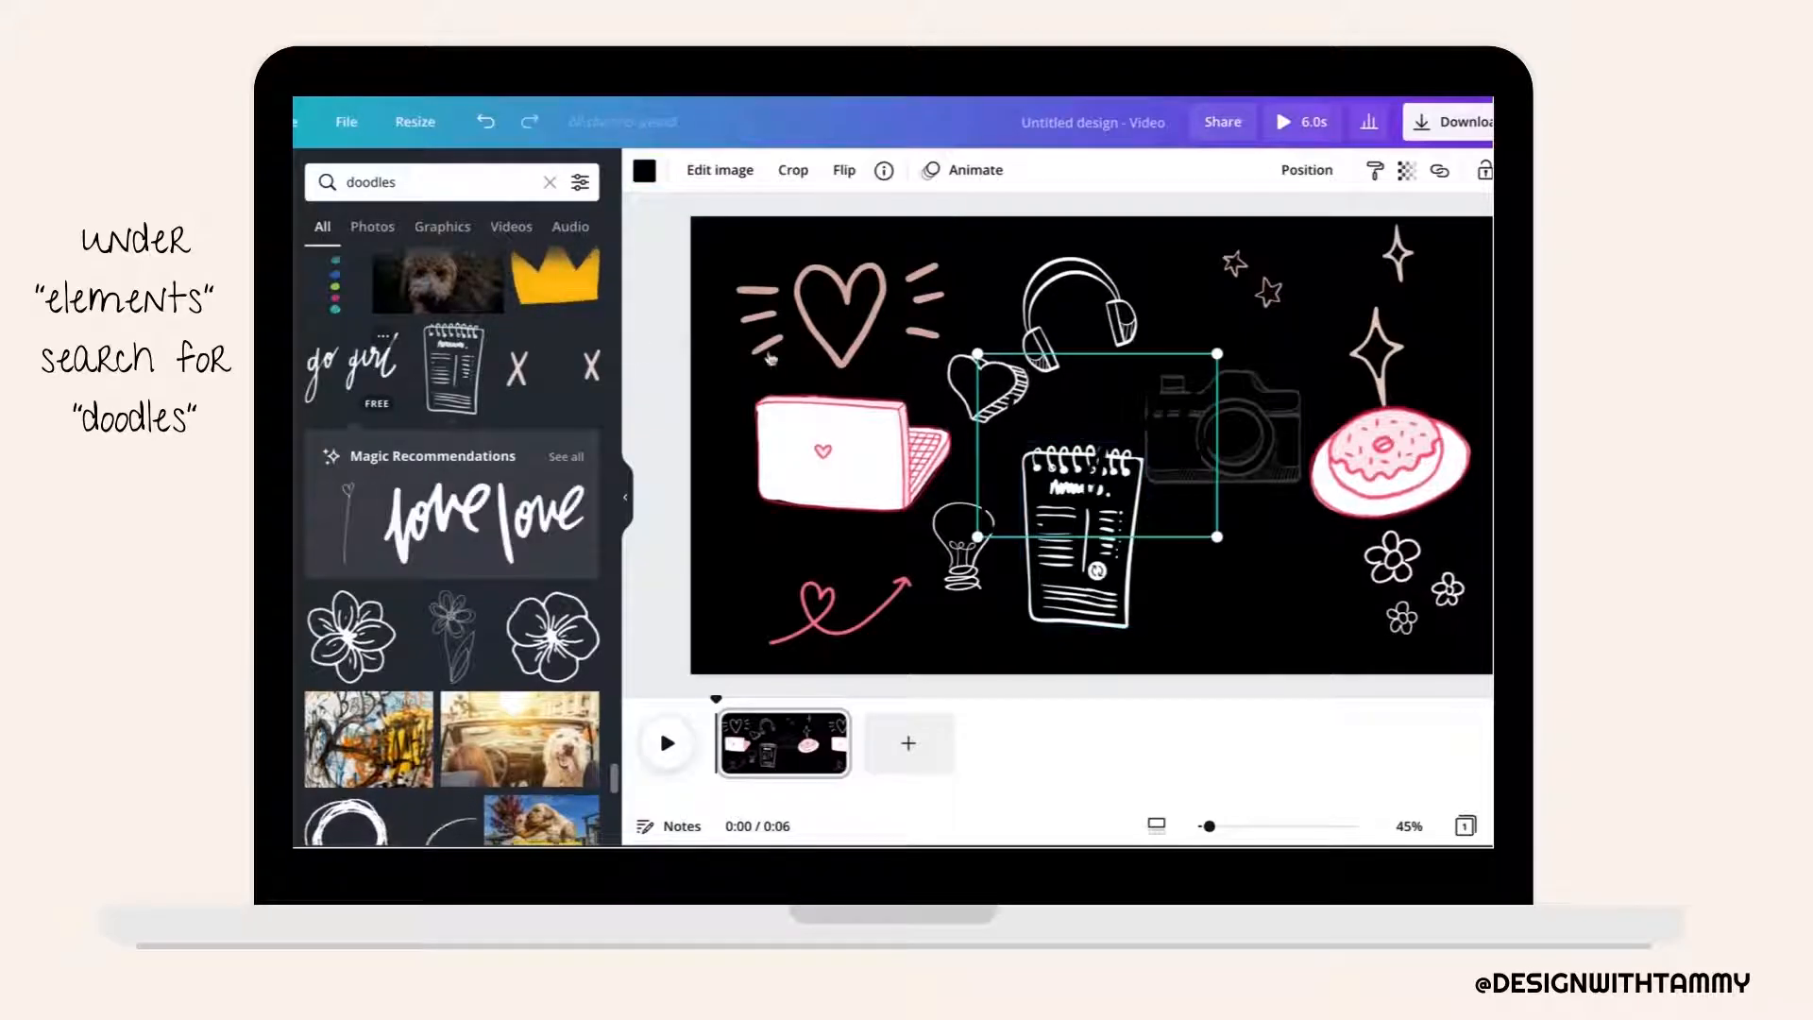
left_click(643, 173)
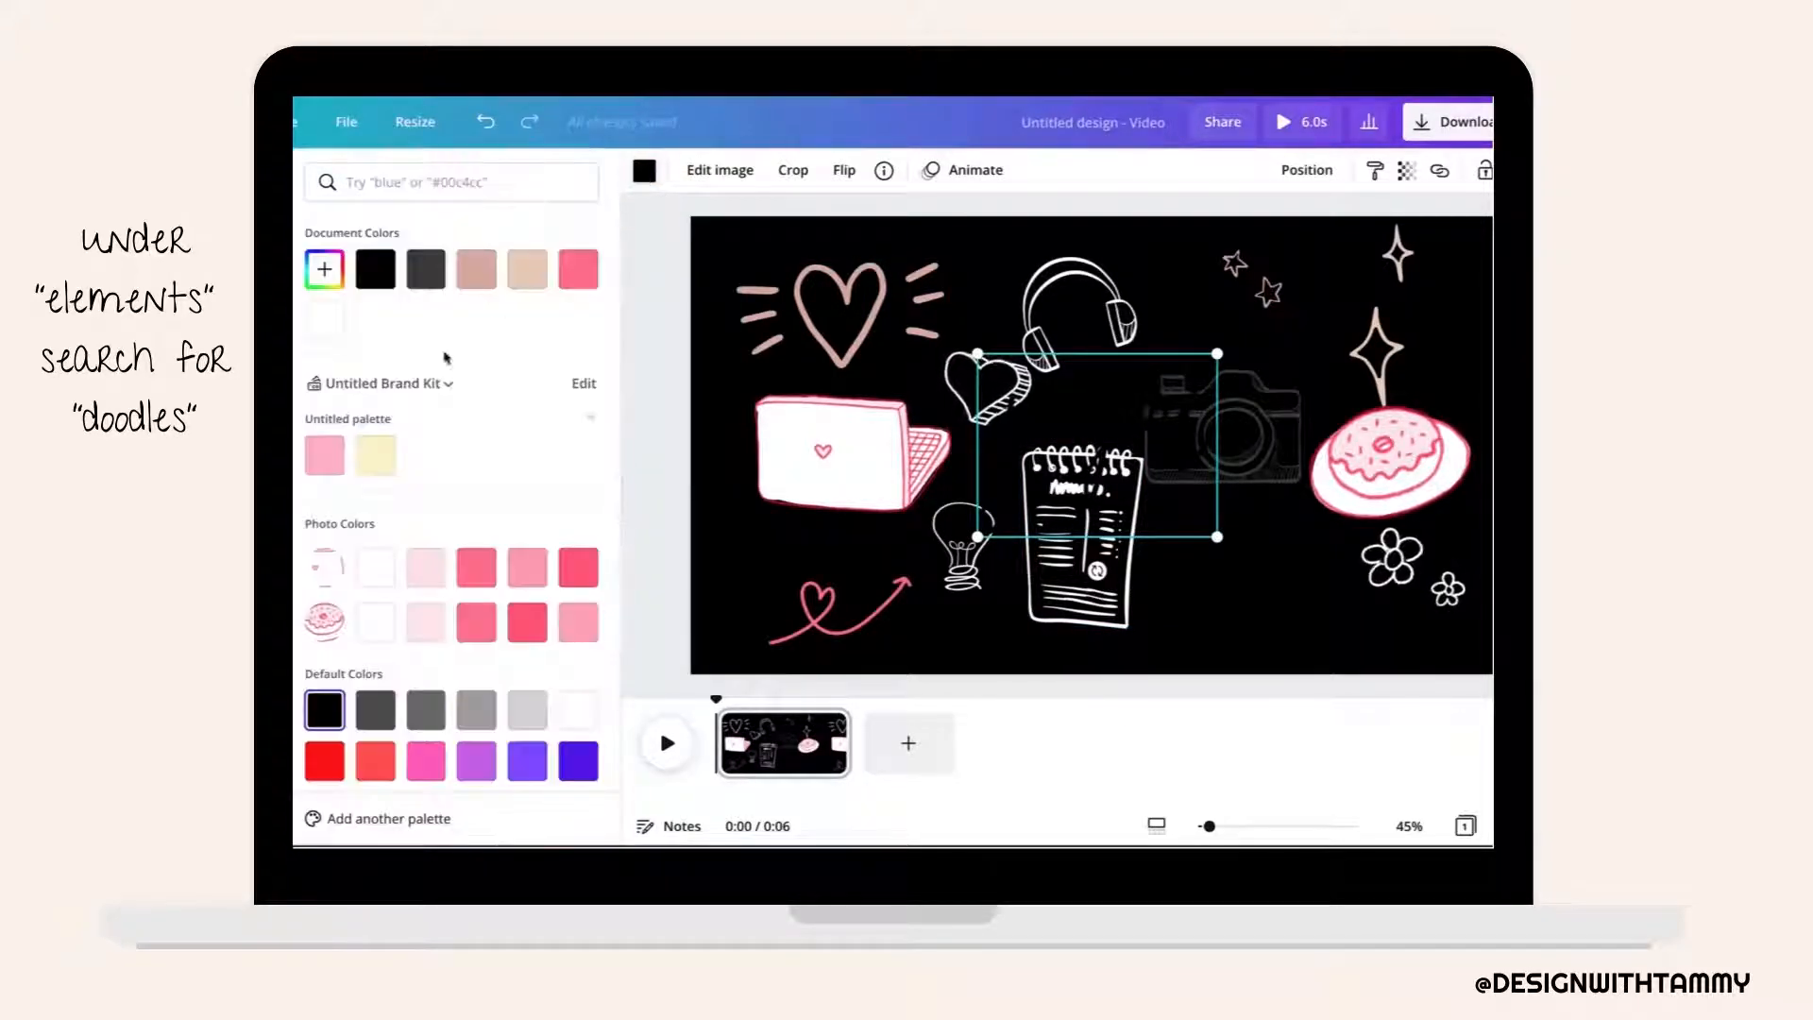
left_click(375, 455)
left_click_drag(1188, 408, 1288, 523)
Search the elements for doodles again, add the hand-drawn outline heart from further down the results and recolour it pale yellow.
left_click(295, 284)
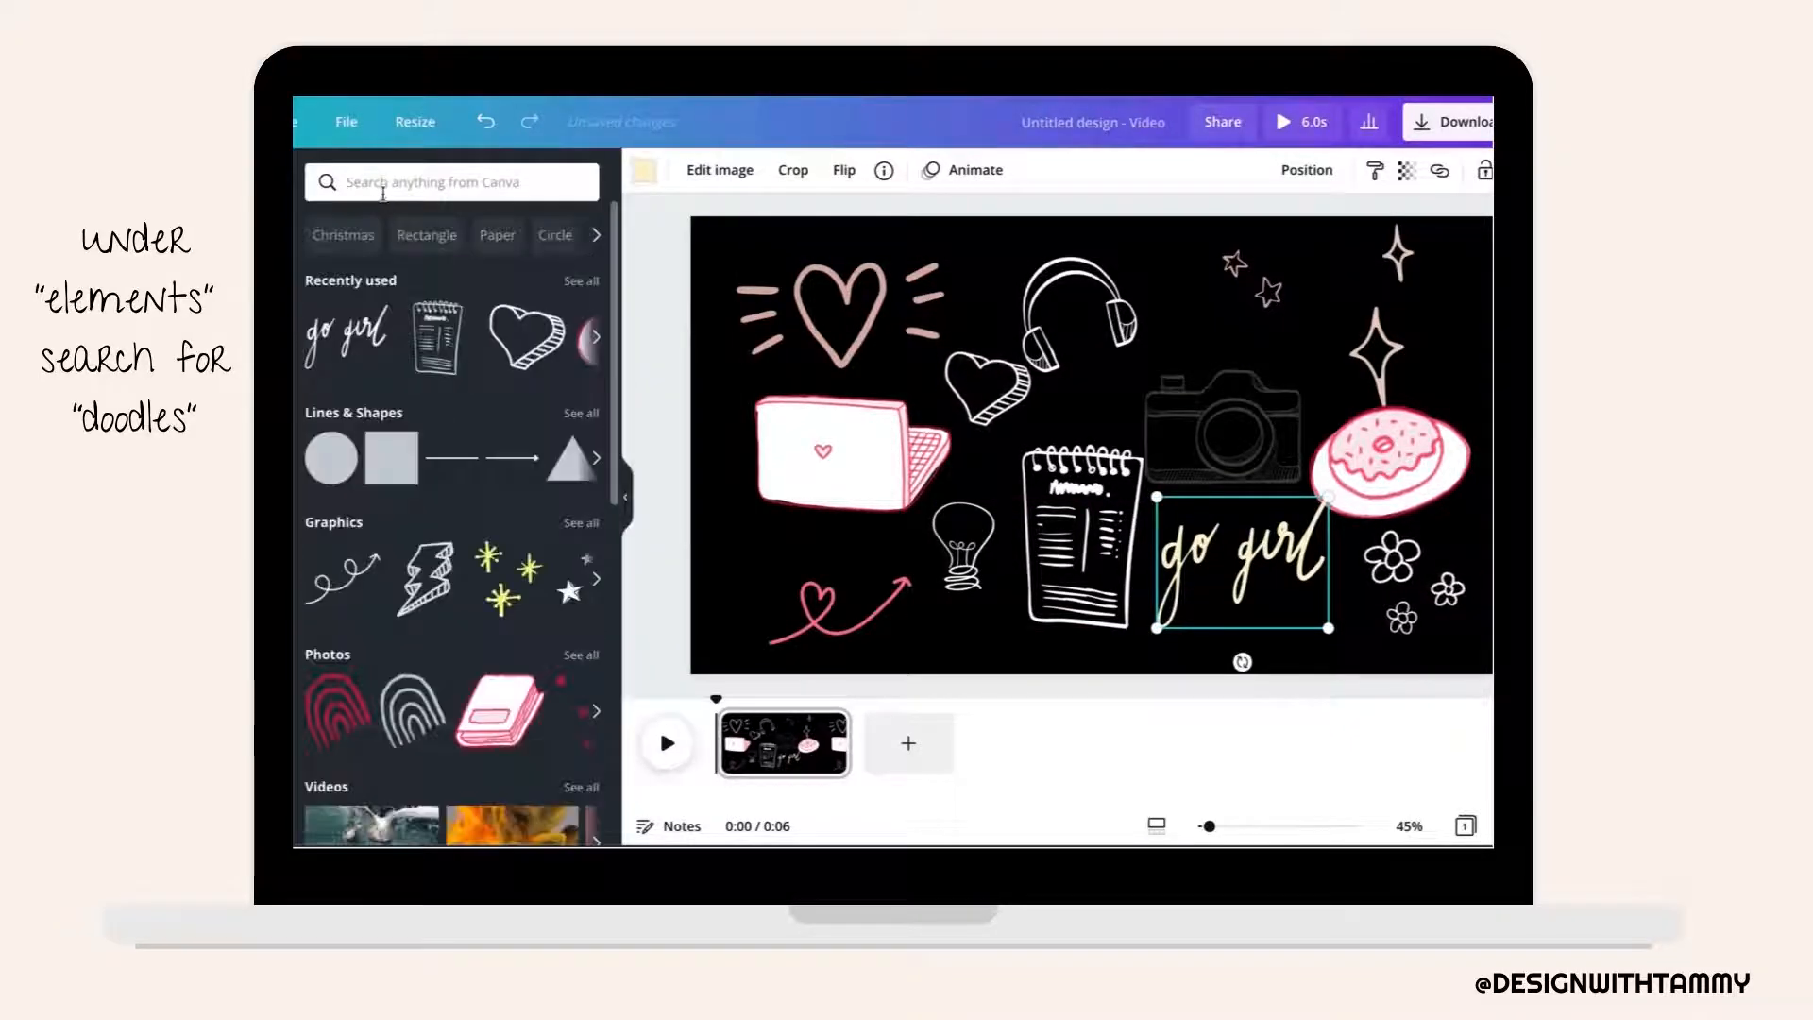
left_click(383, 184)
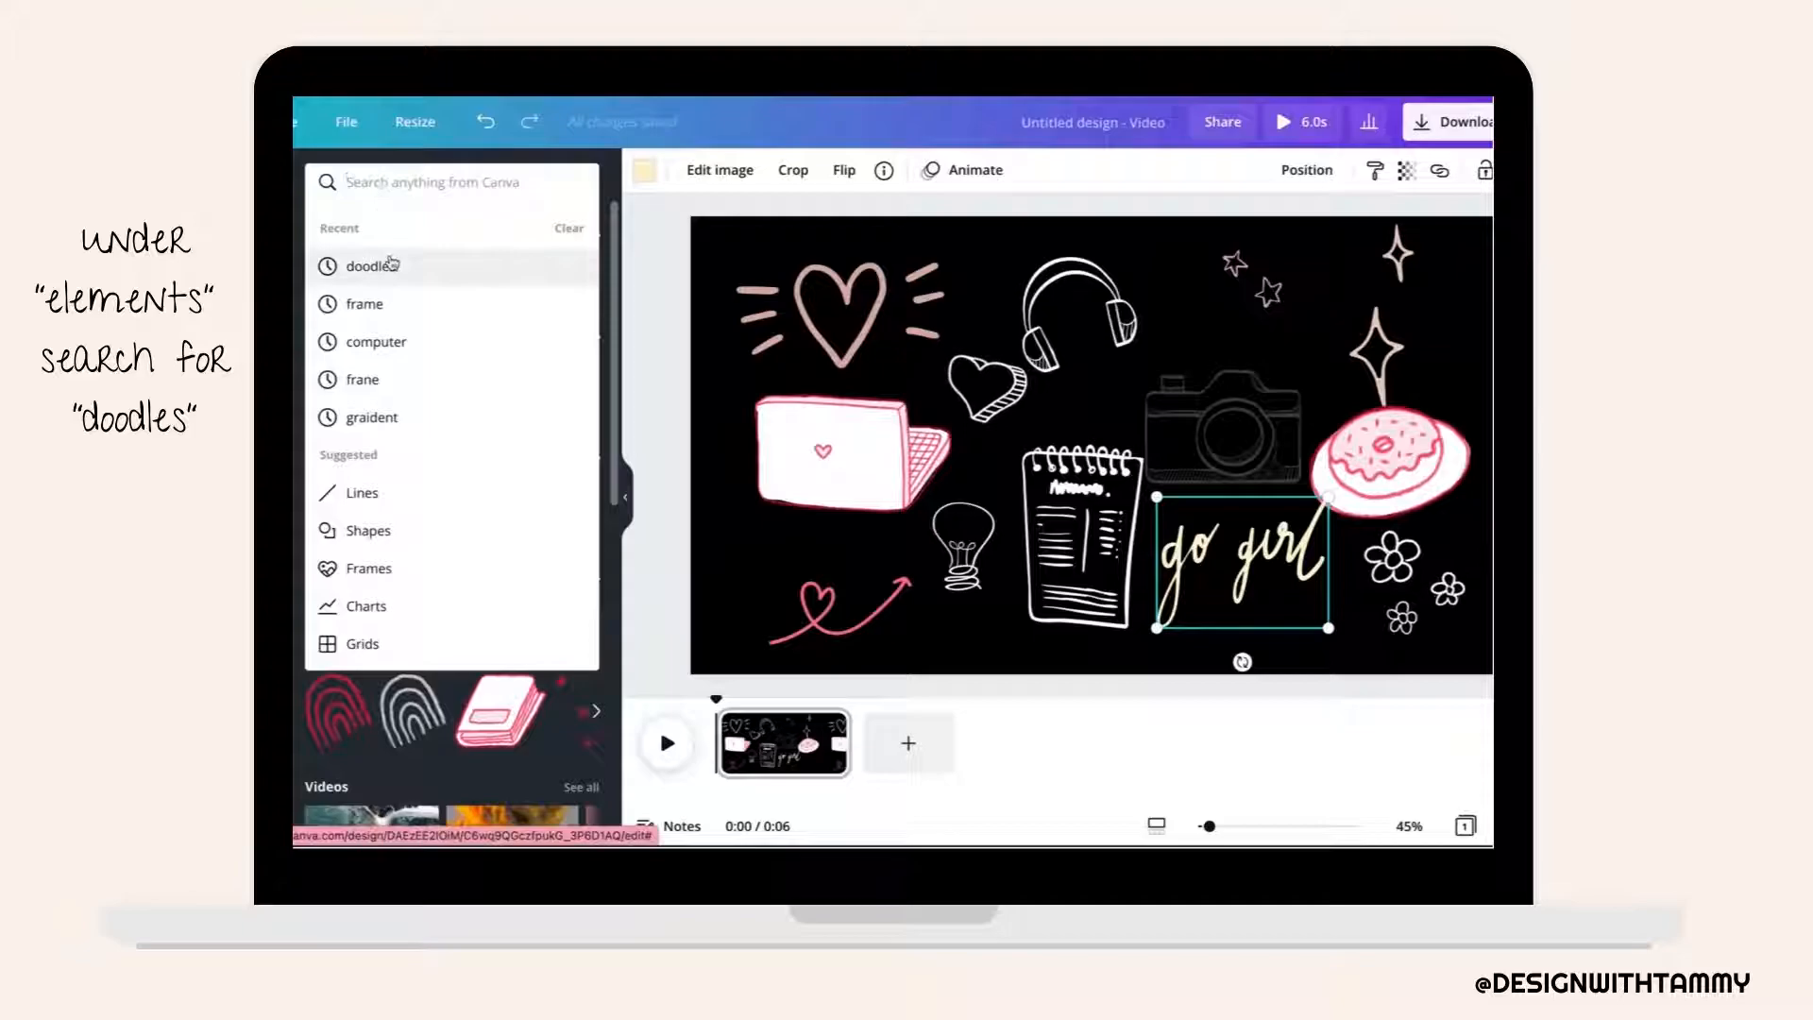
left_click(373, 260)
scroll(424, 666, "down", 10)
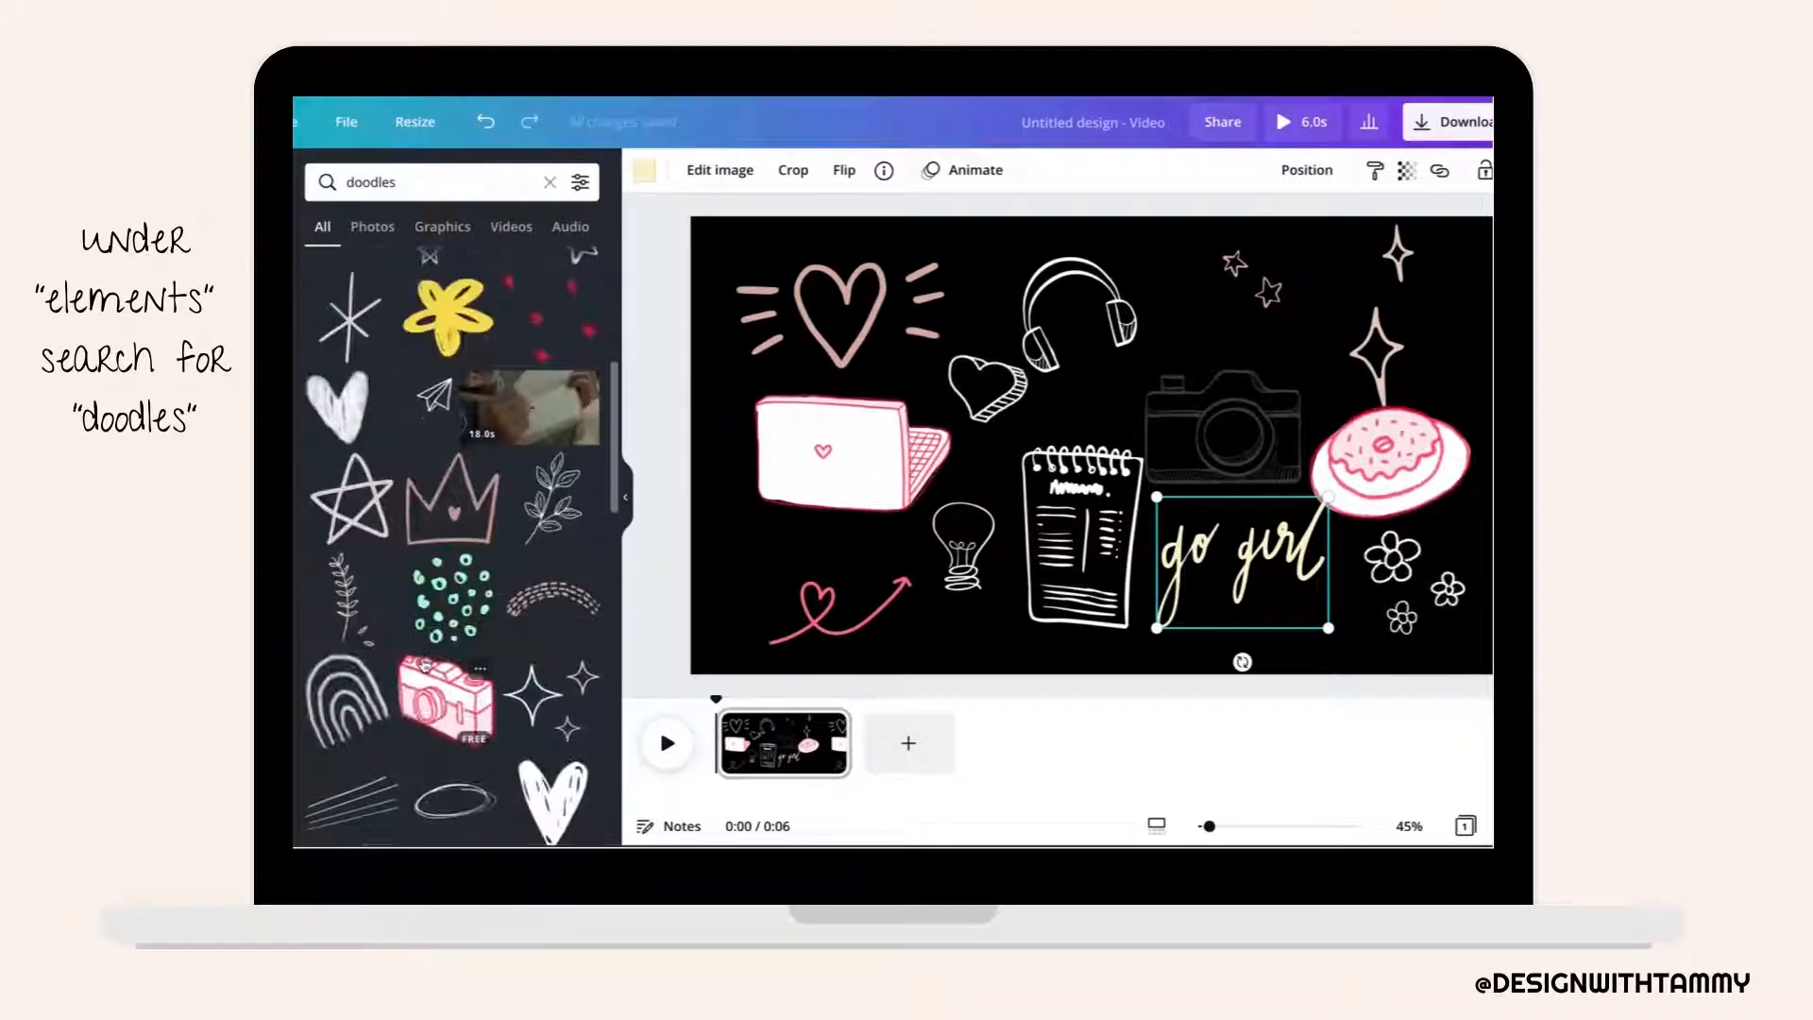
scroll(424, 666, "down", 4)
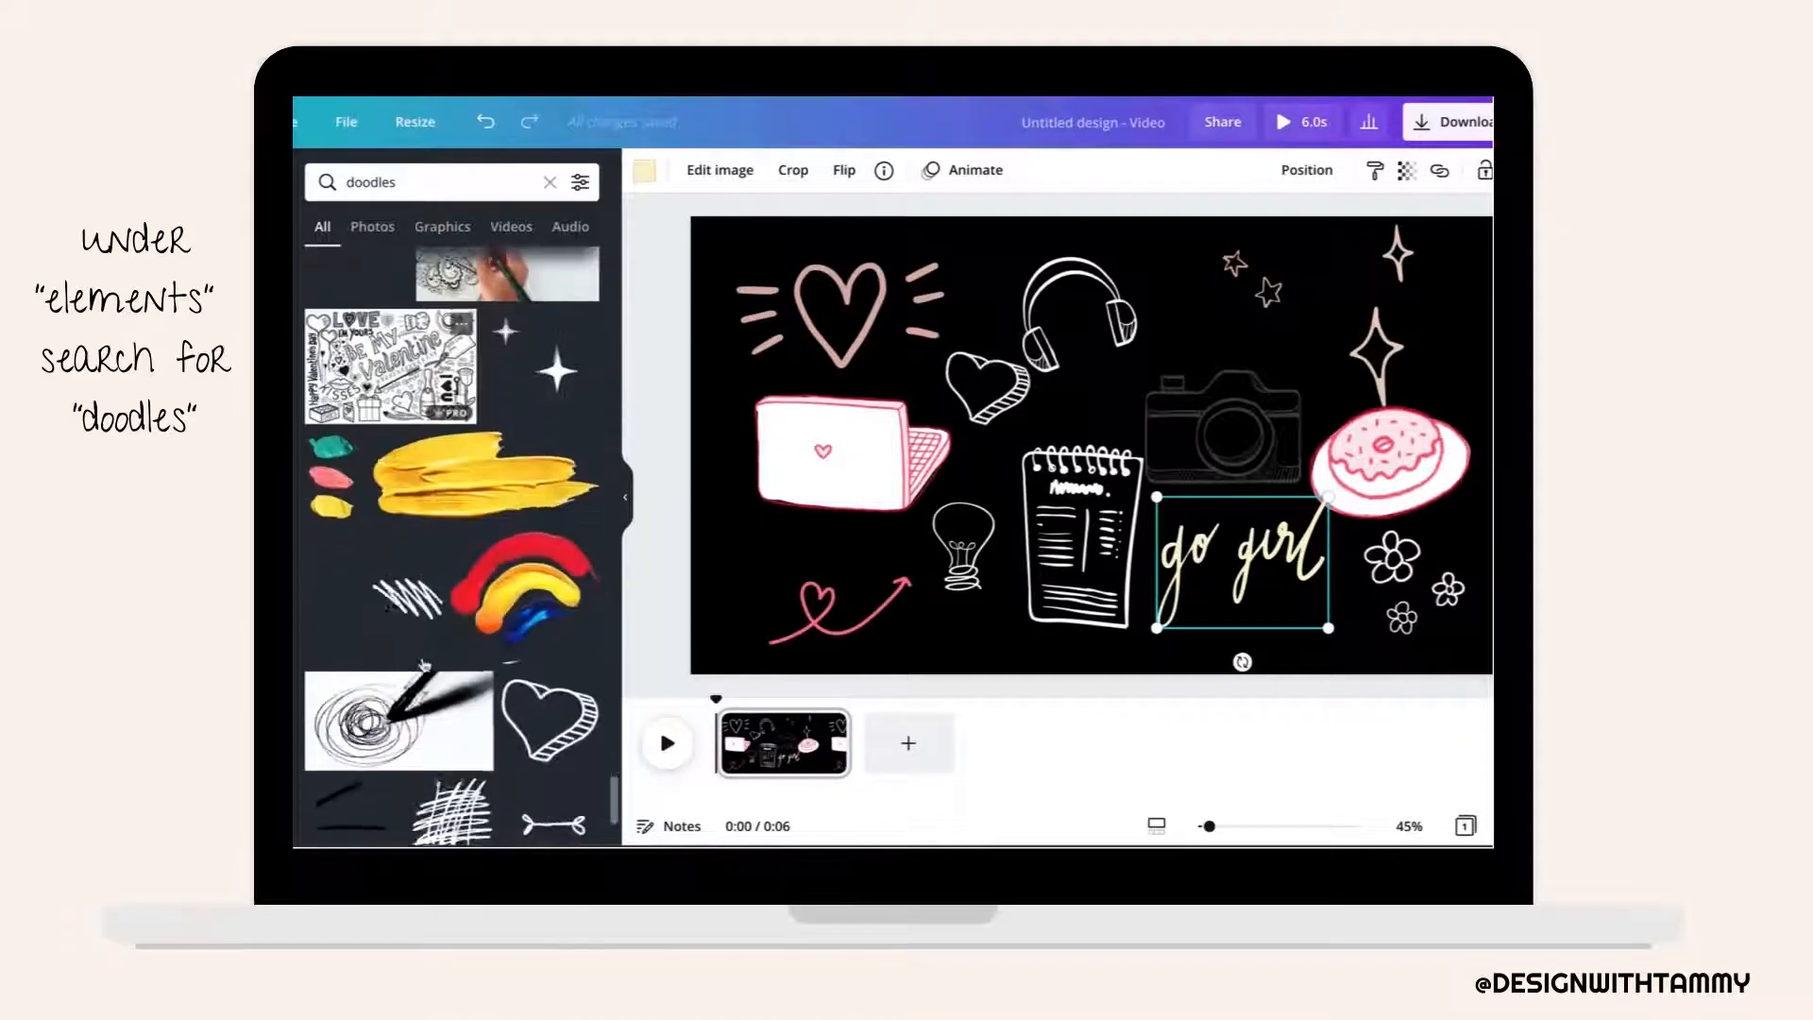
scroll(422, 664, "down", 6)
scroll(425, 661, "down", 4)
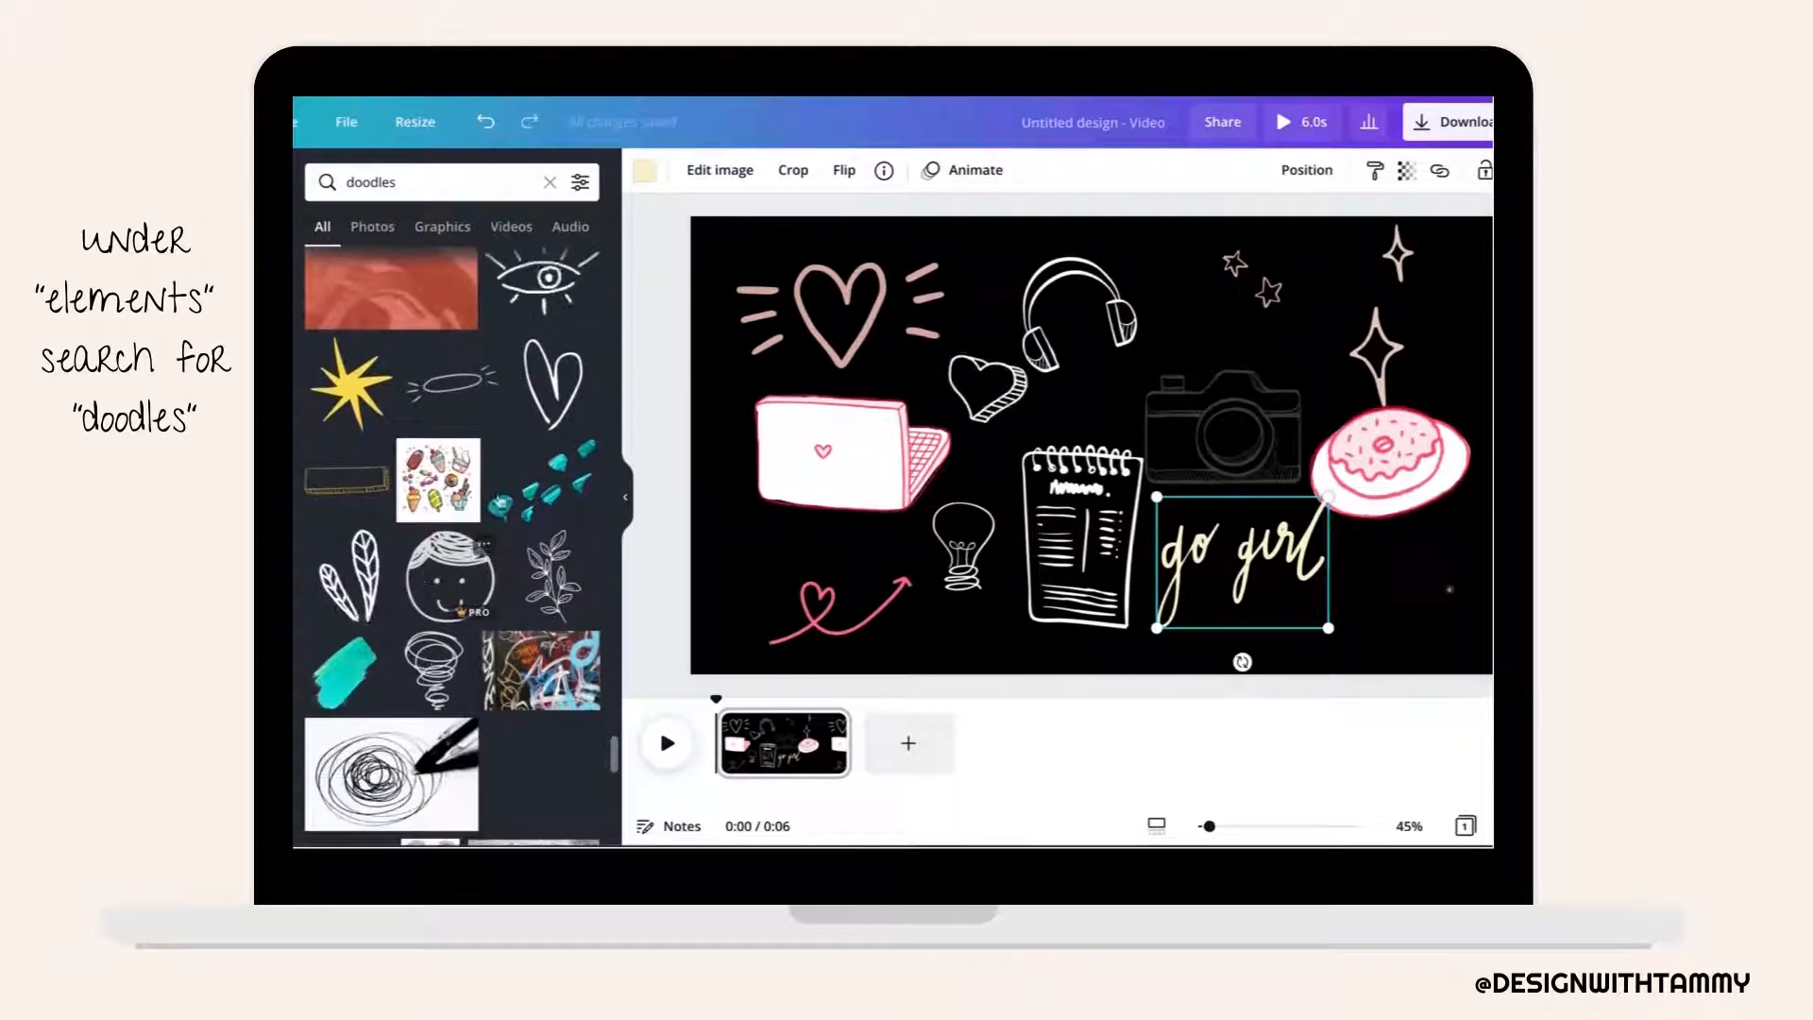
left_click(558, 387)
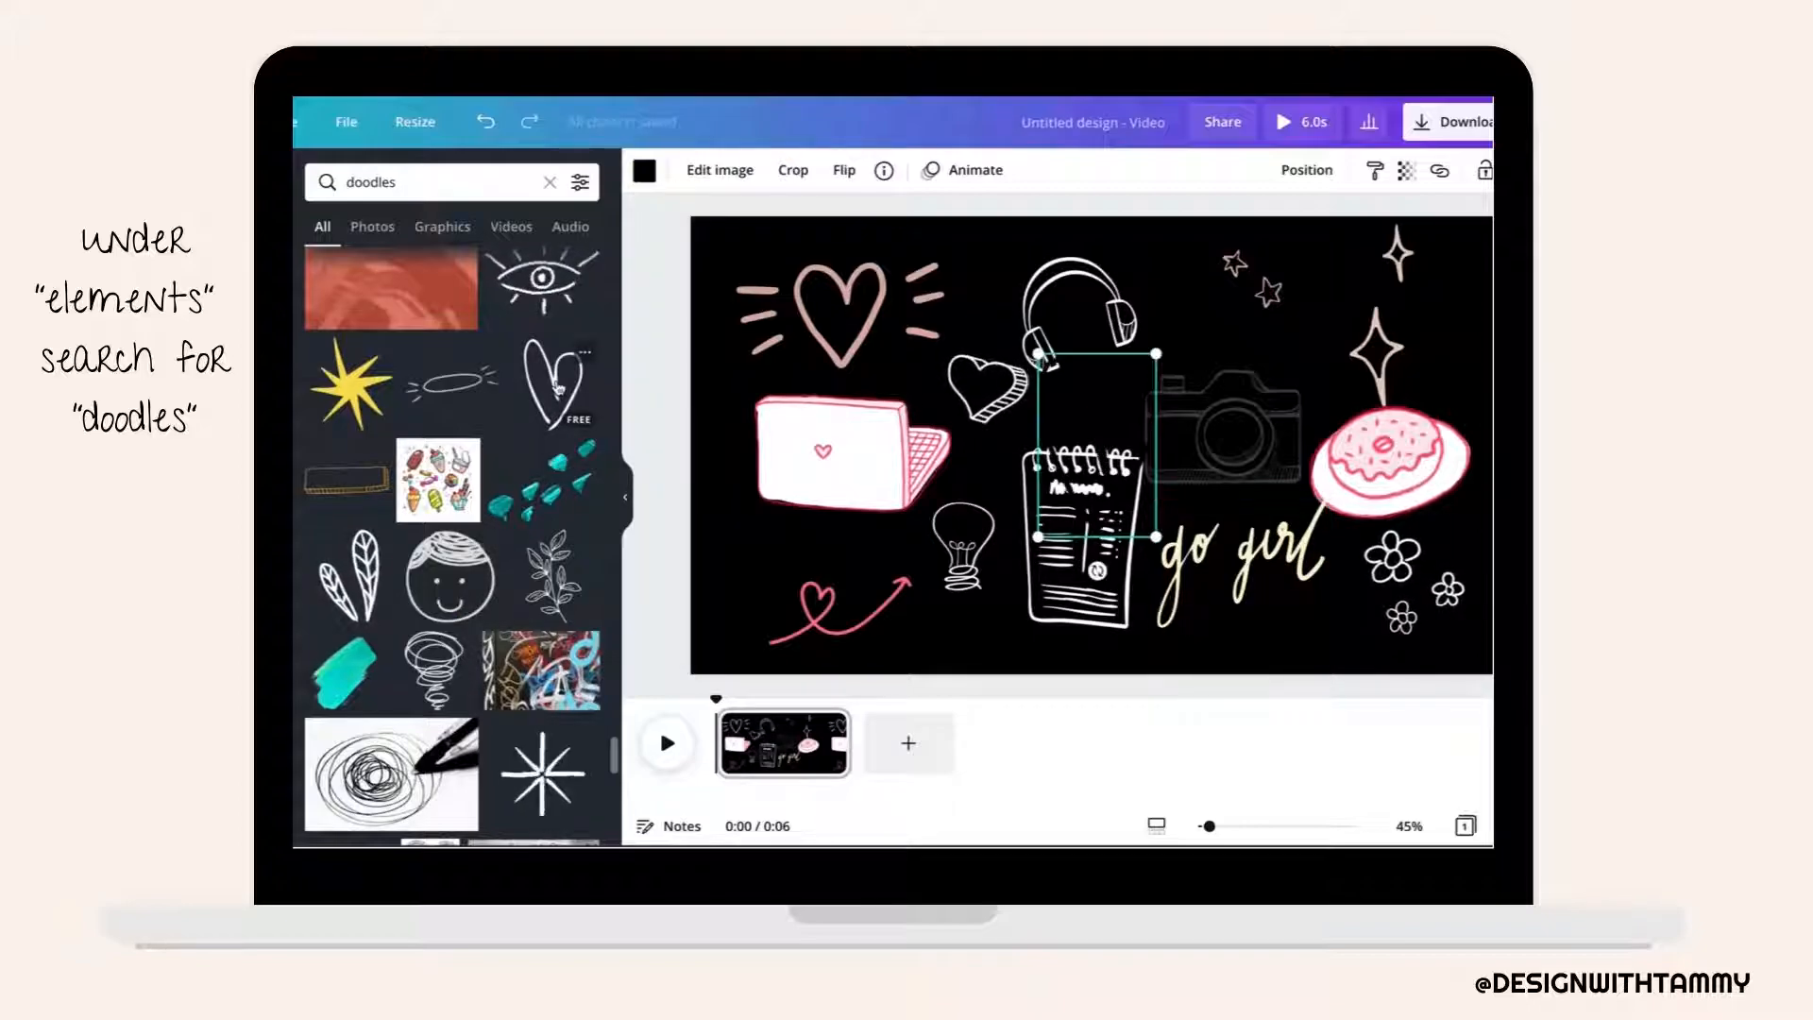
left_click(644, 170)
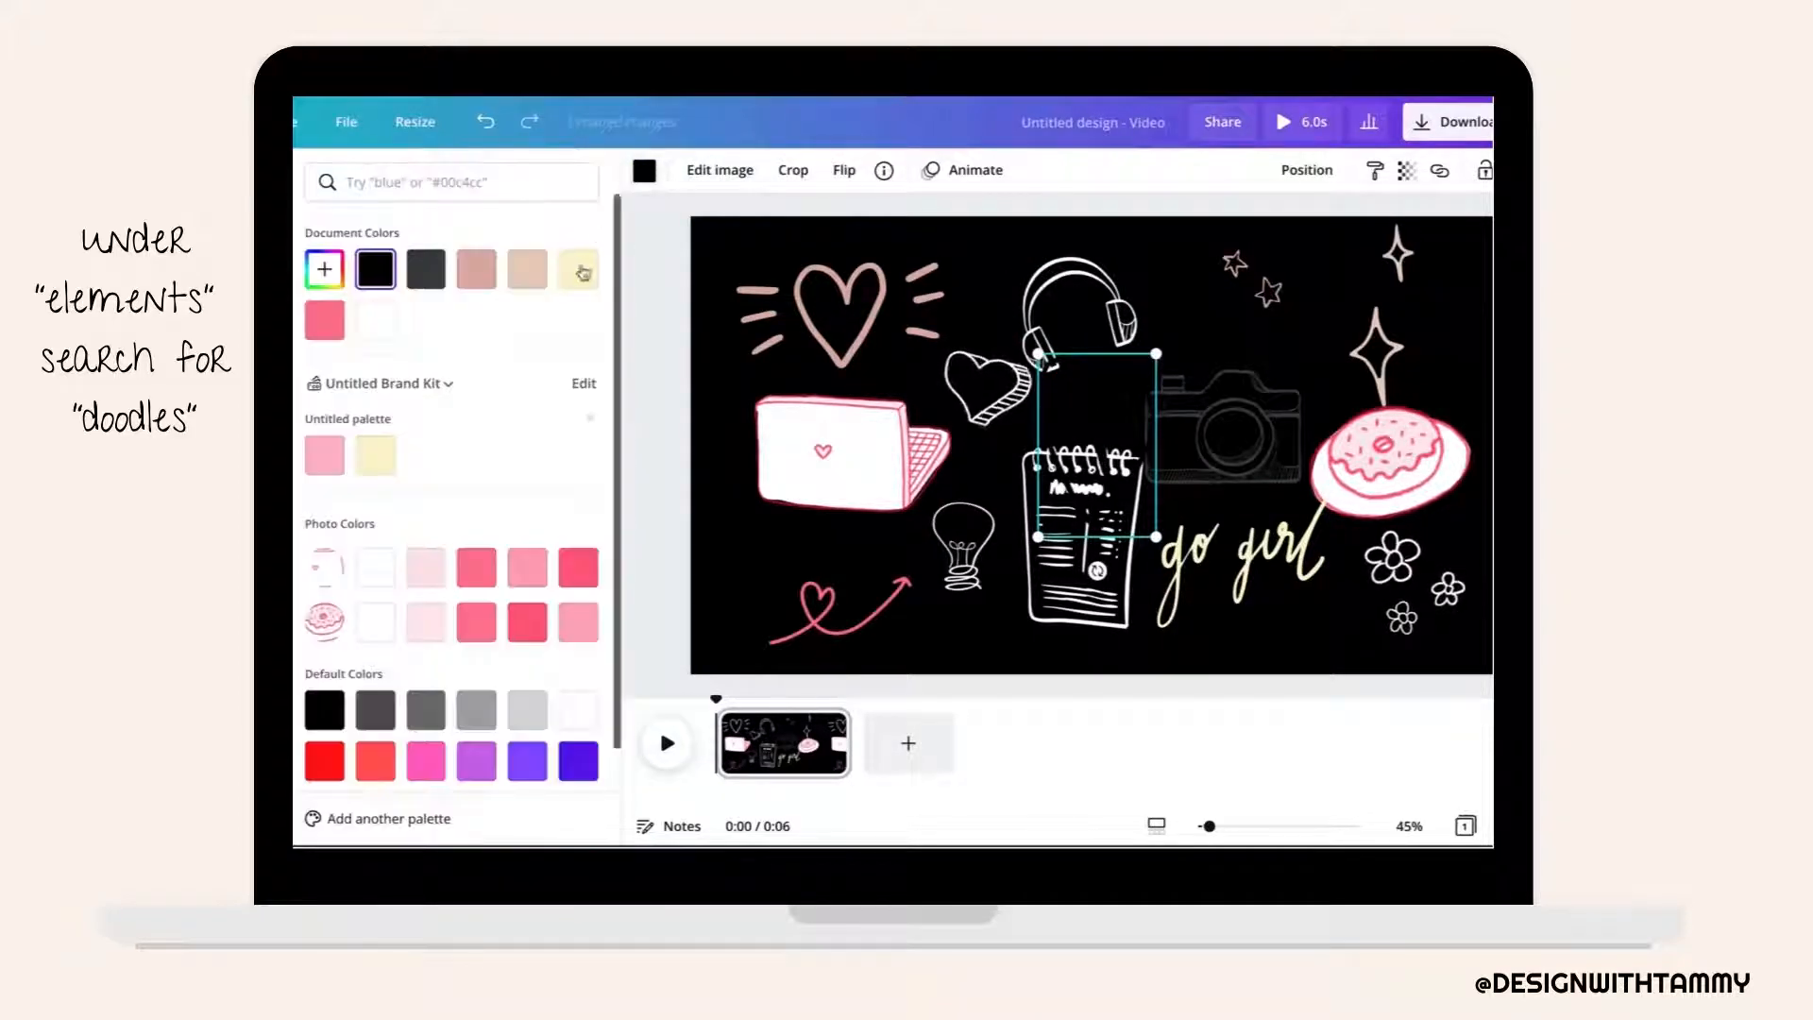
left_click(566, 284)
Move the pale yellow heart below the laptop beside the pink heart arrow, shrink it and flip it.
mouse_move(1090, 435)
left_mouse_down()
mouse_move(1024, 497)
mouse_move(878, 553)
mouse_move(1180, 536)
mouse_move(737, 514)
mouse_move(753, 513)
left_mouse_up()
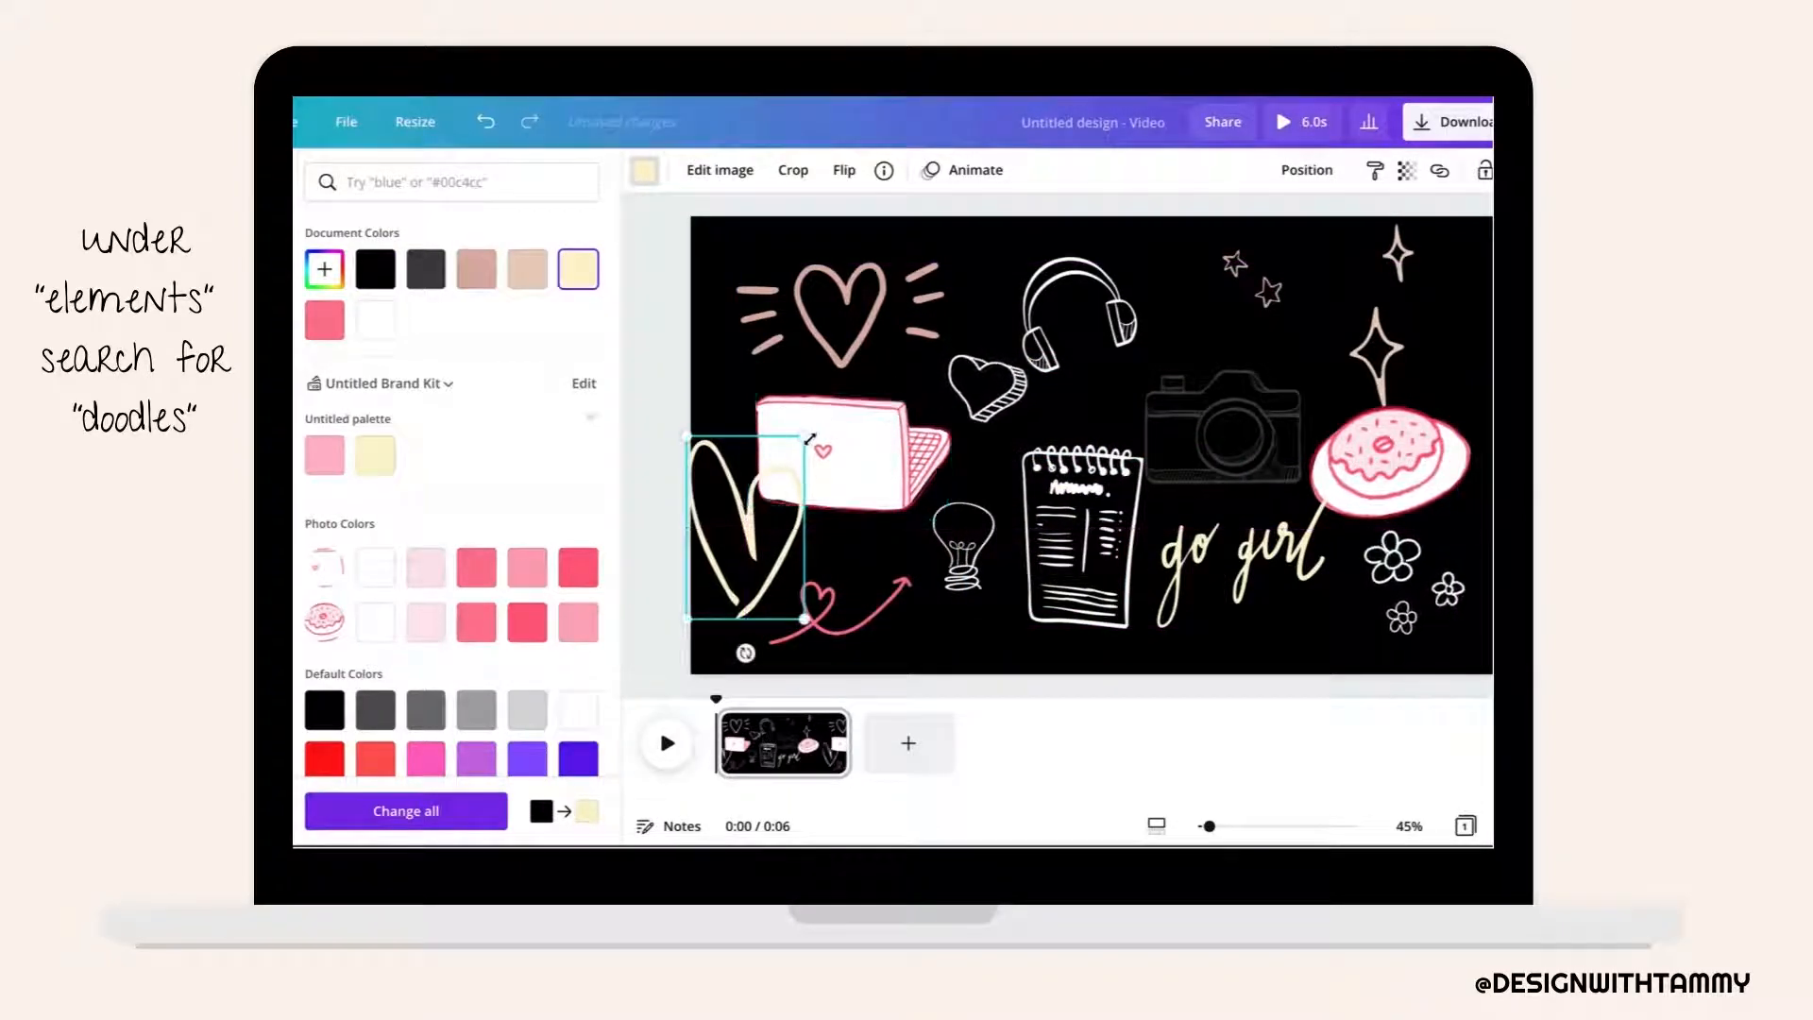
left_click_drag(803, 451, 746, 550)
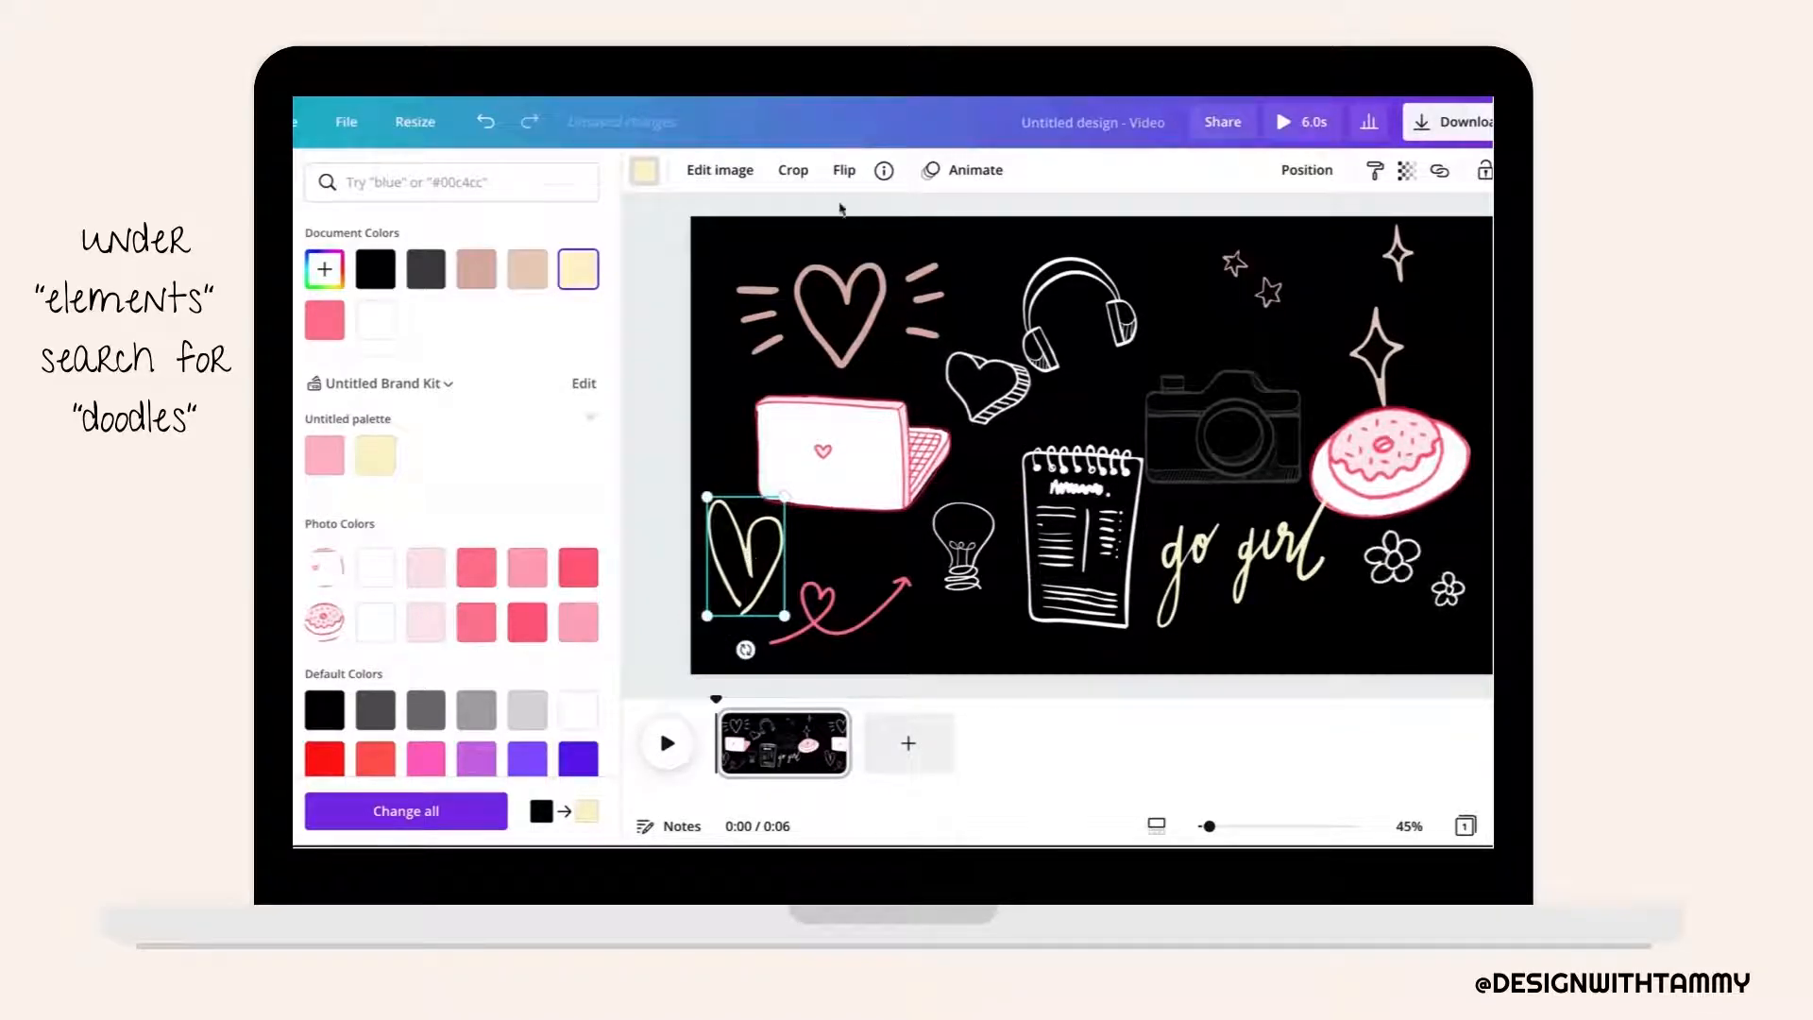
left_click(843, 172)
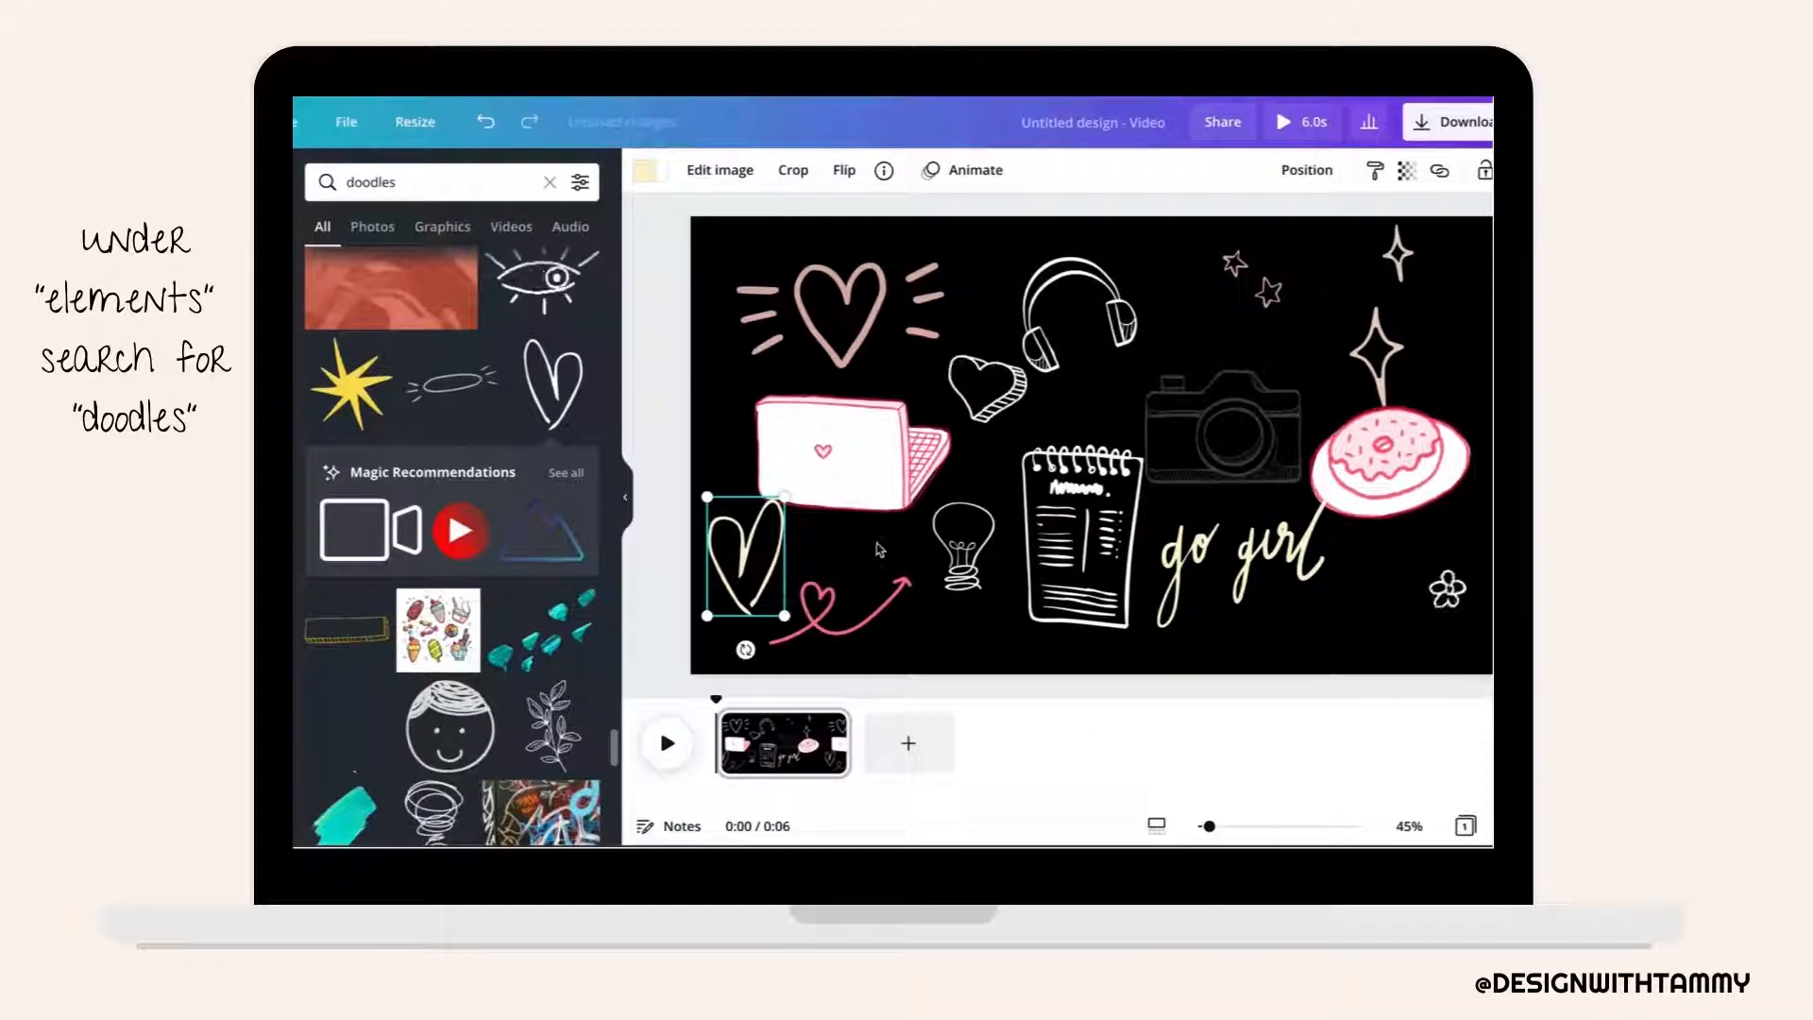
left_click(880, 549)
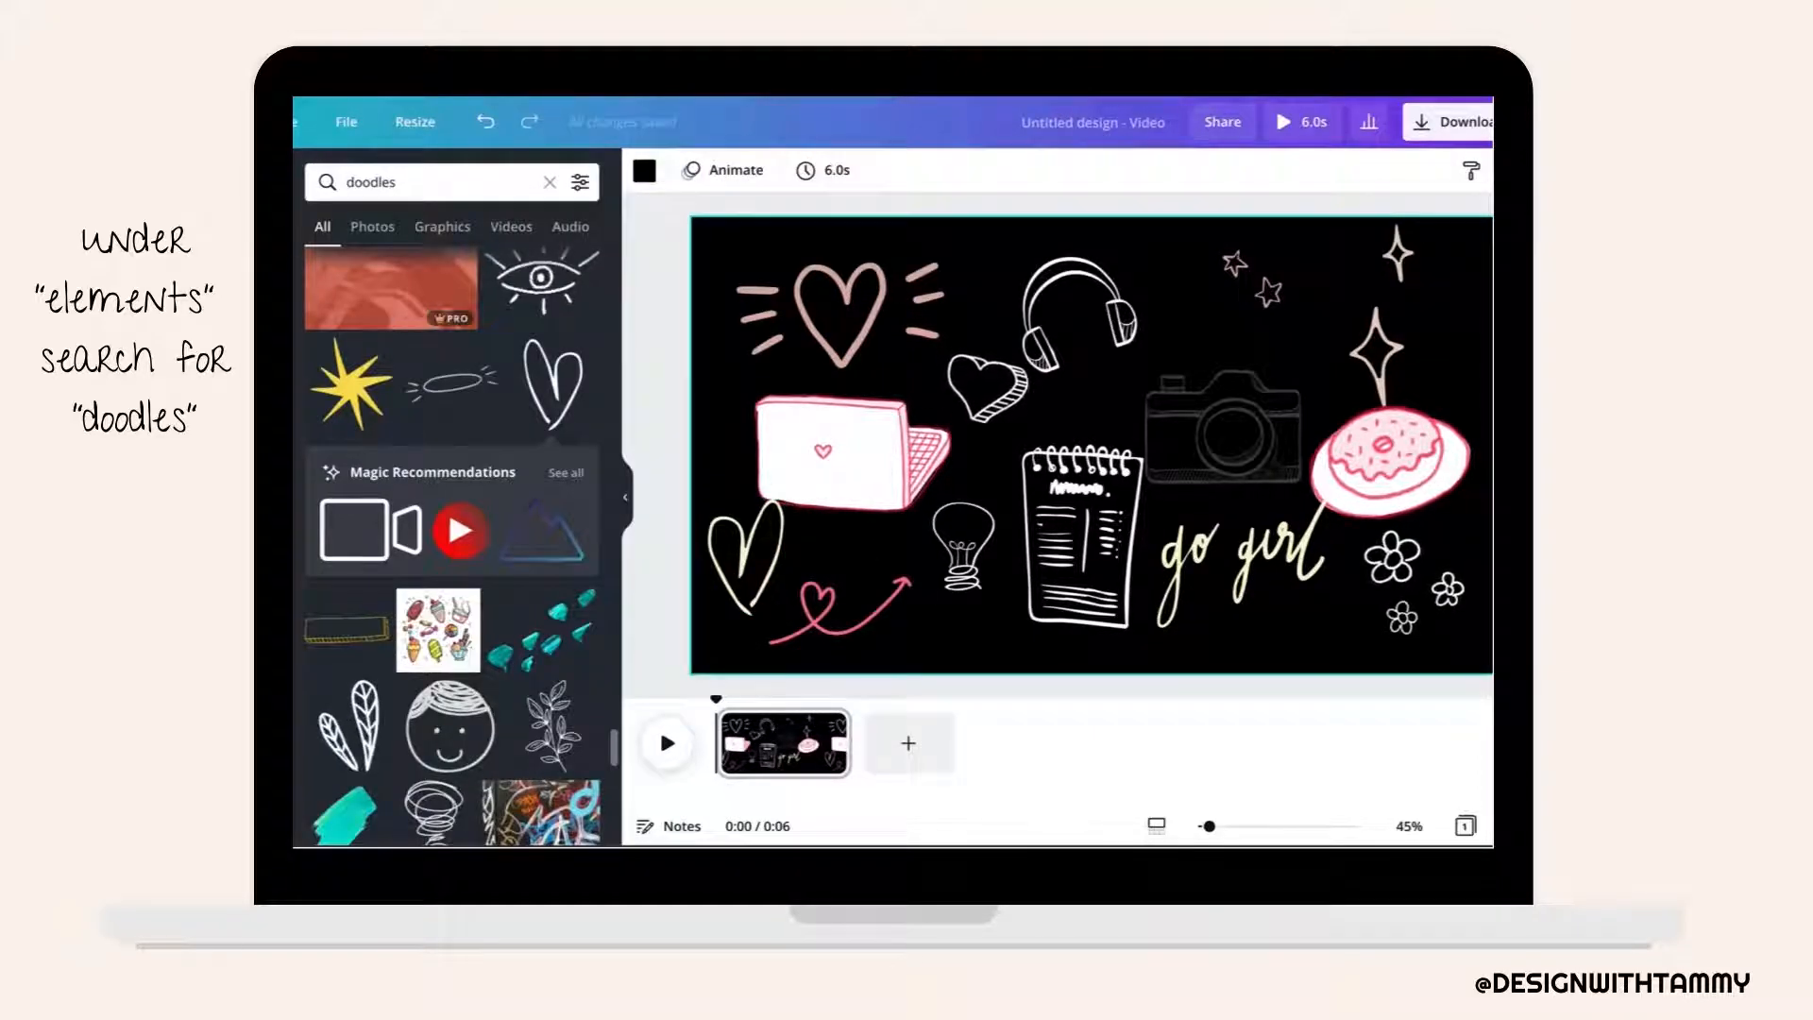
Search the elements for doodles once more and limit the results to graphics.
left_click(383, 184)
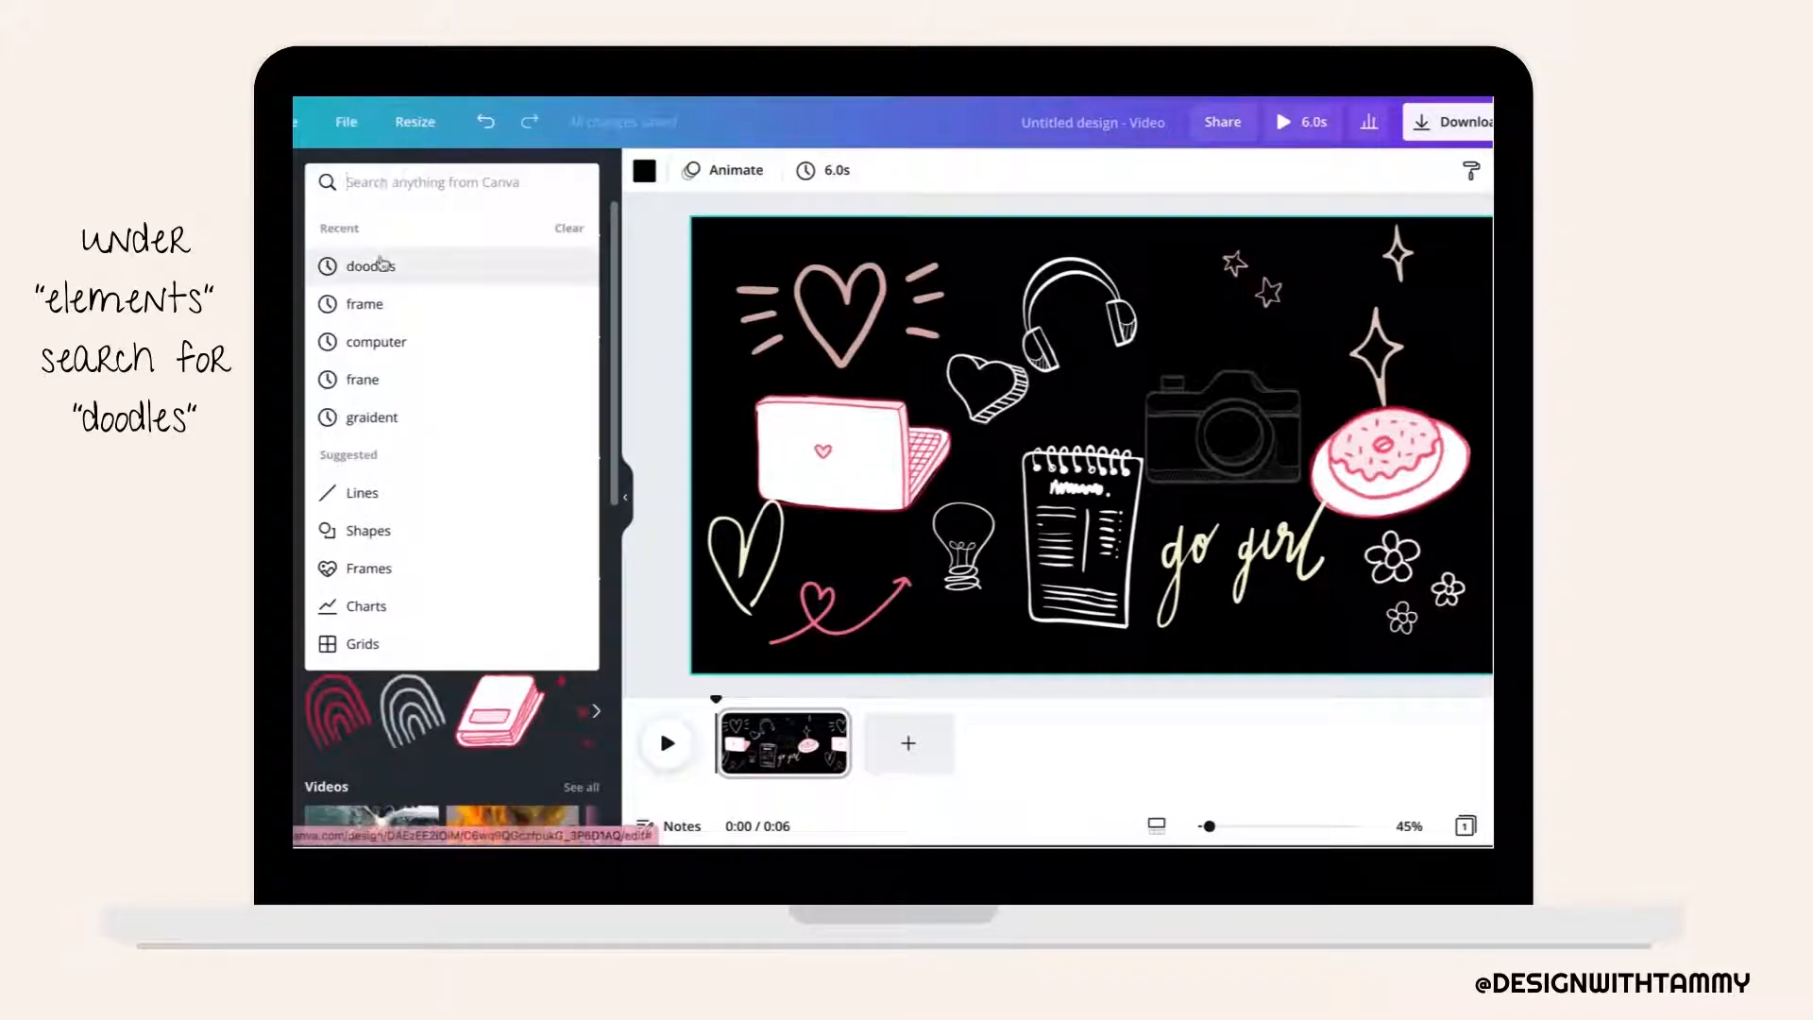
left_click(383, 265)
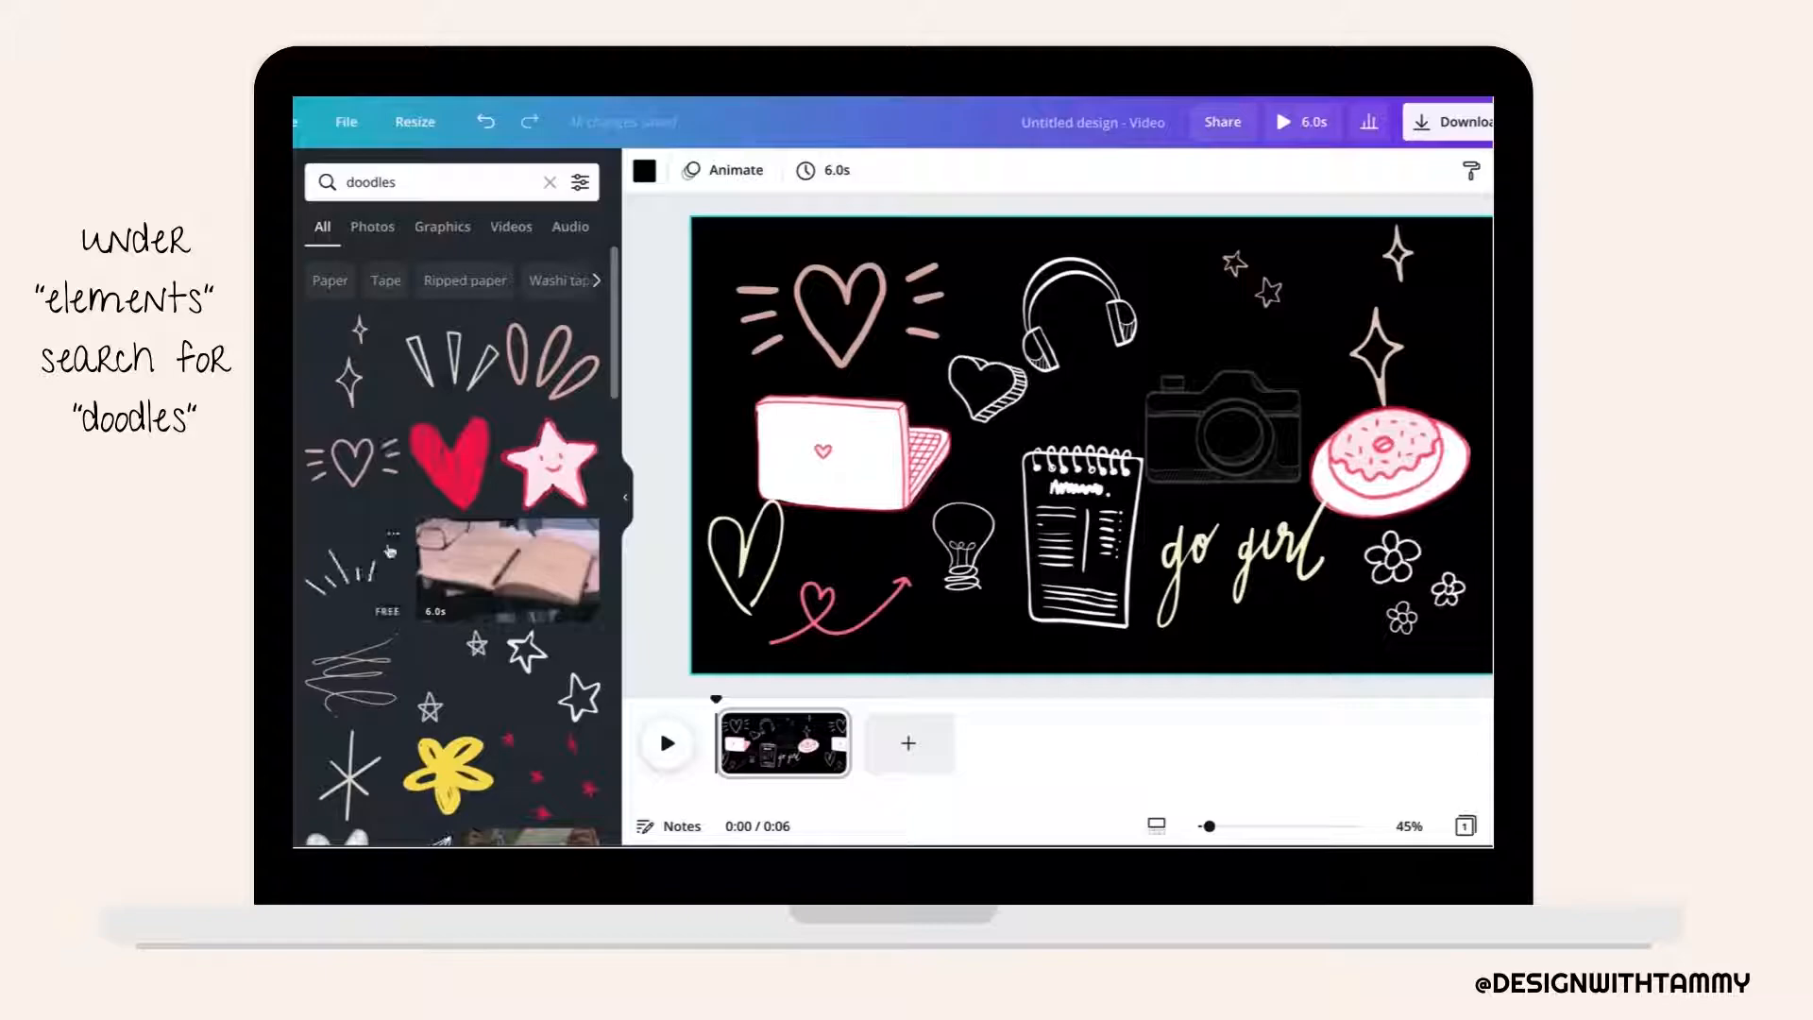
scroll(390, 551, "down", 5)
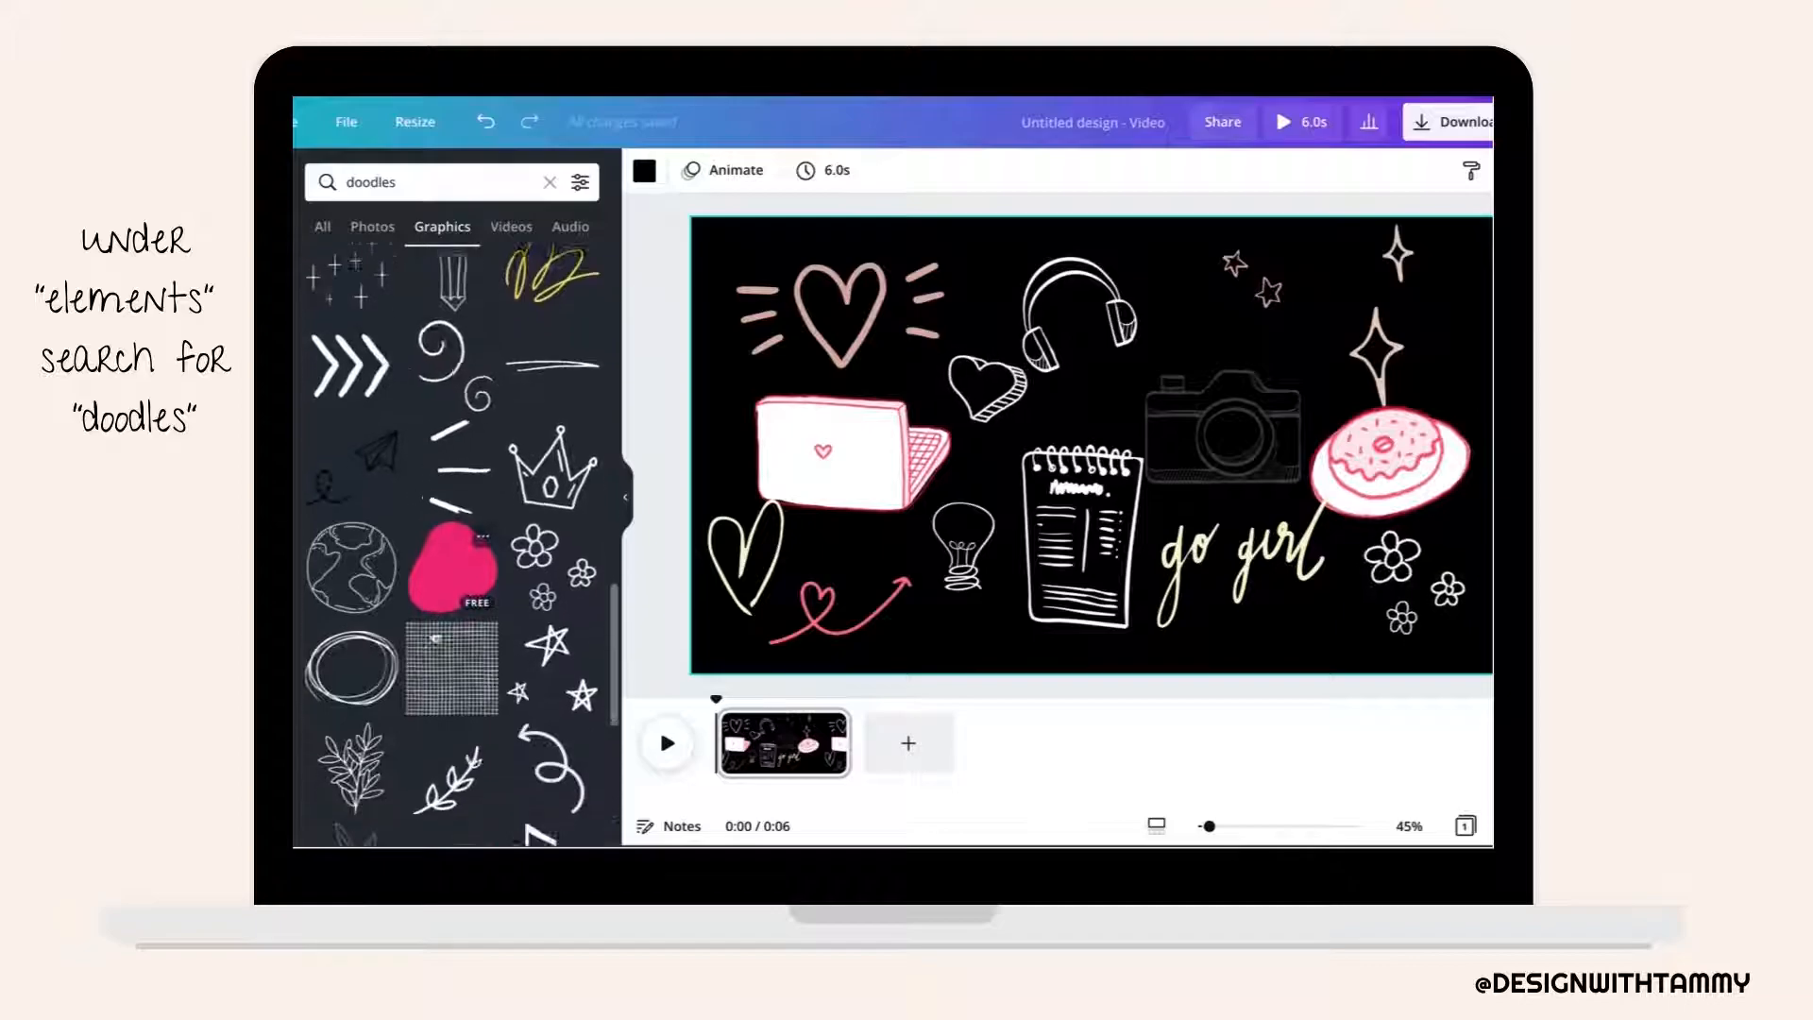
Add the outlined five-petal flower from the graphics results, recolour it pink and place it reduced beneath the "go girl" lettering.
scroll(436, 636, "down", 3)
scroll(435, 635, "down", 1)
scroll(435, 636, "down", 8)
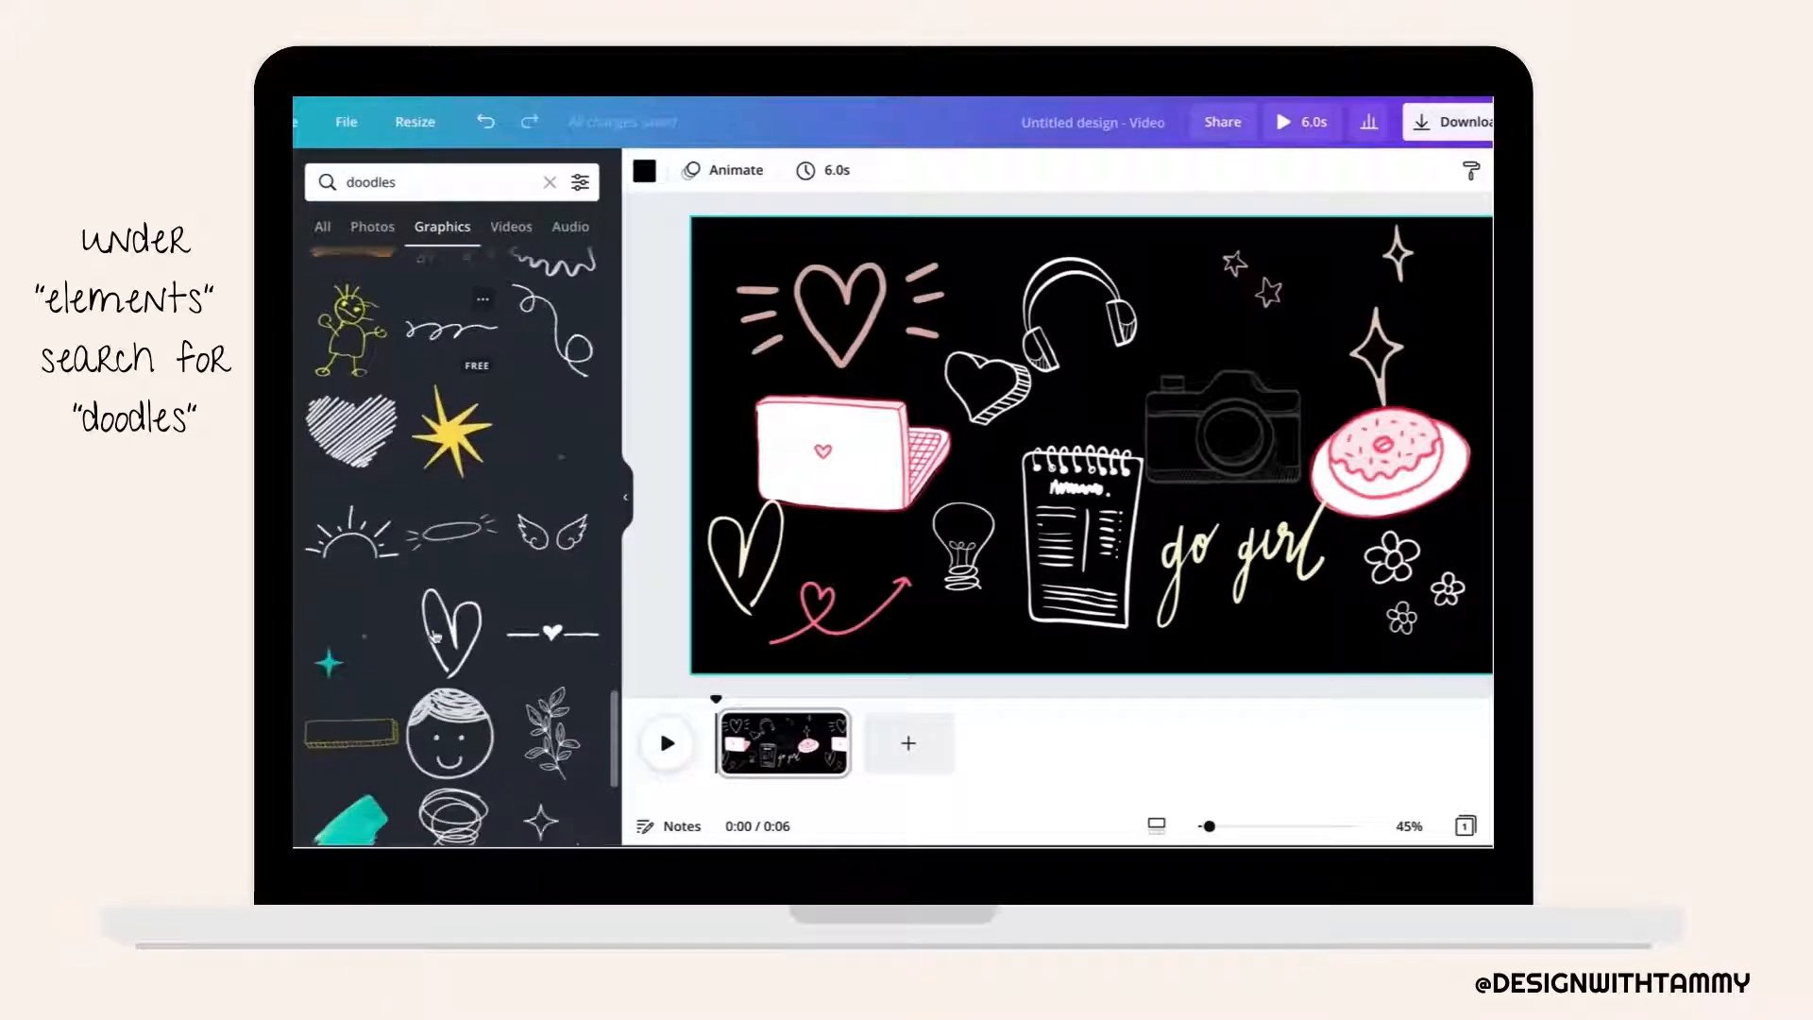
scroll(435, 636, "down", 3)
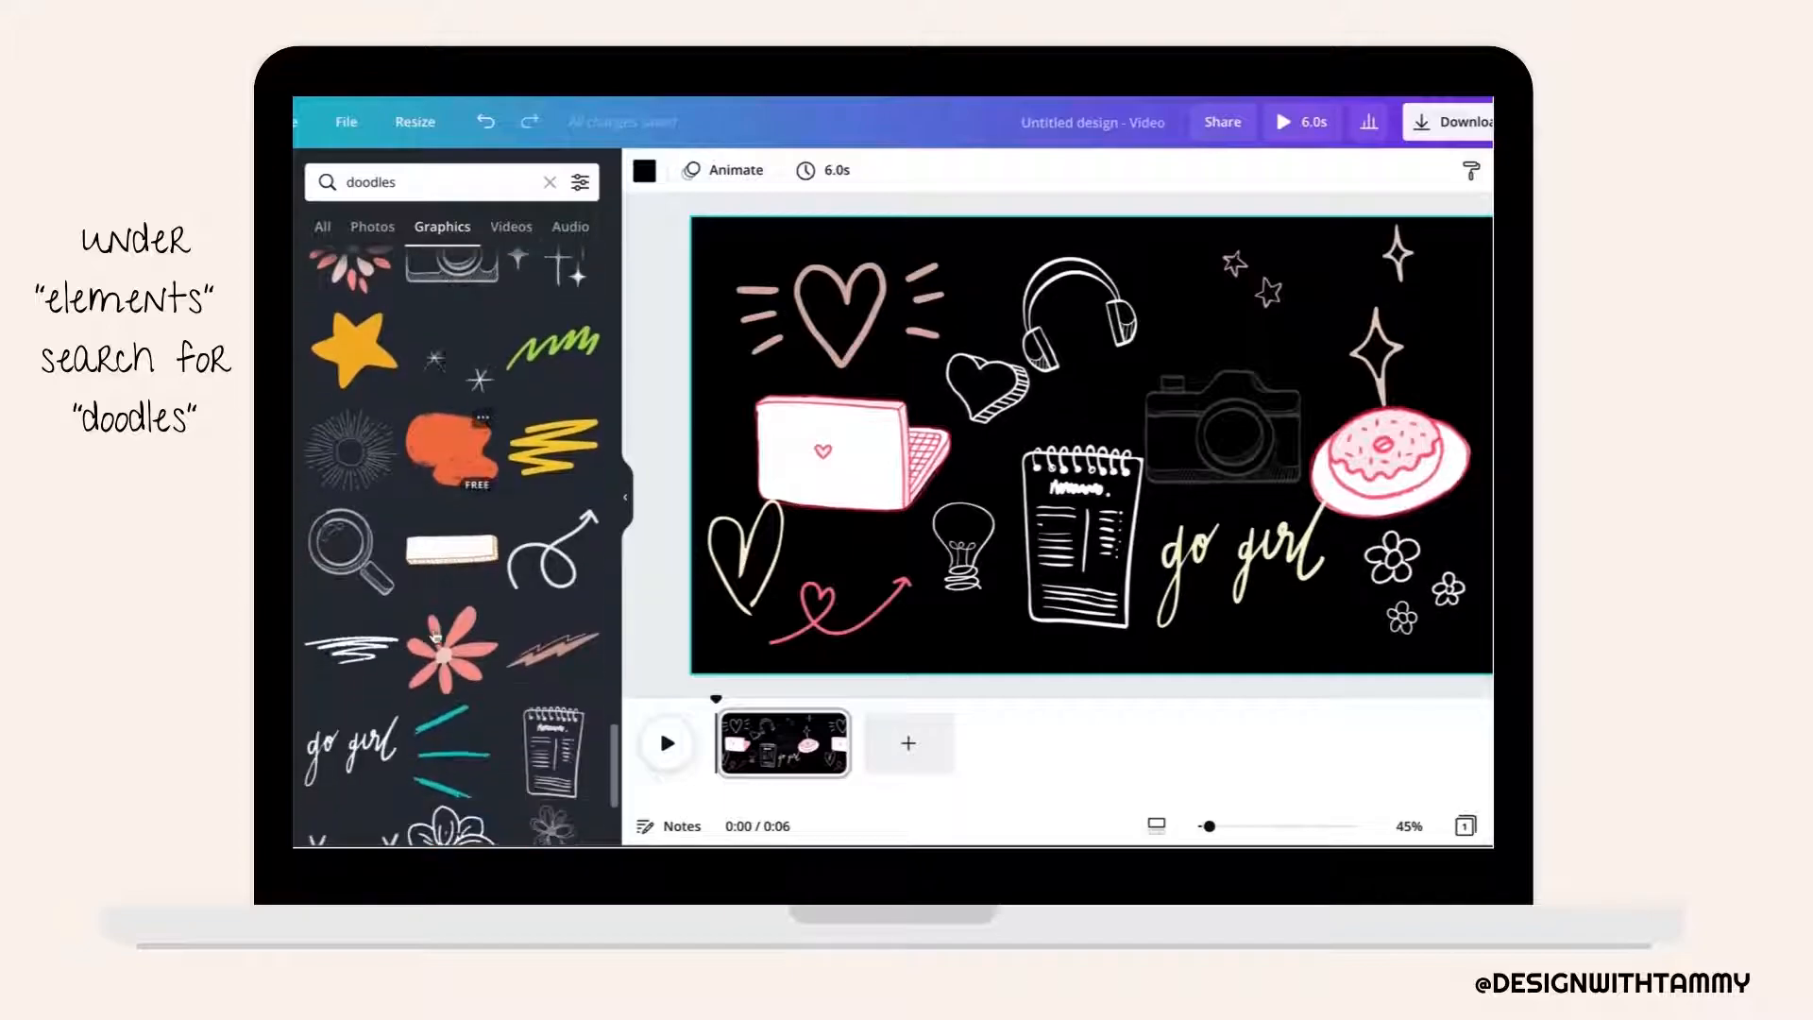
scroll(435, 636, "down", 1)
scroll(436, 635, "down", 9)
scroll(435, 635, "down", 1)
left_click(362, 440)
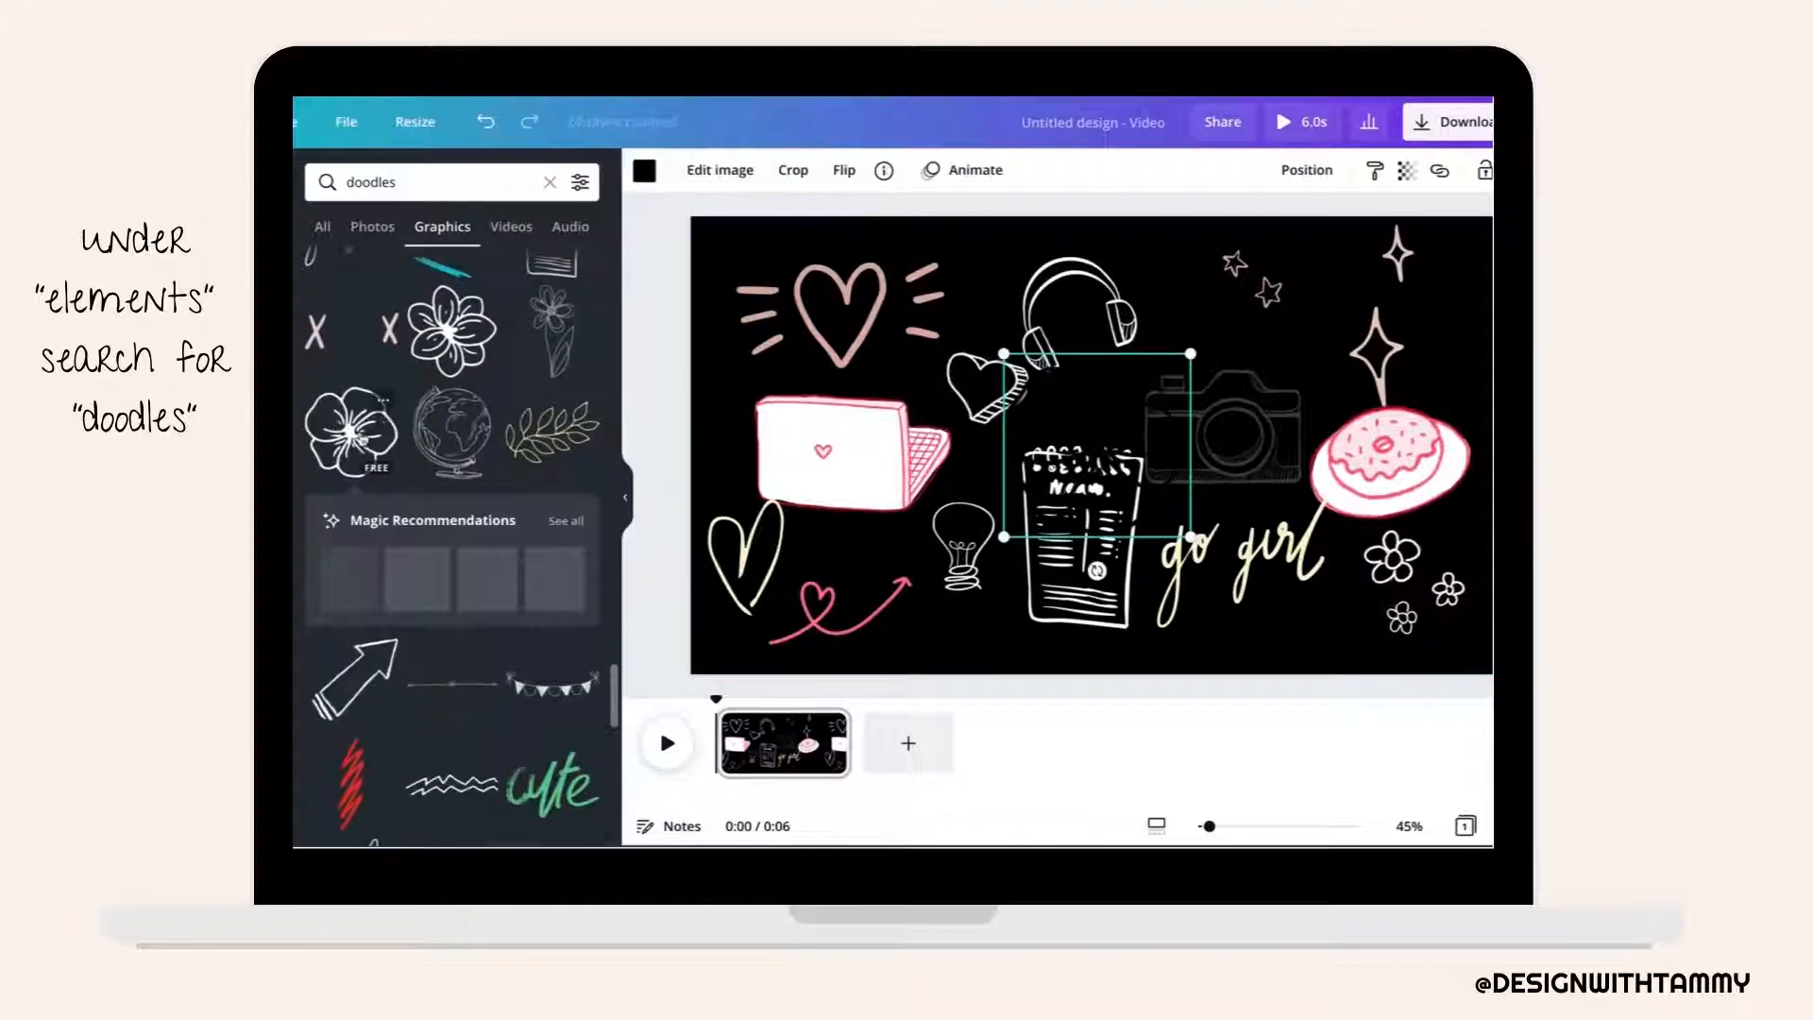
left_click(644, 171)
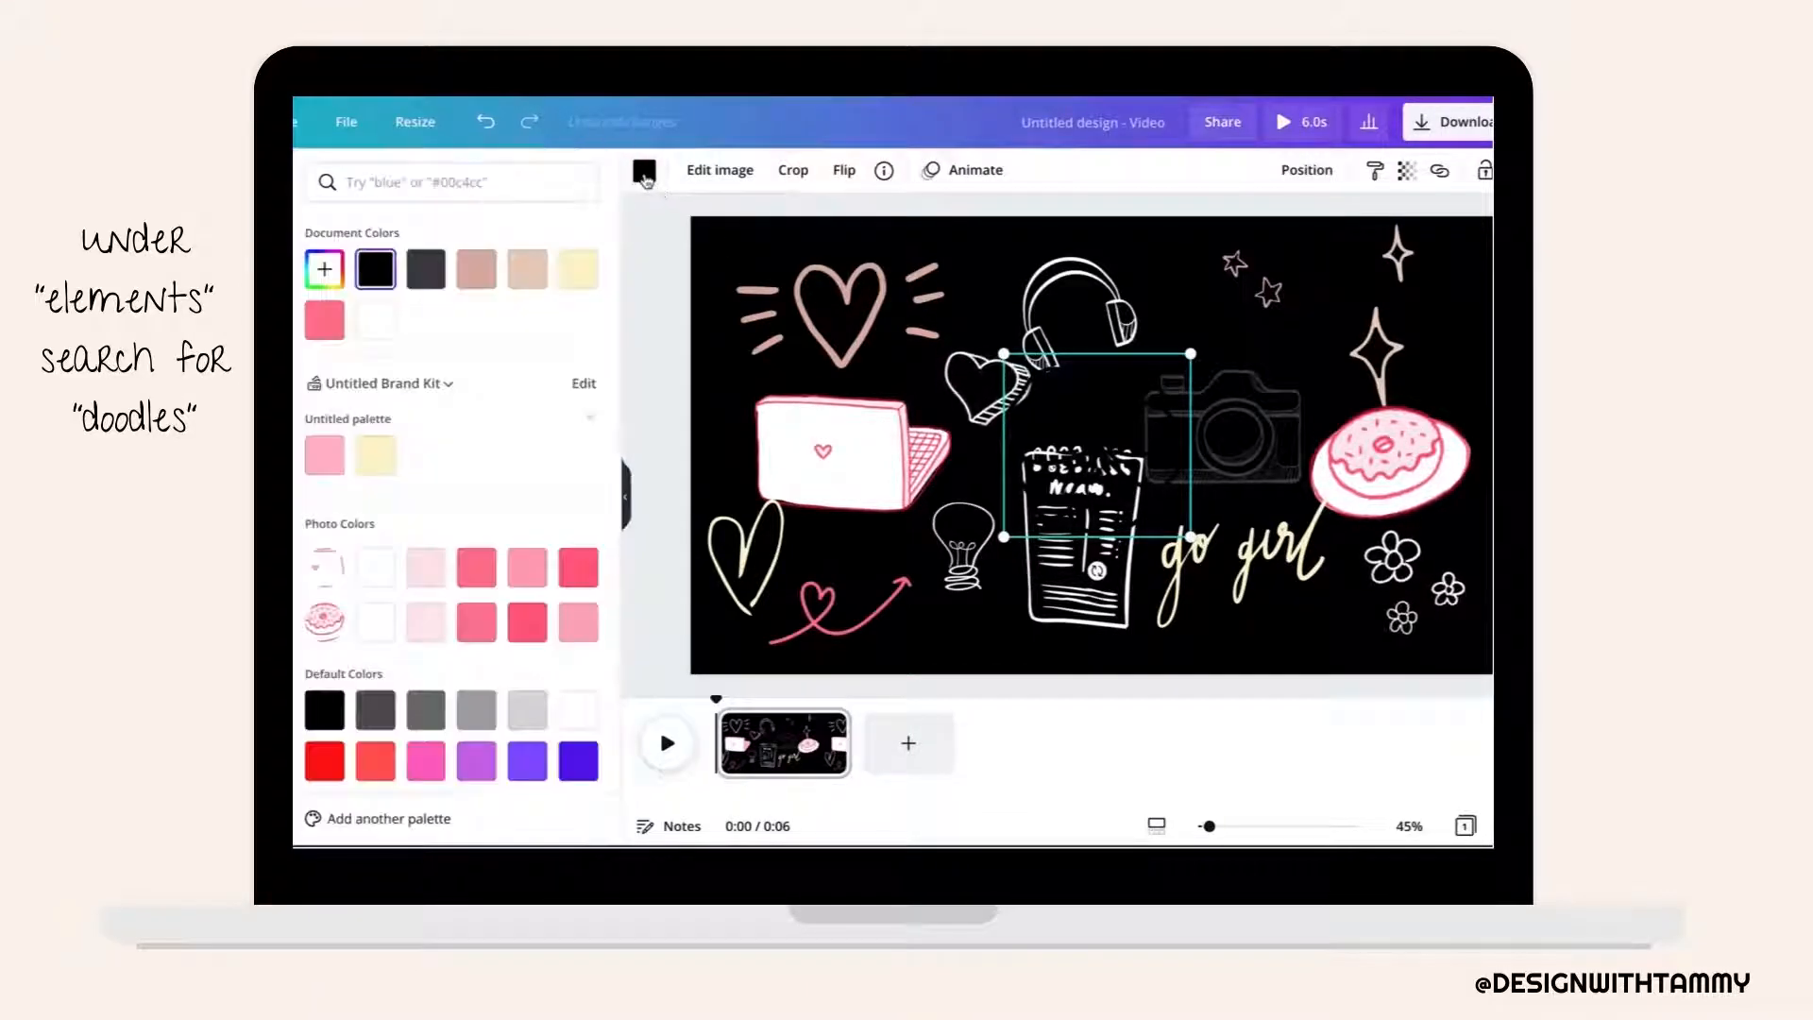
left_click(324, 320)
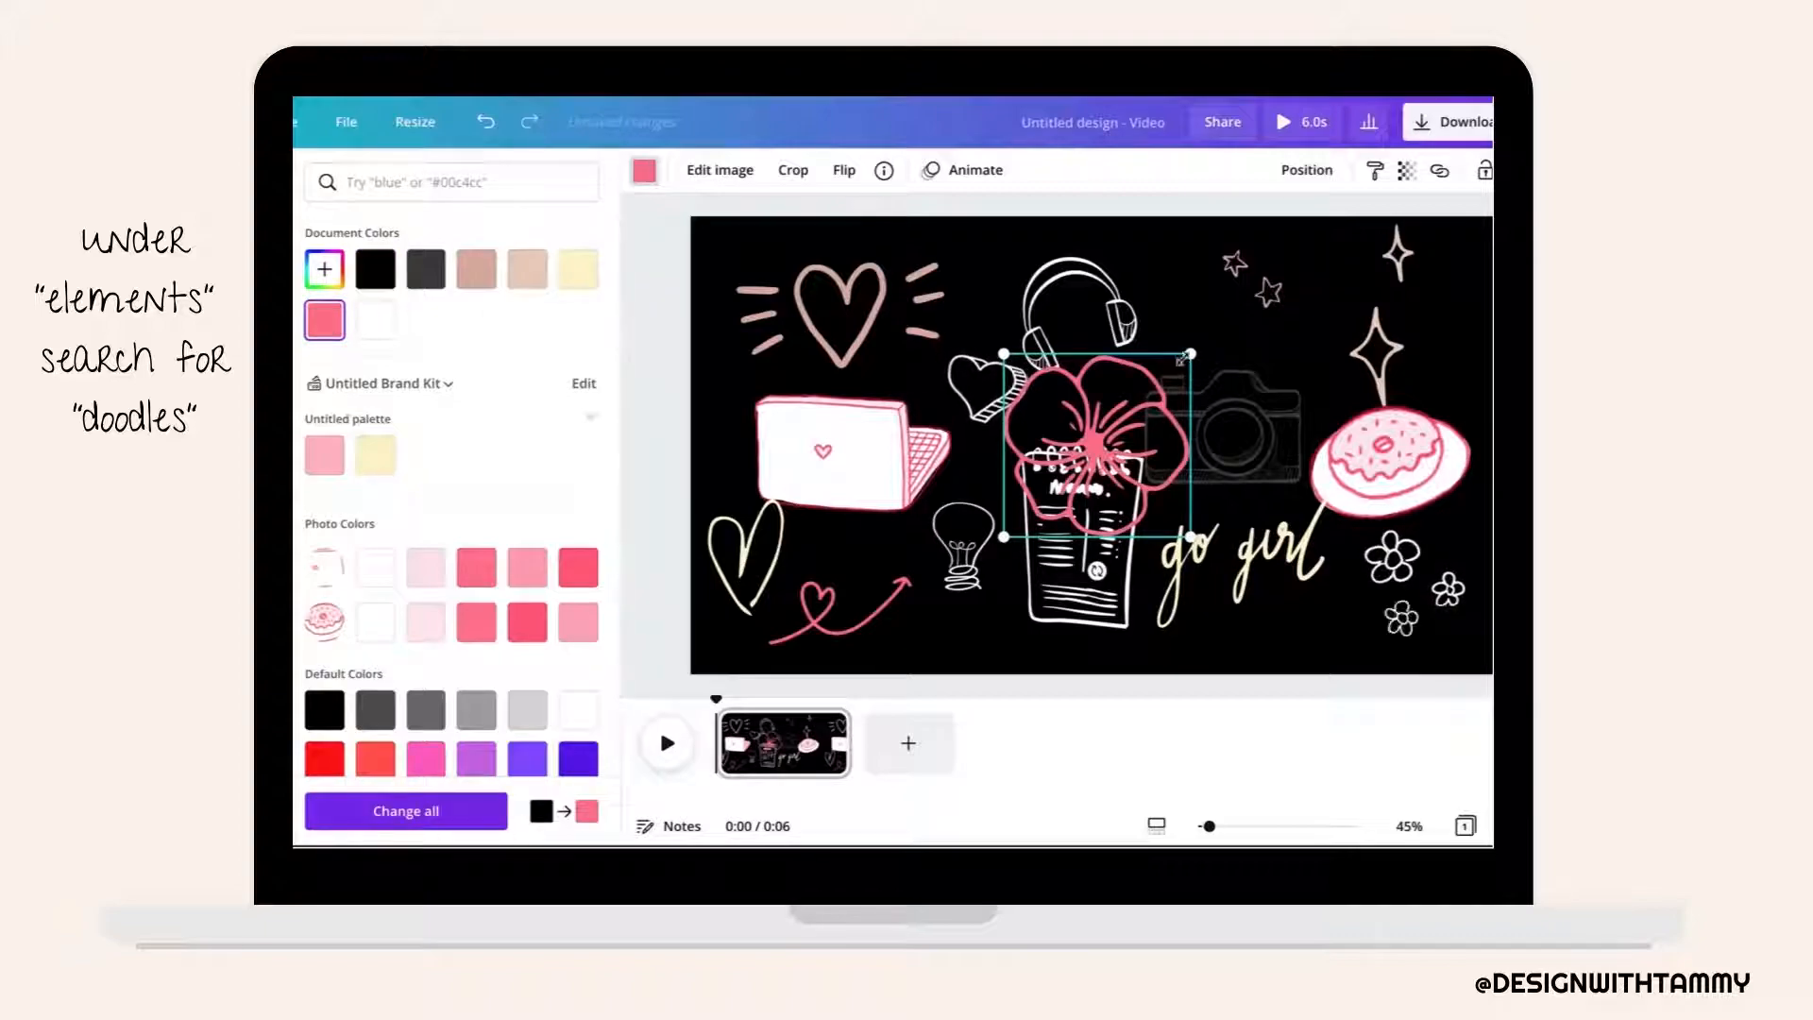
mouse_move(1191, 353)
left_mouse_down()
mouse_move(1098, 444)
mouse_move(1224, 521)
mouse_move(1296, 601)
left_mouse_up()
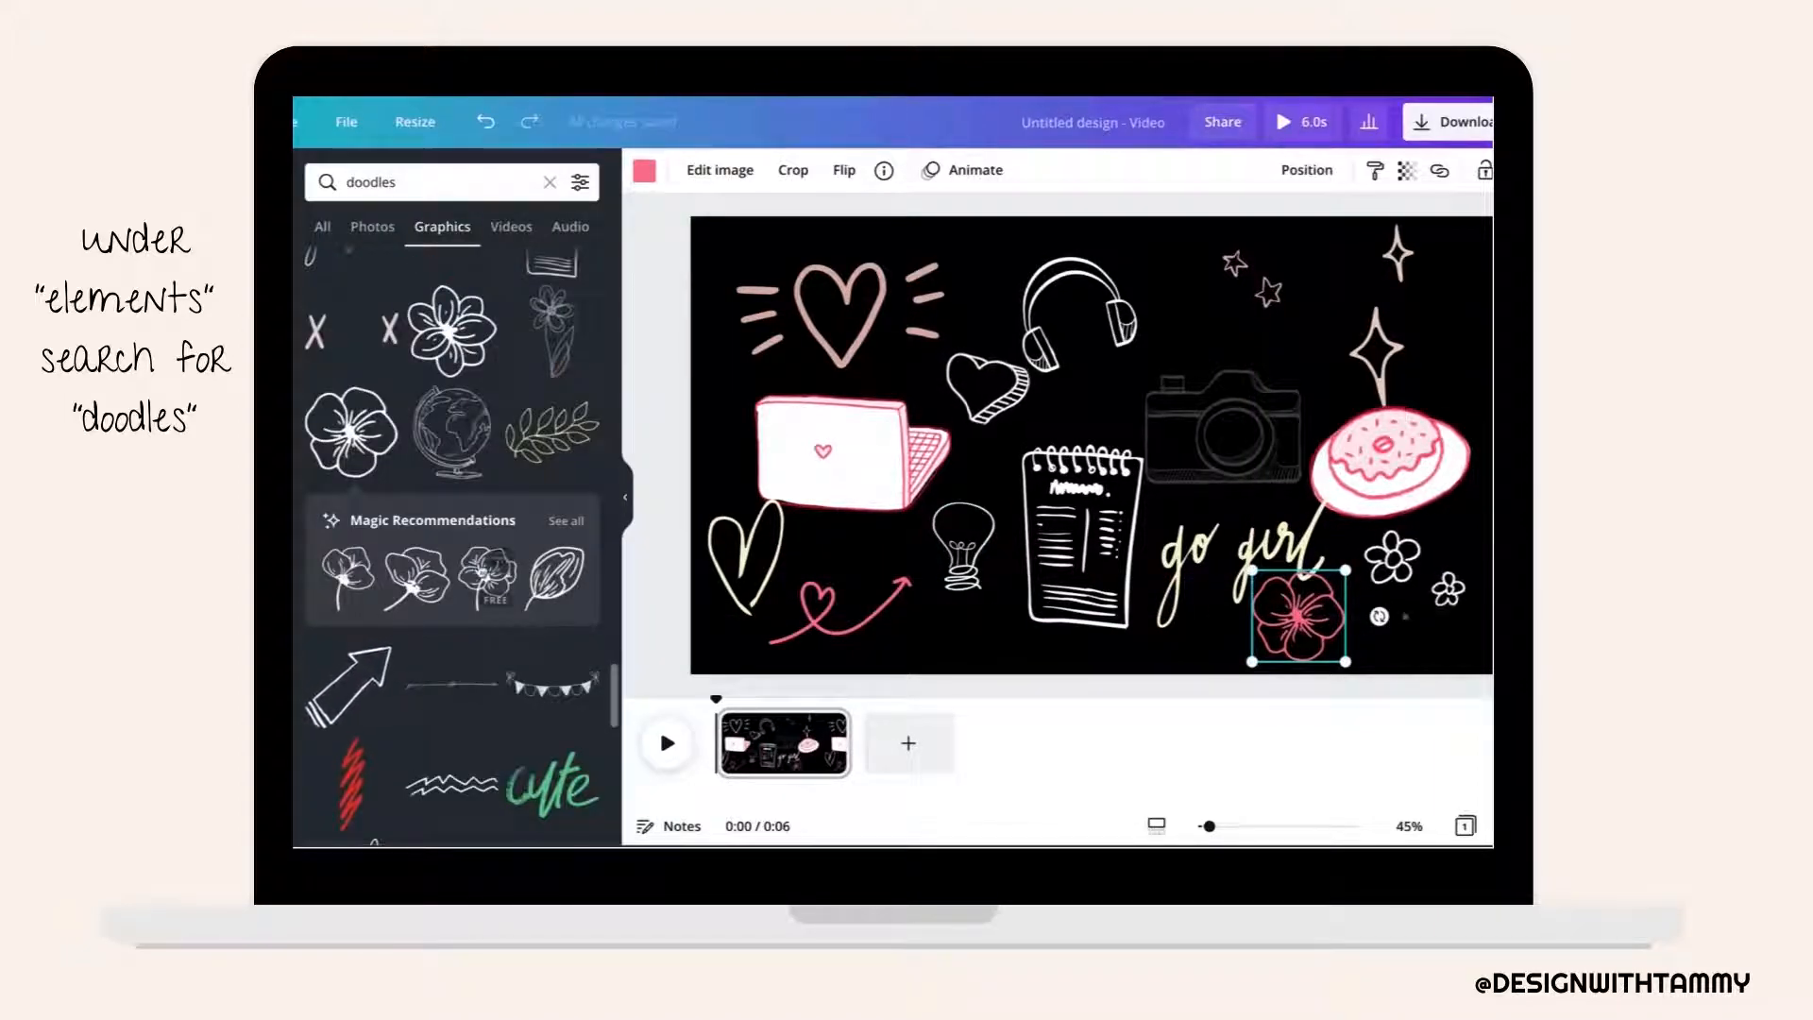
Add the "yes!" lettering in bright pink, place it reduced above the camera and shift the small stars slightly up and away from it.
scroll(480, 571, "down", 5)
scroll(479, 570, "down", 5)
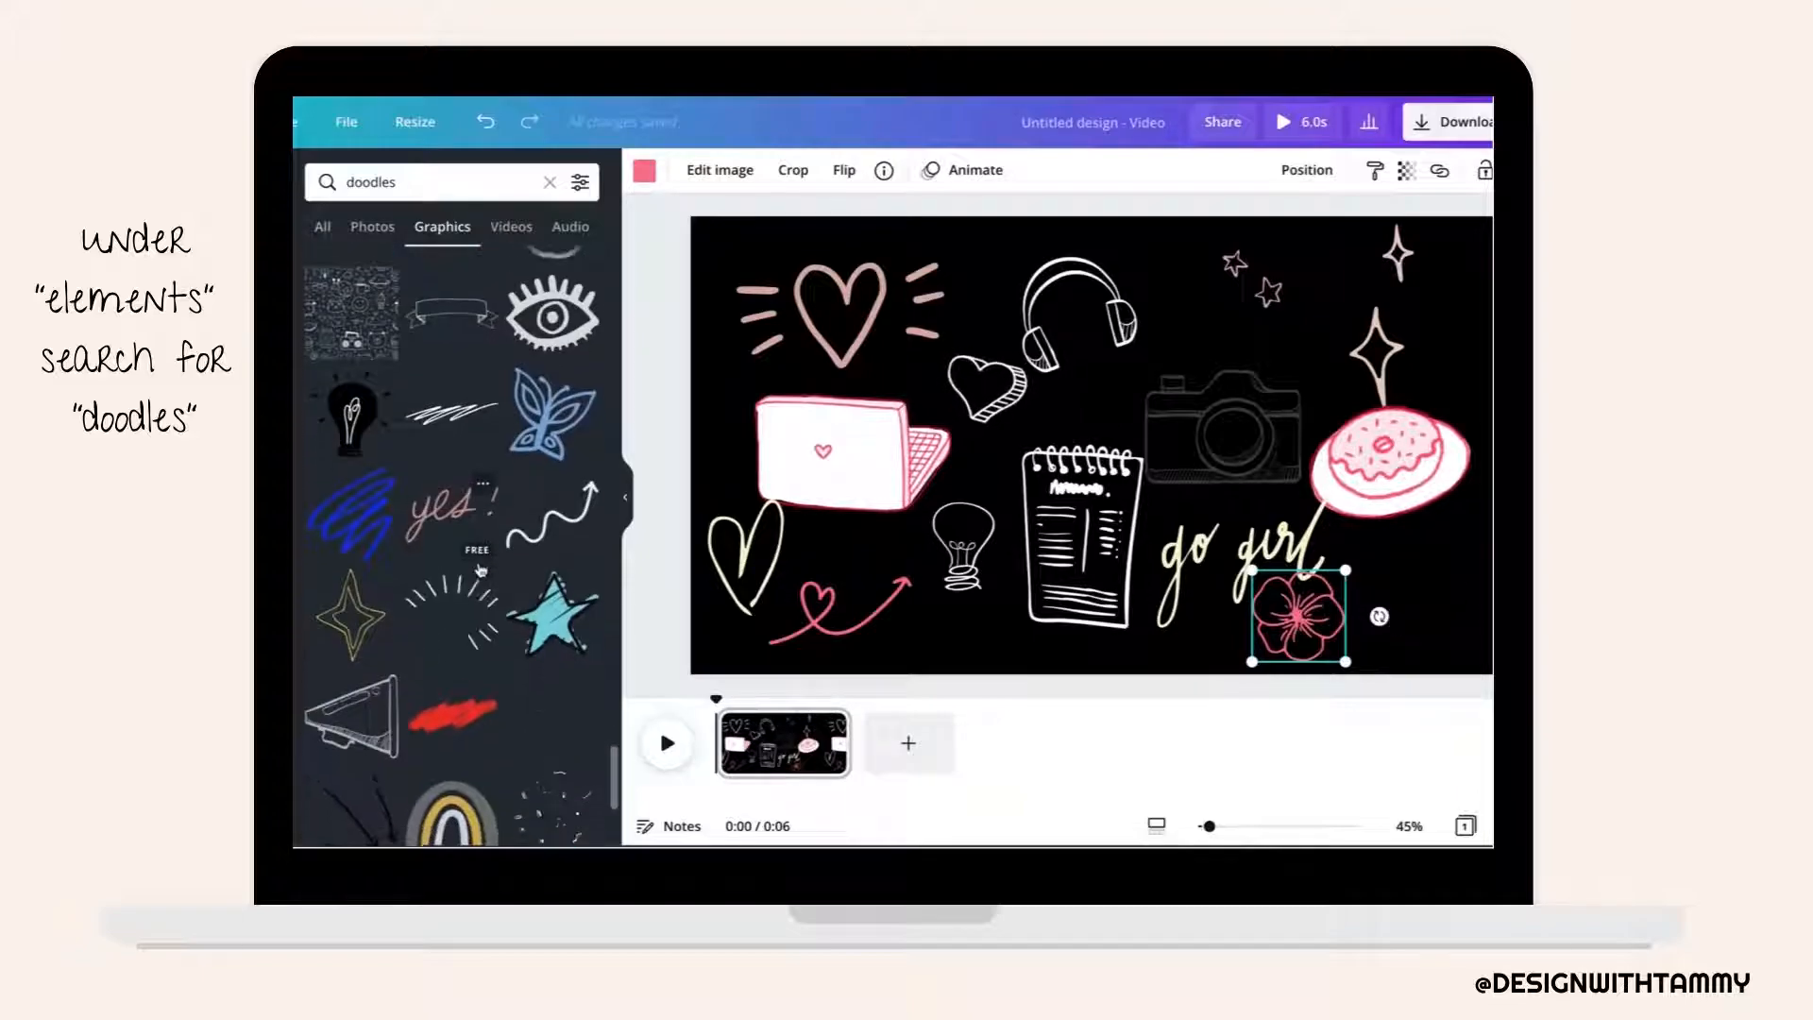
scroll(480, 570, "up", 2)
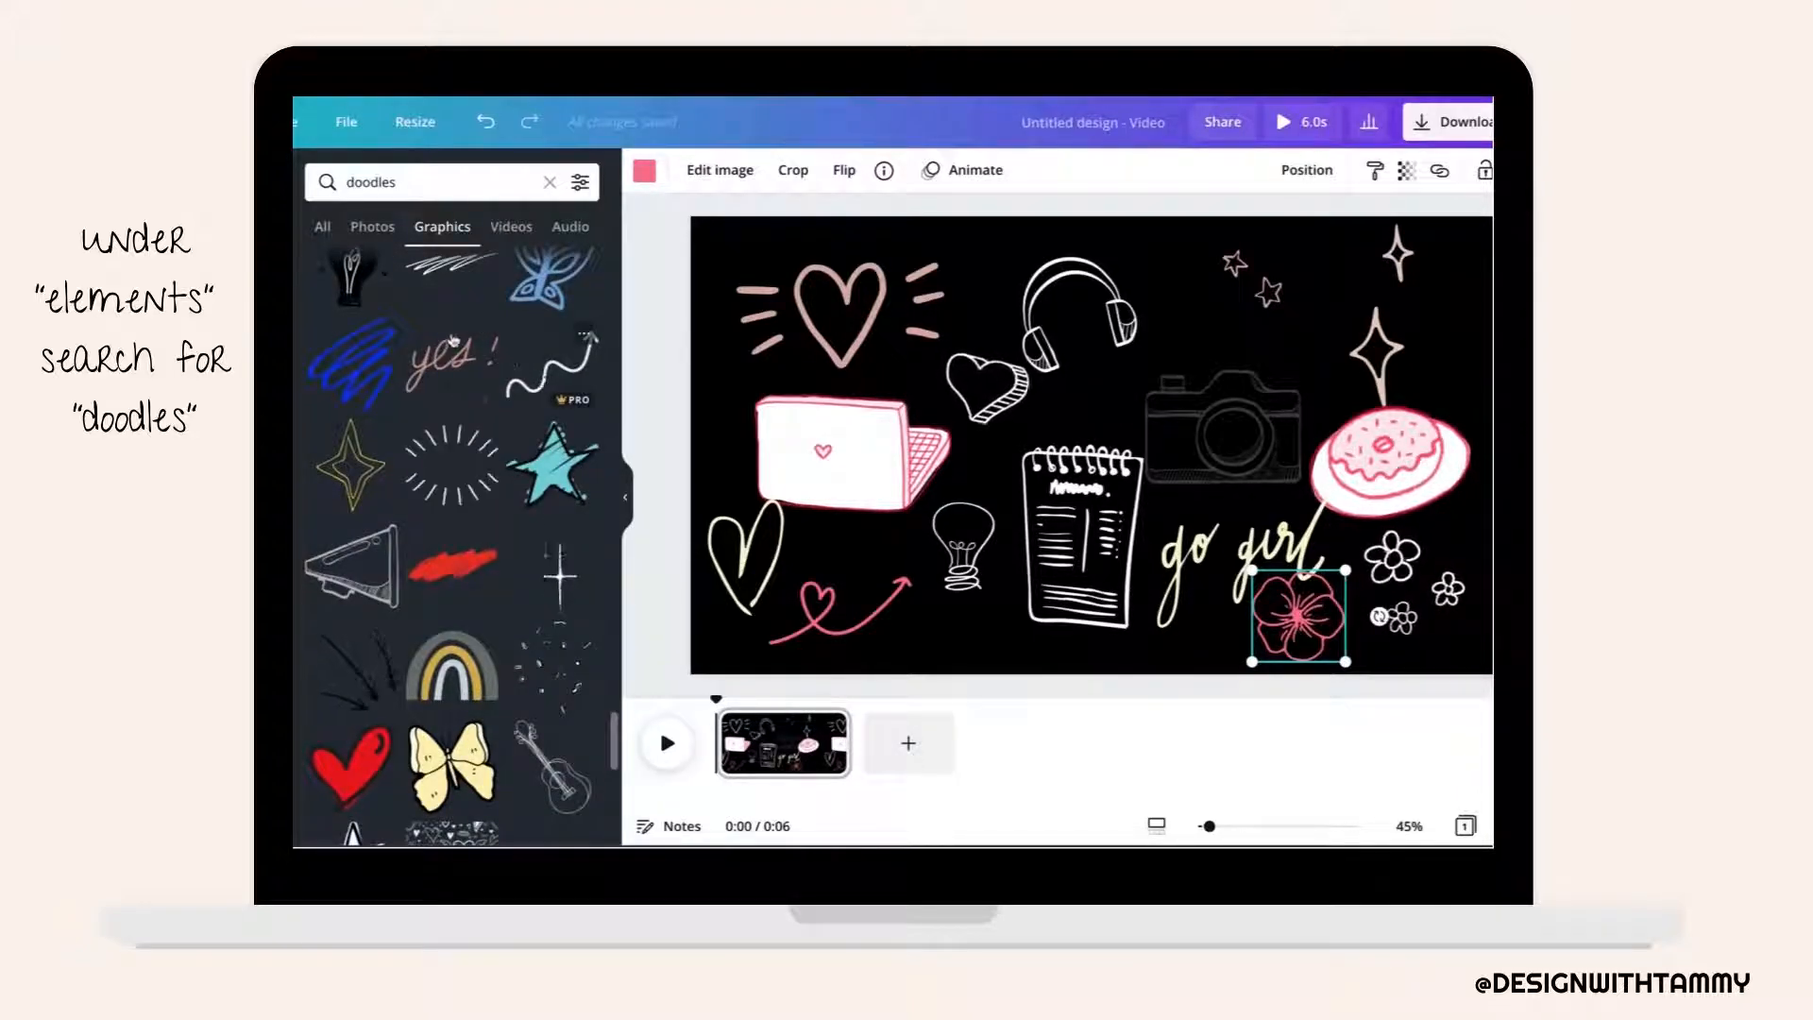
left_click(443, 363)
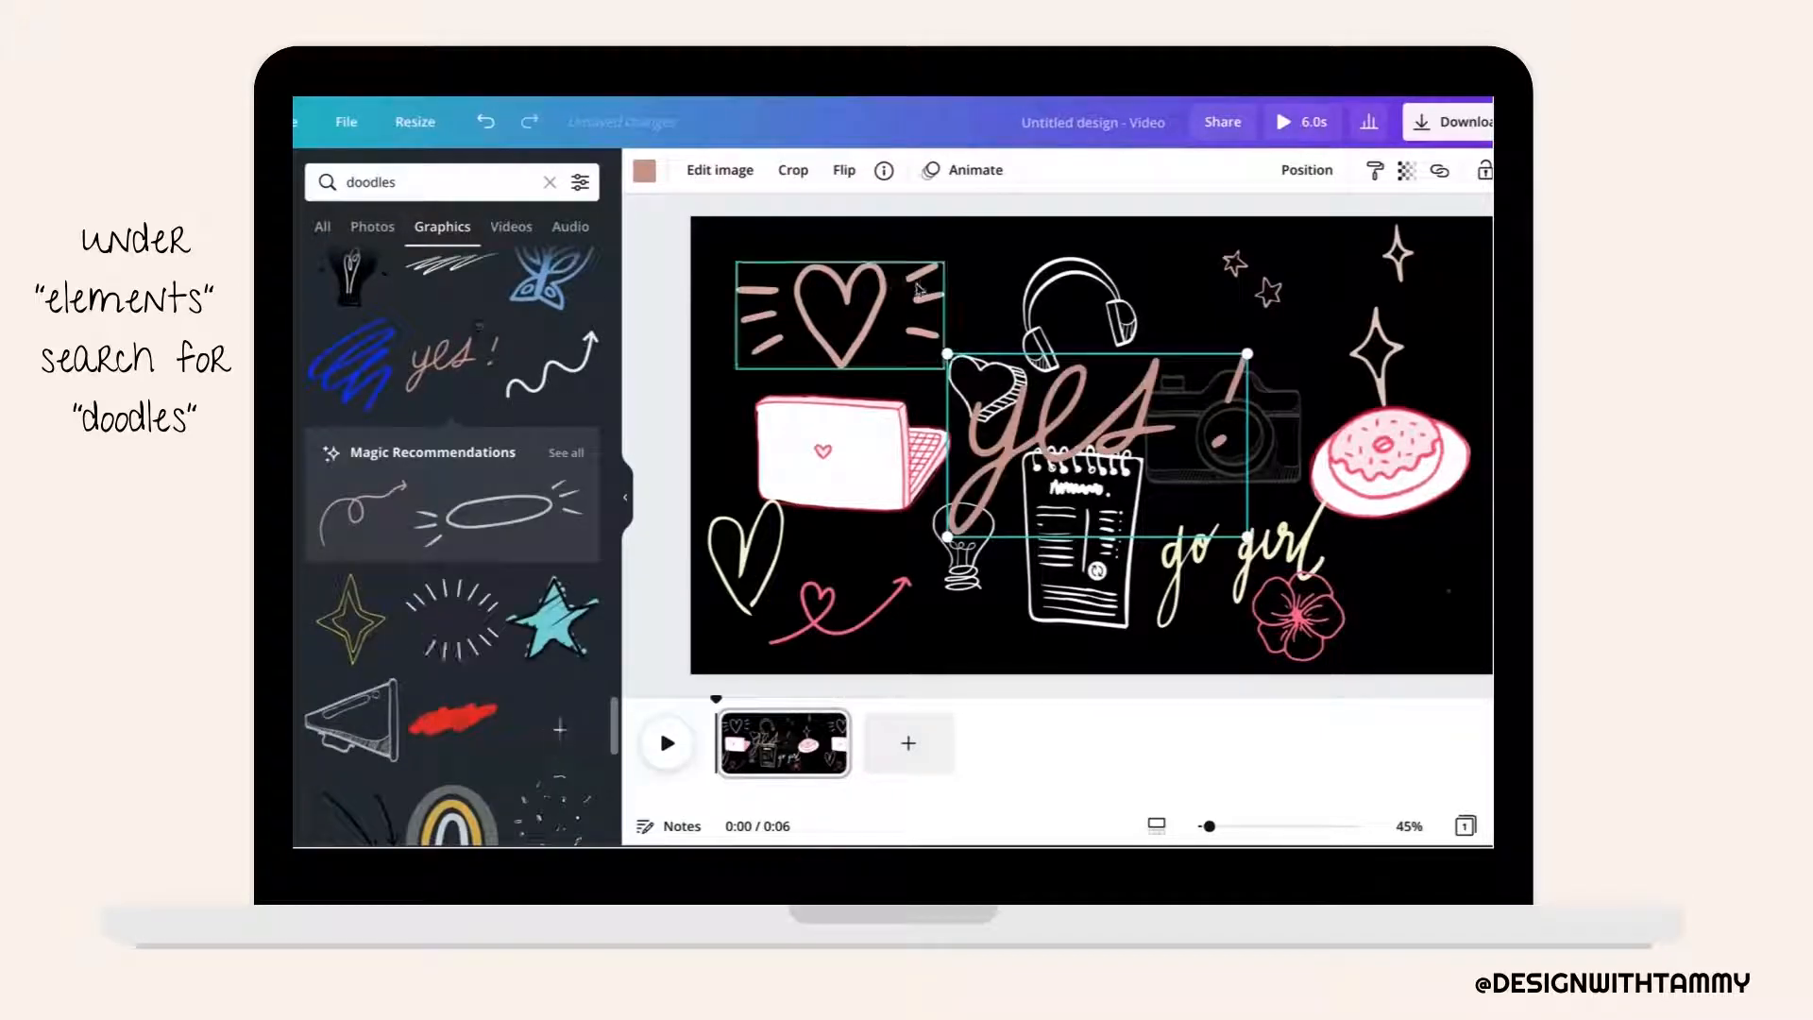
left_click(645, 171)
scroll(461, 558, "down", 2)
left_click(436, 656)
mouse_move(1246, 353)
left_mouse_down()
mouse_move(1036, 484)
mouse_move(1252, 308)
mouse_move(1199, 317)
mouse_move(1303, 264)
mouse_move(1223, 327)
left_mouse_up()
left_click_drag(1235, 262, 1259, 255)
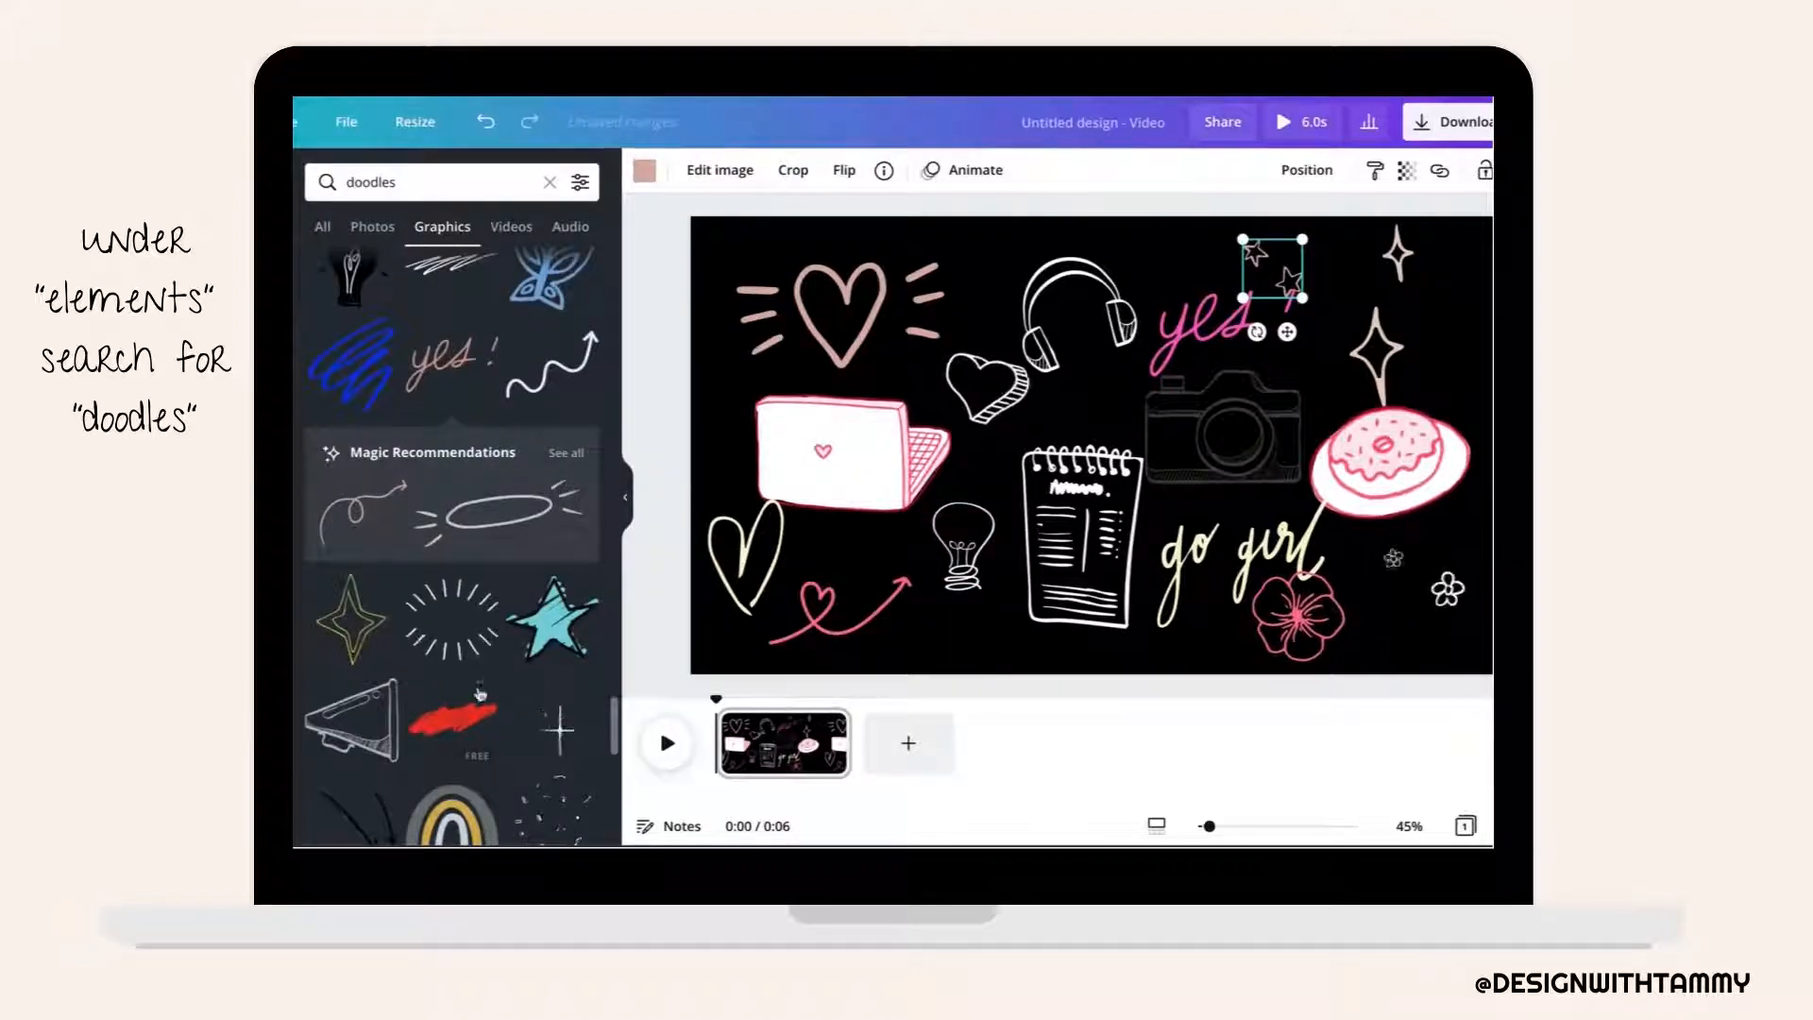
Add the outlined smiley face from the doodle graphics, recolour it yellow and place it reduced above the donut, beside the large sparkle.
scroll(480, 694, "down", 10)
scroll(479, 695, "down", 5)
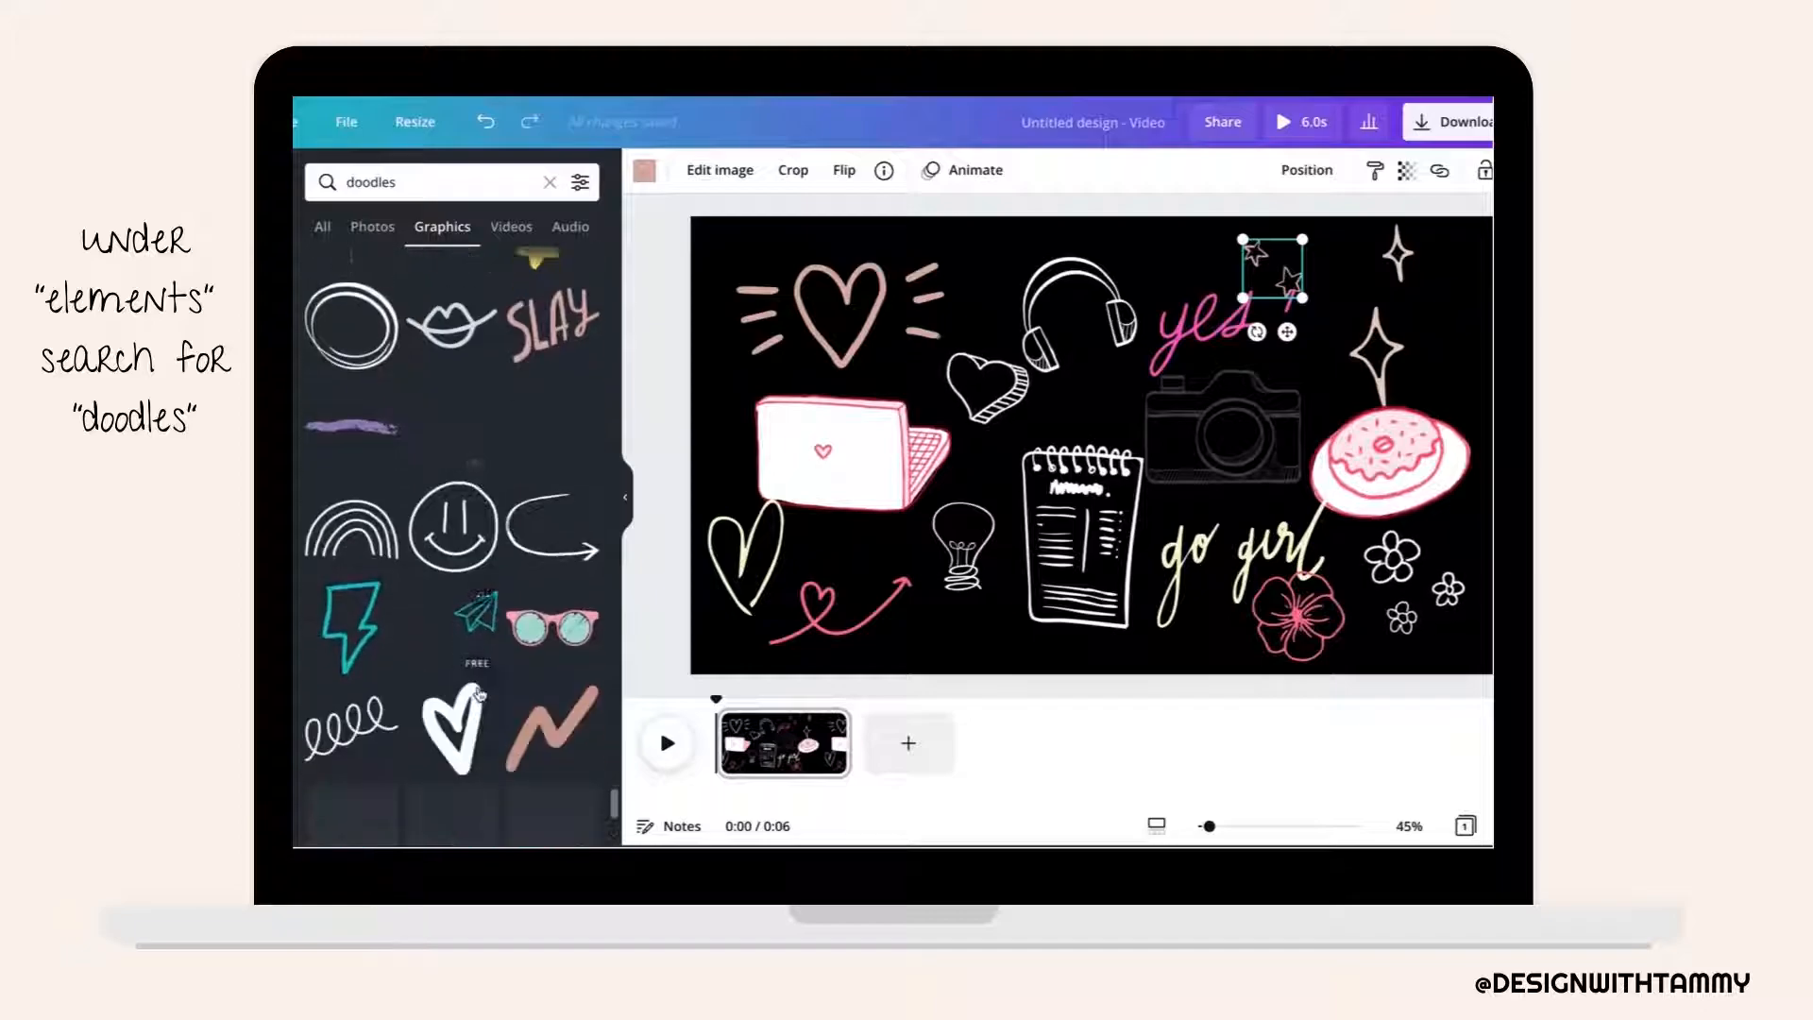
left_click(460, 549)
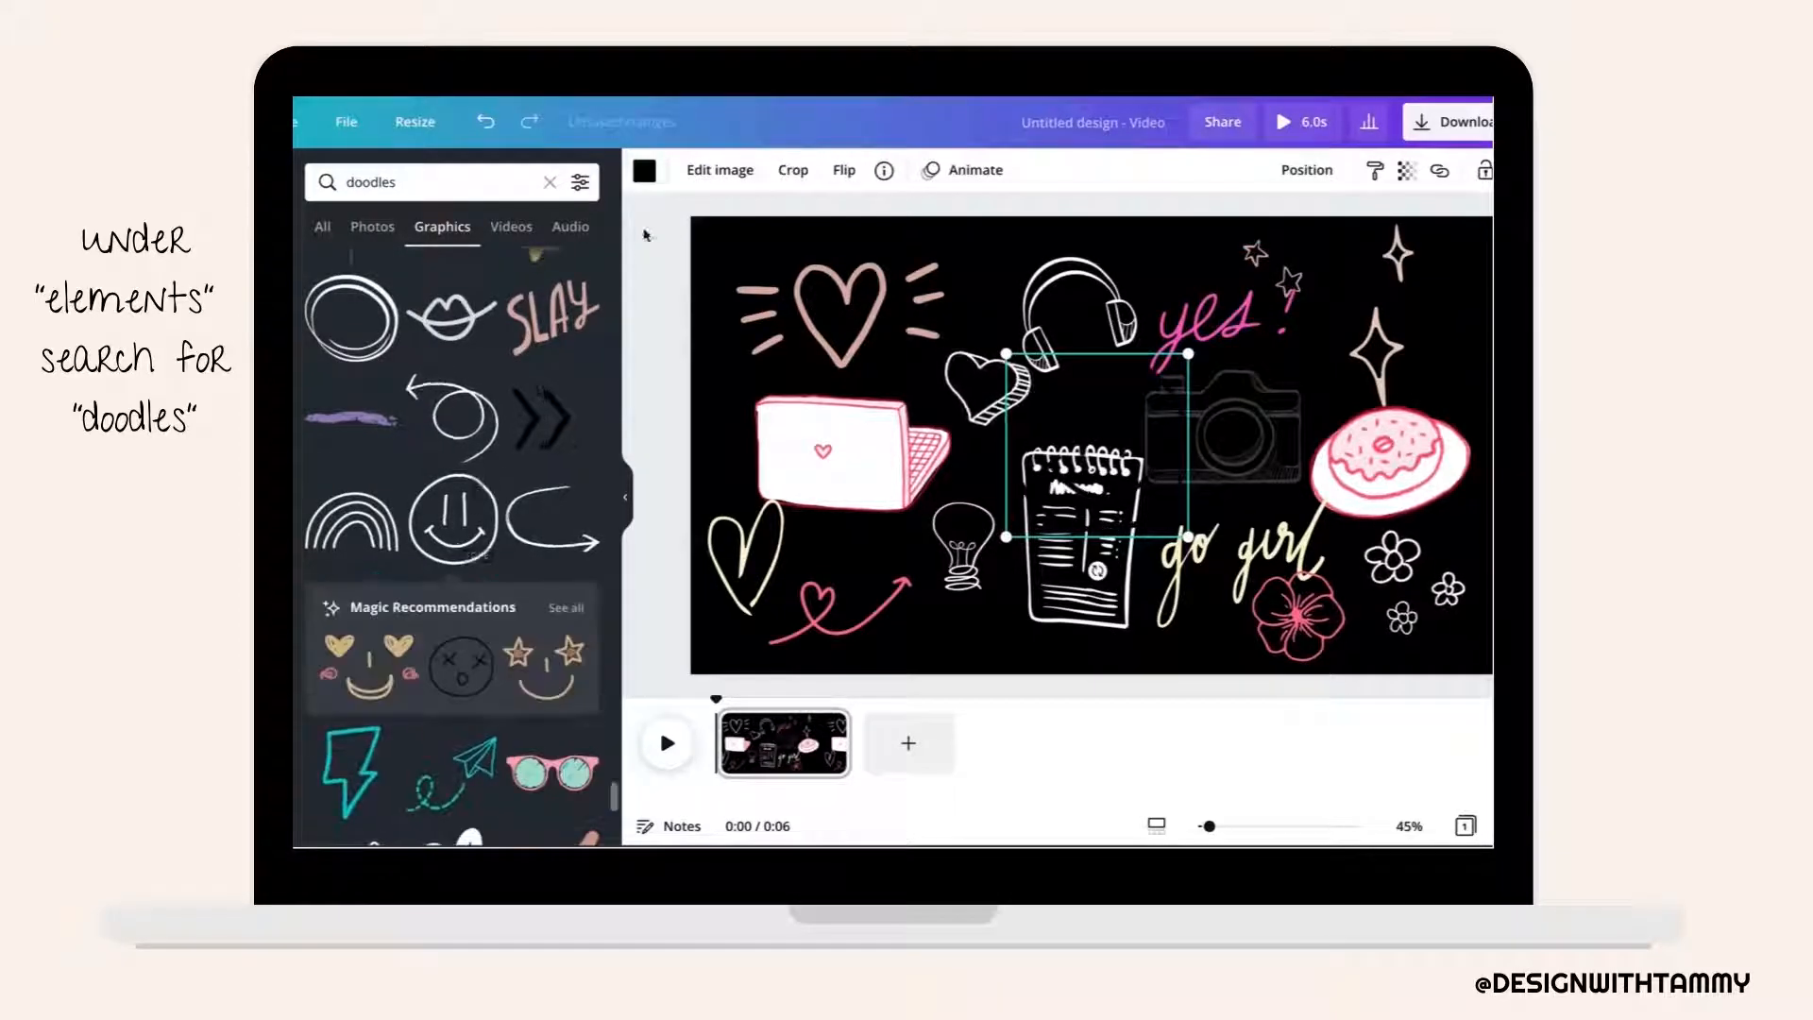
left_click(650, 170)
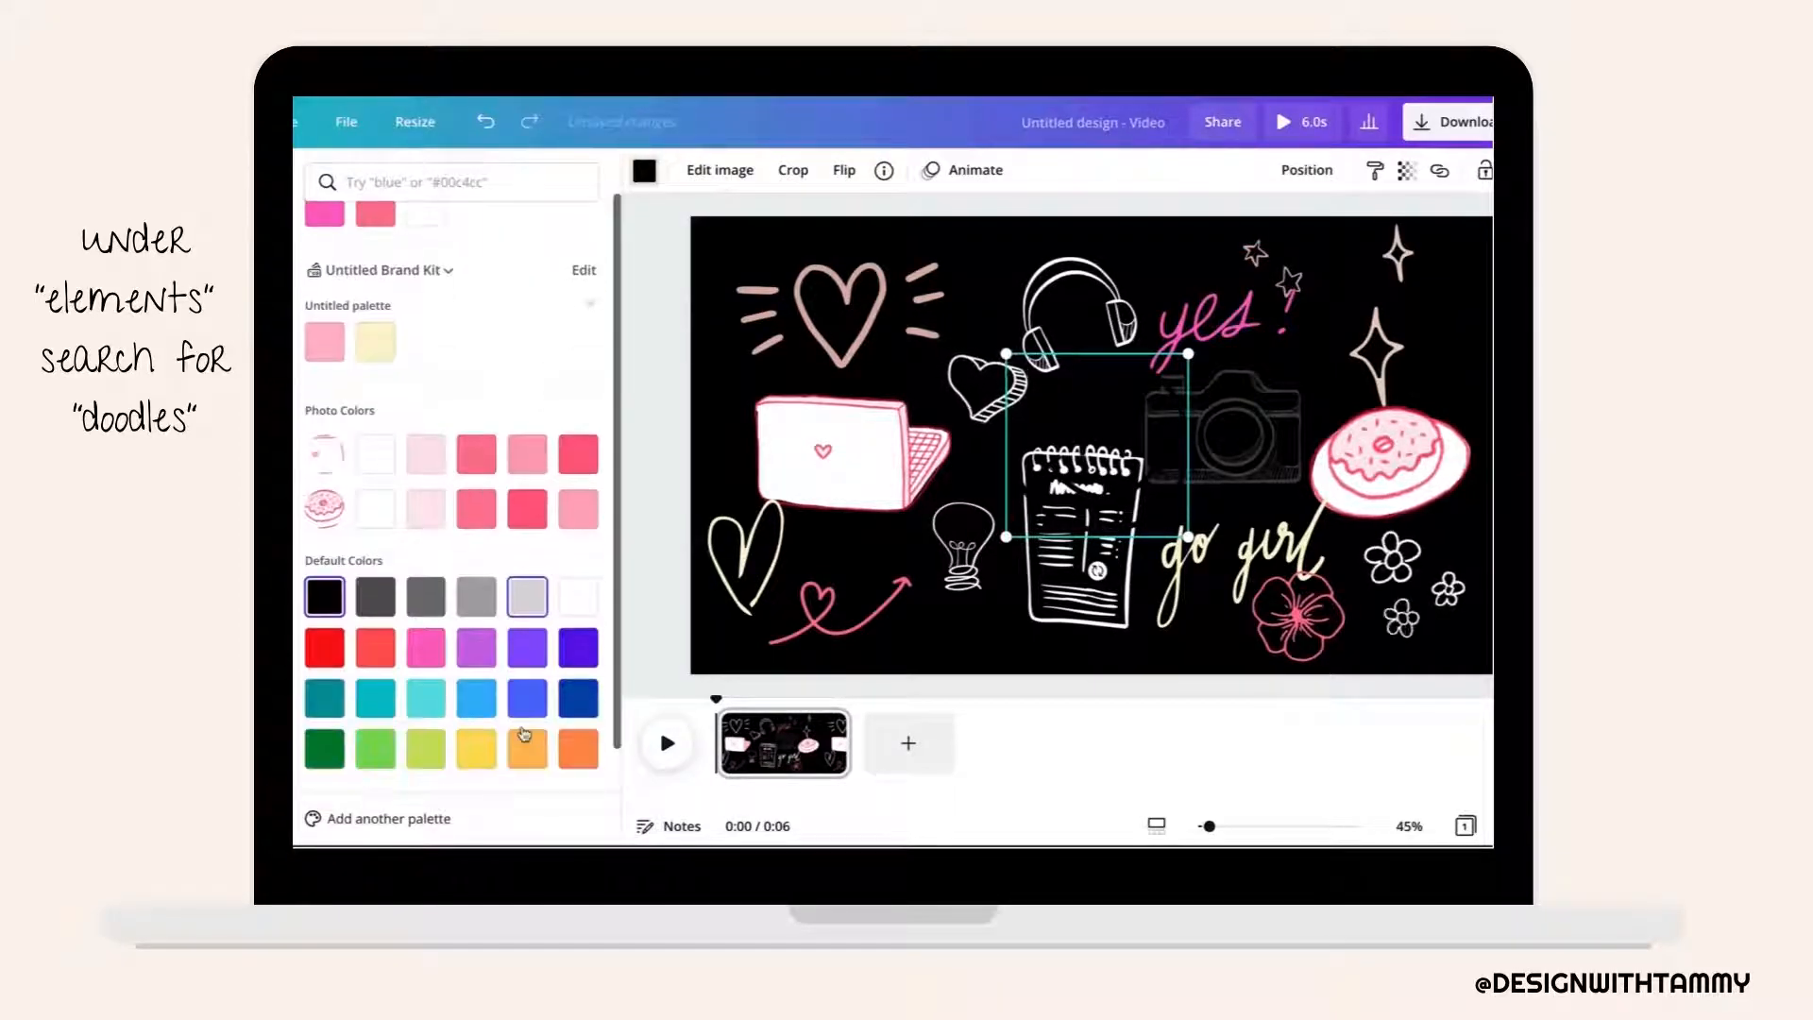
left_click(476, 749)
mouse_move(1188, 353)
left_mouse_down()
mouse_move(1076, 469)
mouse_move(1124, 478)
mouse_move(1450, 354)
left_mouse_up()
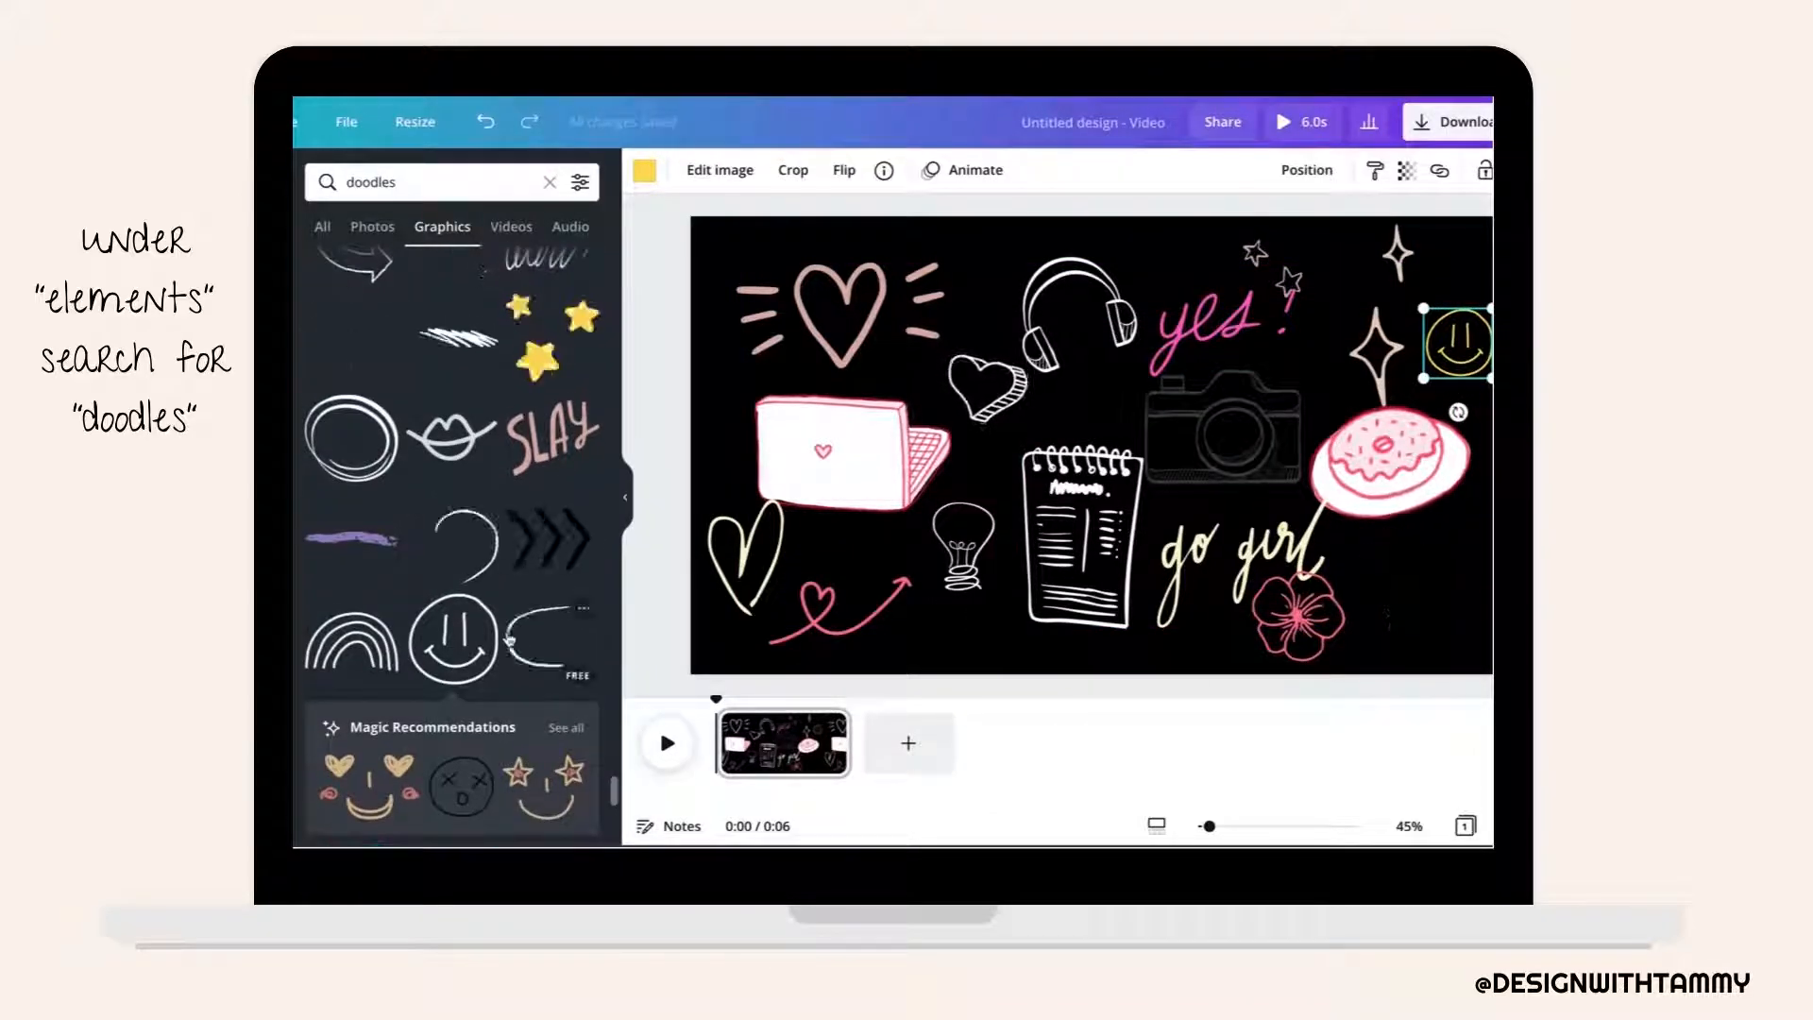
Add the white animated scribble from the doodle graphics, shrink it and place it beneath the light bulb.
scroll(507, 639, "down", 1)
scroll(507, 640, "down", 5)
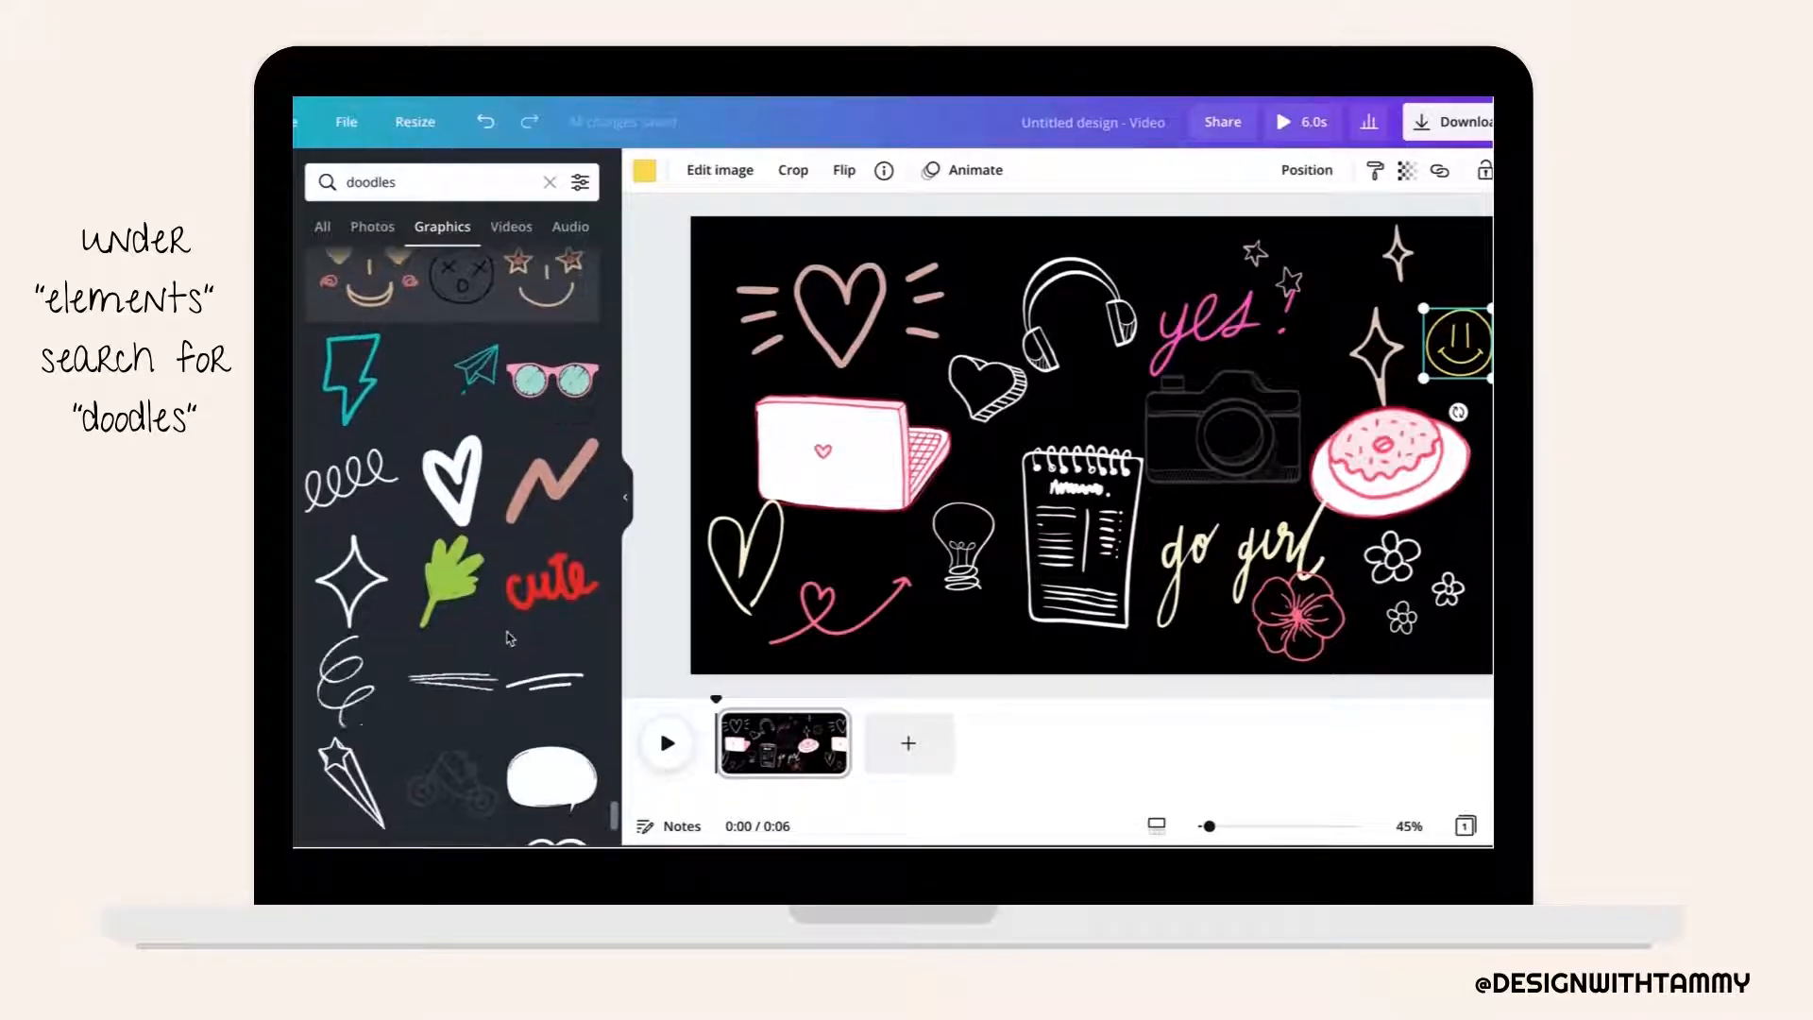
scroll(509, 639, "down", 5)
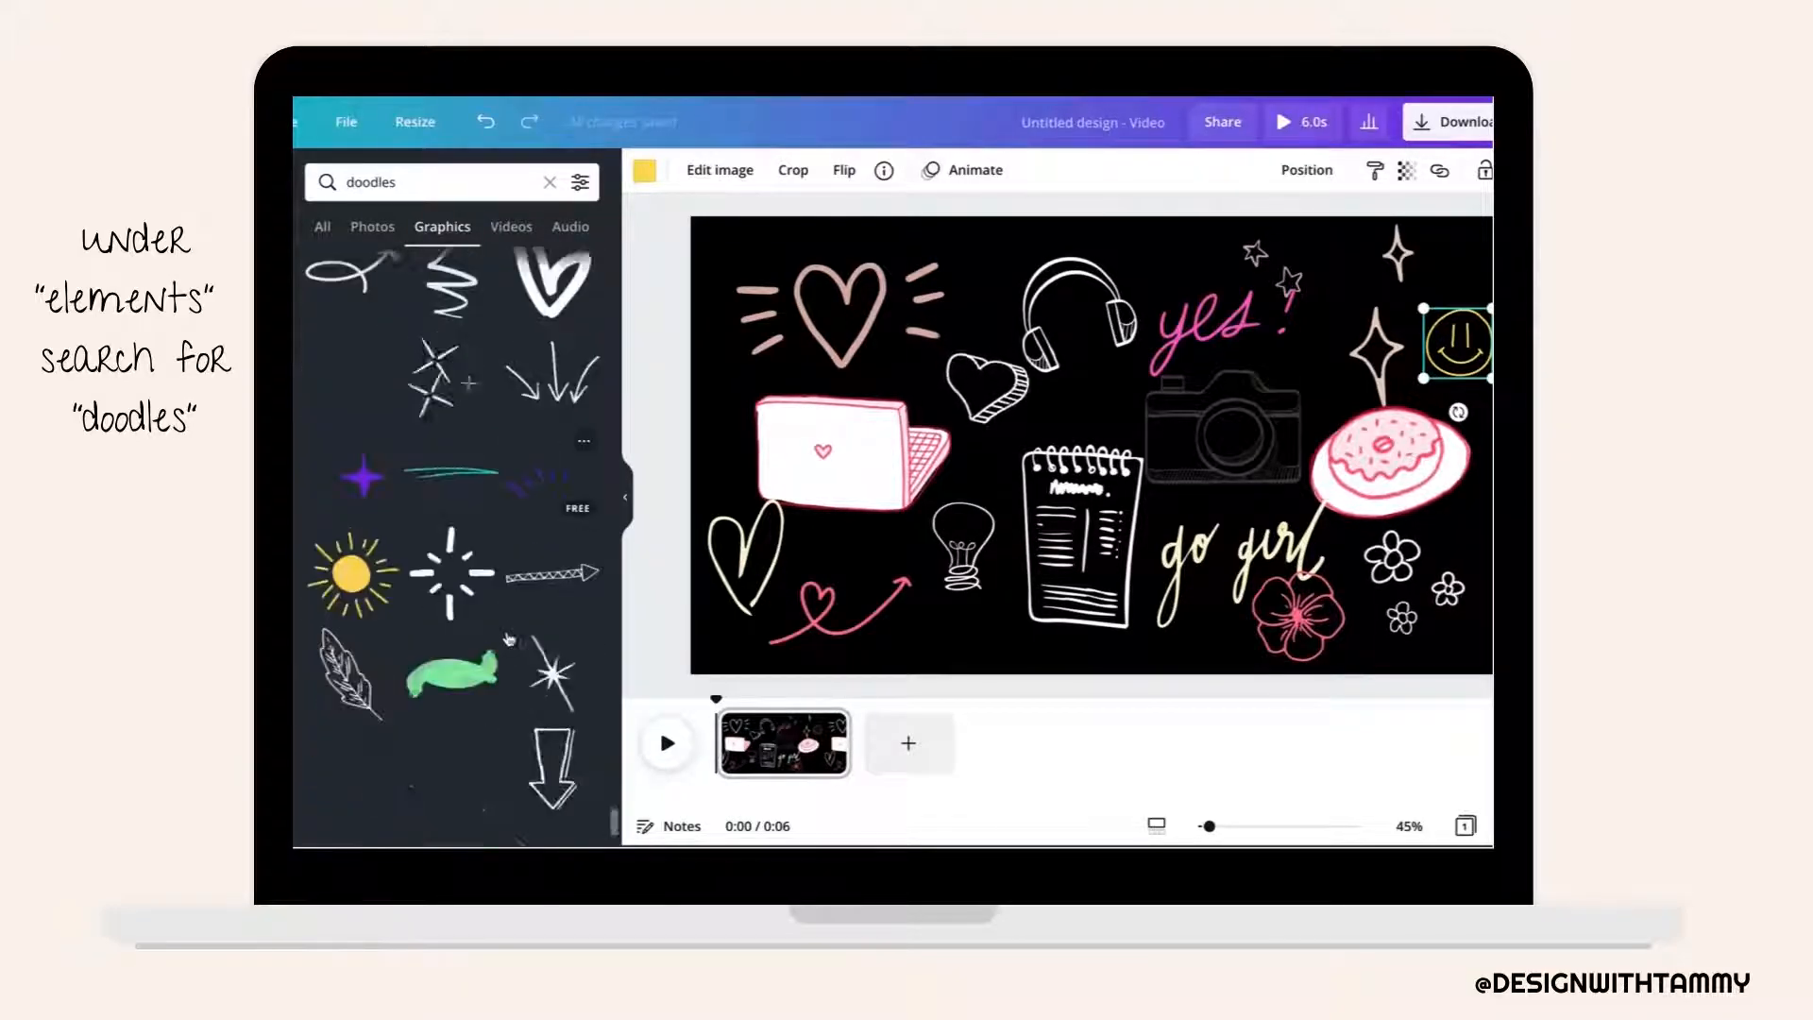
scroll(508, 640, "up", 10)
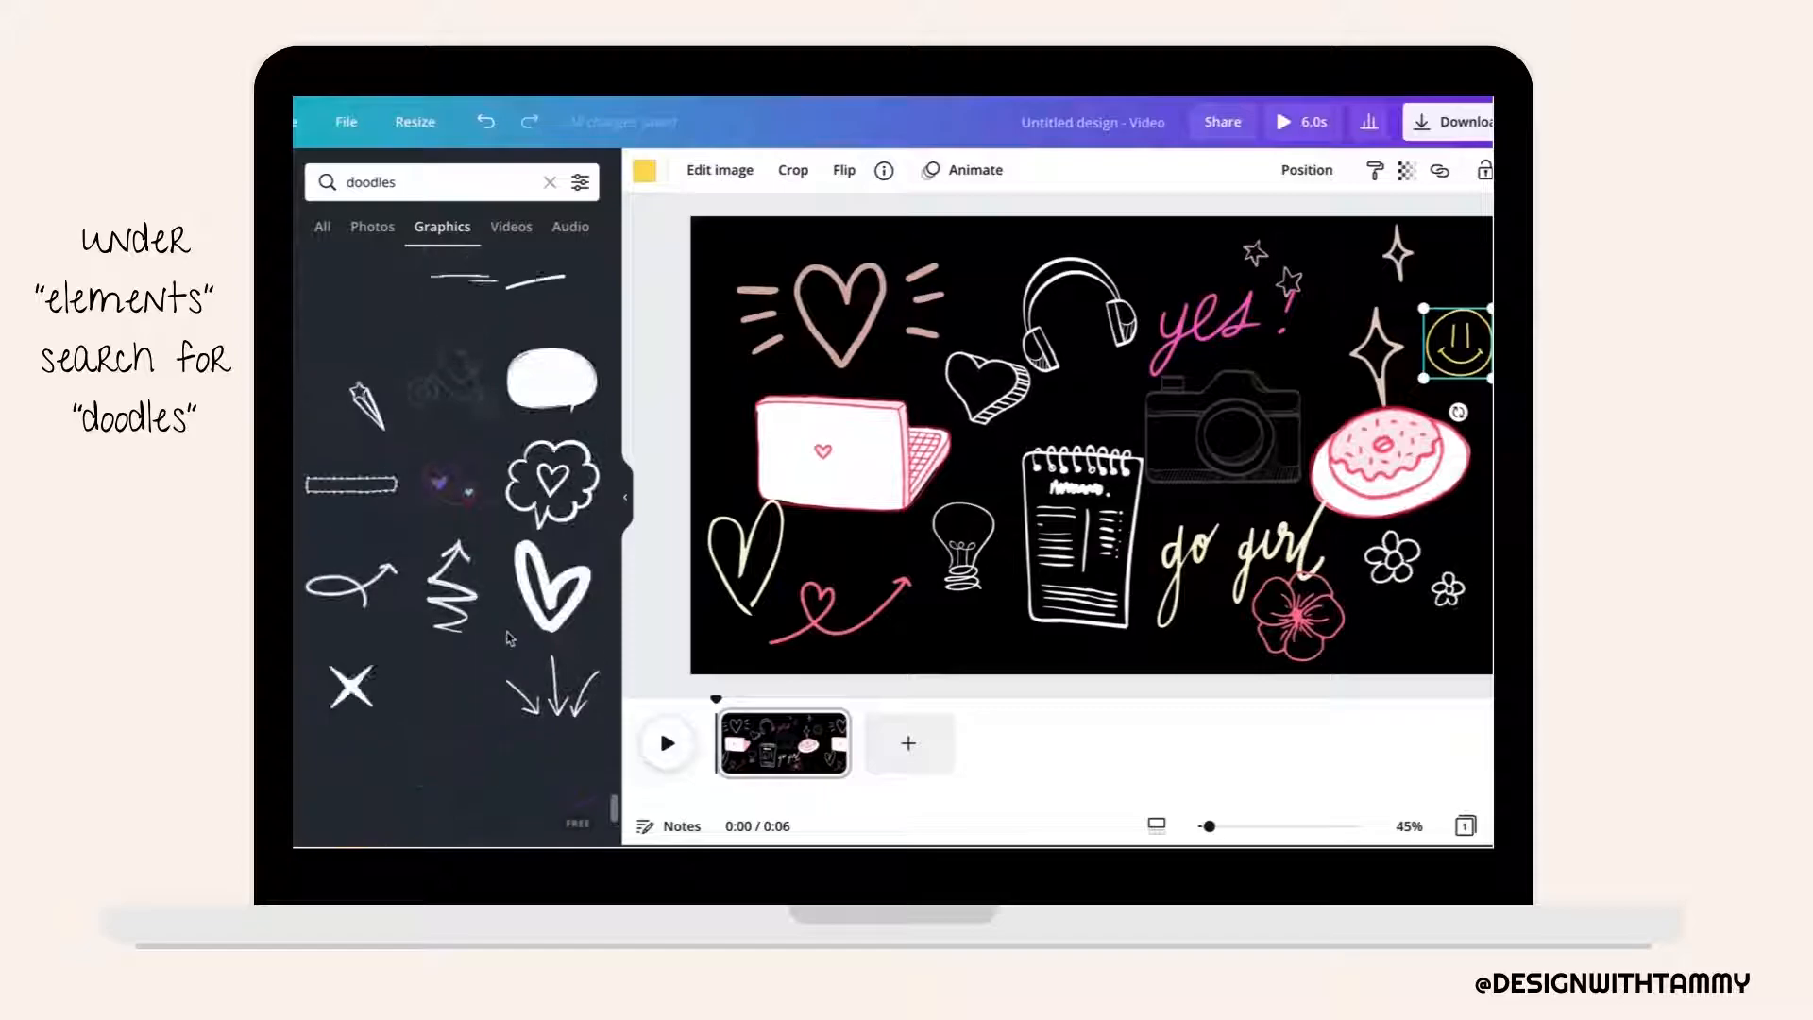
scroll(508, 639, "up", 5)
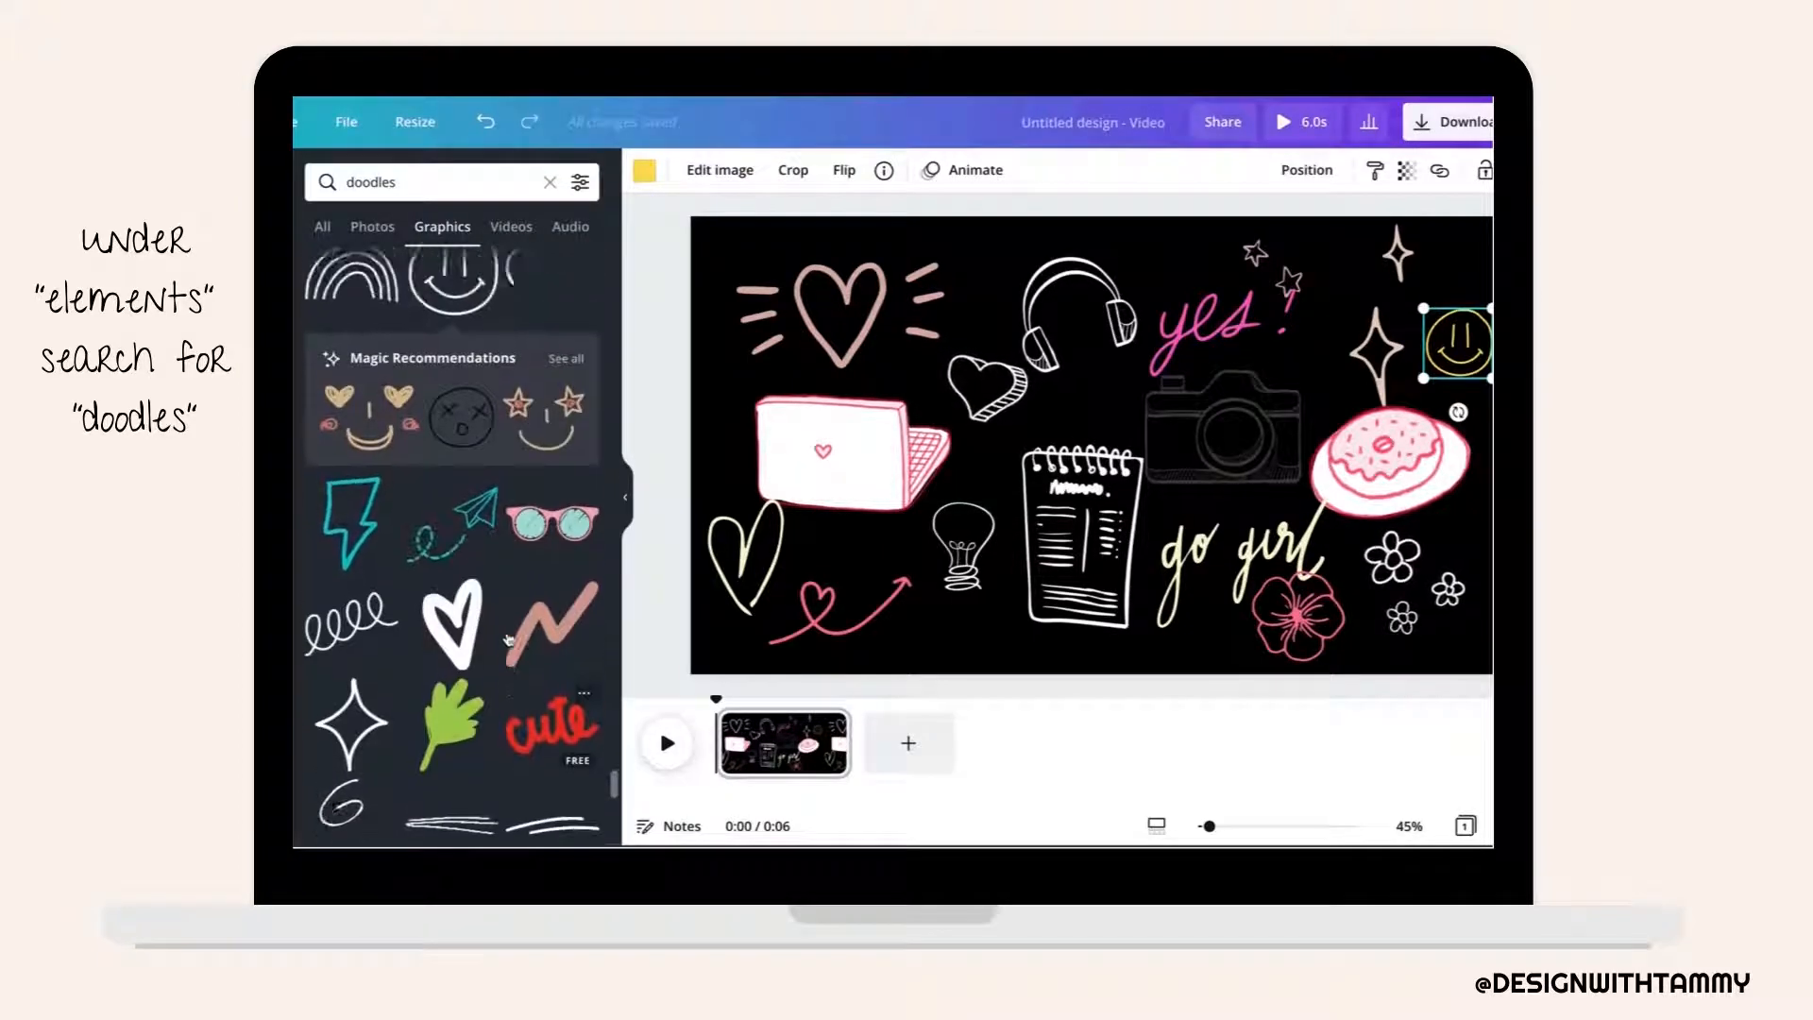
scroll(508, 639, "up", 4)
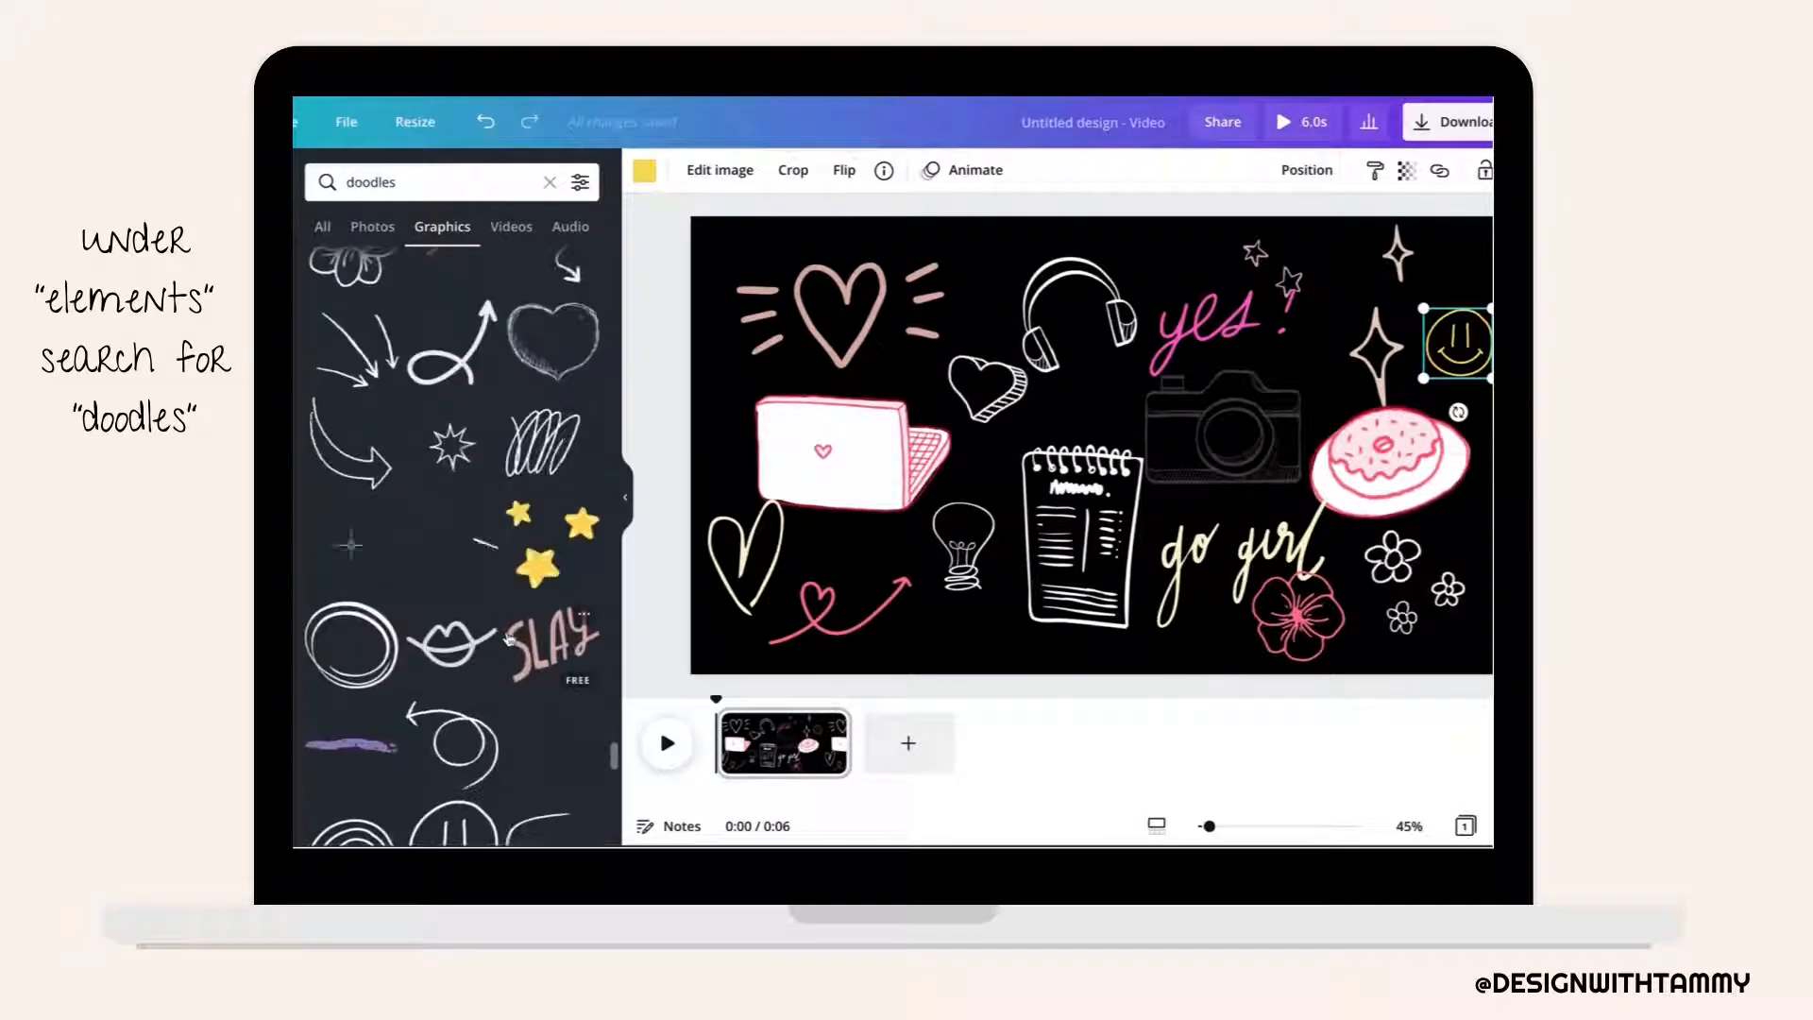
left_click(554, 445)
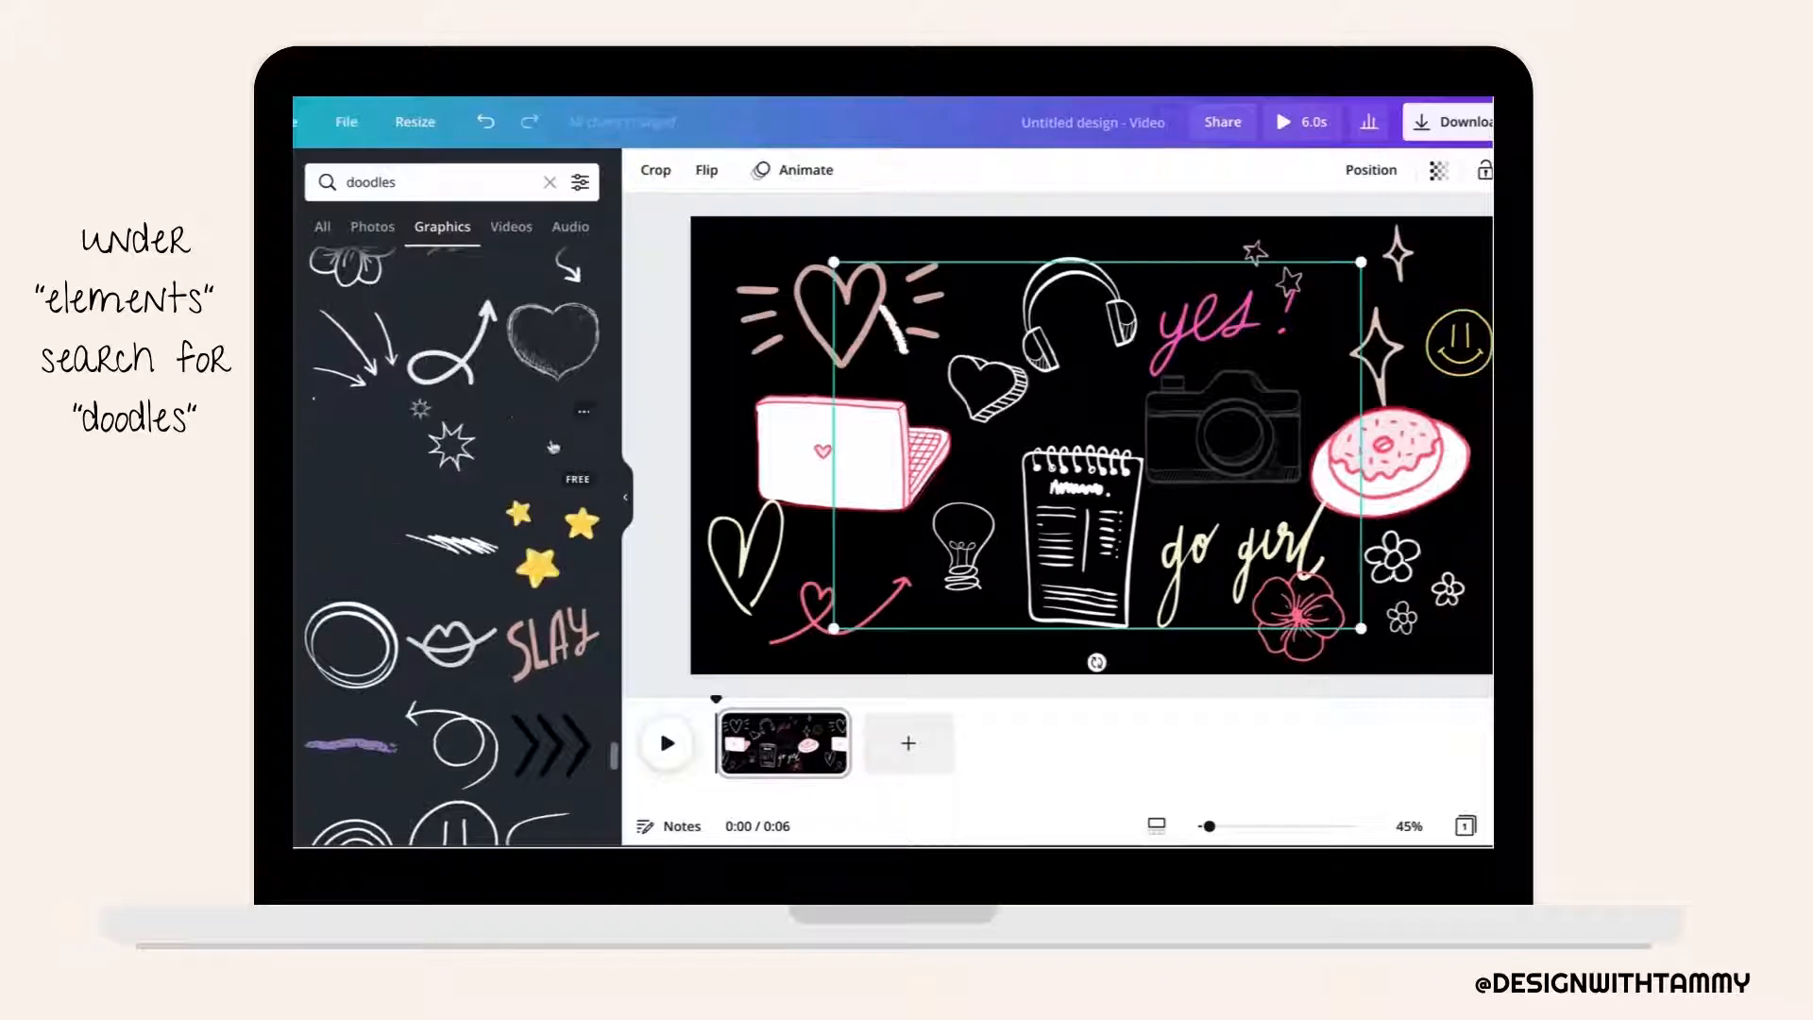
left_click_drag(1365, 260, 1032, 490)
mouse_move(880, 578)
left_mouse_down()
mouse_move(896, 283)
mouse_move(940, 311)
mouse_move(854, 721)
mouse_move(921, 624)
left_mouse_up()
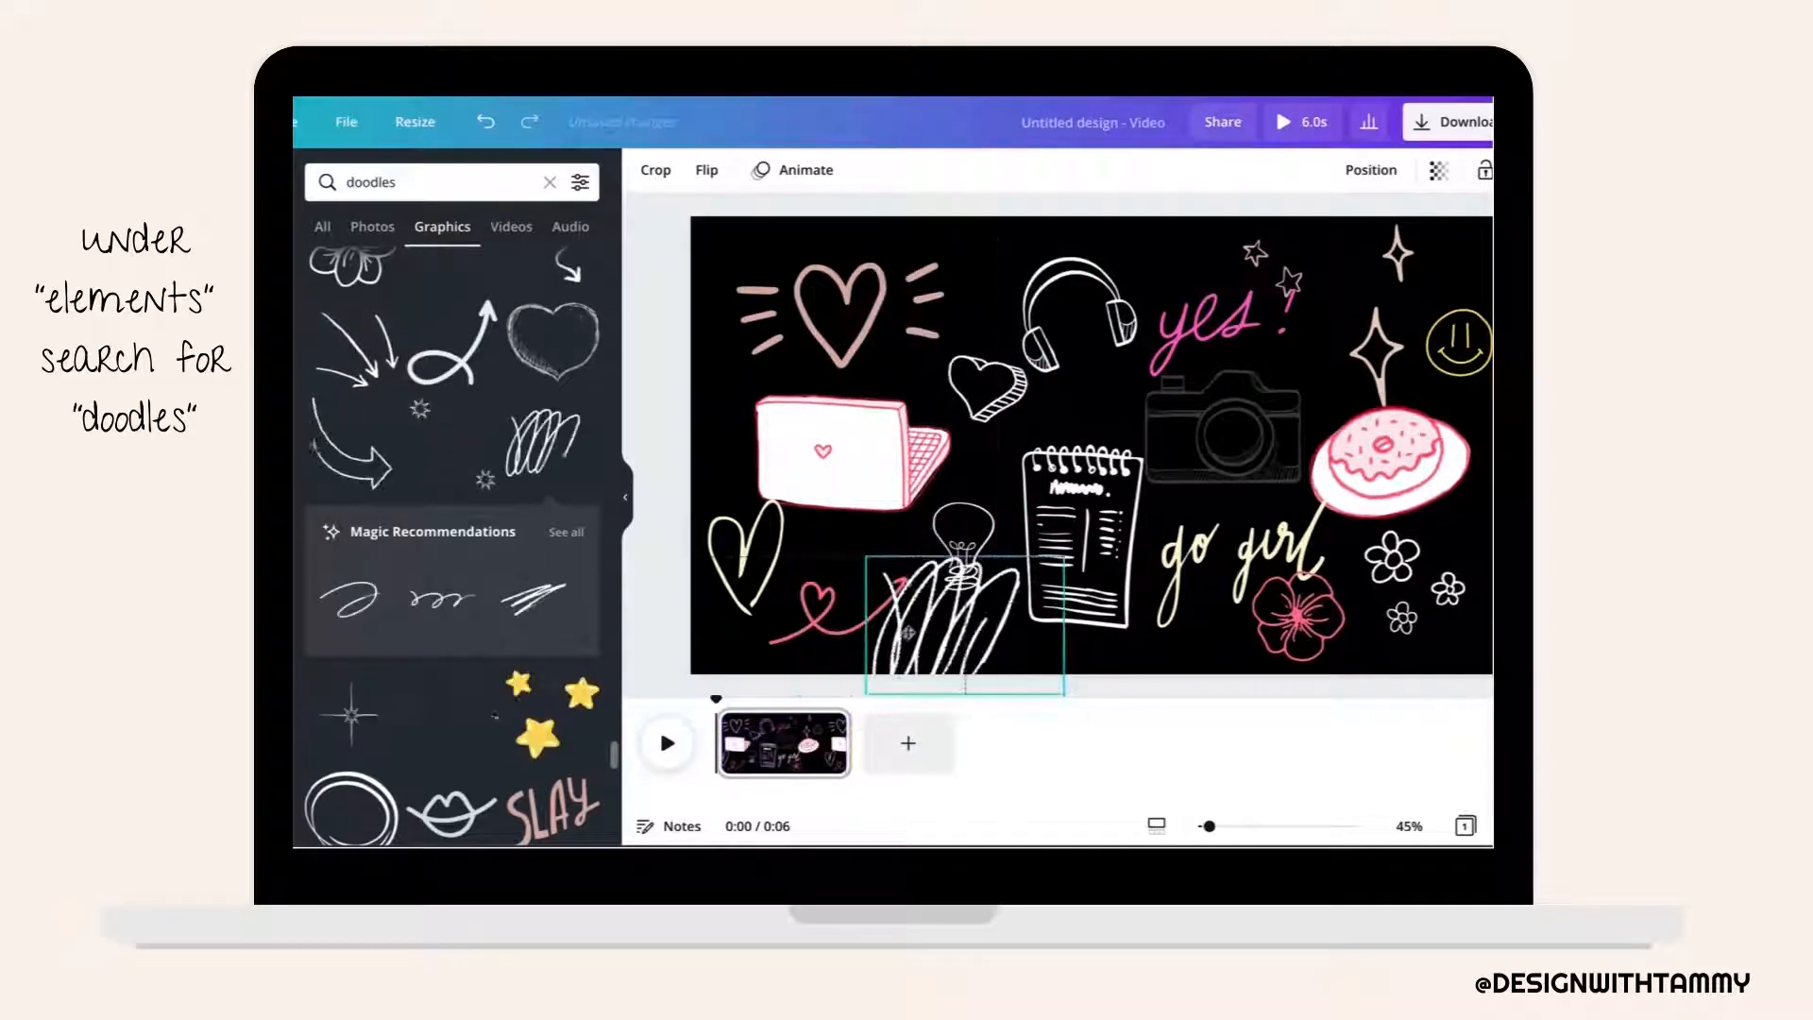
mouse_move(1065, 540)
left_mouse_down()
mouse_move(951, 607)
mouse_move(942, 634)
mouse_move(979, 622)
left_mouse_up()
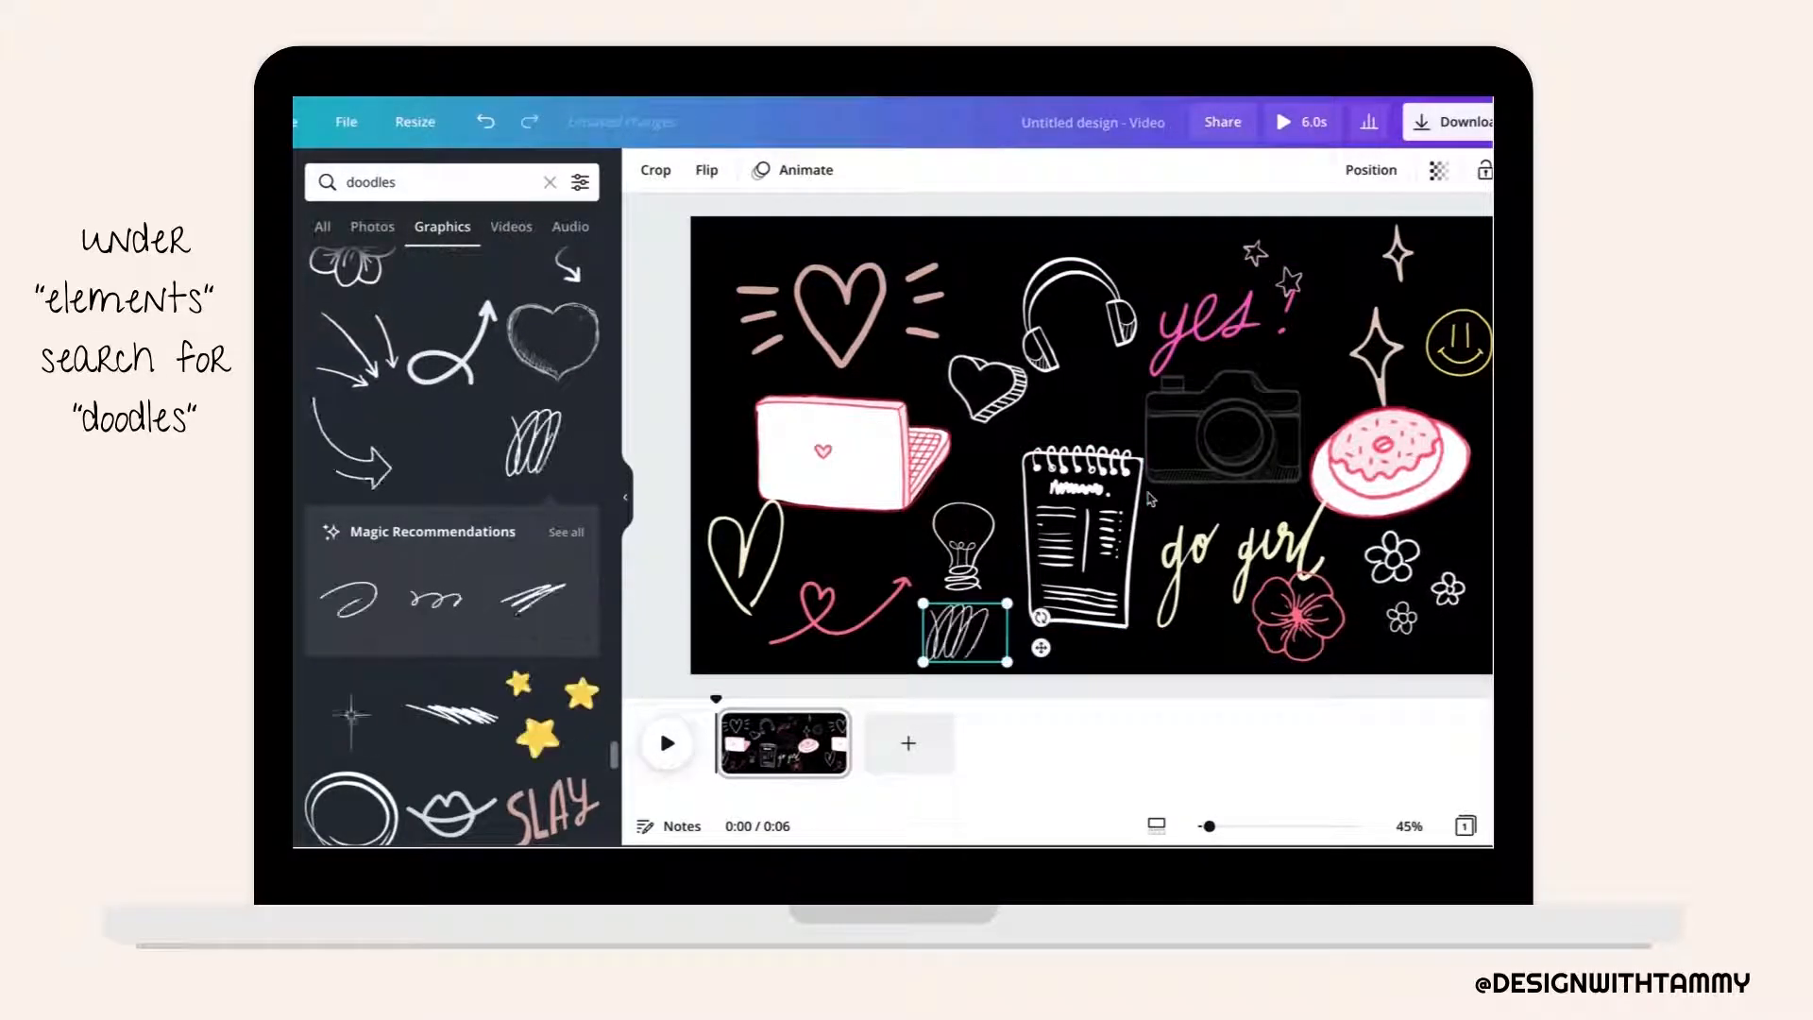